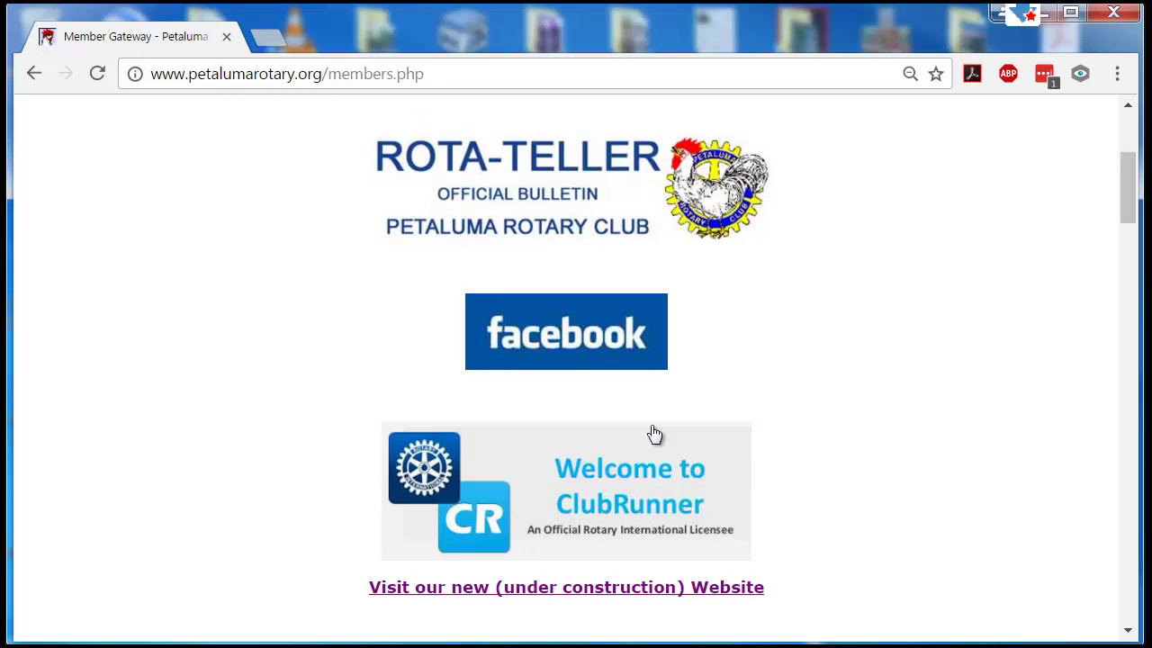
- Open the Rotary club's new ClubRunner website from the Rota-Teller members page
{"action": "left_click", "coordinate": [660, 484]}
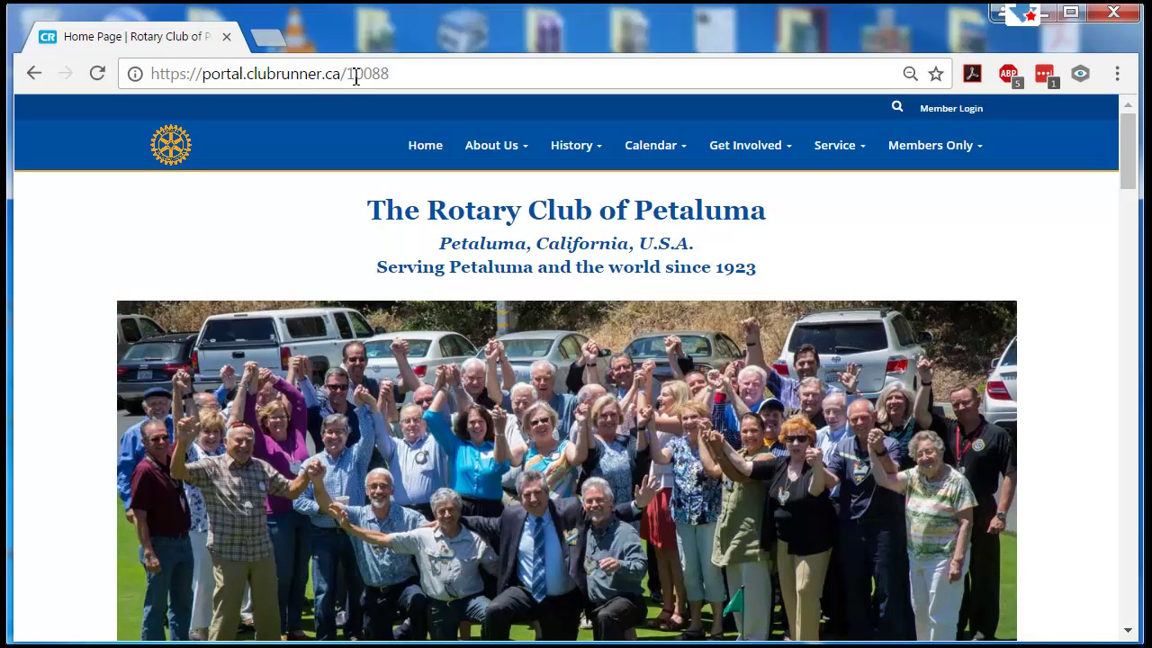
{"action": "left_click", "coordinate": [417, 74]}
{"action": "type", "text": "port"}
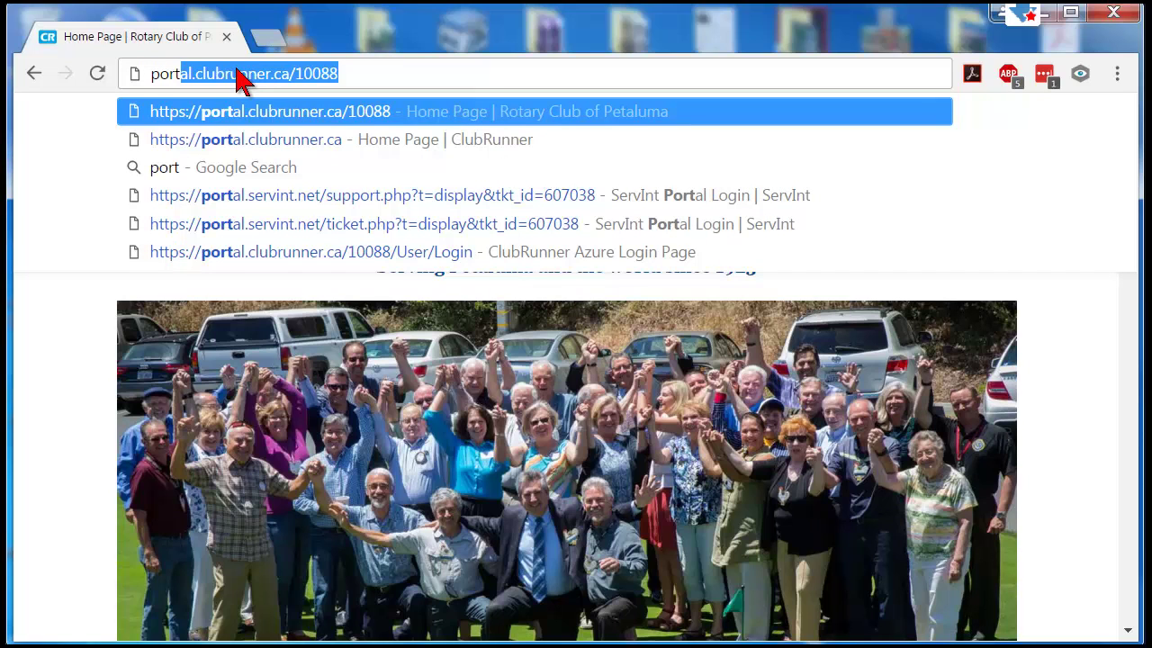
{"action": "left_click", "coordinate": [407, 74]}
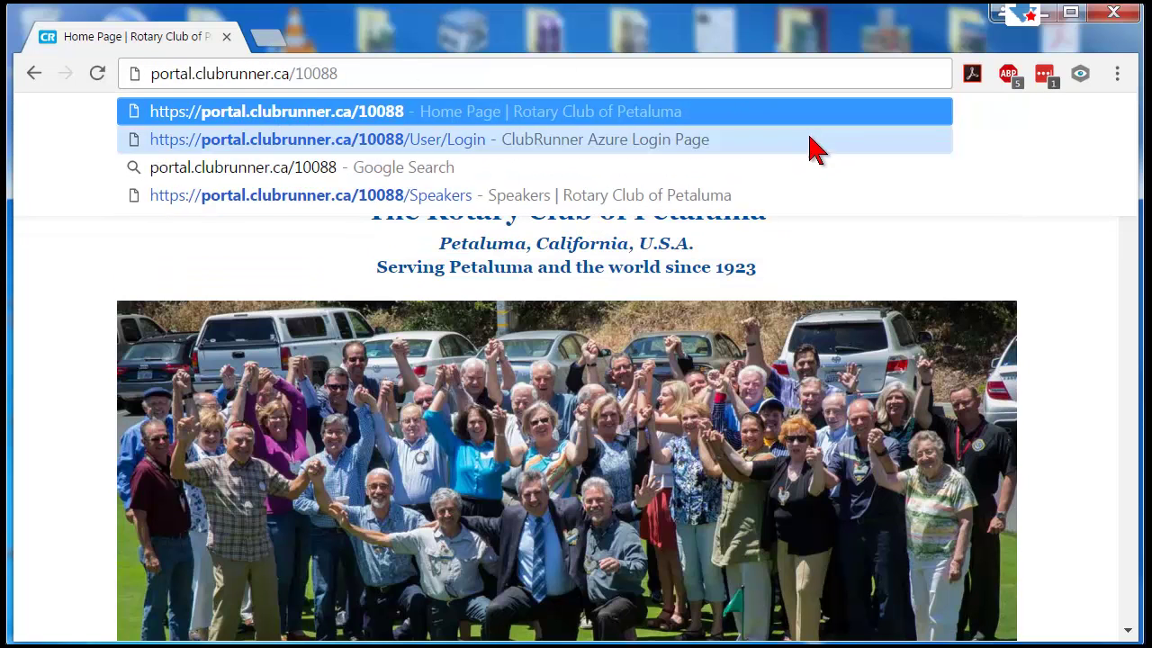
{"action": "left_click", "coordinate": [1055, 268]}
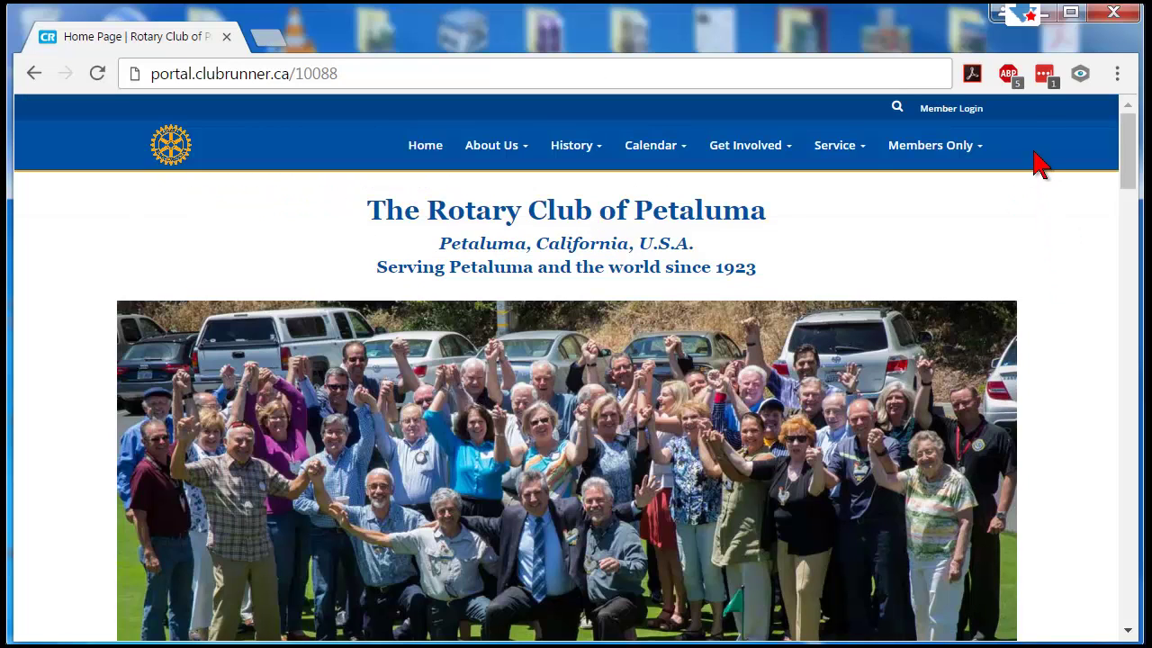
- Log in to the club website as a member with the saved login name and password
{"action": "left_click", "coordinate": [962, 109]}
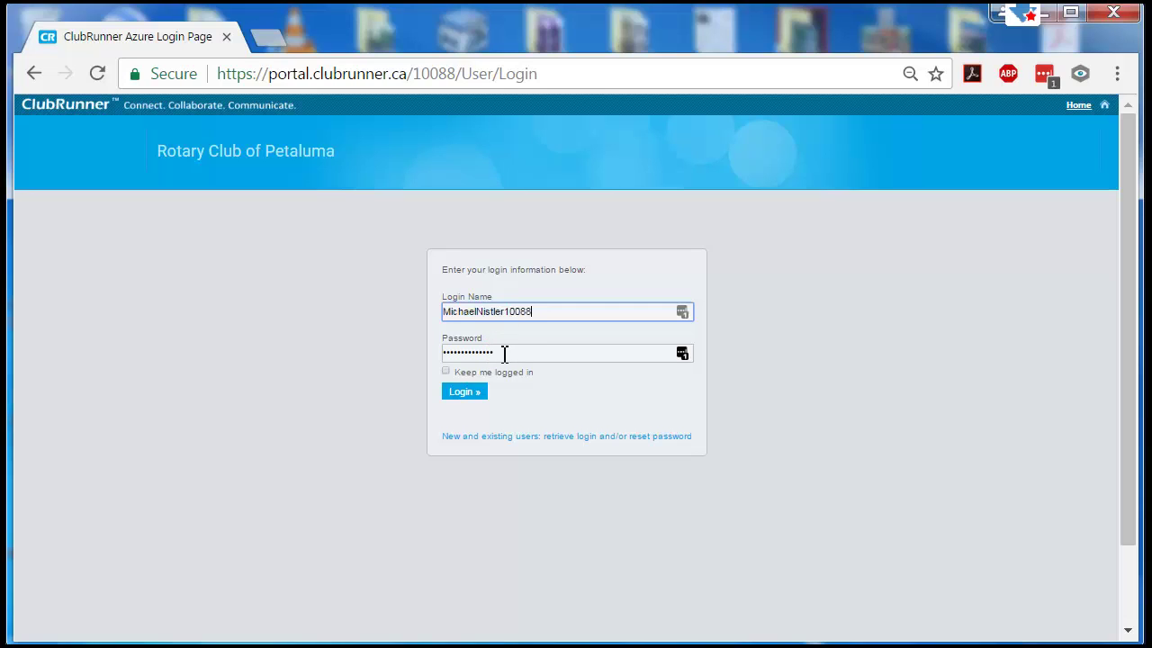
{"action": "left_click", "coordinate": [475, 394]}
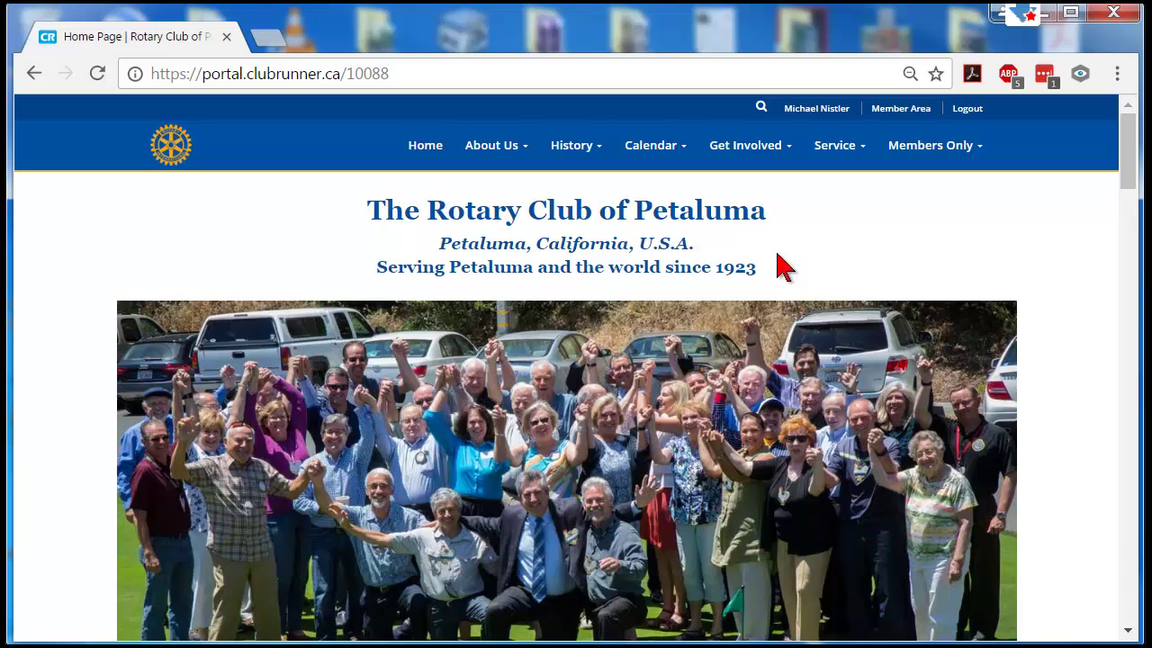
- Open the members-only Member Directory and go from there to the Manage Bulletins page
{"action": "left_click", "coordinate": [966, 155]}
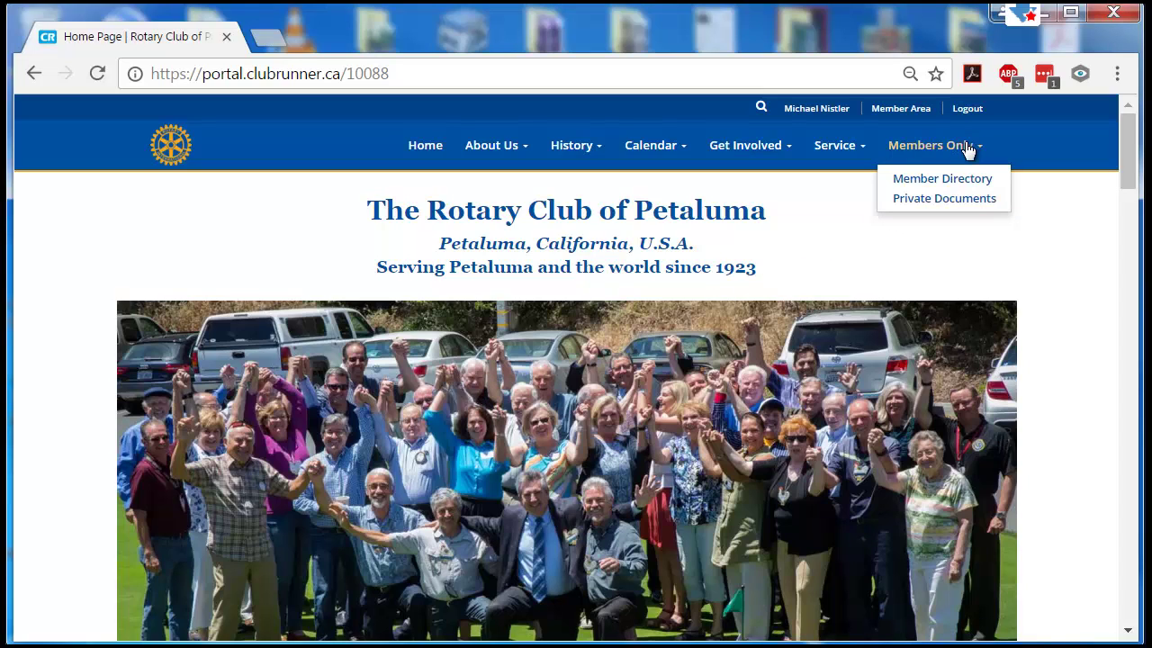
{"action": "left_click", "coordinate": [970, 184]}
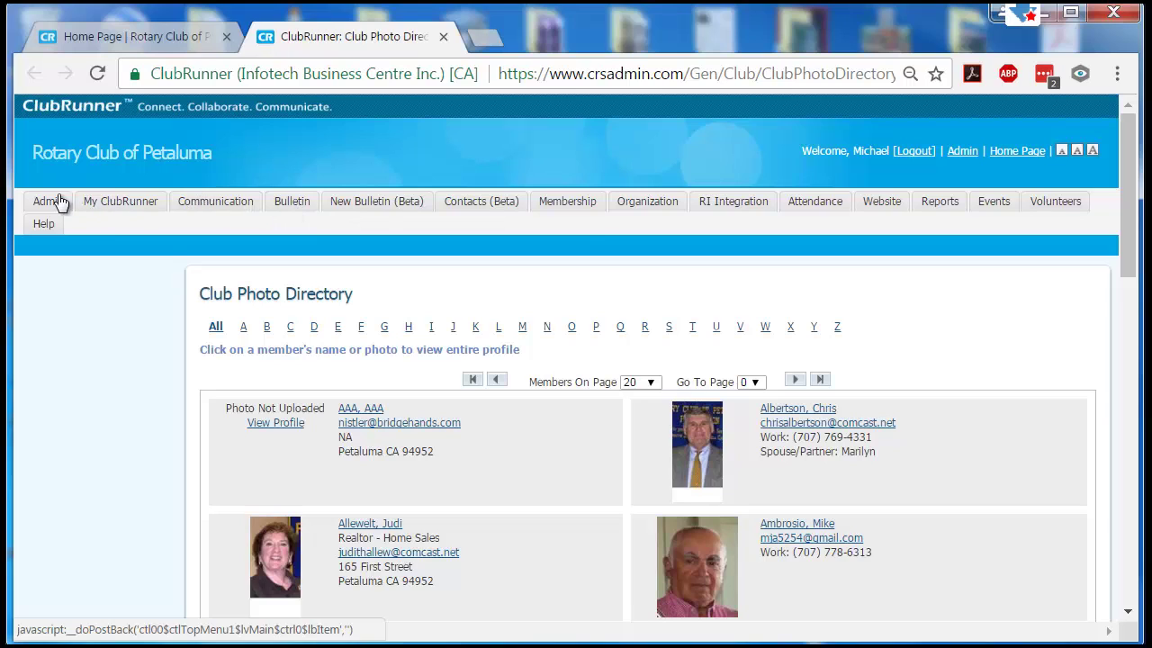
{"action": "left_click", "coordinate": [300, 204]}
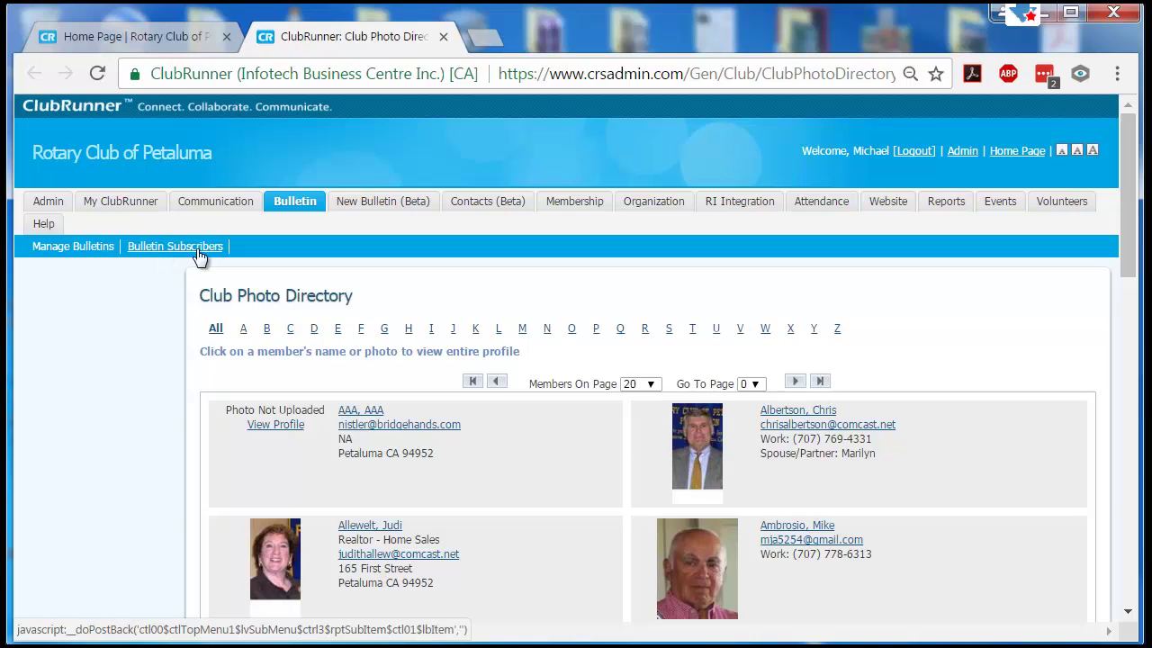
{"action": "left_click", "coordinate": [75, 248]}
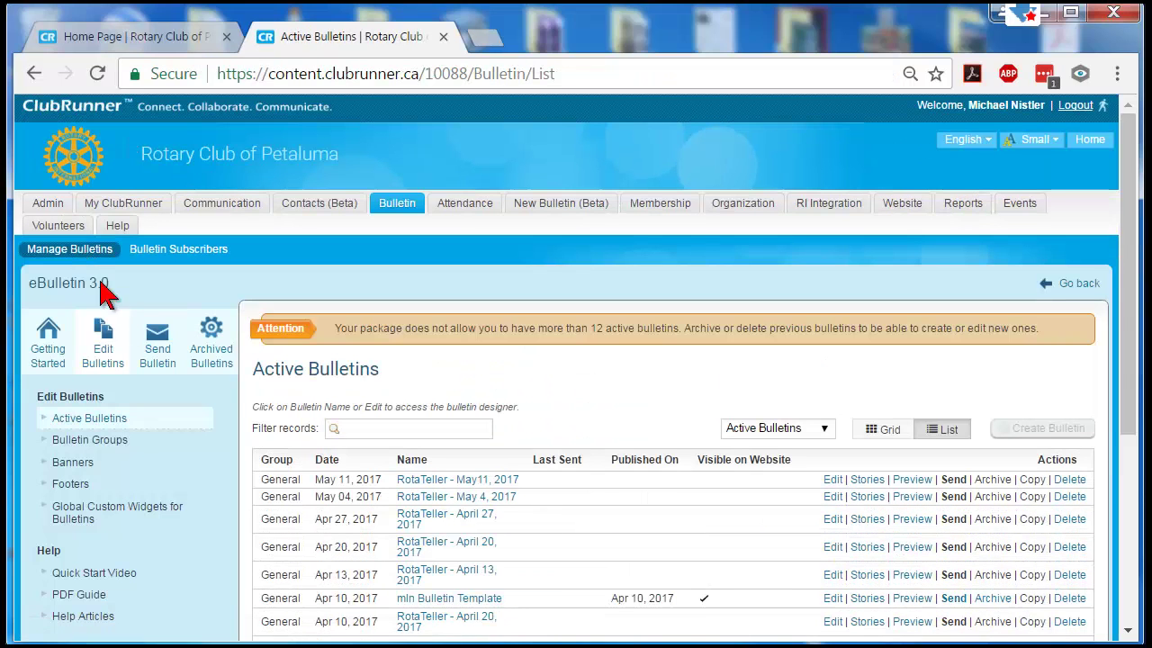
- Go to the archived bulletins and view the Farmers & Merchants Night bulletin
{"action": "scroll", "coordinate": [218, 257], "scroll_direction": "down", "scroll_amount": 1}
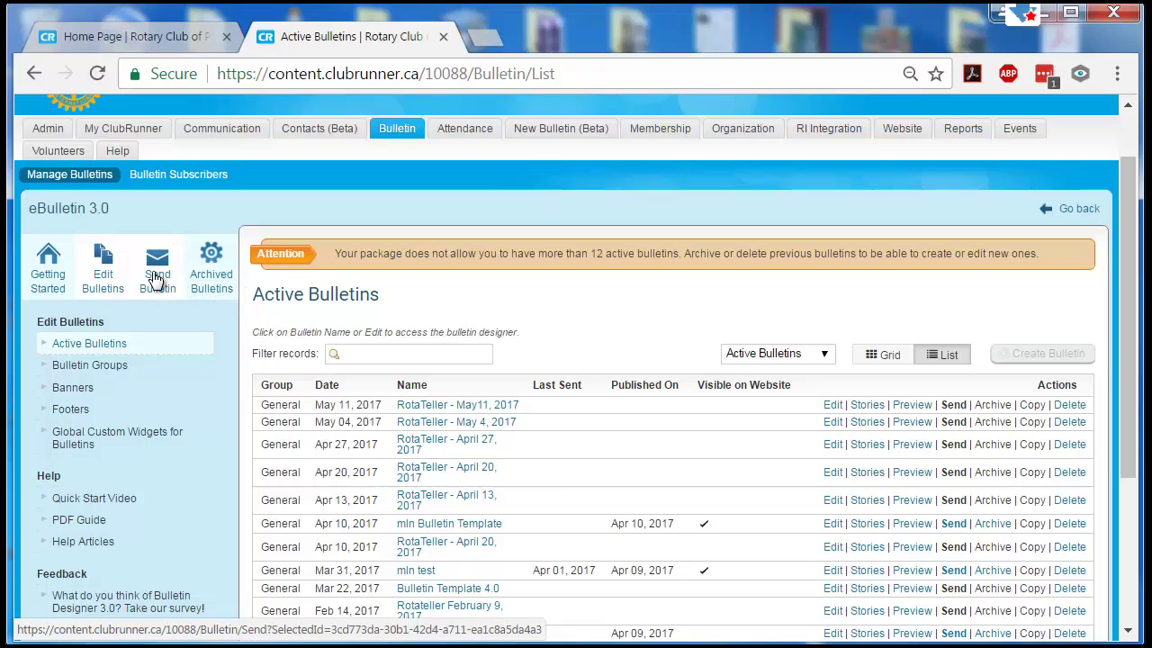
{"action": "left_click", "coordinate": [214, 270]}
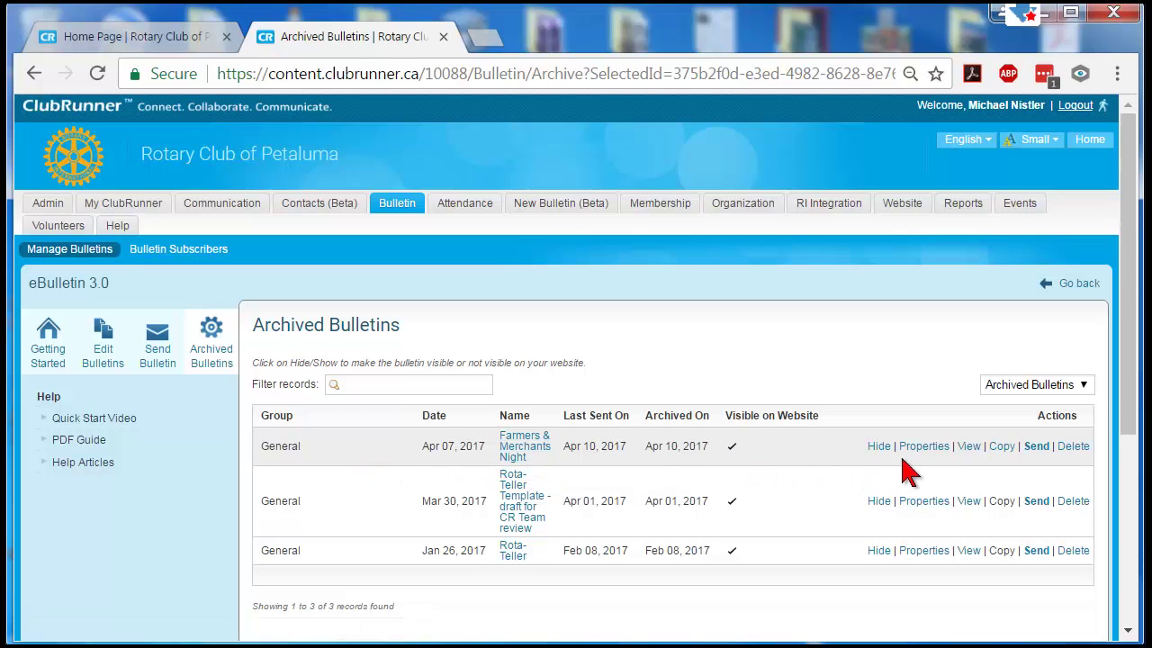
{"action": "left_click", "coordinate": [968, 447]}
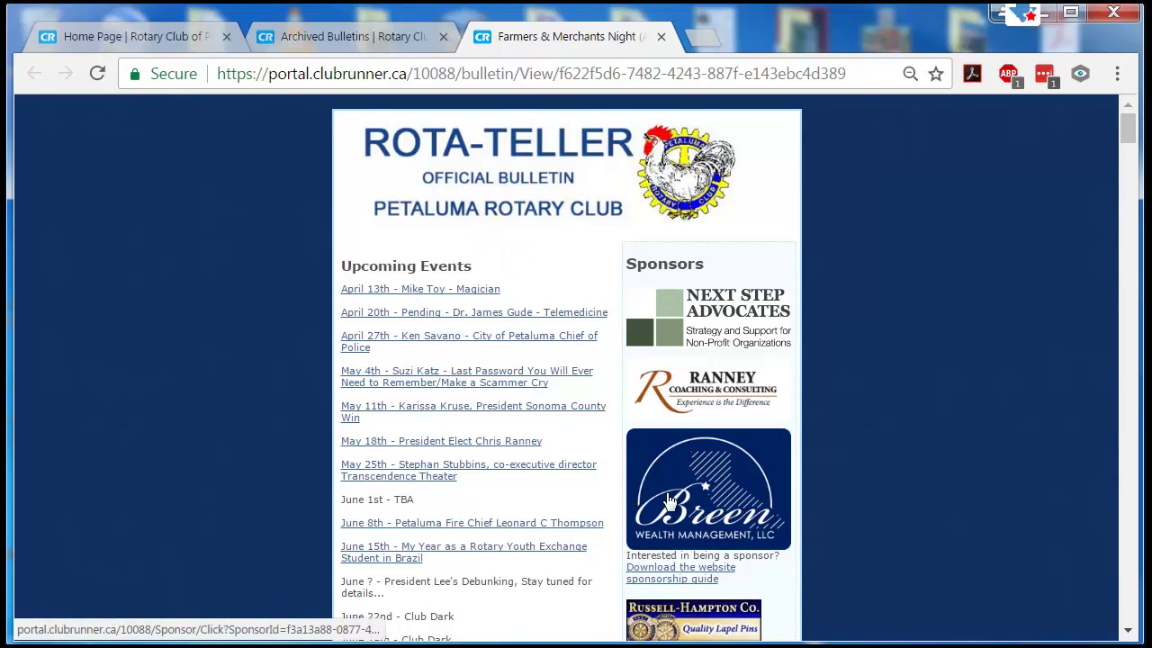
- Examine the bulletin's events, sponsors and April 7, 2017 story, comparing the full-width photos with the narrower portrait photo
{"action": "scroll", "coordinate": [478, 432], "scroll_direction": "down", "scroll_amount": 3}
{"action": "scroll", "coordinate": [479, 432], "scroll_direction": "down", "scroll_amount": 1}
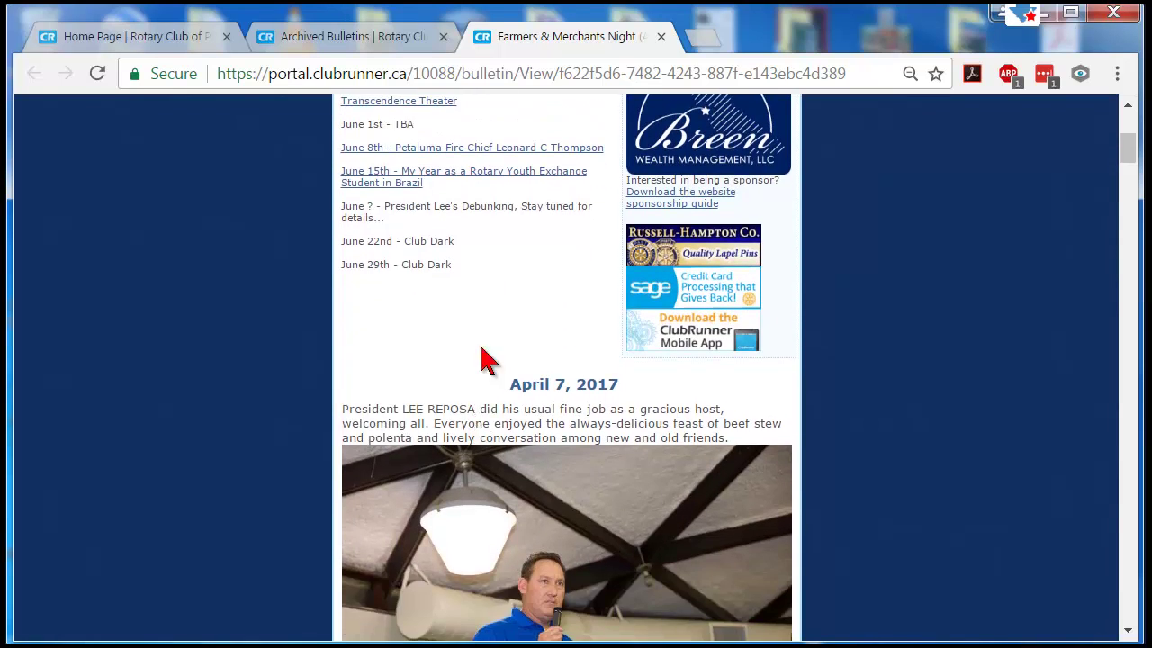
{"action": "scroll", "coordinate": [514, 386], "scroll_direction": "down", "scroll_amount": 1}
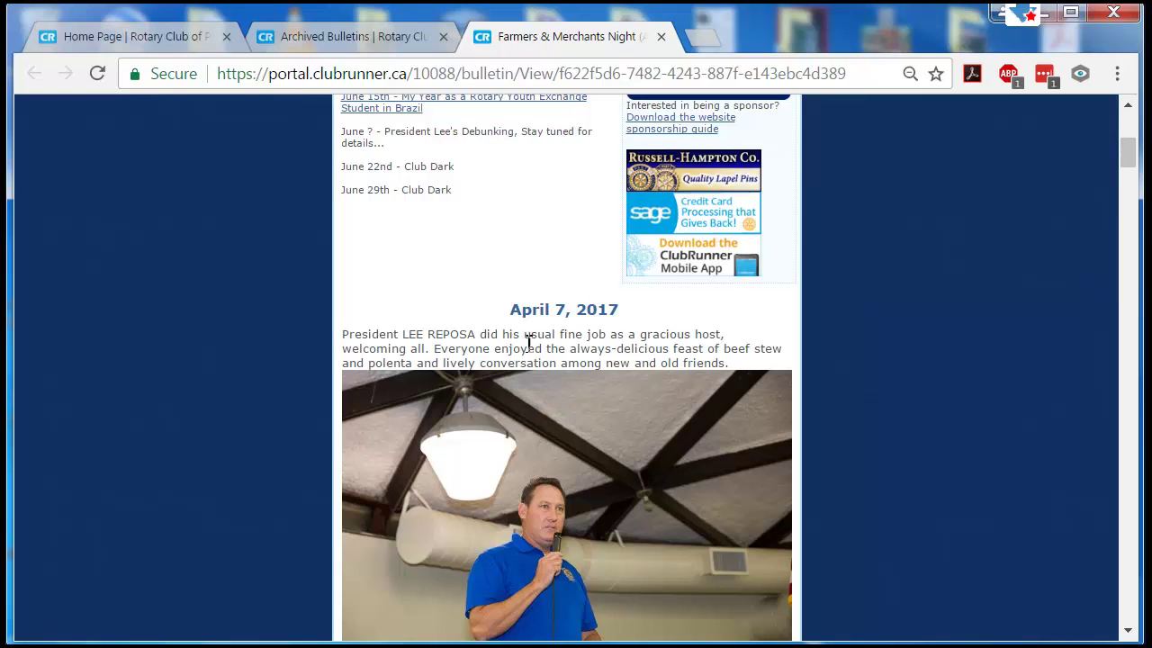
{"action": "scroll", "coordinate": [527, 423], "scroll_direction": "down", "scroll_amount": 4}
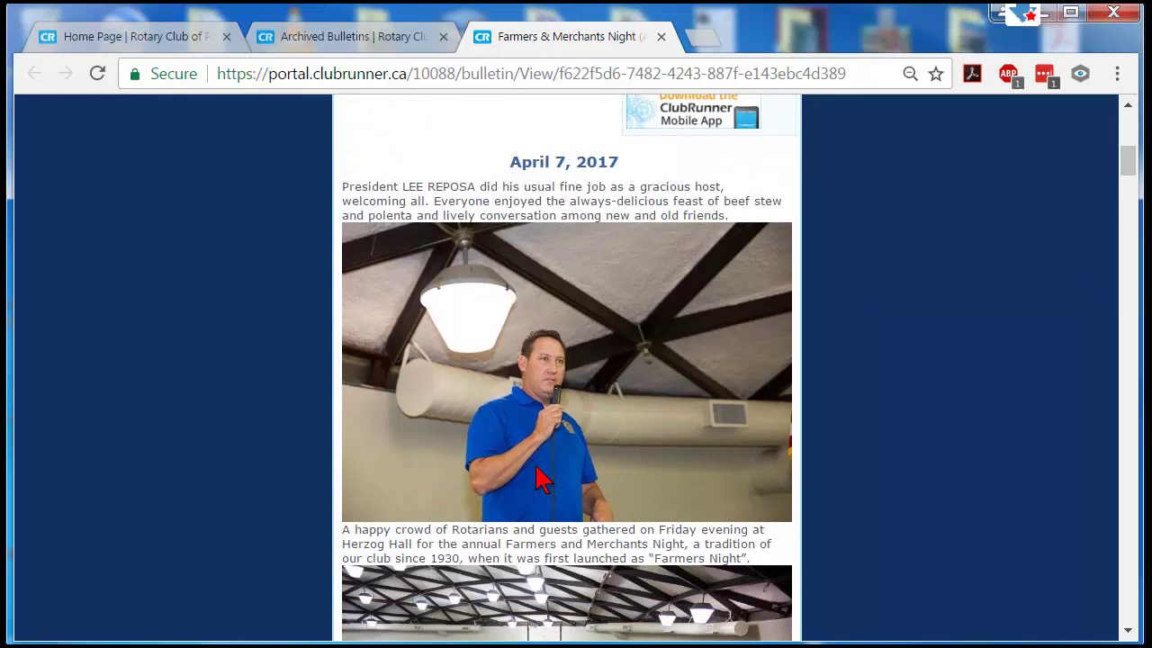
{"action": "scroll", "coordinate": [540, 328], "scroll_direction": "down", "scroll_amount": 4}
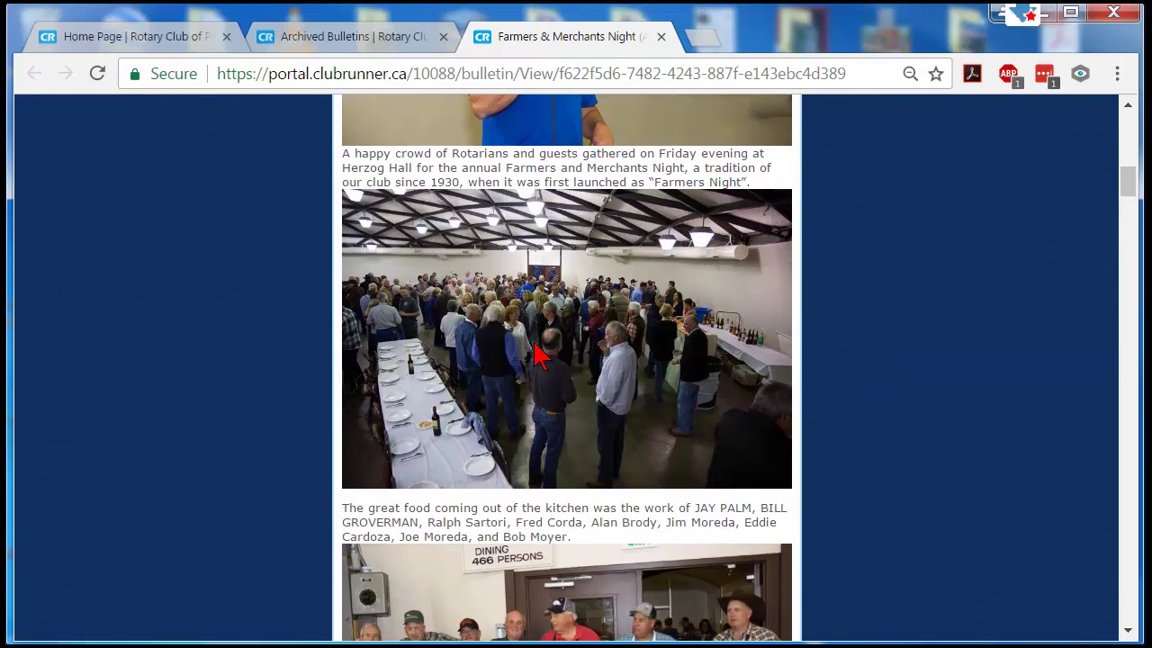
{"action": "scroll", "coordinate": [534, 365], "scroll_direction": "down", "scroll_amount": 5}
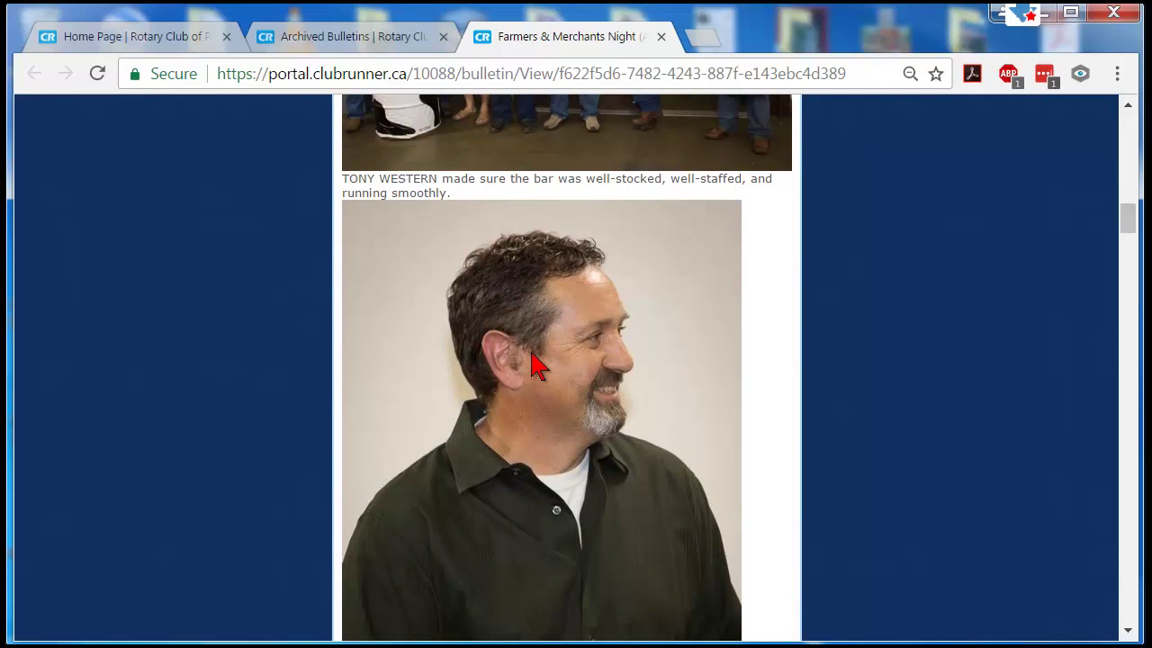
{"action": "scroll", "coordinate": [538, 360], "scroll_direction": "up", "scroll_amount": 4}
{"action": "scroll", "coordinate": [542, 342], "scroll_direction": "down", "scroll_amount": 1}
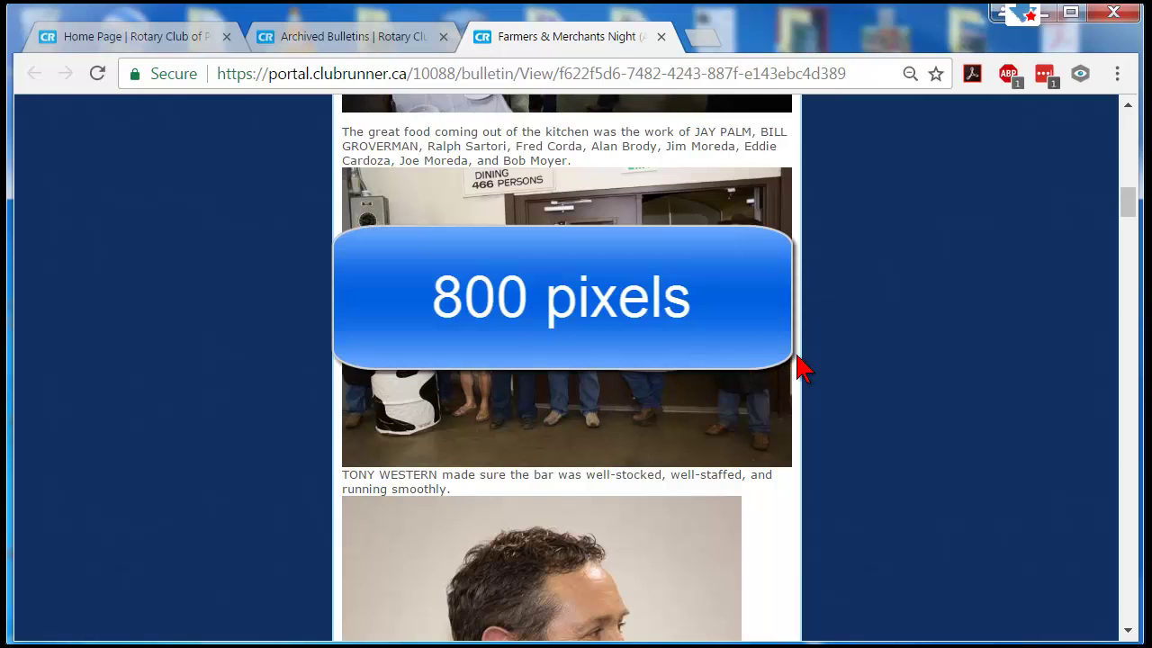
{"action": "scroll", "coordinate": [617, 381], "scroll_direction": "down", "scroll_amount": 3}
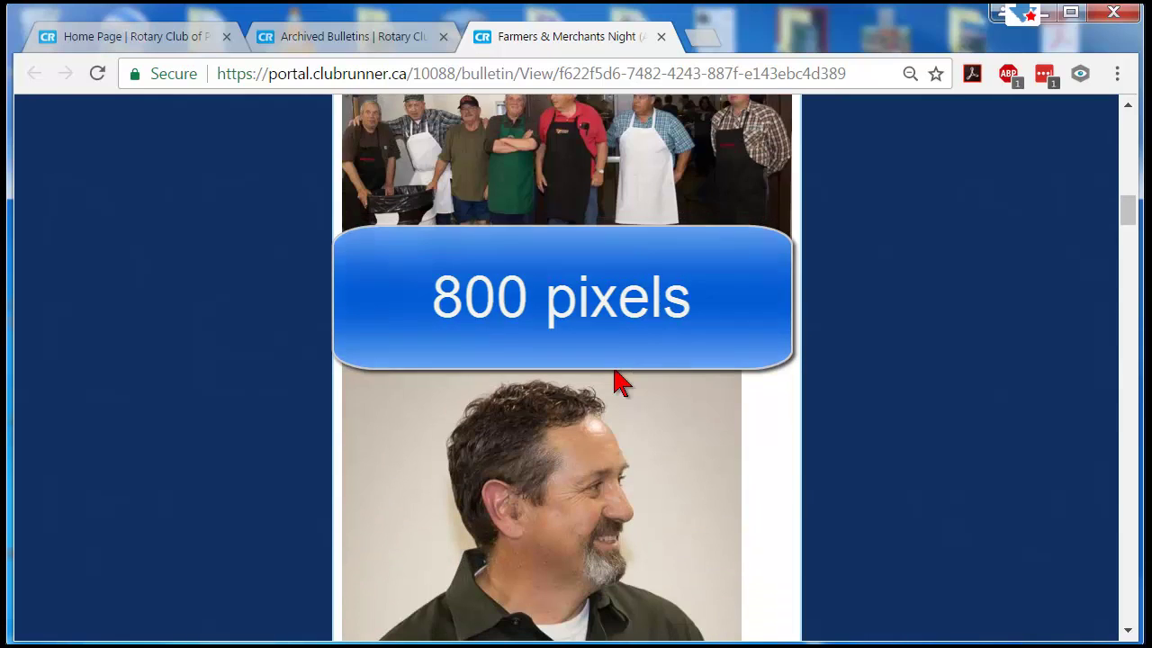
{"action": "scroll", "coordinate": [617, 381], "scroll_direction": "down", "scroll_amount": 10}
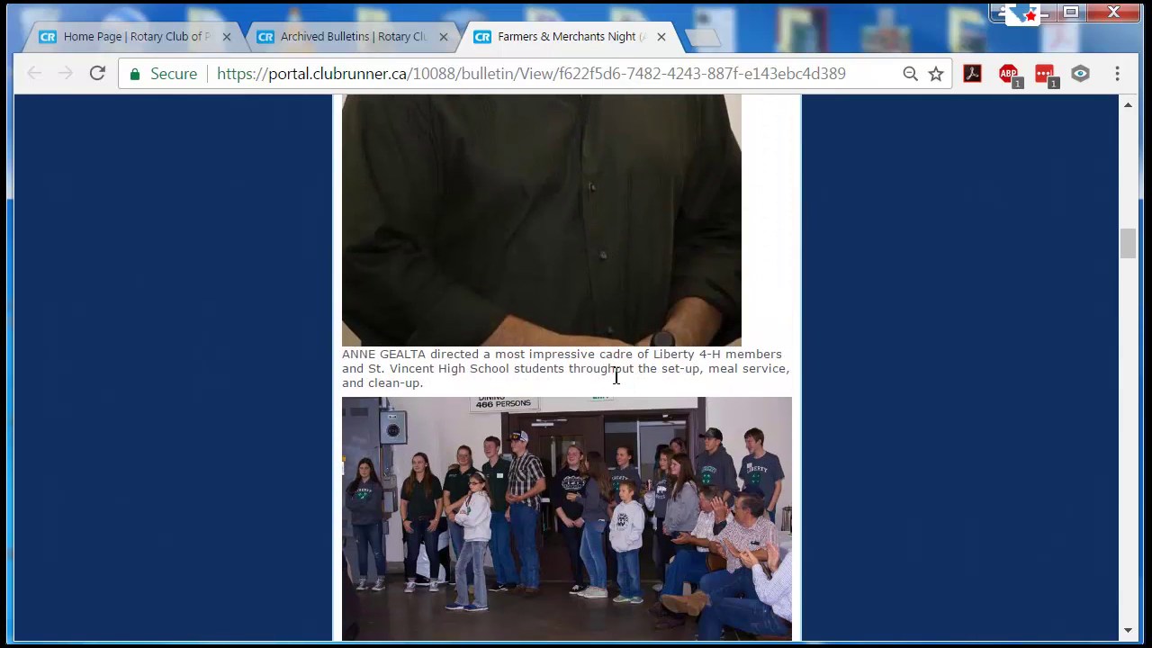
{"action": "scroll", "coordinate": [617, 381], "scroll_direction": "down", "scroll_amount": 7}
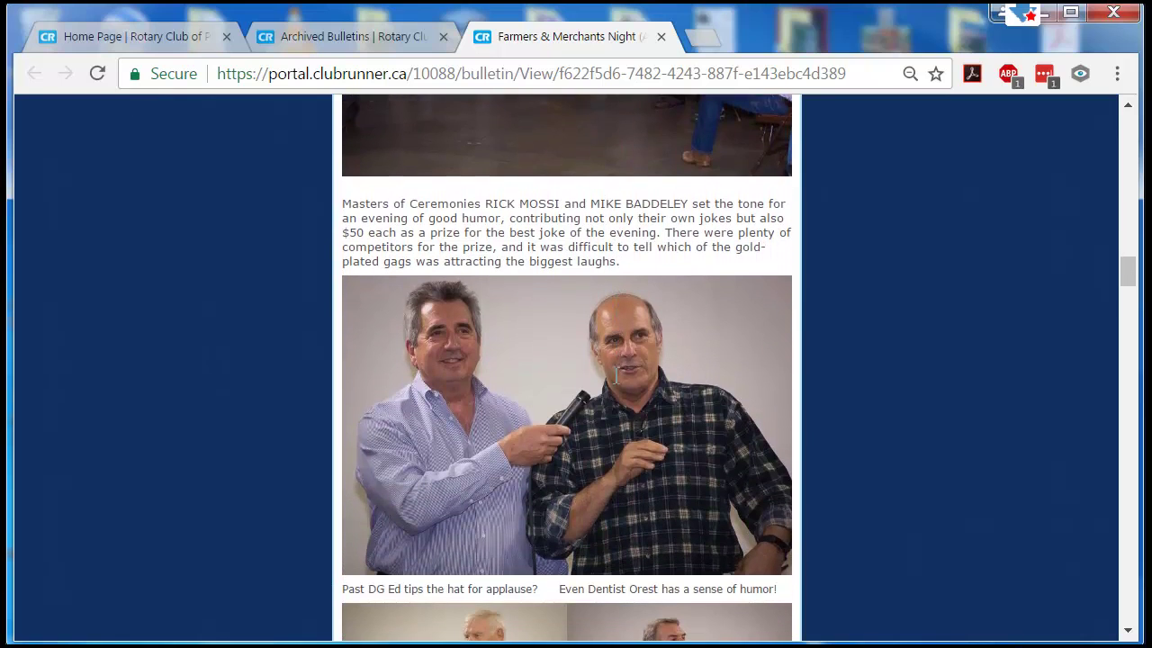
- Examine the joke tellers' side-by-side landscape photos and their captions in the Farmers & Merchants Night bulletin
{"action": "scroll", "coordinate": [617, 386], "scroll_direction": "down", "scroll_amount": 2}
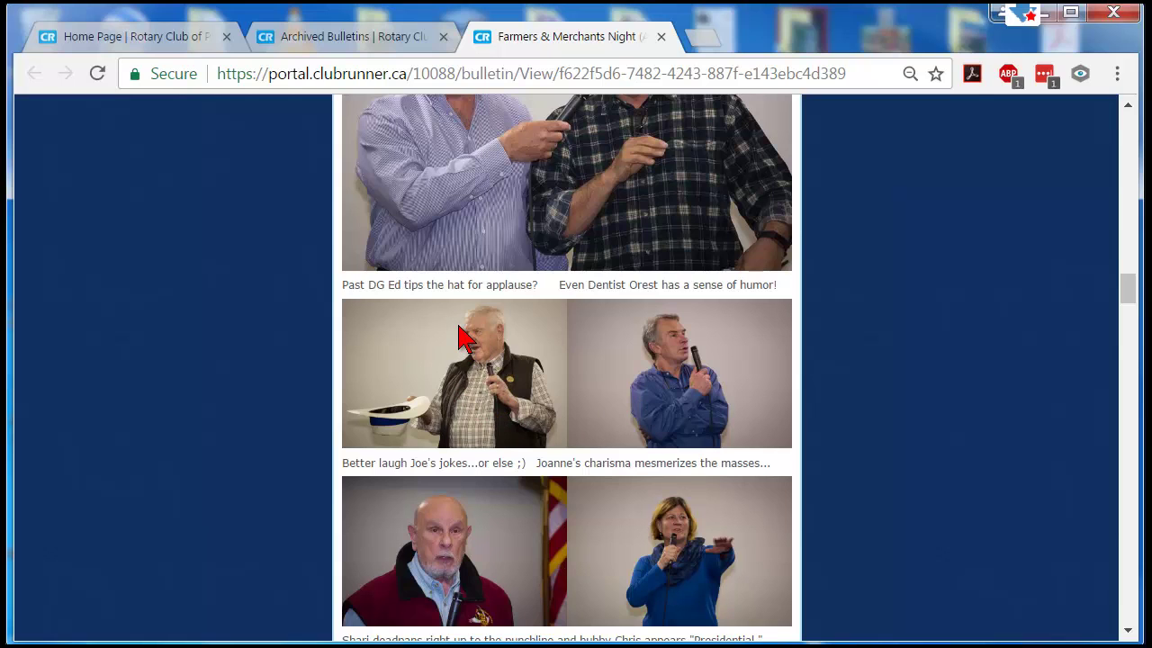
{"action": "scroll", "coordinate": [459, 338], "scroll_direction": "down", "scroll_amount": 2}
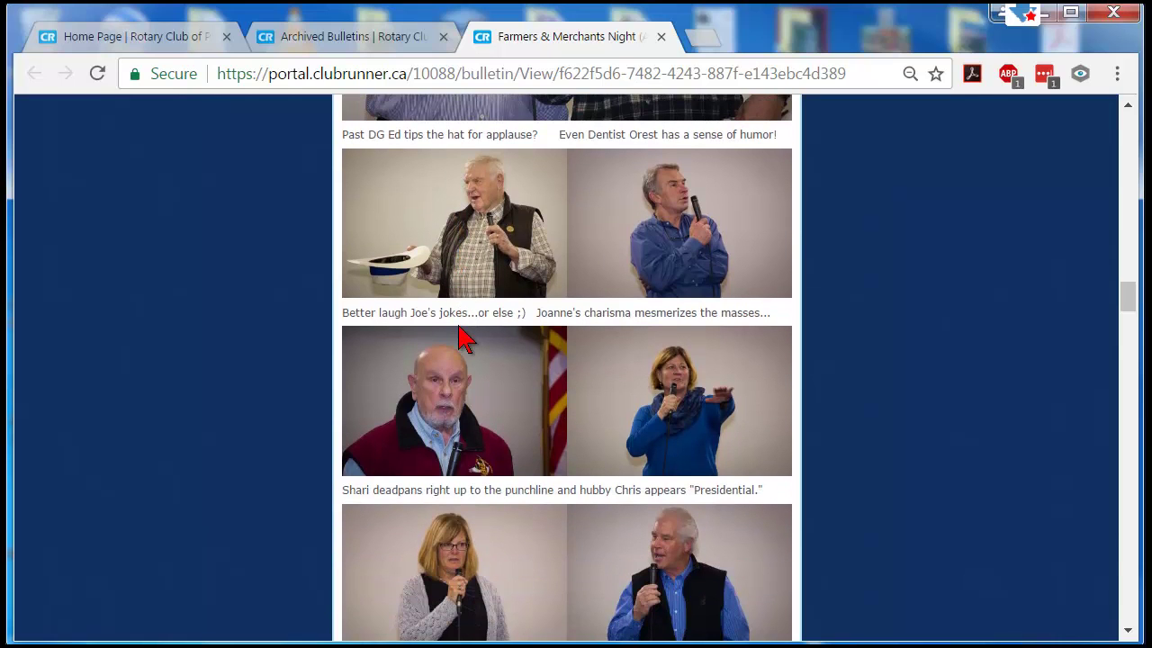
{"action": "scroll", "coordinate": [459, 338], "scroll_direction": "down", "scroll_amount": 4}
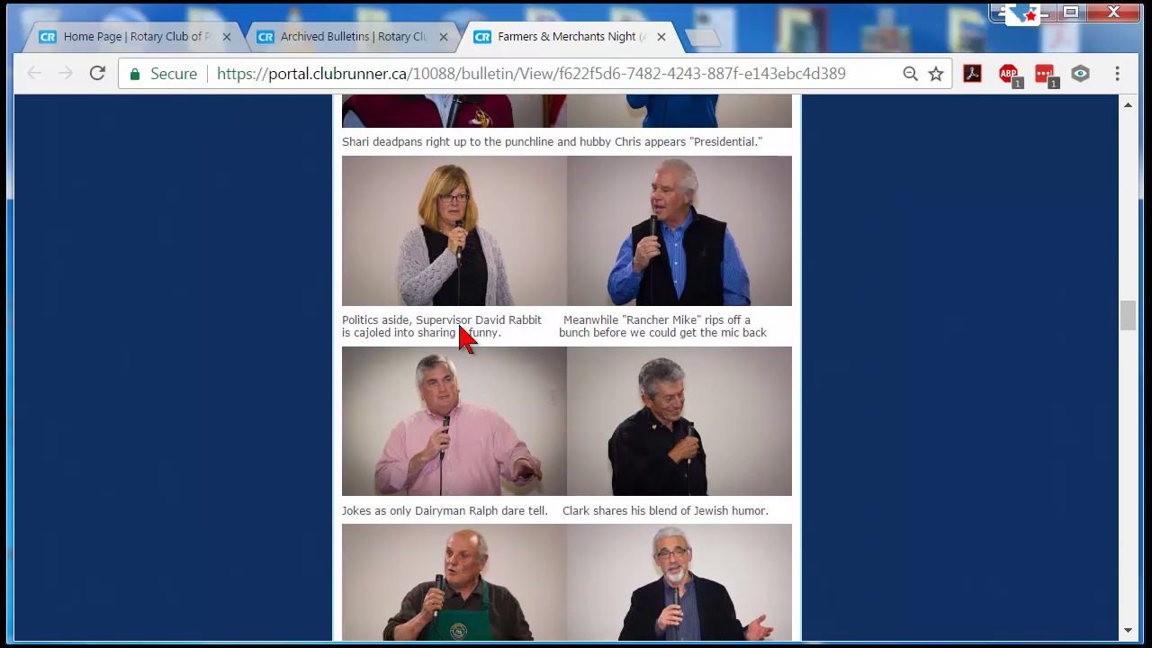
{"action": "scroll", "coordinate": [459, 338], "scroll_direction": "down", "scroll_amount": 4}
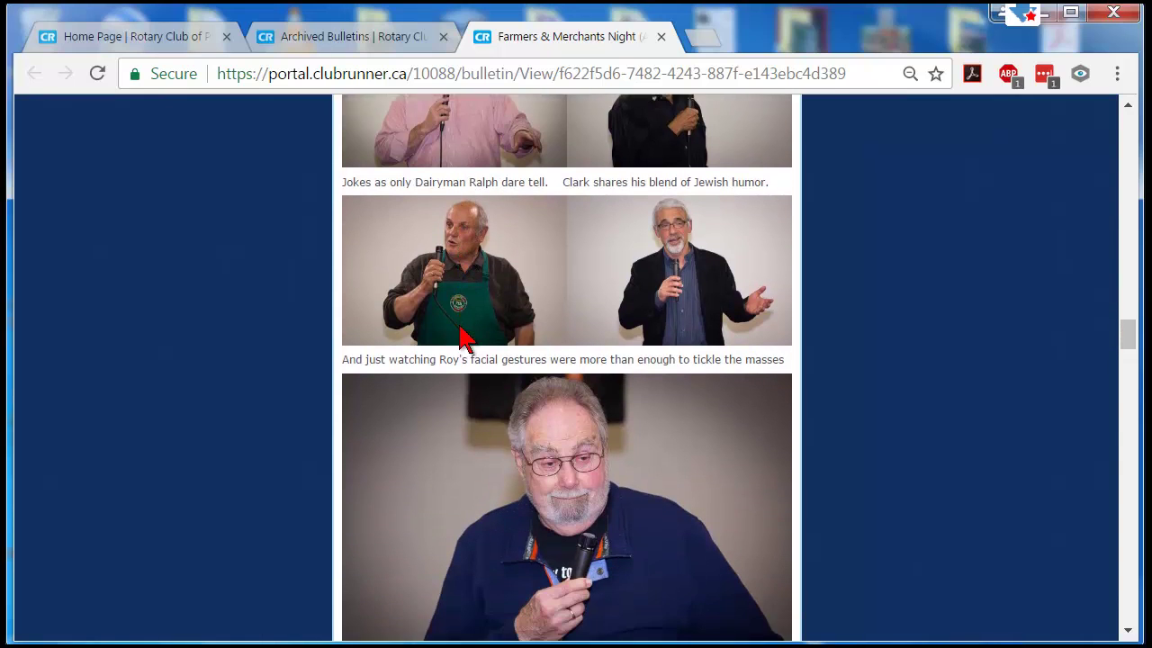
{"action": "scroll", "coordinate": [459, 337], "scroll_direction": "down", "scroll_amount": 1}
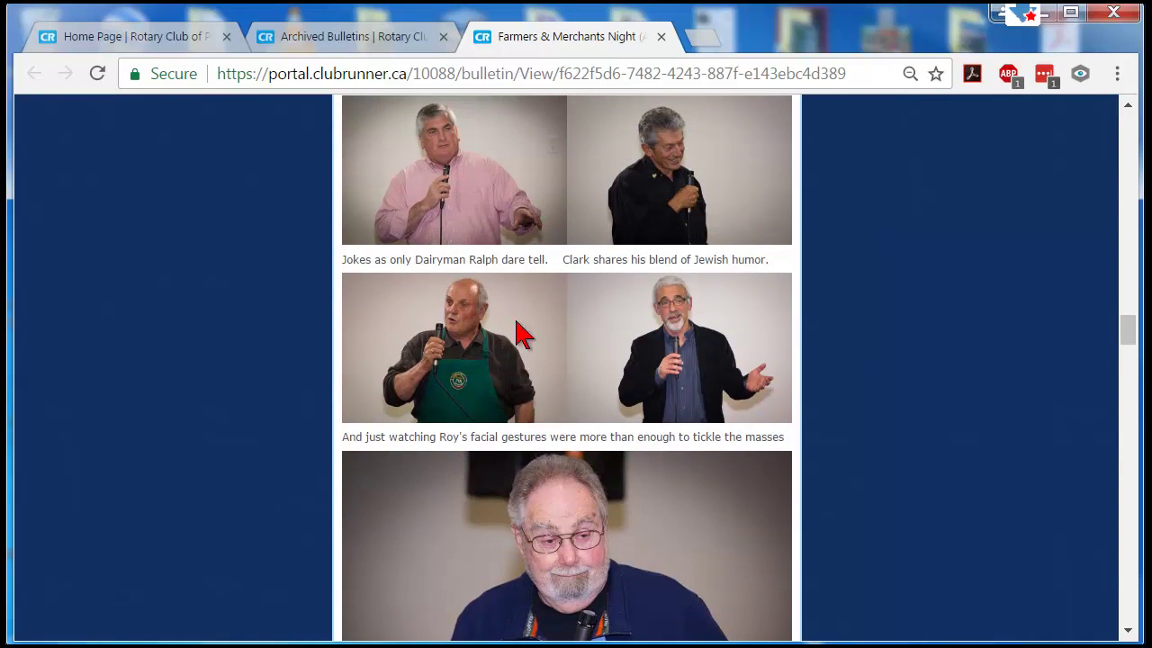
{"action": "scroll", "coordinate": [517, 329], "scroll_direction": "down", "scroll_amount": 2}
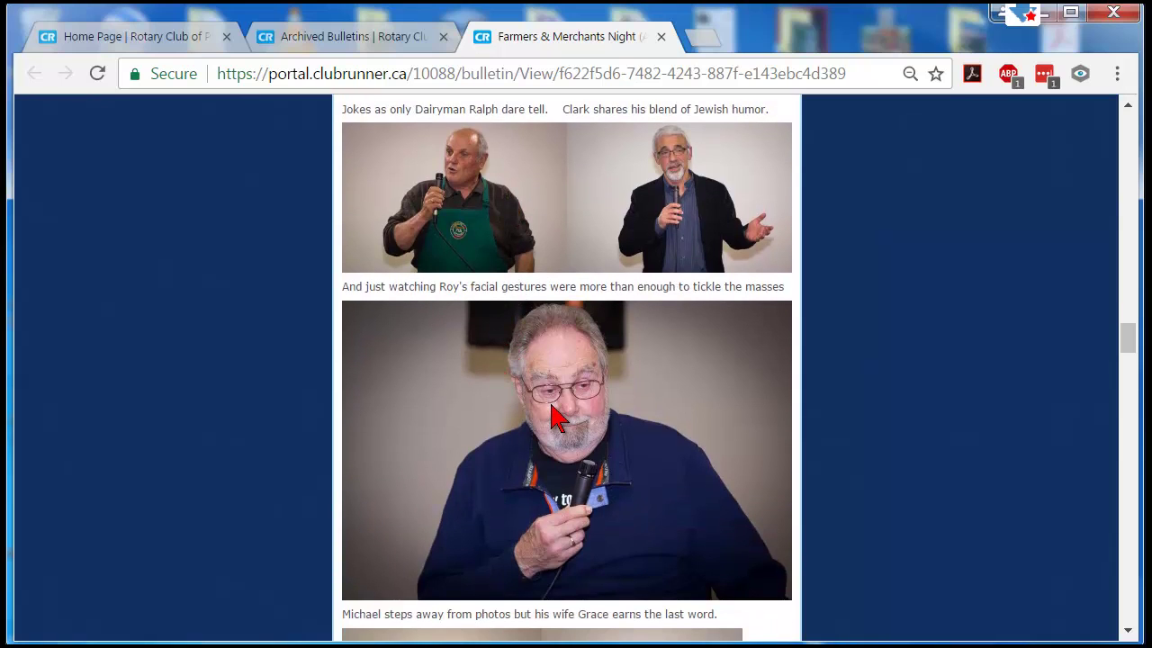
- Compare the paired portrait photos with the single portrait of the young contest winner, including the surrounding captions and text
{"action": "scroll", "coordinate": [540, 401], "scroll_direction": "down", "scroll_amount": 2}
{"action": "scroll", "coordinate": [527, 386], "scroll_direction": "down", "scroll_amount": 3}
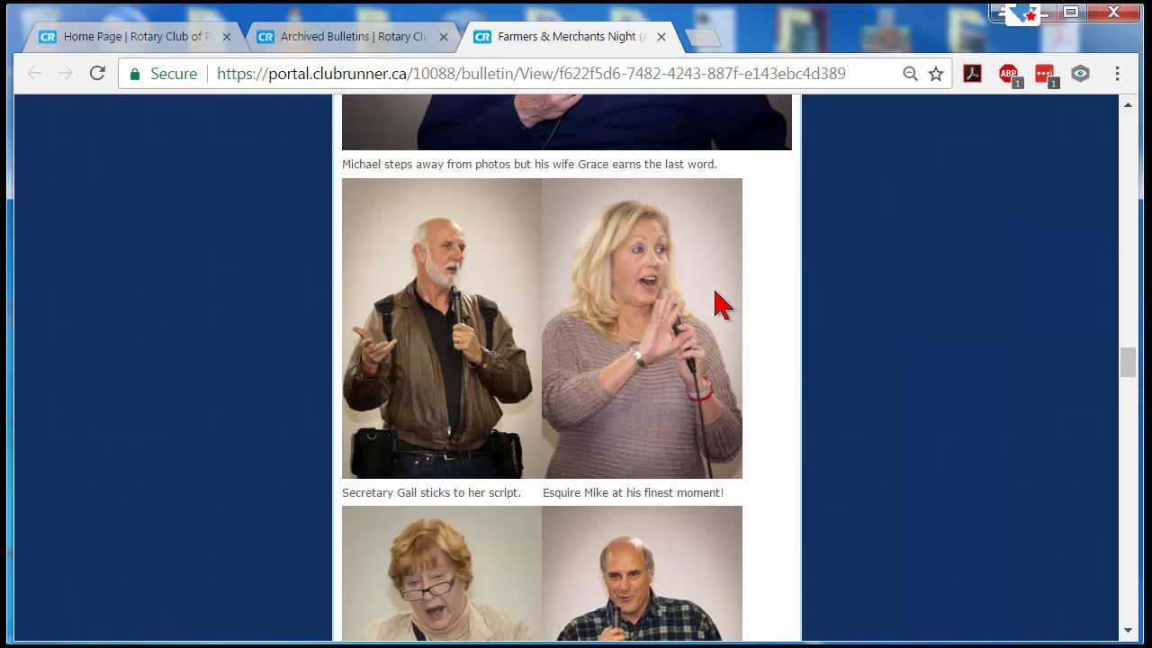
{"action": "scroll", "coordinate": [693, 296], "scroll_direction": "down", "scroll_amount": 4}
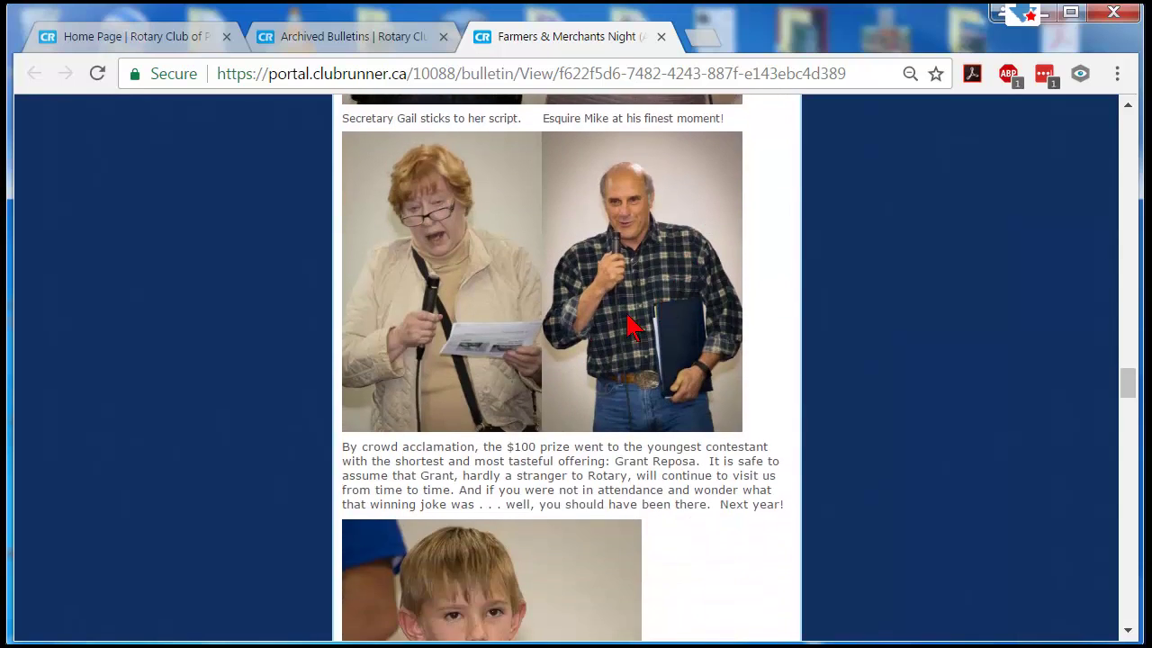
{"action": "scroll", "coordinate": [594, 257], "scroll_direction": "down", "scroll_amount": 1}
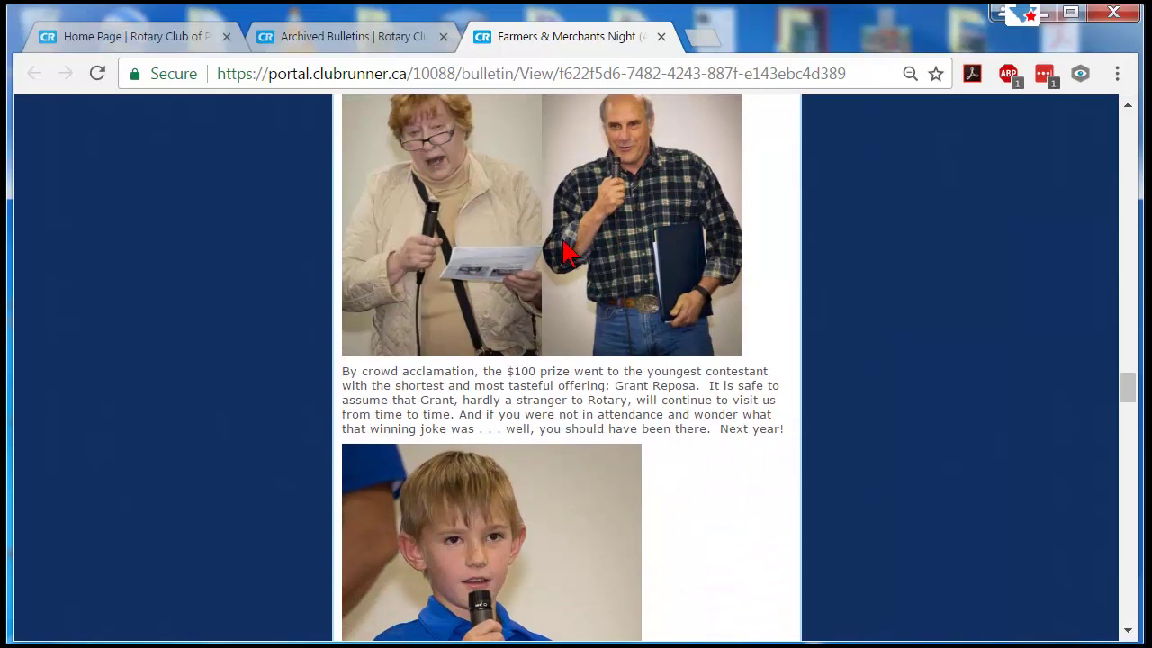
{"action": "scroll", "coordinate": [565, 252], "scroll_direction": "down", "scroll_amount": 3}
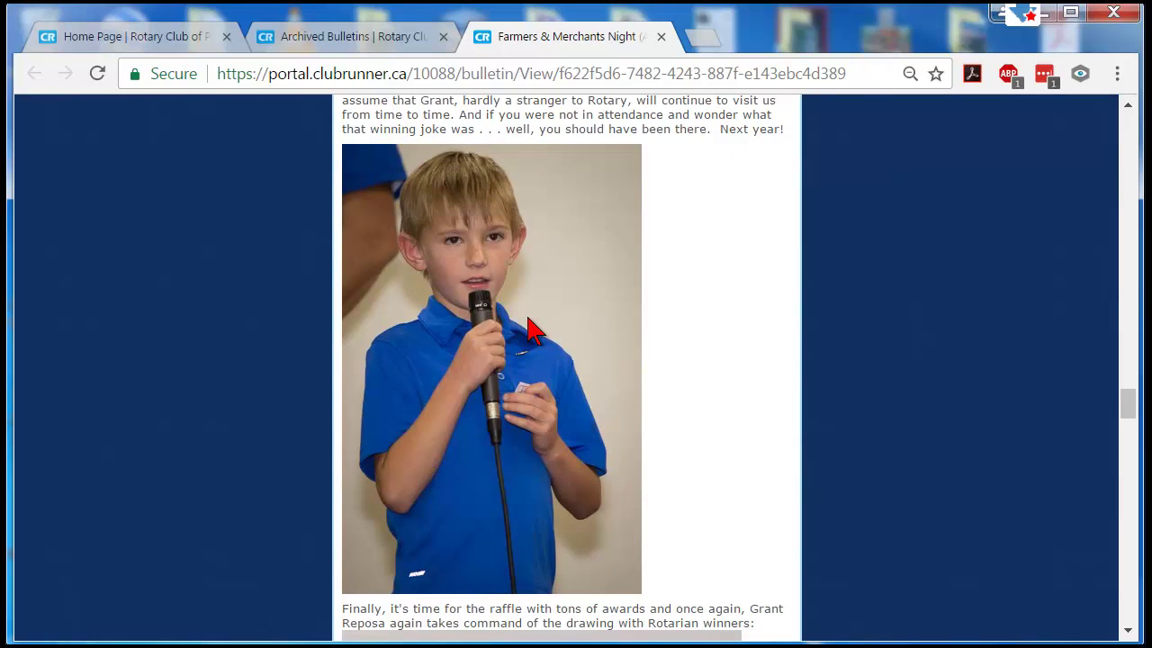
{"action": "scroll", "coordinate": [534, 329], "scroll_direction": "down", "scroll_amount": 1}
{"action": "scroll", "coordinate": [540, 326], "scroll_direction": "up", "scroll_amount": 1}
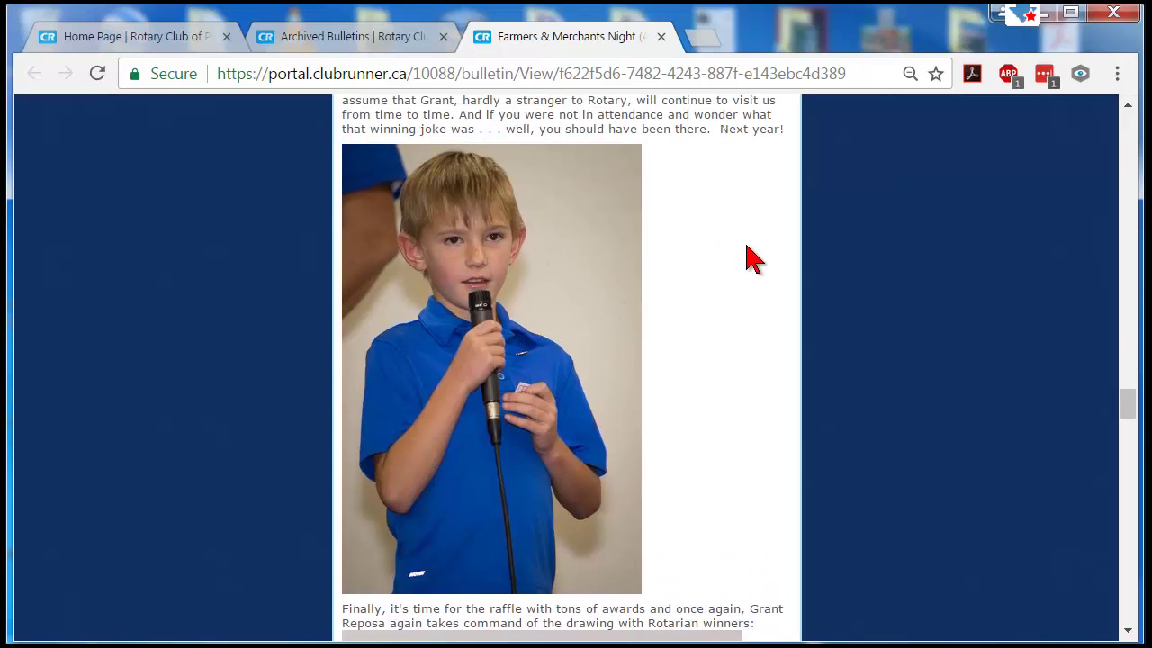
{"action": "scroll", "coordinate": [520, 292], "scroll_direction": "up", "scroll_amount": 1}
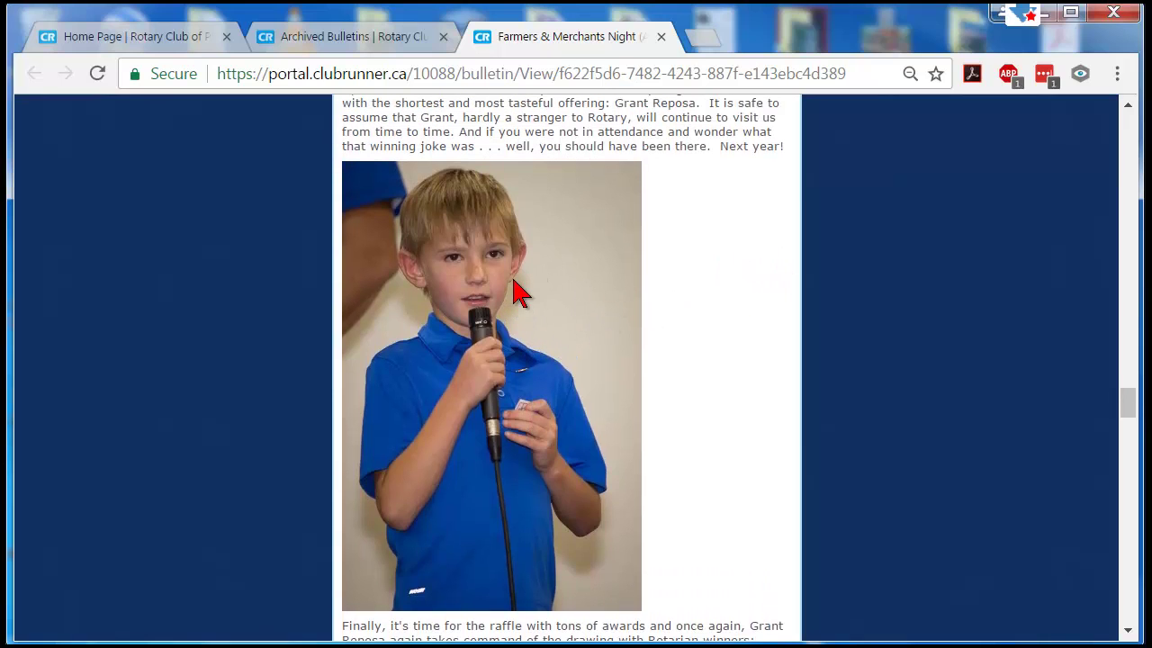
{"action": "scroll", "coordinate": [516, 362], "scroll_direction": "down", "scroll_amount": 5}
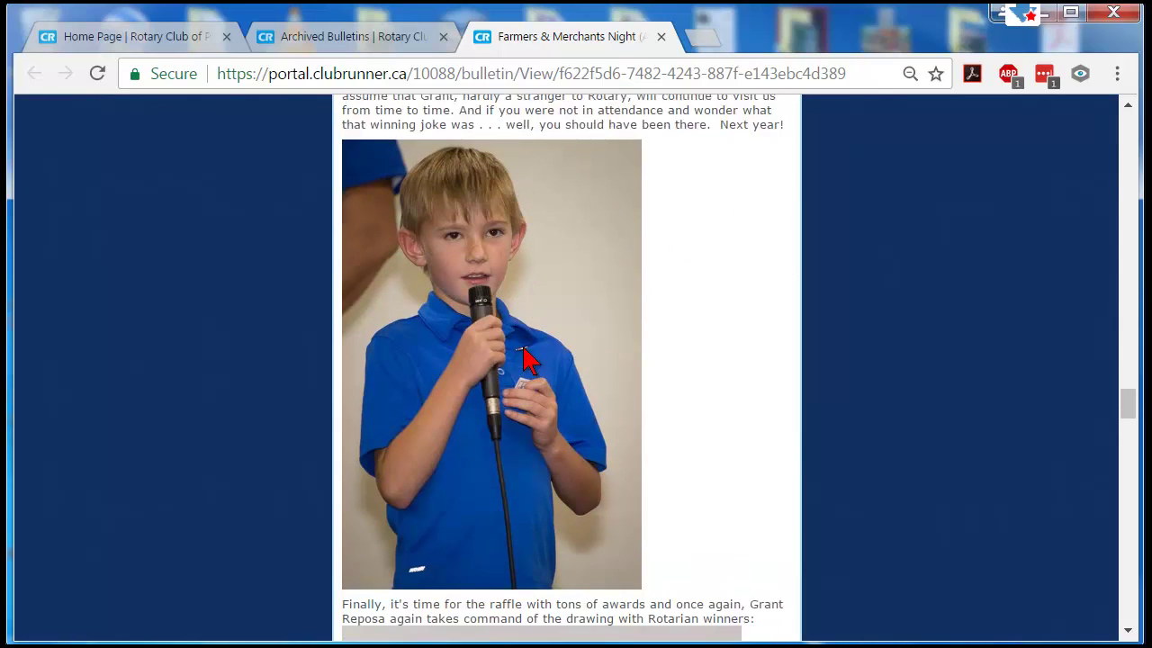
- Review the raffle section's group photo, the captioned winner and guest portraits, and the thank-you text to Rotarians and sponsors
{"action": "scroll", "coordinate": [525, 360], "scroll_direction": "down", "scroll_amount": 2}
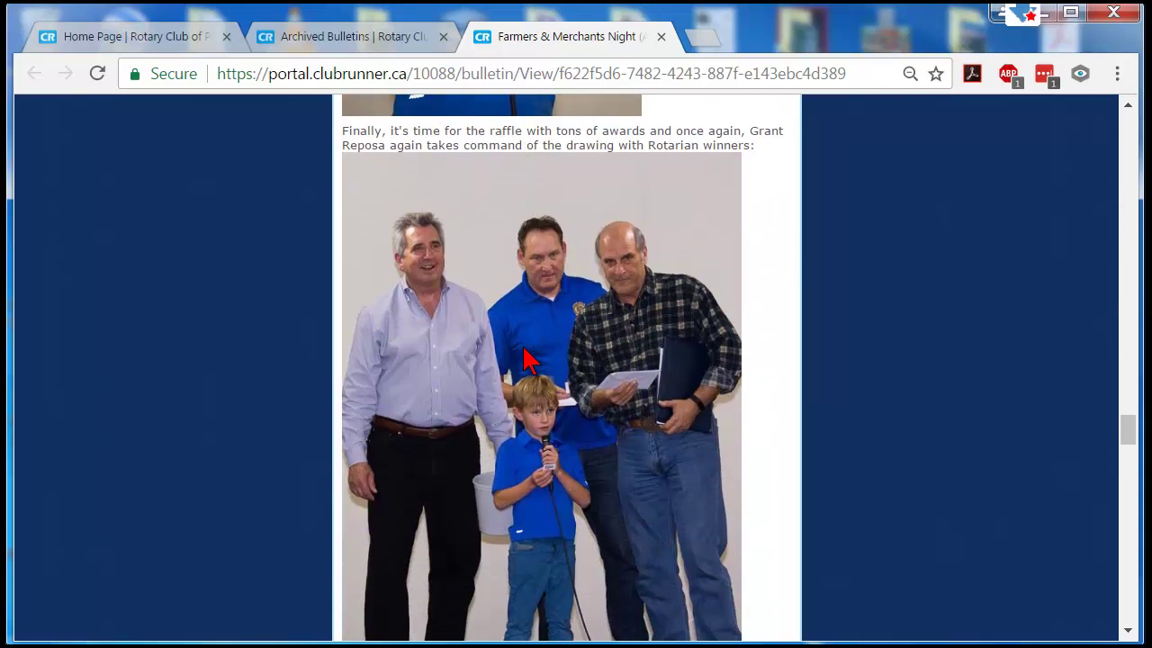
{"action": "scroll", "coordinate": [526, 358], "scroll_direction": "down", "scroll_amount": 8}
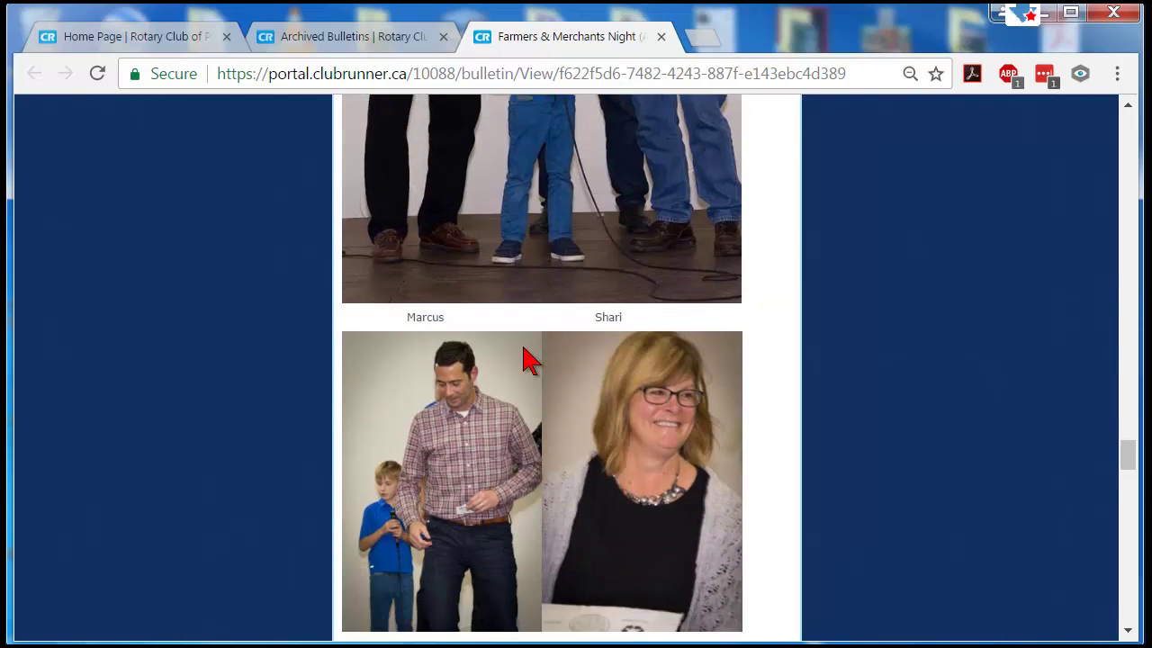
{"action": "scroll", "coordinate": [601, 305], "scroll_direction": "down", "scroll_amount": 3}
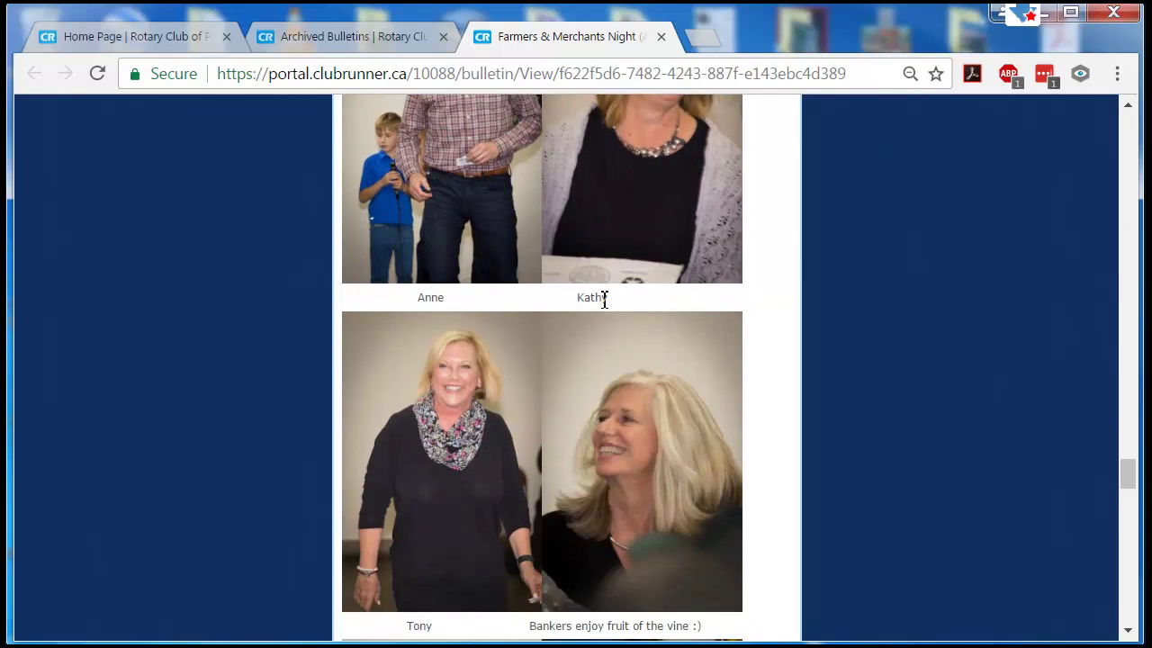
{"action": "scroll", "coordinate": [502, 383], "scroll_direction": "down", "scroll_amount": 3}
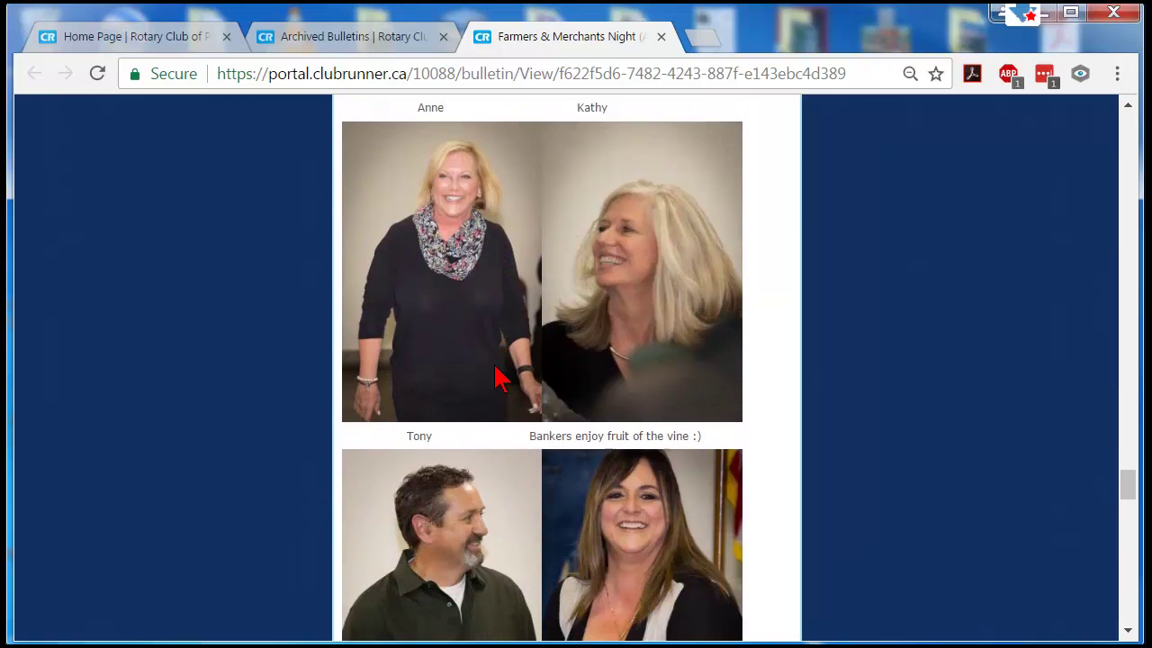
{"action": "scroll", "coordinate": [500, 403], "scroll_direction": "down", "scroll_amount": 1}
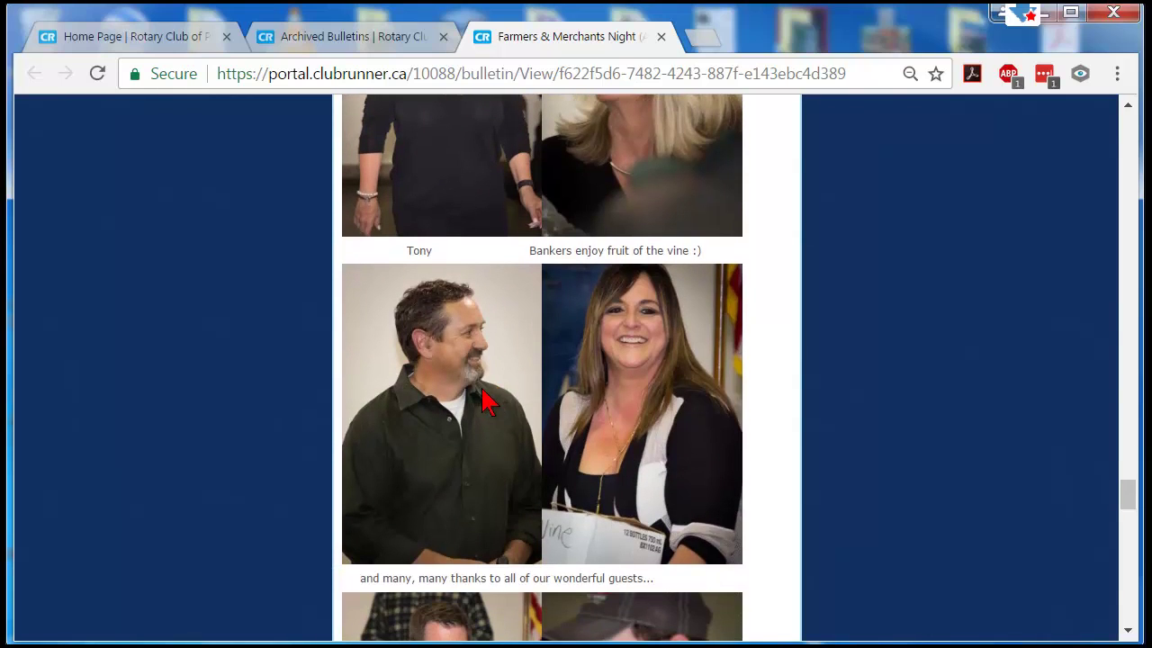
{"action": "scroll", "coordinate": [502, 444], "scroll_direction": "down", "scroll_amount": 4}
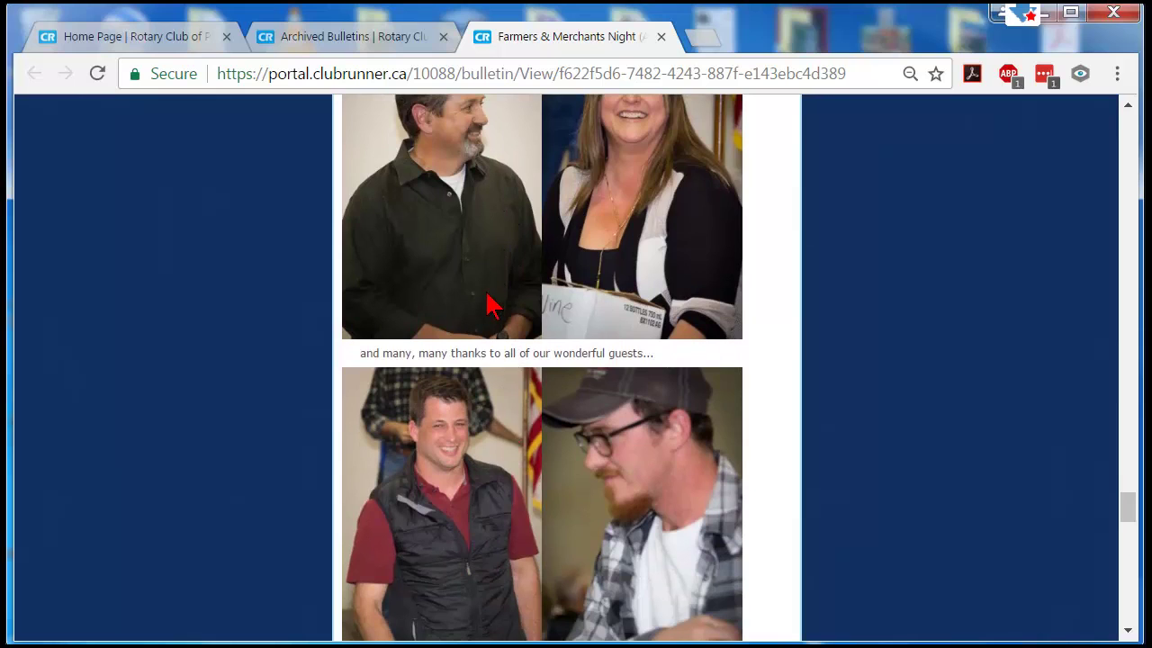
{"action": "scroll", "coordinate": [504, 313], "scroll_direction": "down", "scroll_amount": 5}
{"action": "scroll", "coordinate": [477, 252], "scroll_direction": "up", "scroll_amount": 3}
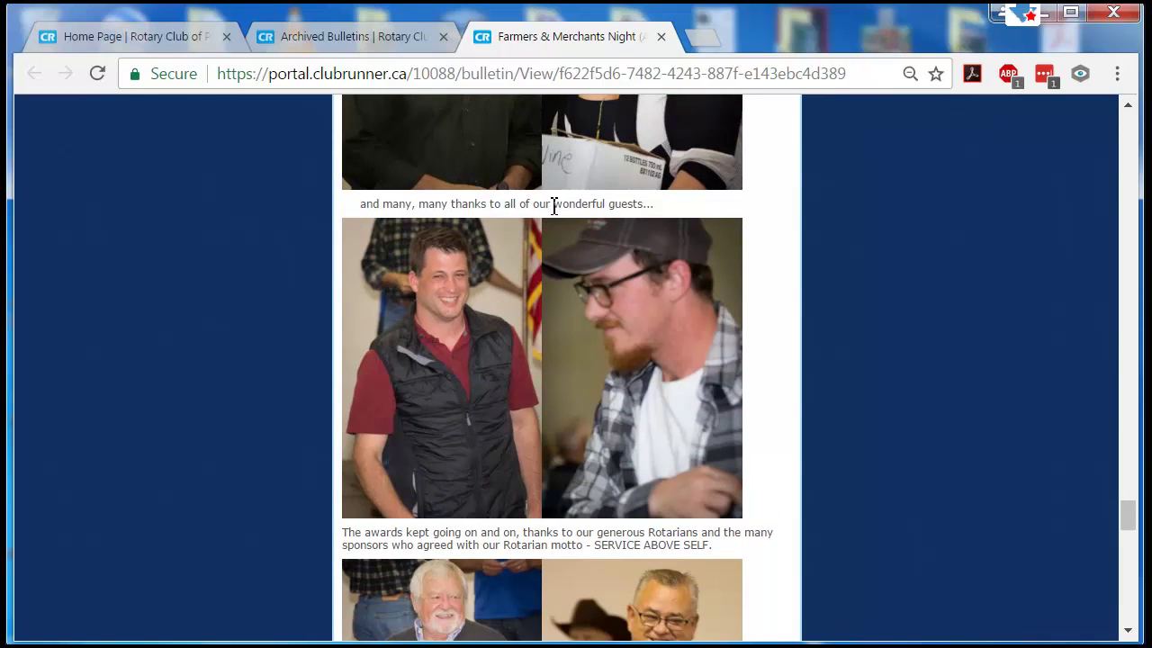
{"action": "scroll", "coordinate": [471, 378], "scroll_direction": "down", "scroll_amount": 3}
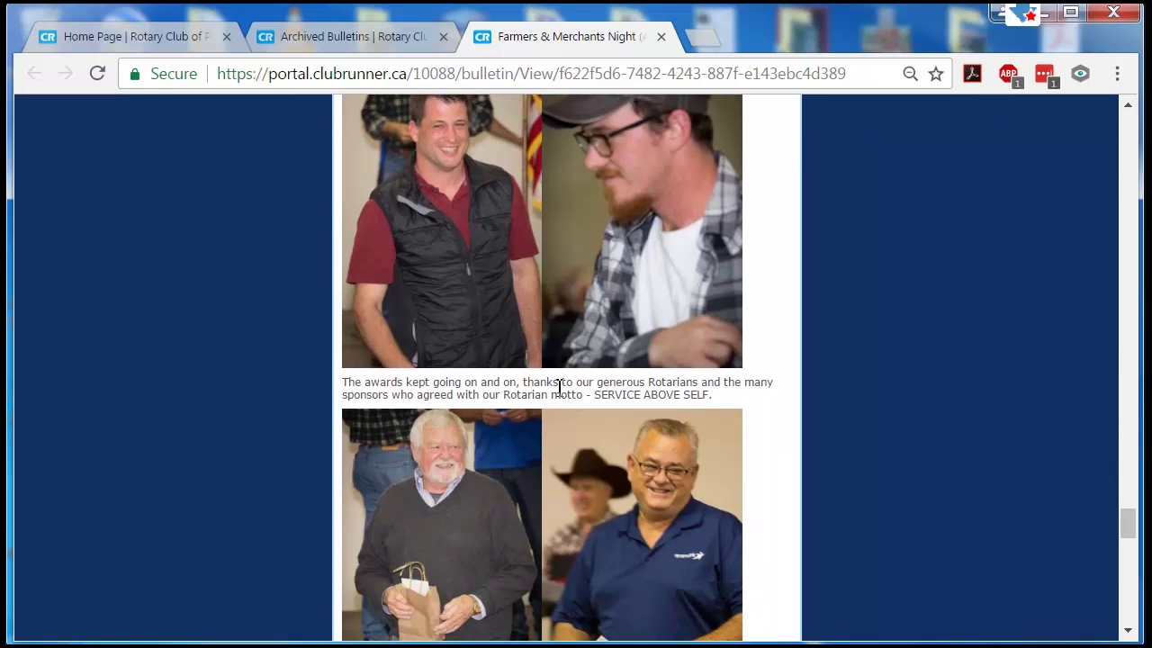
{"action": "scroll", "coordinate": [441, 391], "scroll_direction": "down", "scroll_amount": 4}
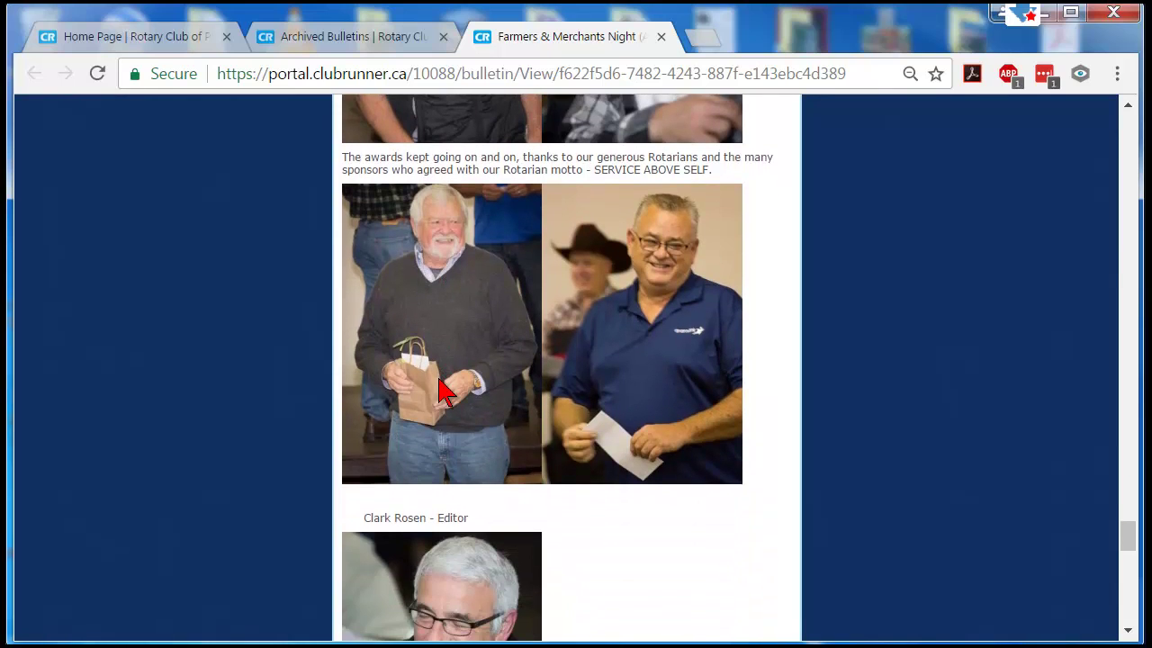
{"action": "scroll", "coordinate": [443, 389], "scroll_direction": "down", "scroll_amount": 3}
{"action": "scroll", "coordinate": [443, 378], "scroll_direction": "up", "scroll_amount": 4}
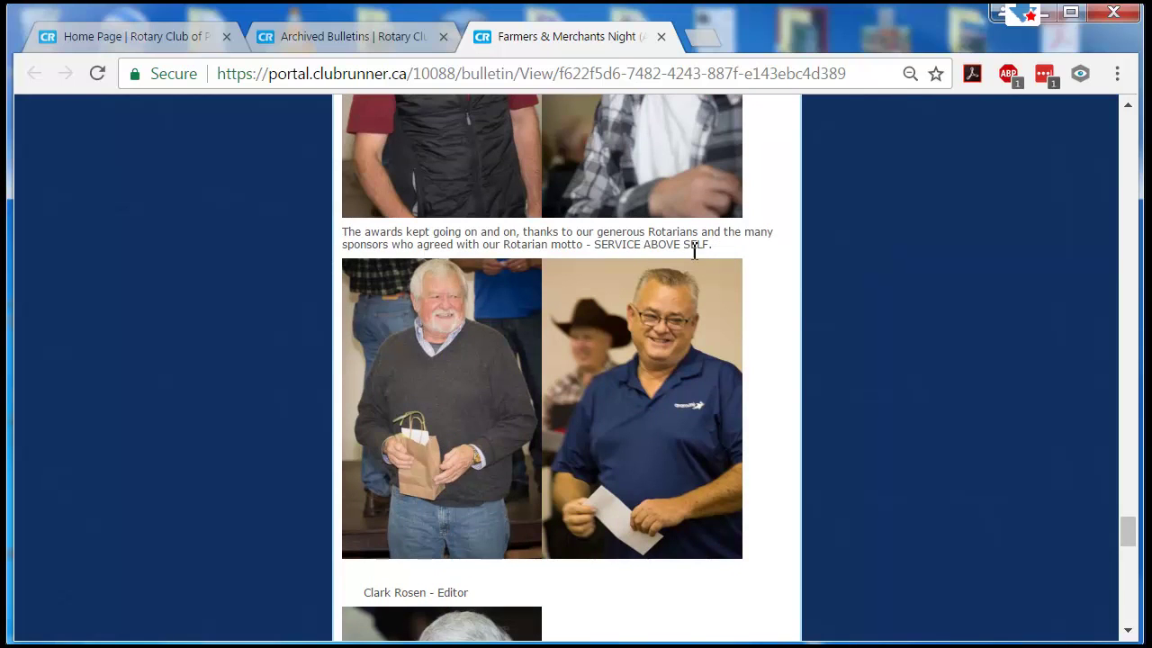
- Read the bulletin's closing parts: the editor's photo, the April 13 to May 25 duty roster, Birthdays & Anniversaries and the footer
{"action": "scroll", "coordinate": [687, 257], "scroll_direction": "down", "scroll_amount": 5}
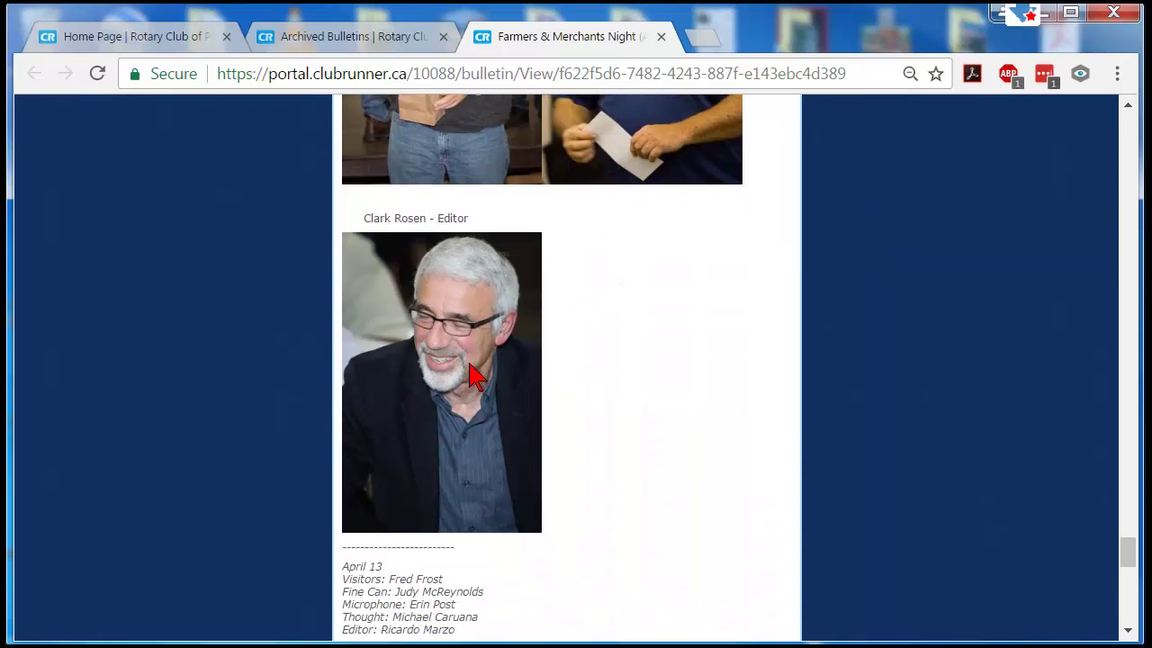
{"action": "scroll", "coordinate": [438, 371], "scroll_direction": "down", "scroll_amount": 5}
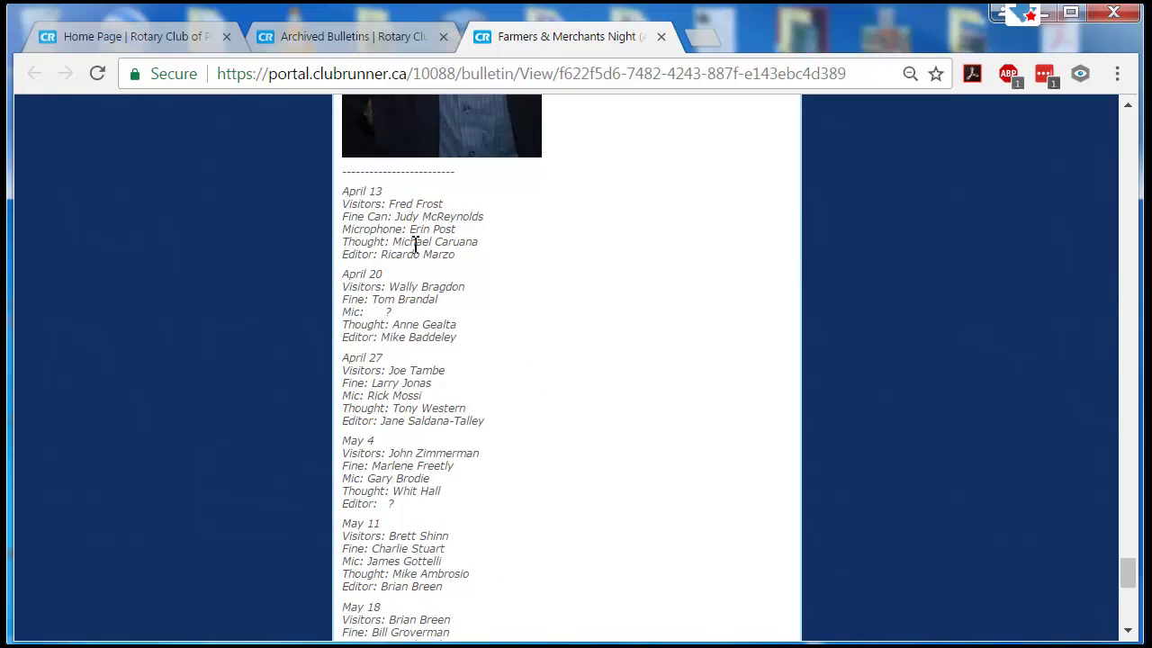
{"action": "scroll", "coordinate": [424, 297], "scroll_direction": "down", "scroll_amount": 4}
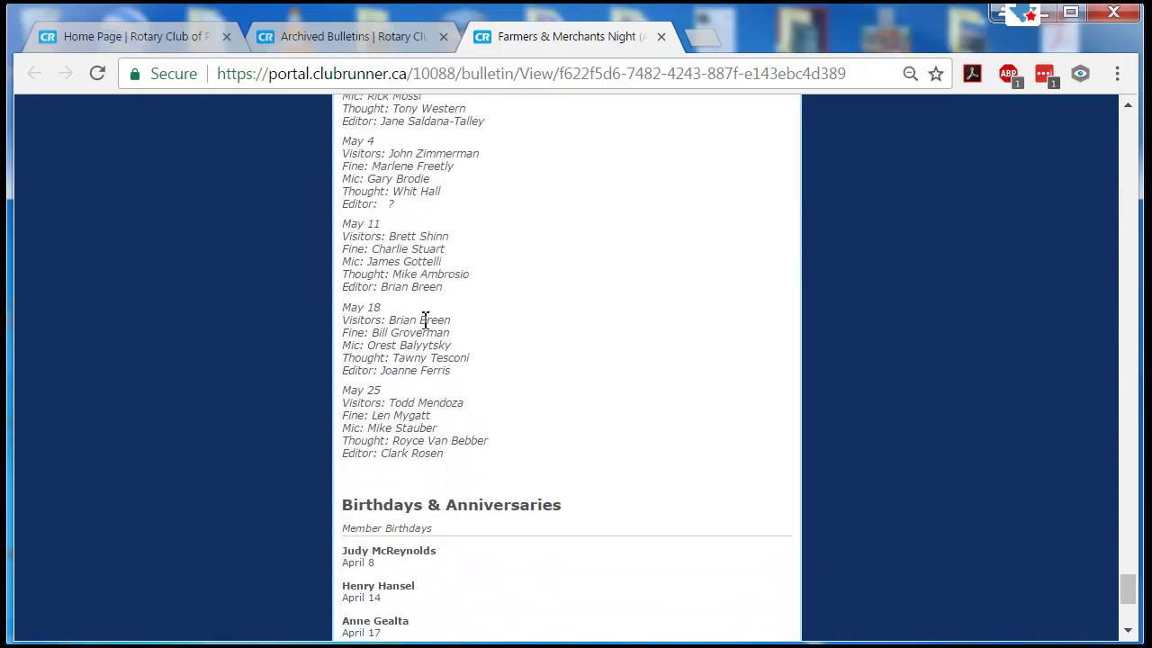
{"action": "scroll", "coordinate": [425, 323], "scroll_direction": "down", "scroll_amount": 1}
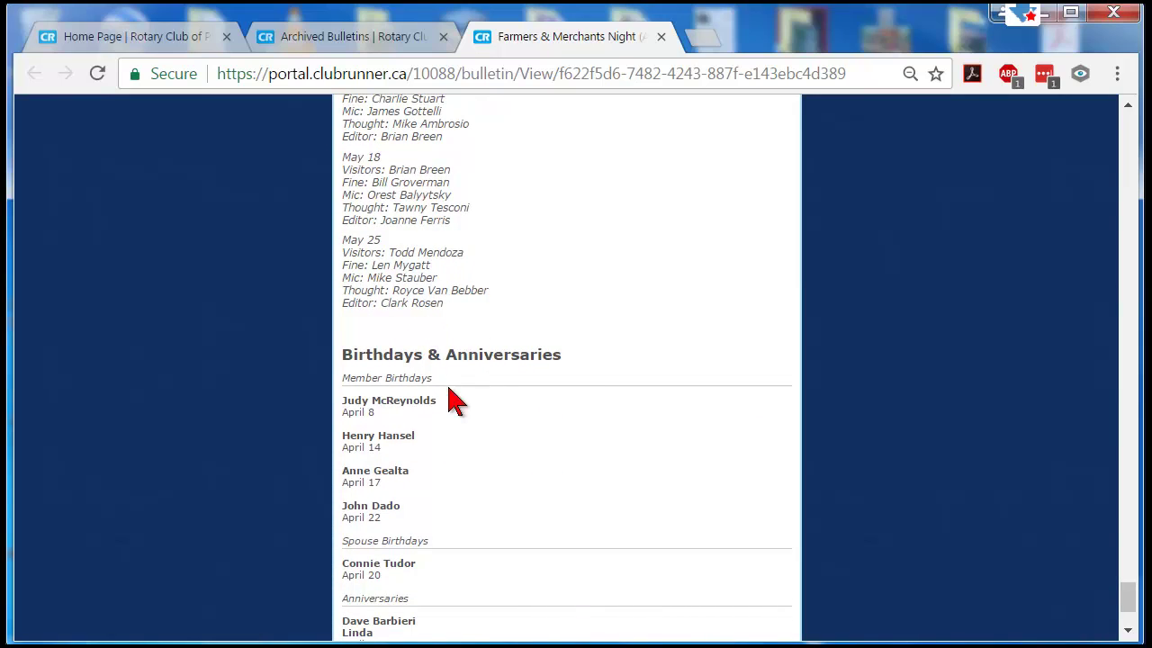
{"action": "scroll", "coordinate": [468, 396], "scroll_direction": "down", "scroll_amount": 2}
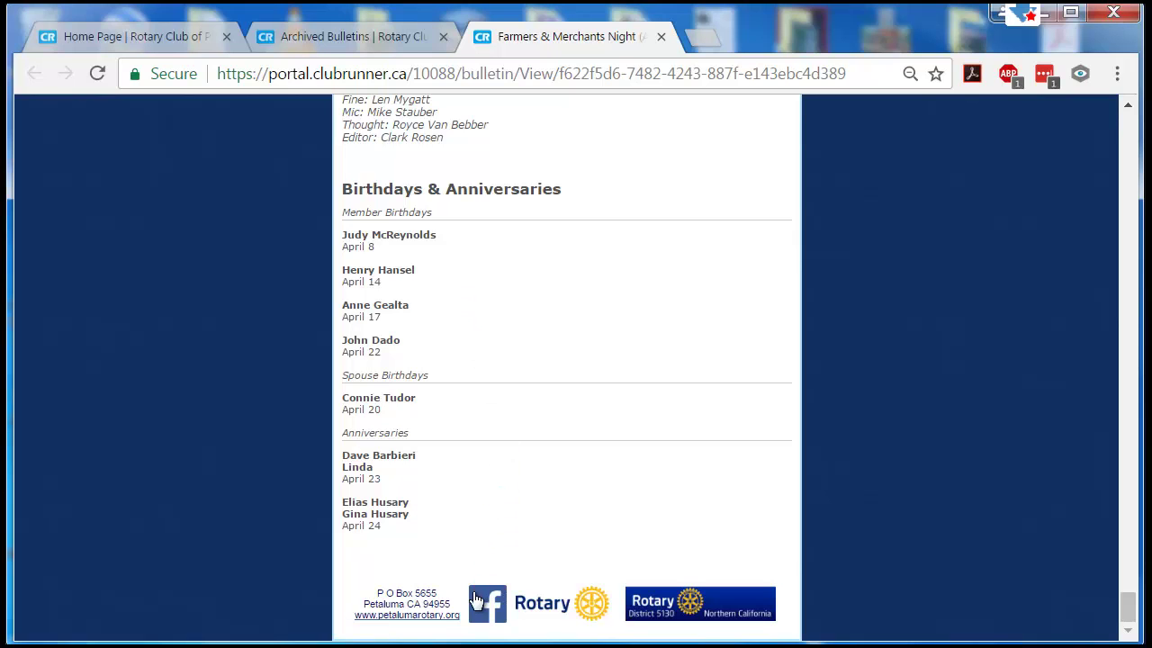
{"action": "scroll", "coordinate": [509, 351], "scroll_direction": "up", "scroll_amount": 15}
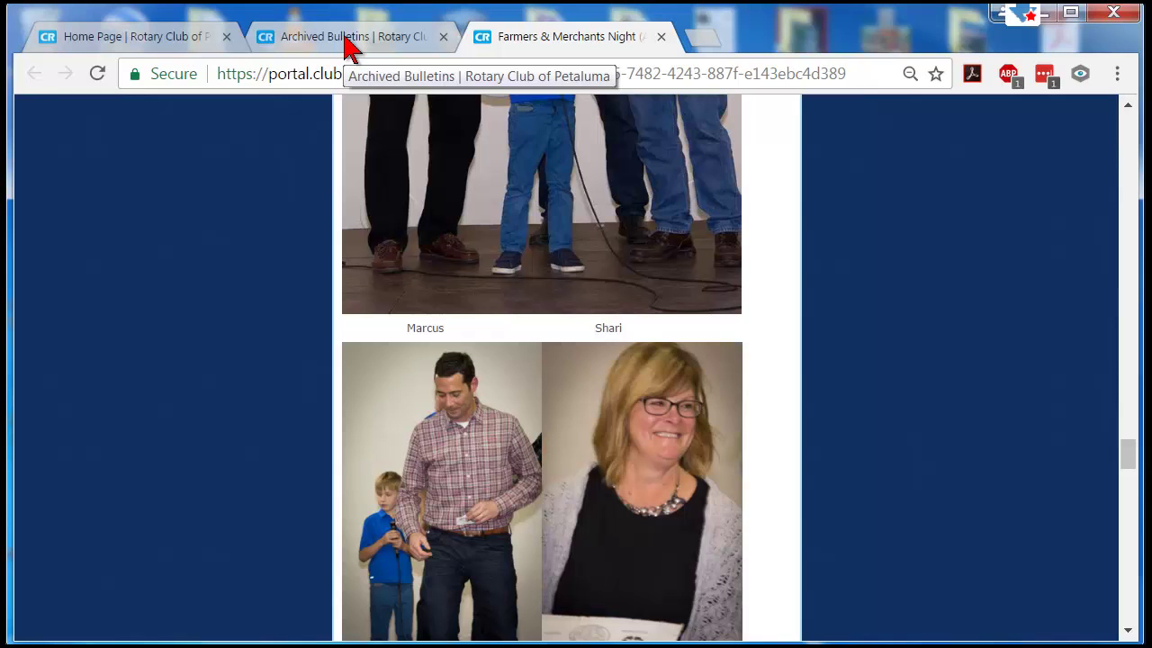
- Revisit the club home page and the Archived Bulletins list, and return to the Farmers & Merchants Night bulletin
{"action": "left_click", "coordinate": [153, 47]}
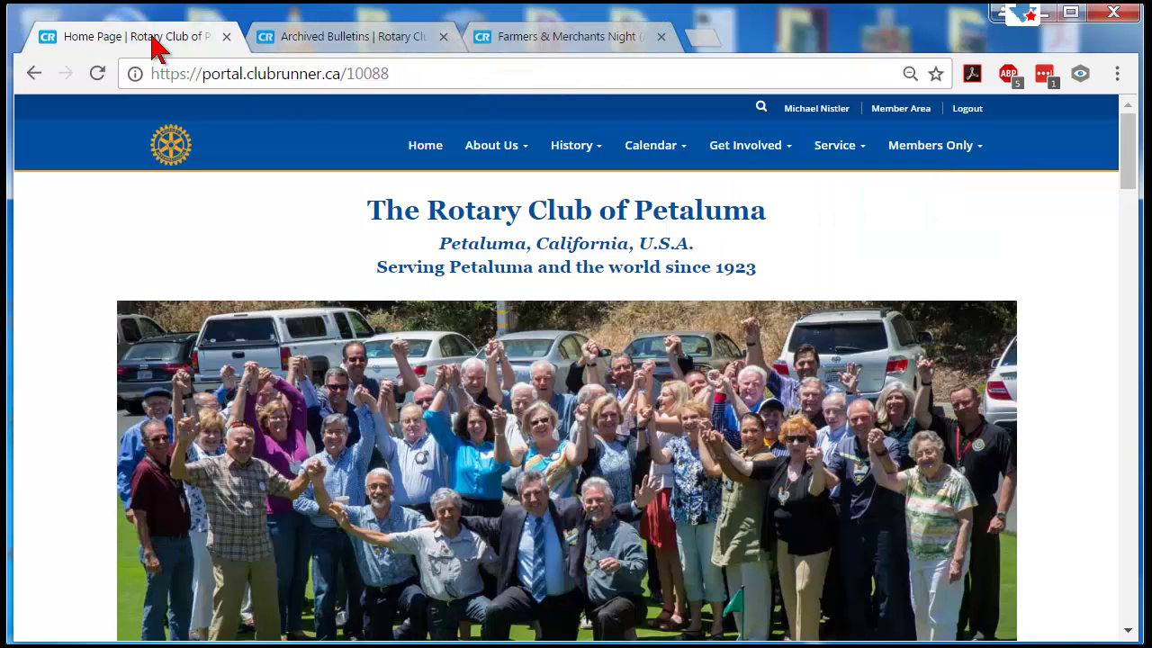
{"action": "left_click", "coordinate": [331, 47]}
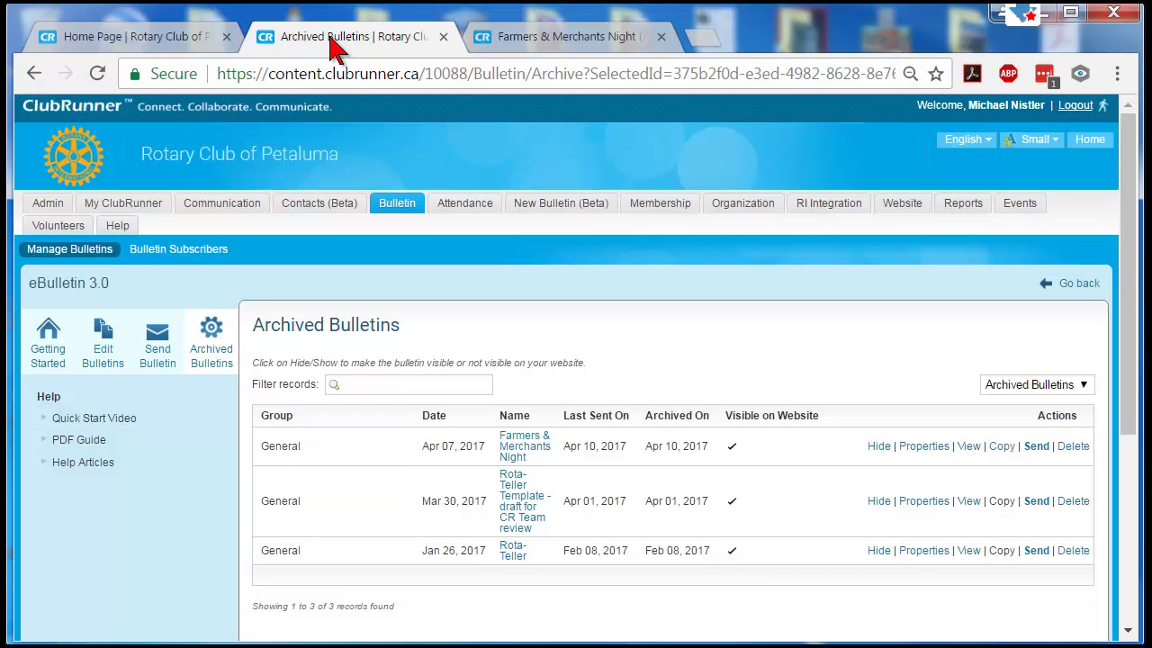
{"action": "left_click", "coordinate": [560, 41]}
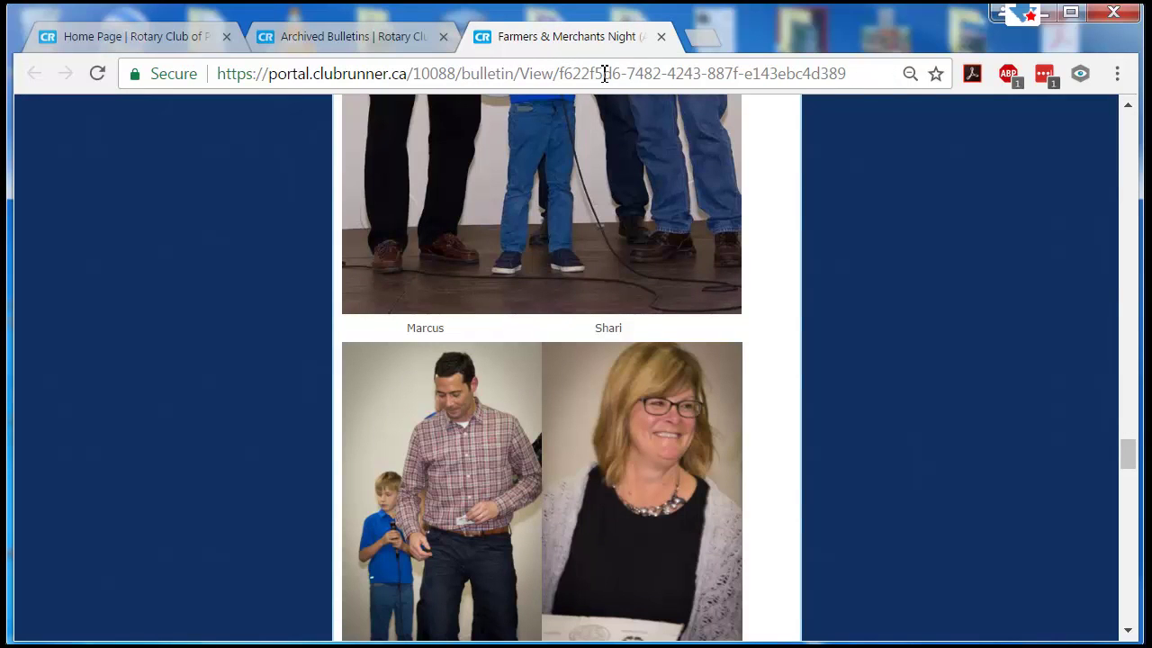
- Close the Farmers & Merchants Night bulletin, go to bulletin editing and look through the list of active bulletins
{"action": "left_click", "coordinate": [661, 36]}
{"action": "scroll", "coordinate": [571, 365], "scroll_direction": "down", "scroll_amount": 2}
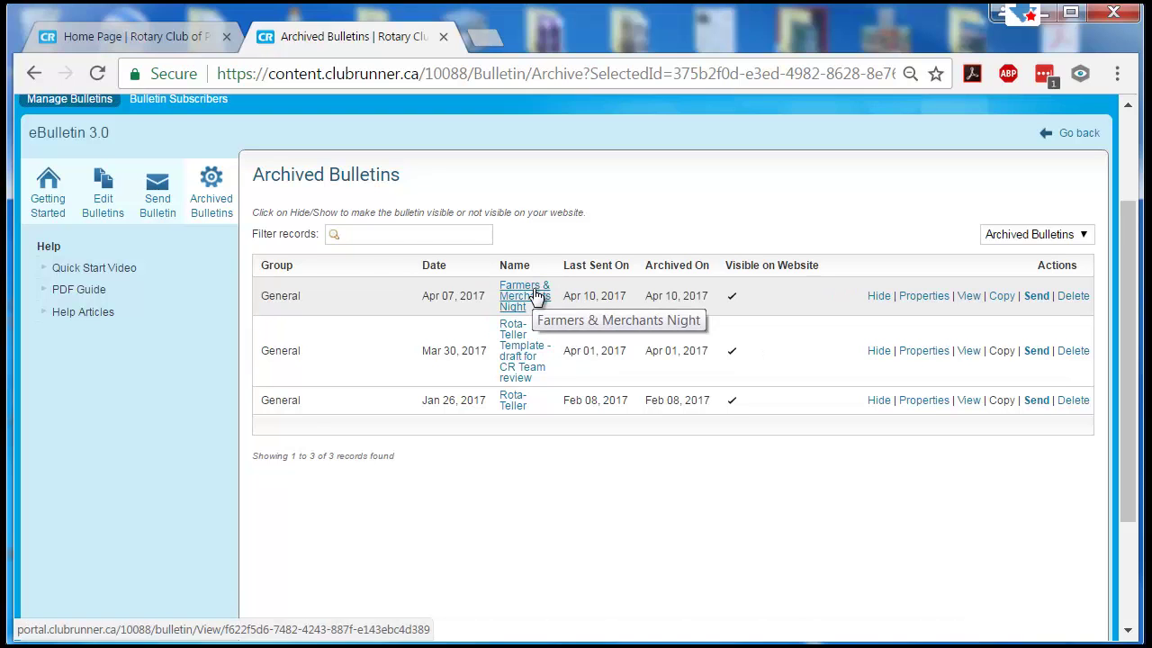
{"action": "left_click", "coordinate": [96, 200]}
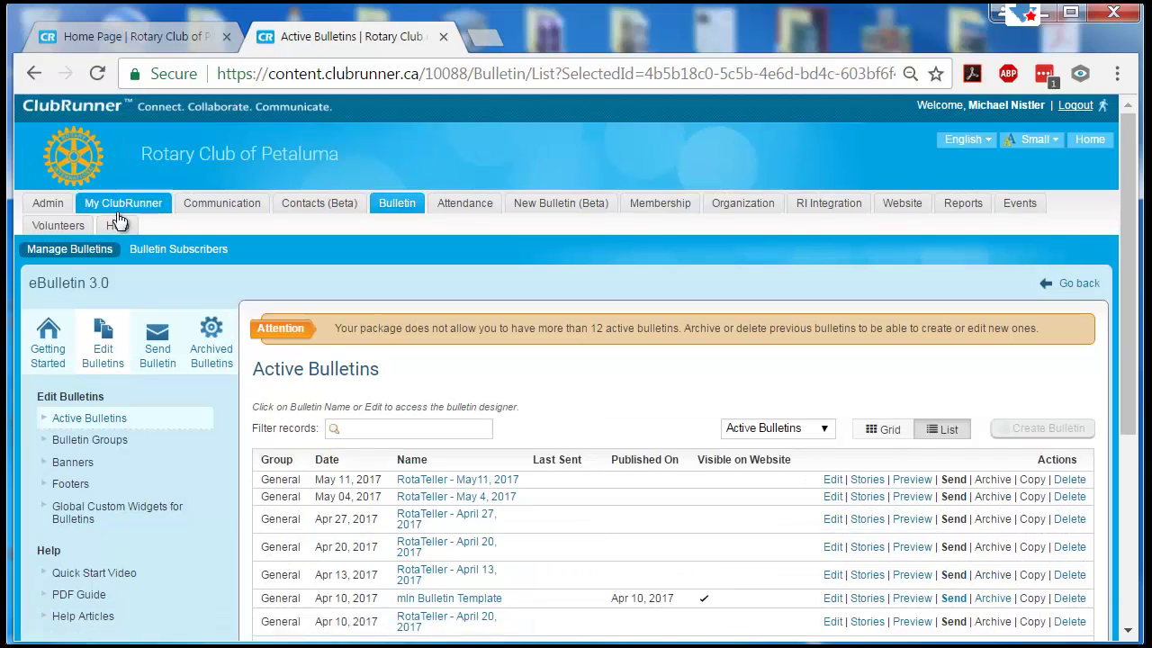
{"action": "scroll", "coordinate": [306, 324], "scroll_direction": "down", "scroll_amount": 3}
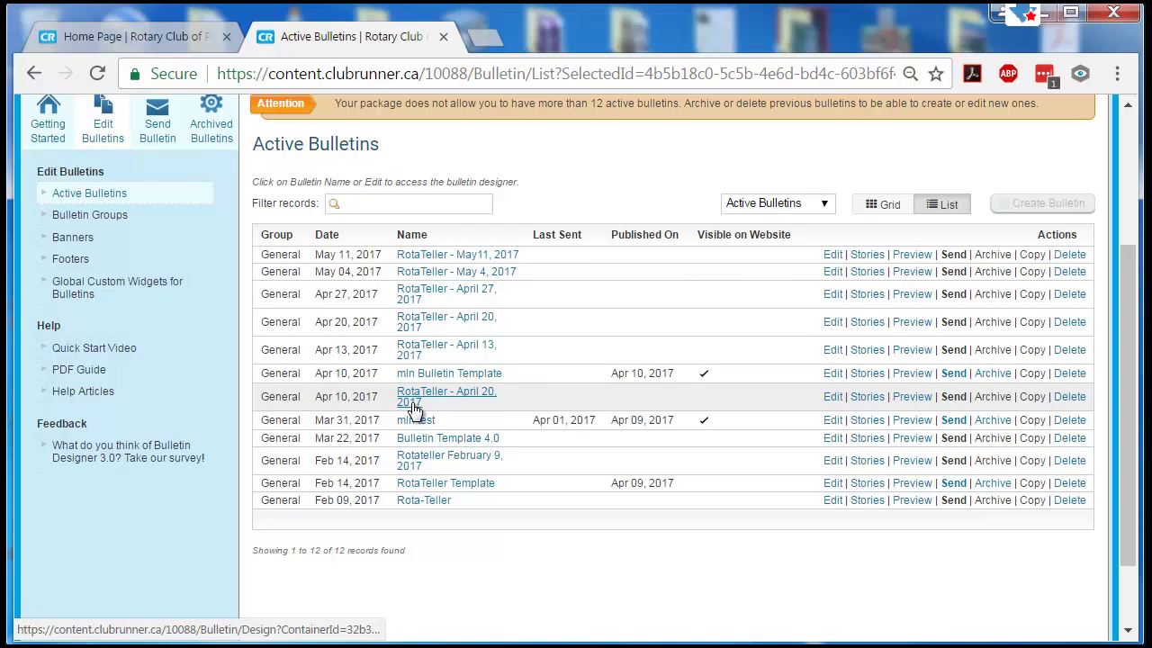
- Open the RotaTeller - April 13, 2017 bulletin from the active bulletins for editing
{"action": "left_click_drag", "start_coordinate": [414, 402], "coordinate": [450, 456]}
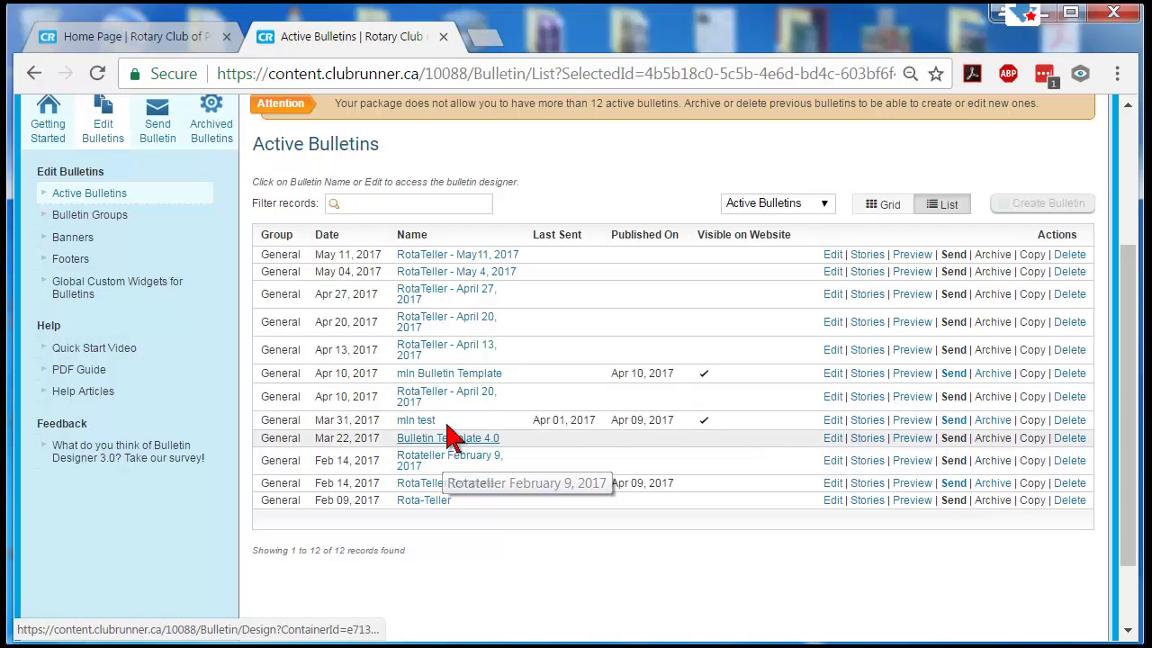
{"action": "left_click_drag", "start_coordinate": [459, 358], "coordinate": [657, 373]}
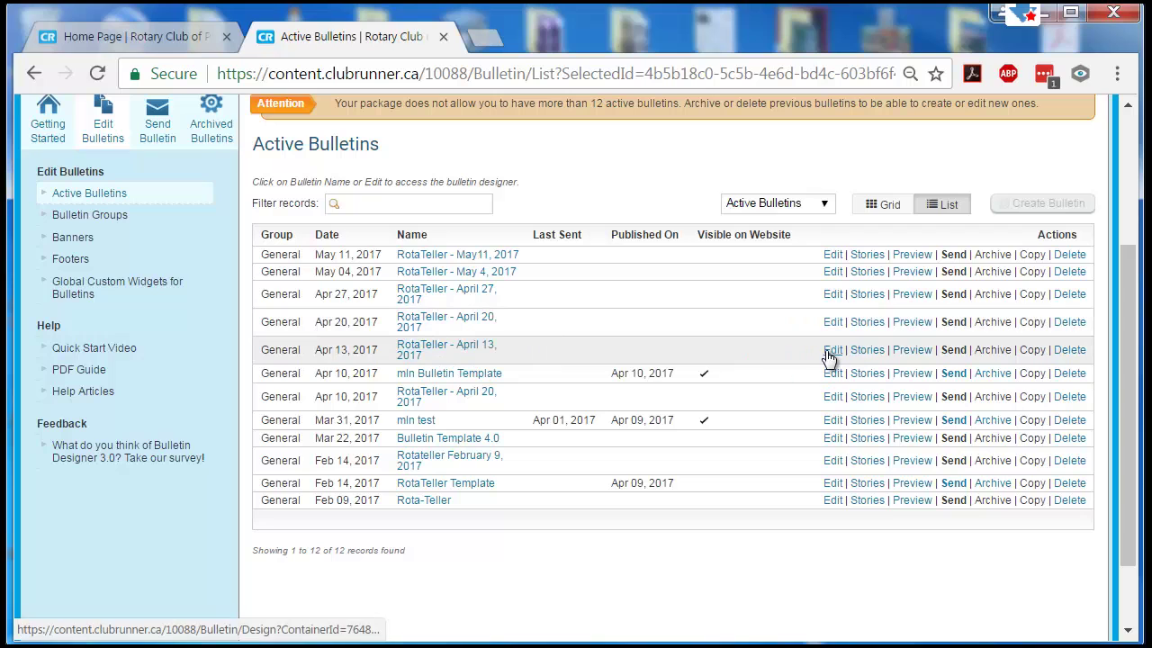
{"action": "left_click", "coordinate": [831, 350]}
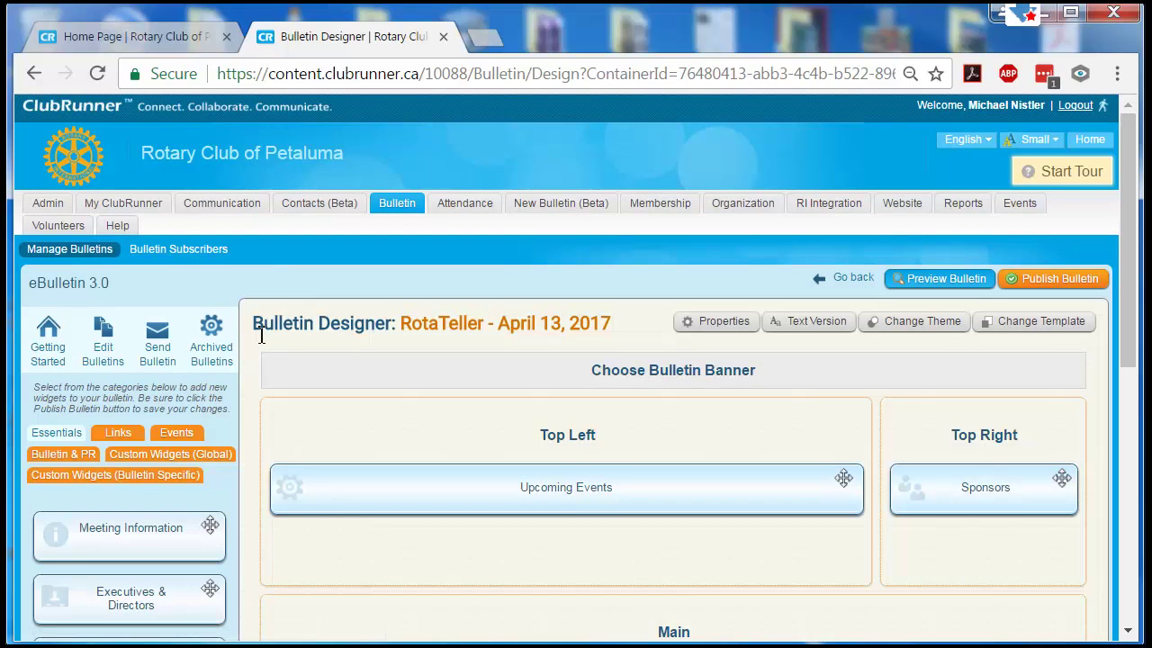
- Look over the bulletin's design layout, from the banner through the Top Left, Top Right and Main widgets to the footer
{"action": "scroll", "coordinate": [376, 326], "scroll_direction": "down", "scroll_amount": 1}
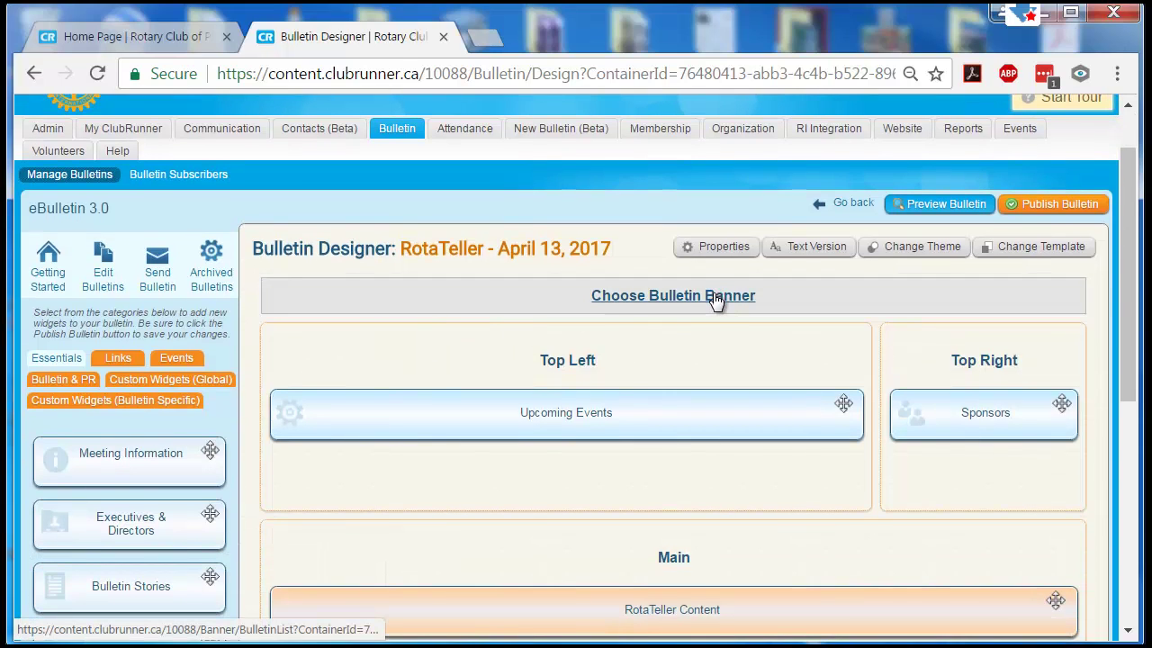
{"action": "scroll", "coordinate": [713, 304], "scroll_direction": "down", "scroll_amount": 1}
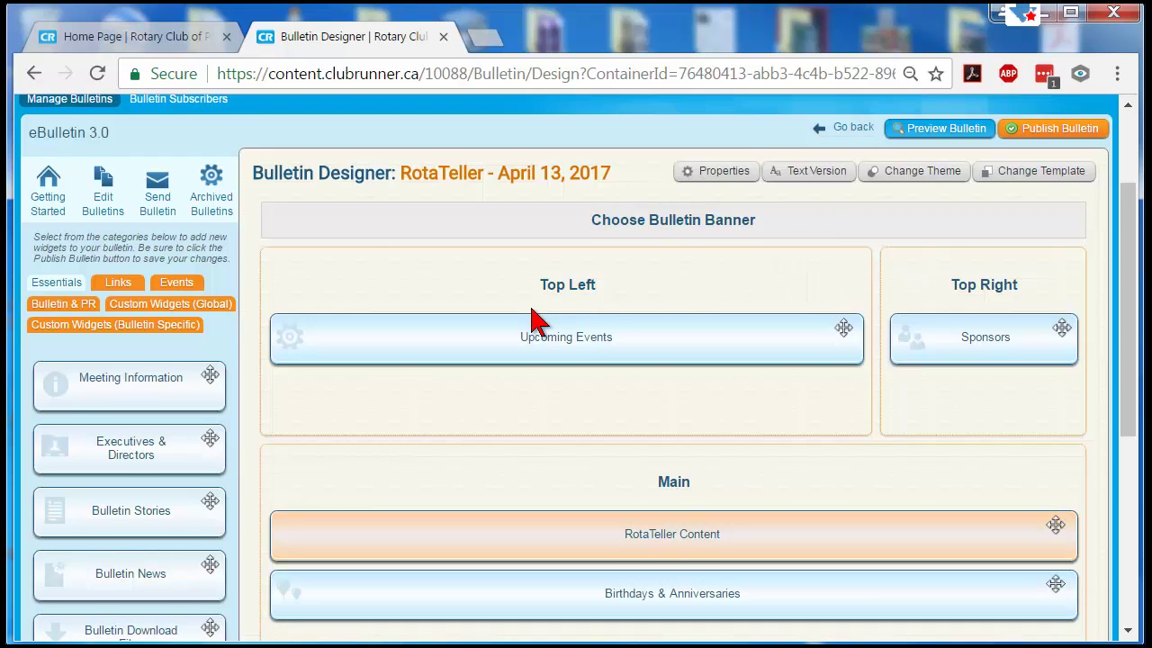
{"action": "scroll", "coordinate": [531, 320], "scroll_direction": "down", "scroll_amount": 1}
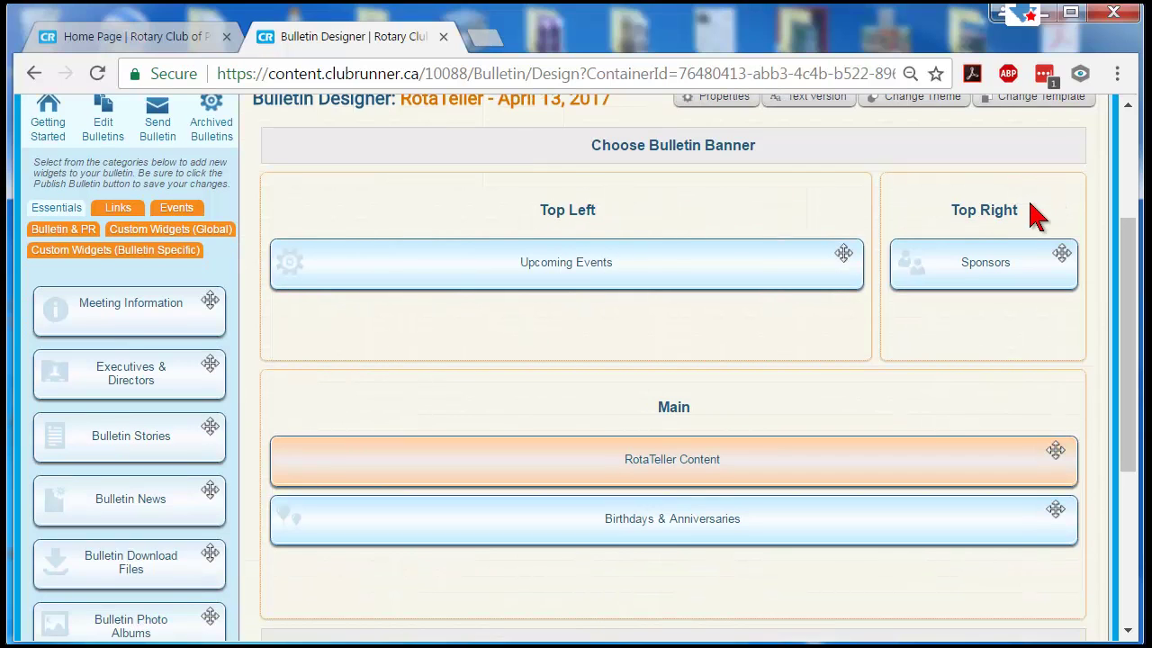
{"action": "scroll", "coordinate": [706, 427], "scroll_direction": "down", "scroll_amount": 1}
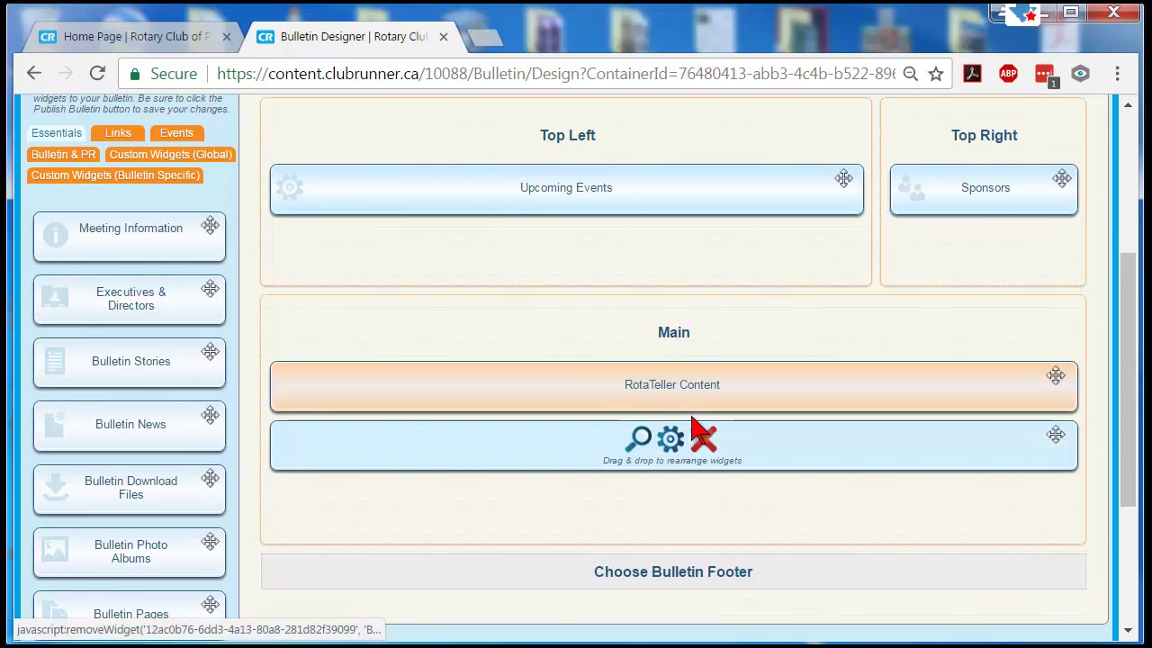
{"action": "scroll", "coordinate": [684, 509], "scroll_direction": "down", "scroll_amount": 1}
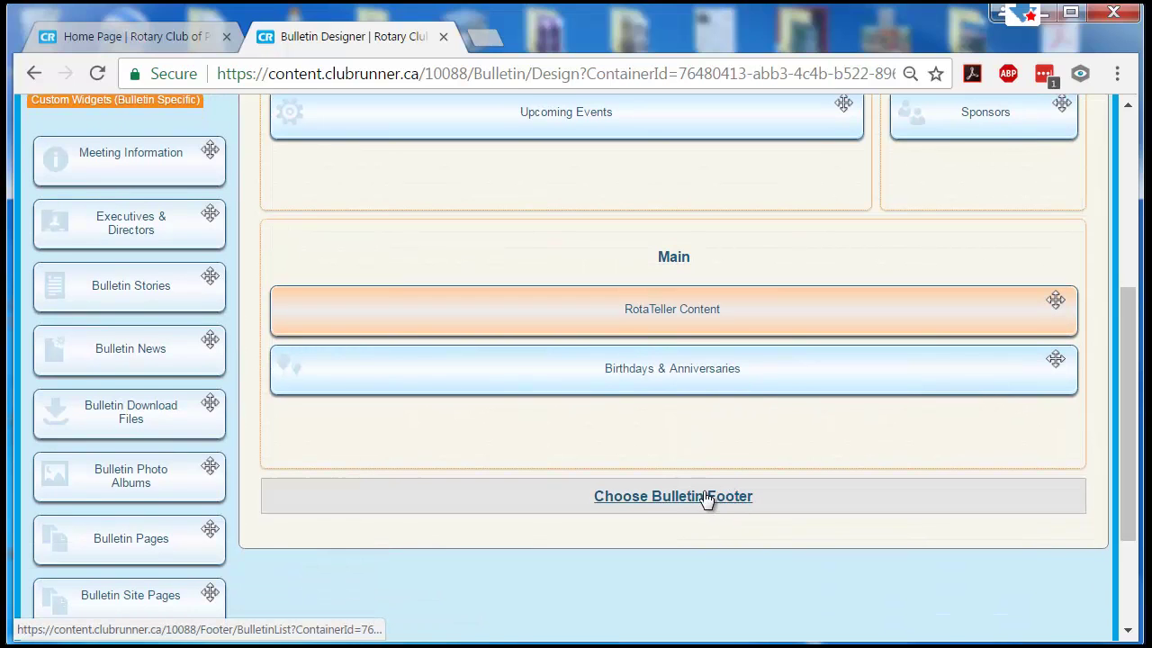
{"action": "scroll", "coordinate": [708, 496], "scroll_direction": "up", "scroll_amount": 1}
{"action": "scroll", "coordinate": [612, 368], "scroll_direction": "up", "scroll_amount": 1}
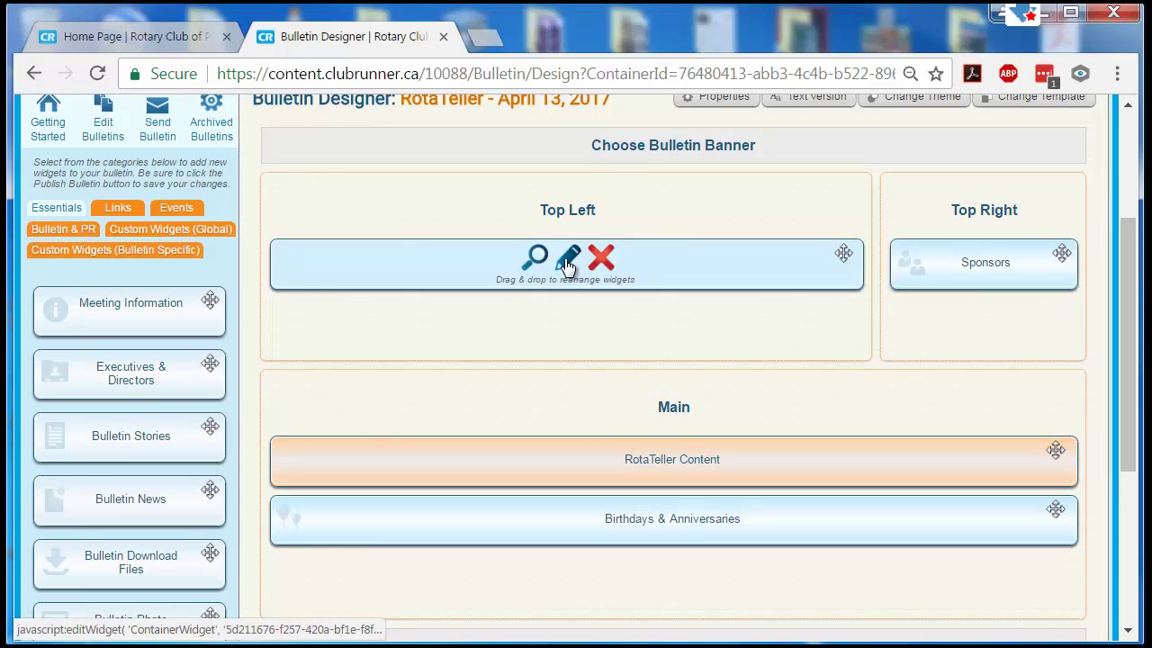
- Open the Upcoming Events widget, review its dated speaker list from the April 20th entry onward, and return to the designer
{"action": "left_click", "coordinate": [569, 270]}
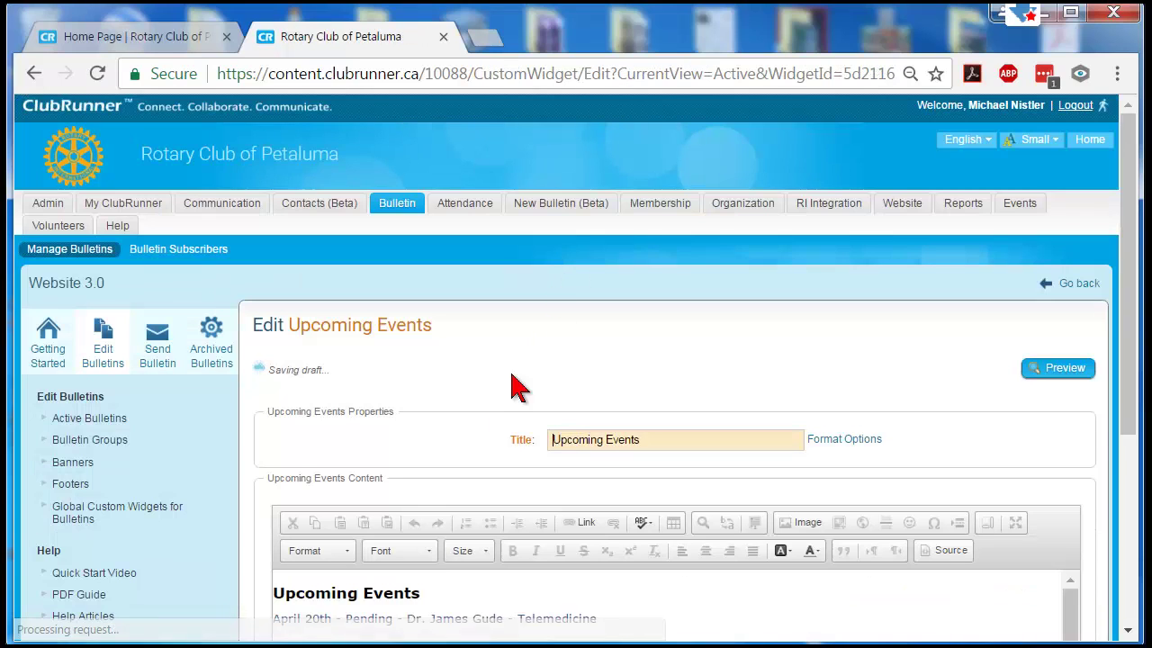
{"action": "scroll", "coordinate": [495, 421], "scroll_direction": "down", "scroll_amount": 3}
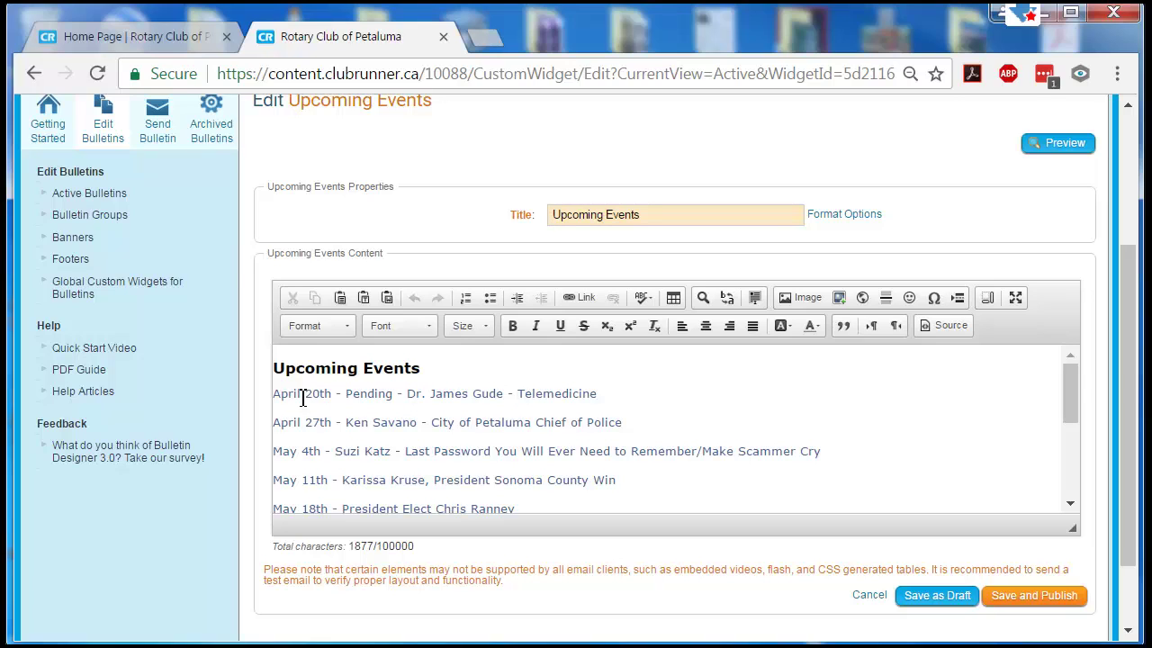
{"action": "left_click_drag", "start_coordinate": [618, 396], "coordinate": [277, 407]}
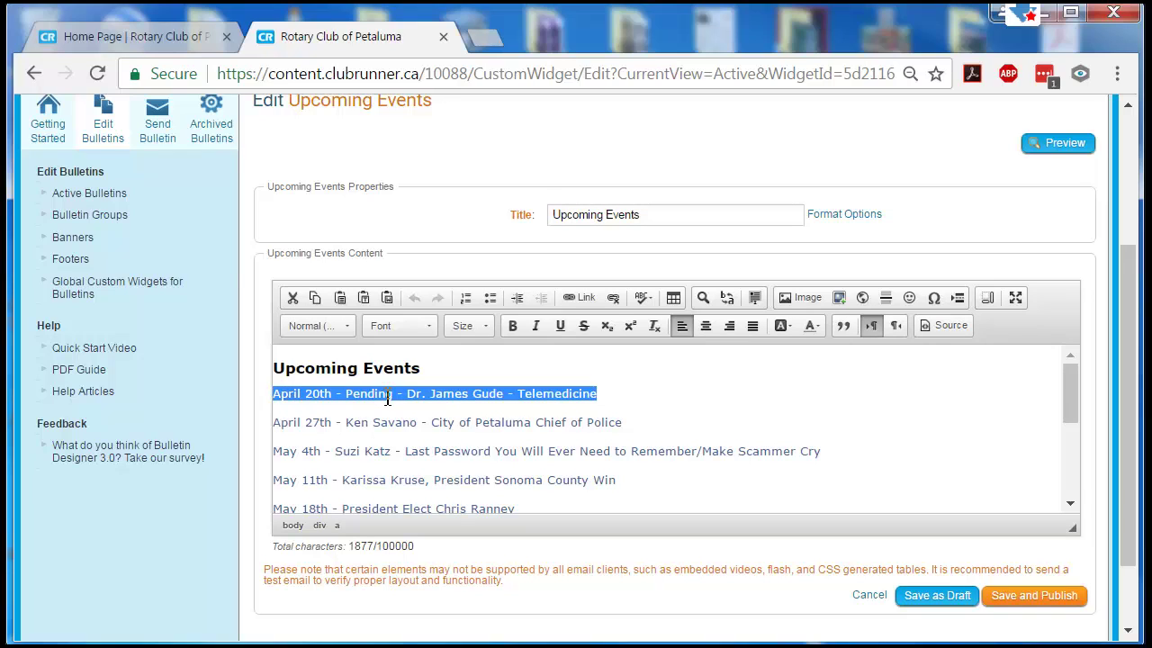
{"action": "left_click", "coordinate": [651, 383]}
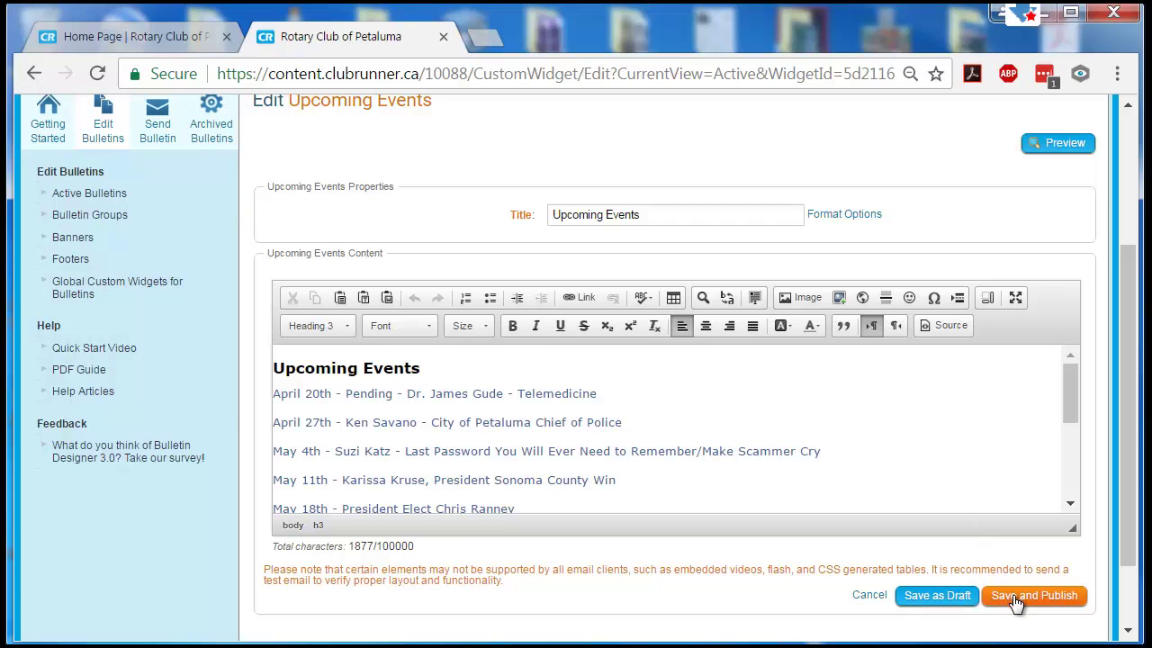
{"action": "scroll", "coordinate": [630, 441], "scroll_direction": "down", "scroll_amount": 5}
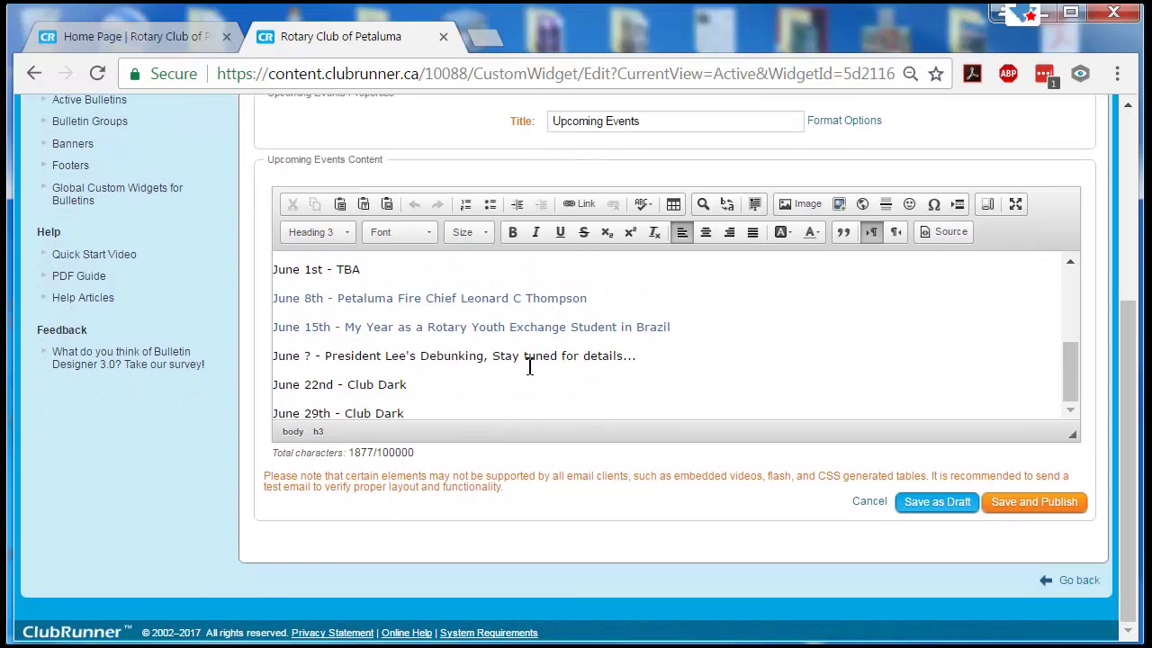
{"action": "left_click", "coordinate": [34, 76]}
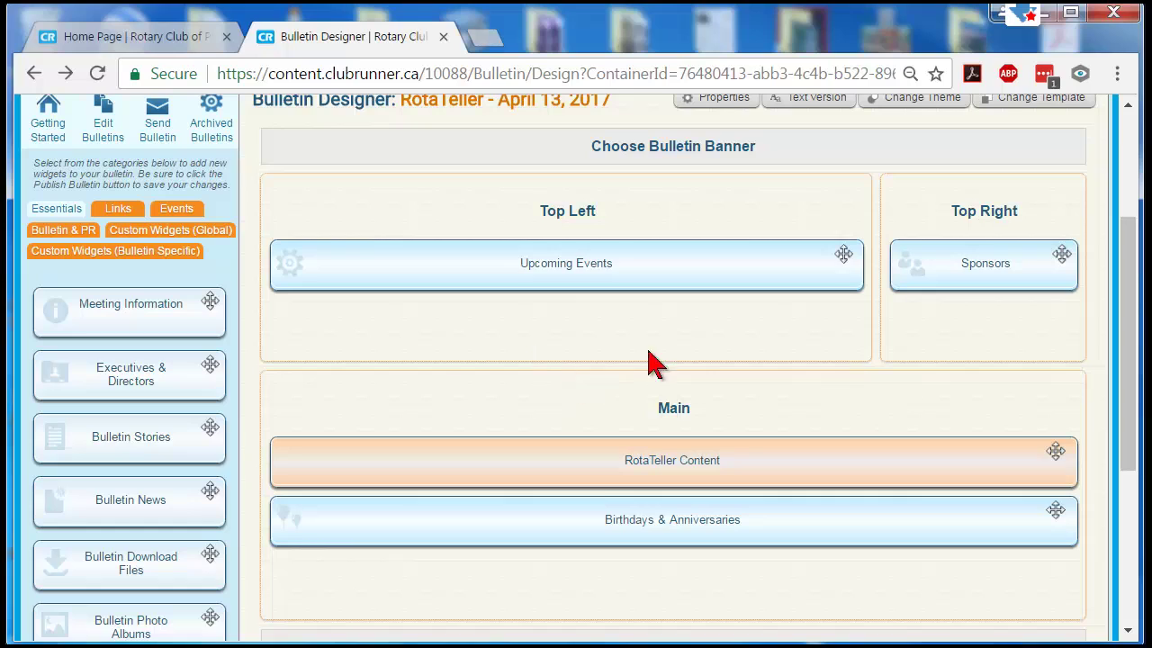
- Open the RotaTeller Content widget for editing, compare its draft and published versions, and choose to edit the draft version
{"action": "mouse_move", "coordinate": [696, 261]}
{"action": "mouse_move", "coordinate": [684, 458]}
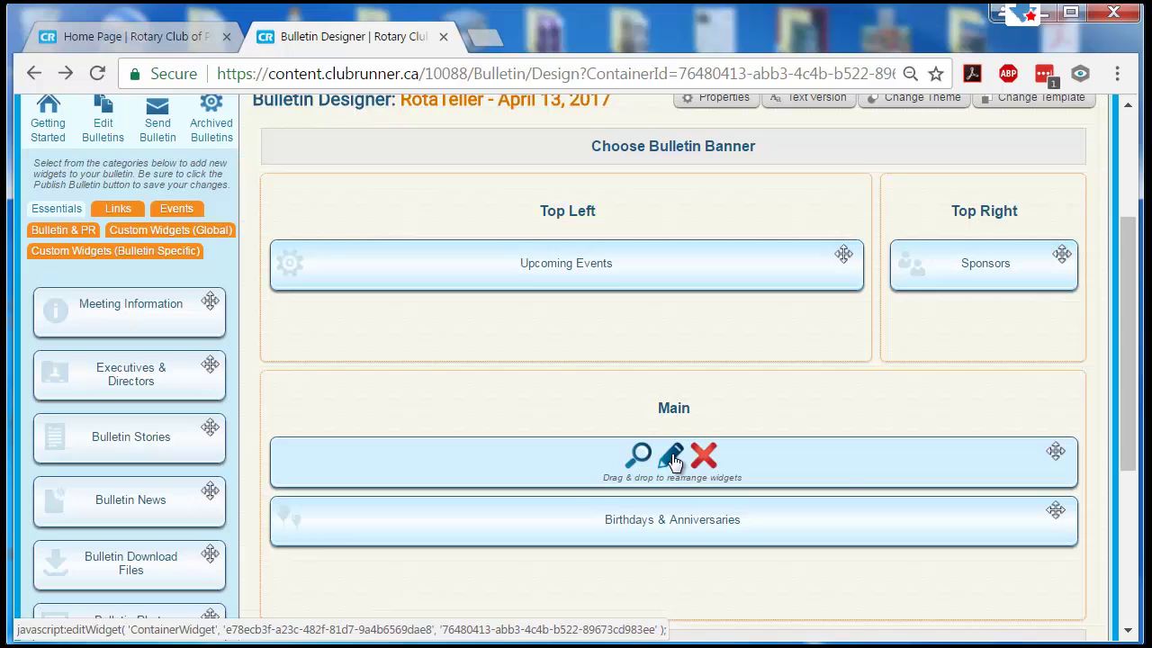
{"action": "left_click", "coordinate": [675, 459]}
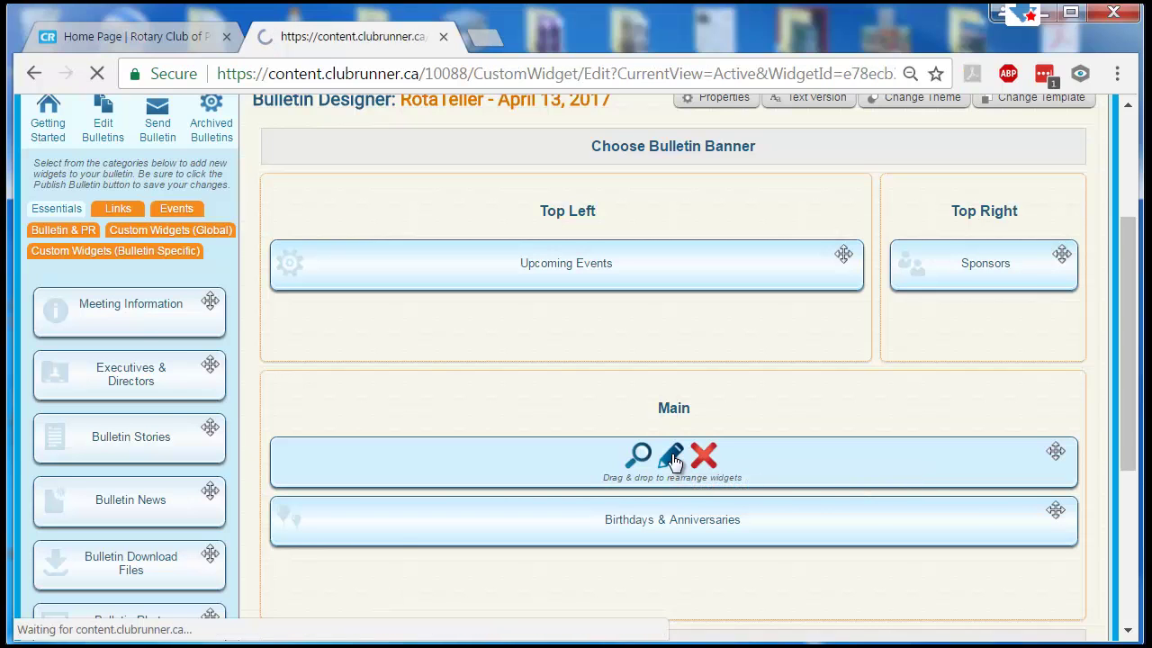
{"action": "scroll", "coordinate": [630, 441], "scroll_direction": "down", "scroll_amount": 2}
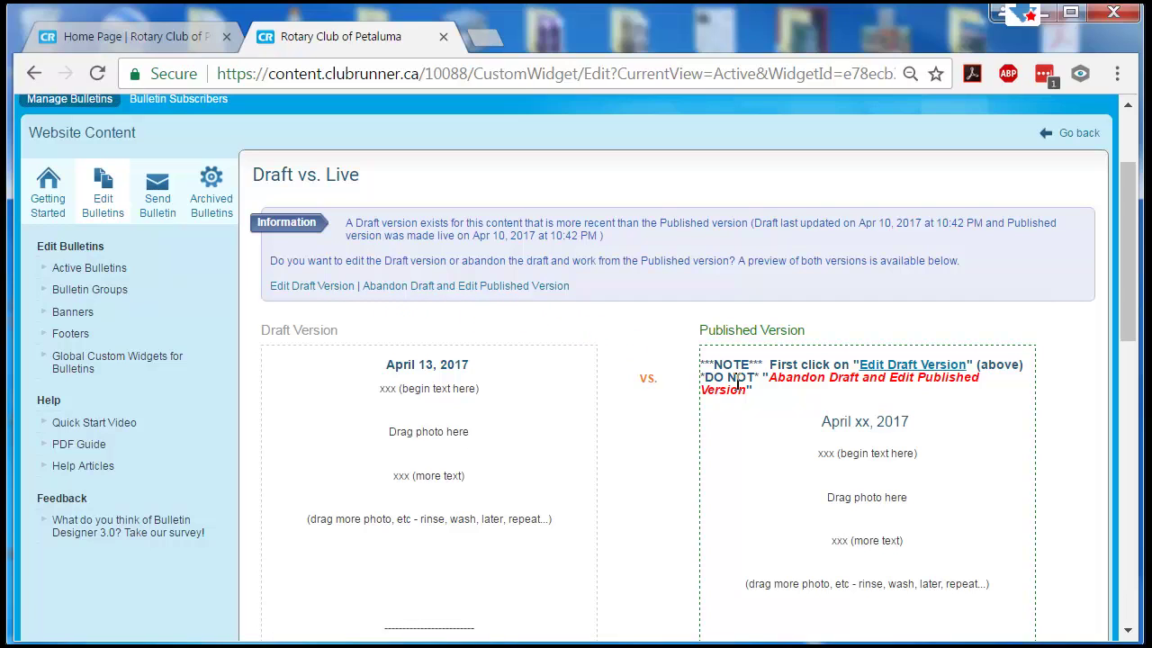
{"action": "scroll", "coordinate": [797, 411], "scroll_direction": "down", "scroll_amount": 1}
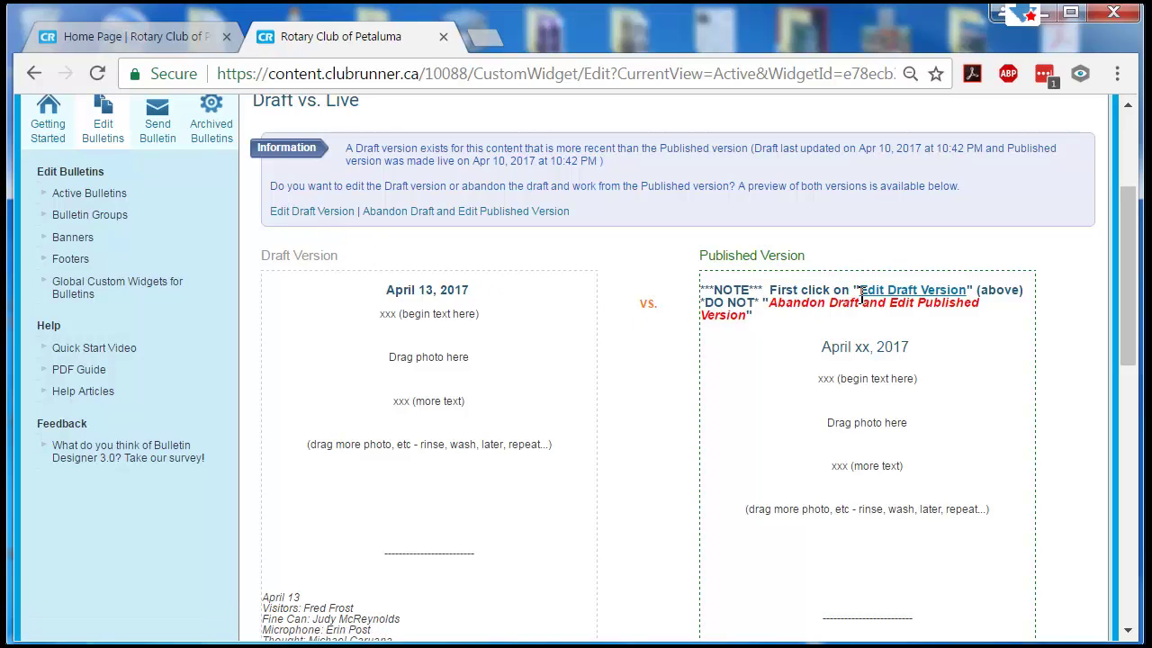
{"action": "left_click", "coordinate": [310, 214]}
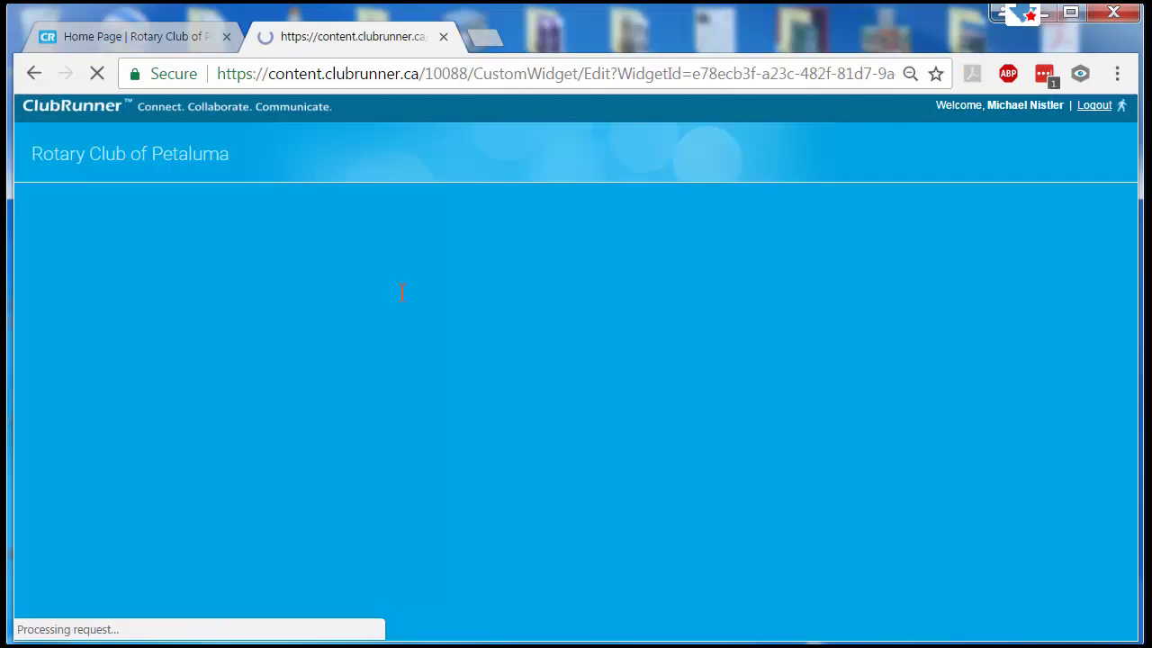
- Change the content title to "RotaTeller - April 13, 2017", reusing the date copied from the heading in the body
{"action": "scroll", "coordinate": [401, 303], "scroll_direction": "down", "scroll_amount": 2}
{"action": "scroll", "coordinate": [400, 292], "scroll_direction": "down", "scroll_amount": 3}
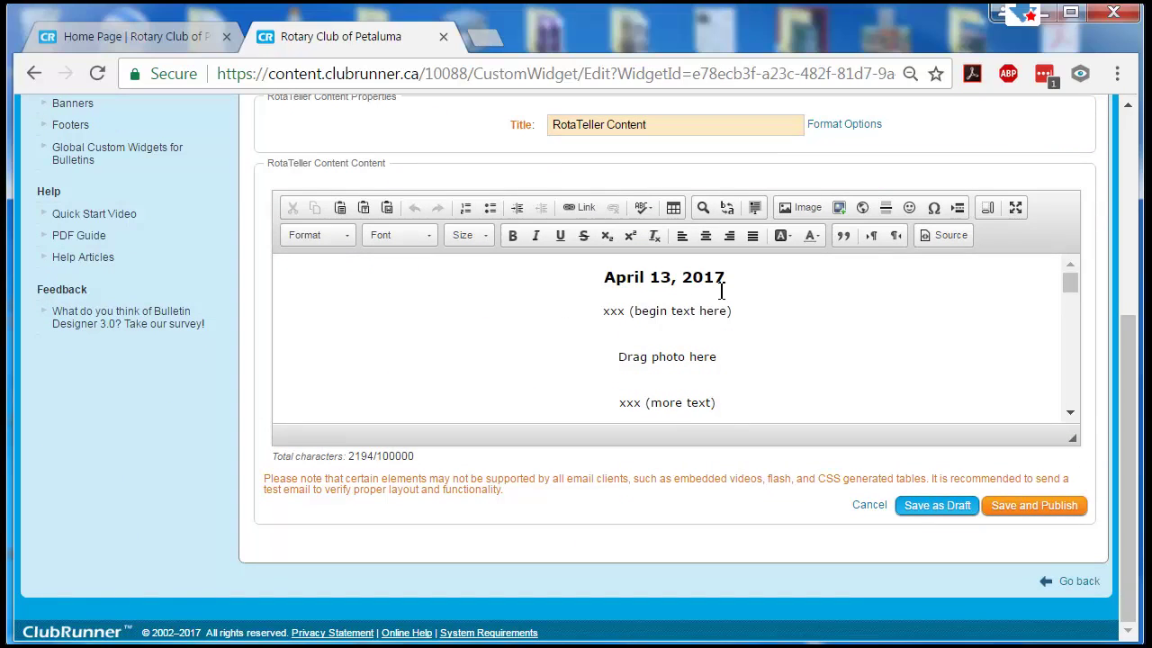
{"action": "scroll", "coordinate": [731, 280], "scroll_direction": "up", "scroll_amount": 1}
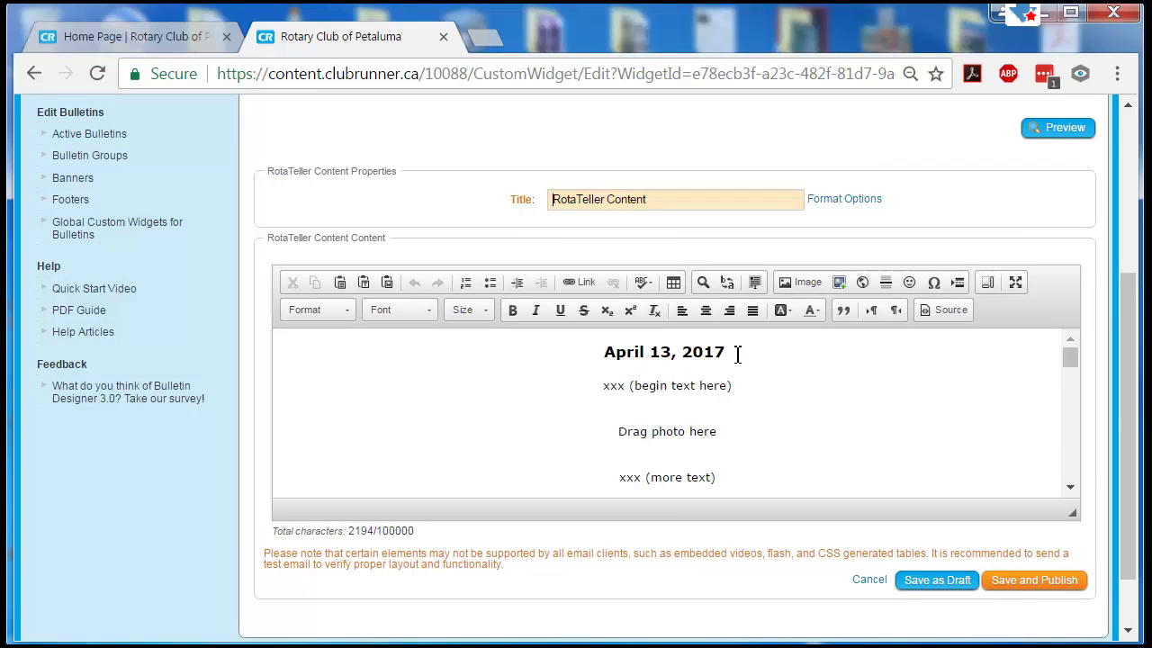
{"action": "left_click_drag", "start_coordinate": [736, 354], "coordinate": [607, 358]}
{"action": "key", "text": "ctrl+c"}
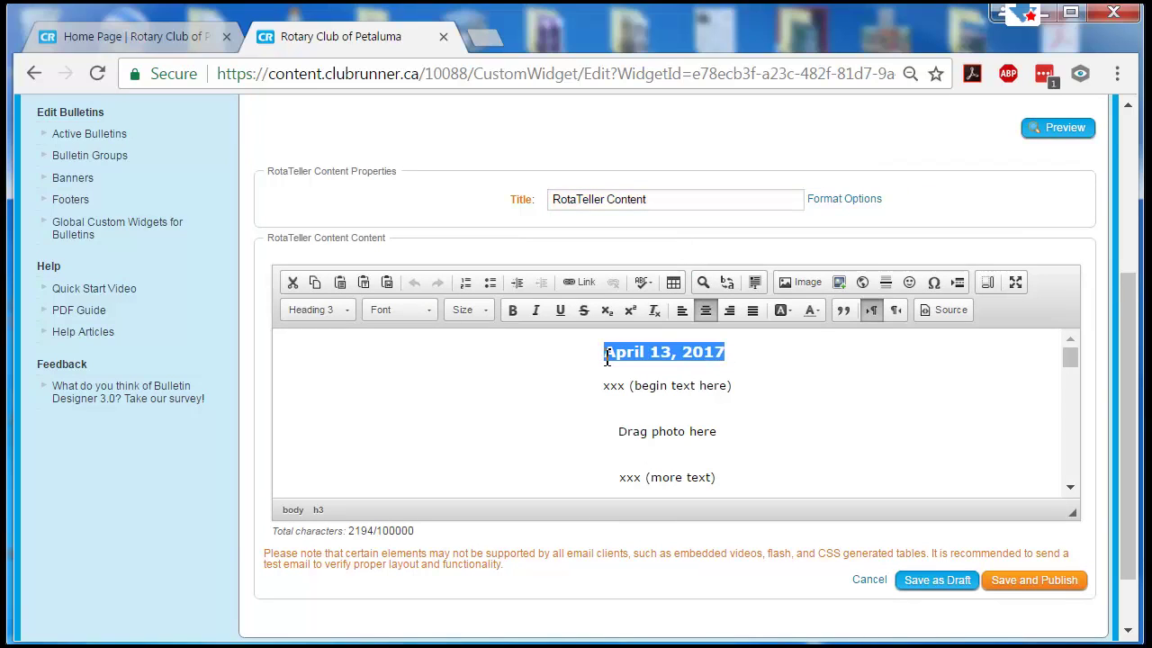
{"action": "left_click_drag", "start_coordinate": [650, 201], "coordinate": [520, 220]}
{"action": "key", "text": "ctrl+v"}
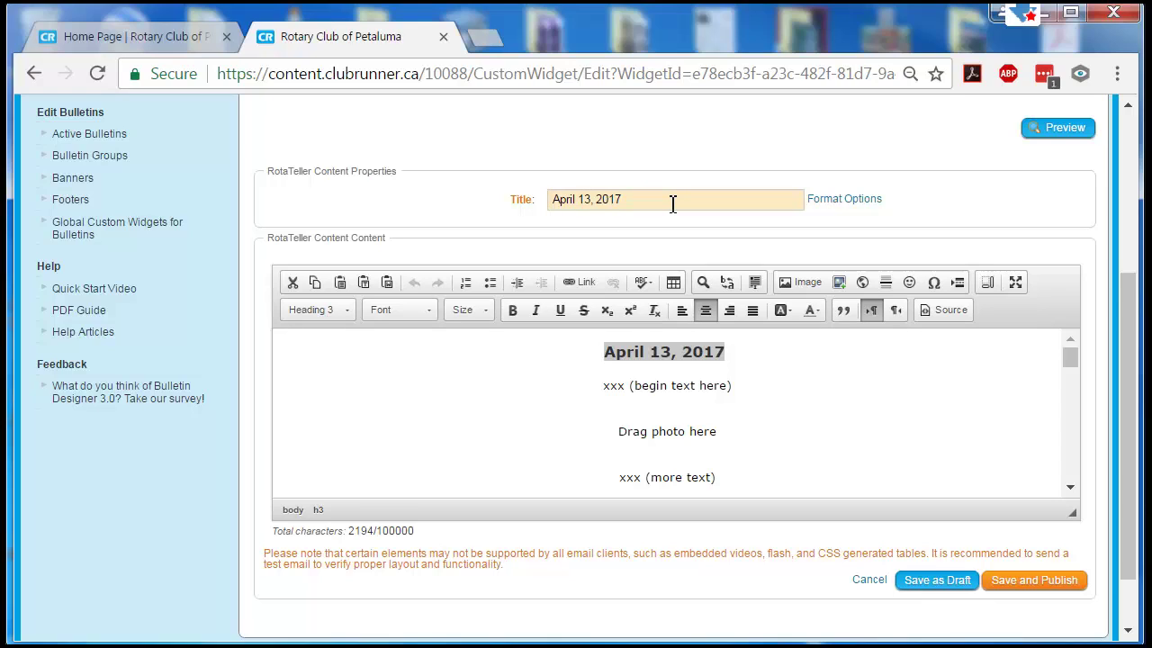
{"action": "type", "text": "RotaTeller -"}
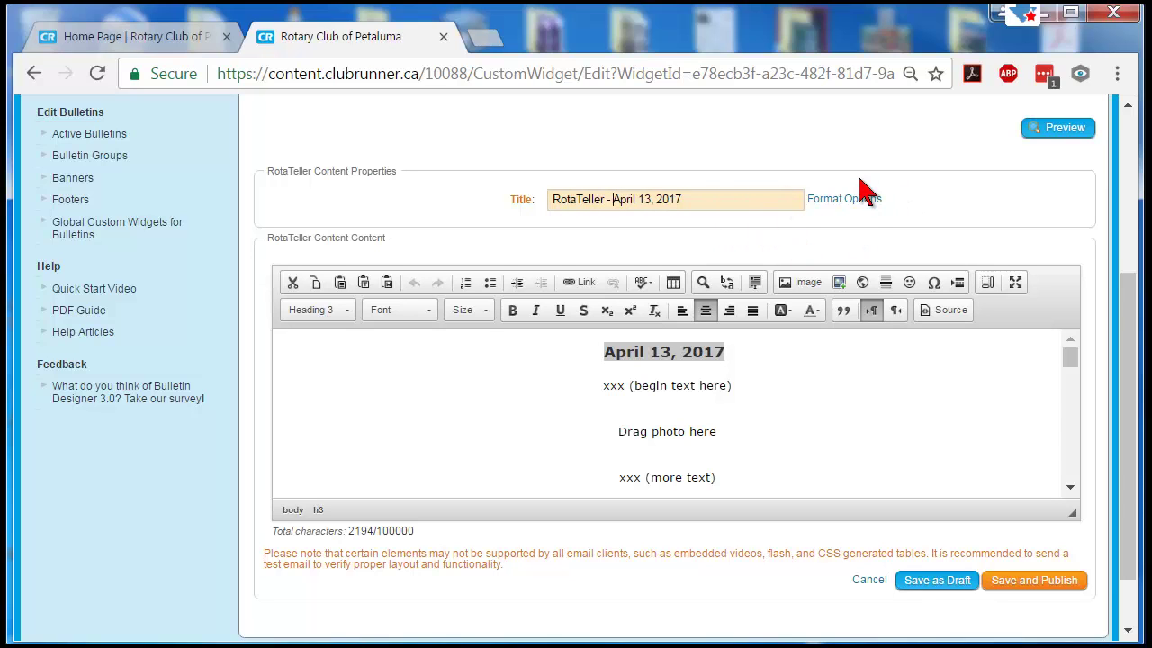
- Place the text cursor after "xxx (begin text here)", then bring up the Demonstration photo folder in Windows Explorer and widen its window
{"action": "scroll", "coordinate": [861, 188], "scroll_direction": "down", "scroll_amount": 1}
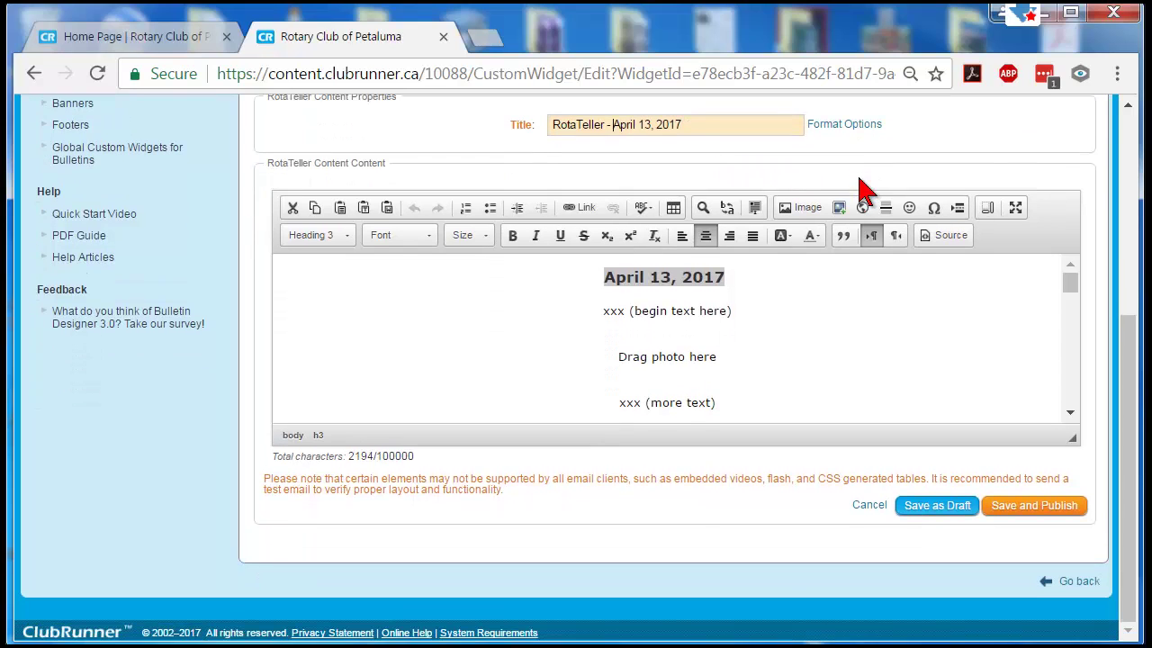
{"action": "left_click", "coordinate": [812, 303]}
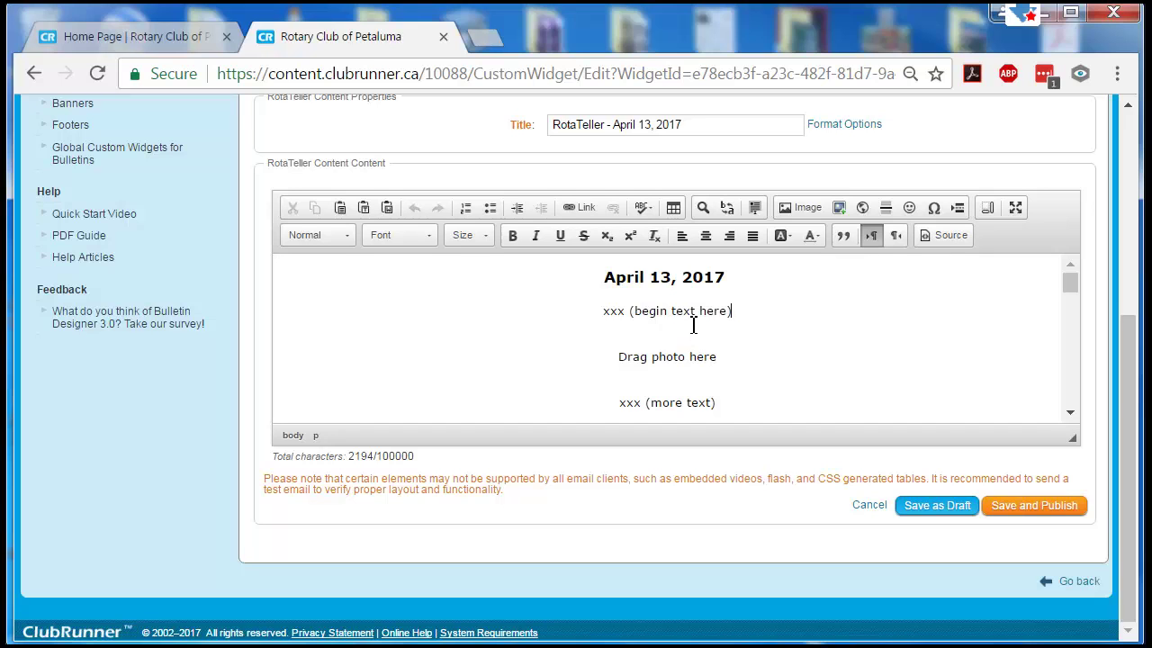
{"action": "left_click_drag", "start_coordinate": [5, 56], "coordinate": [96, 63]}
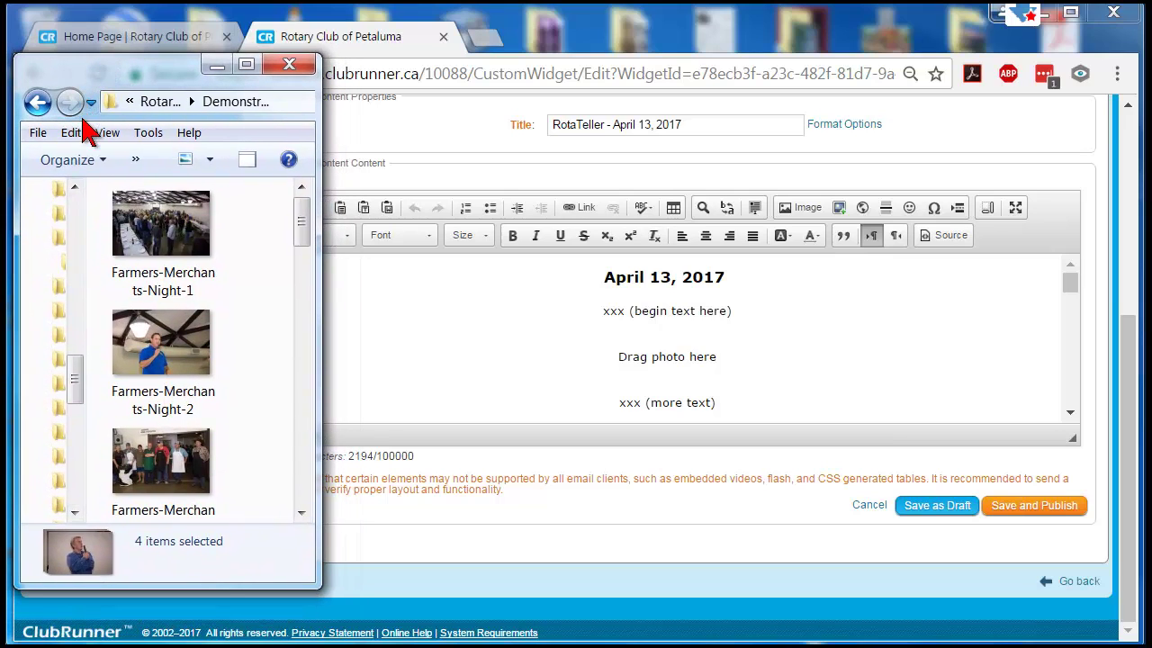
{"action": "mouse_move", "coordinate": [56, 641]}
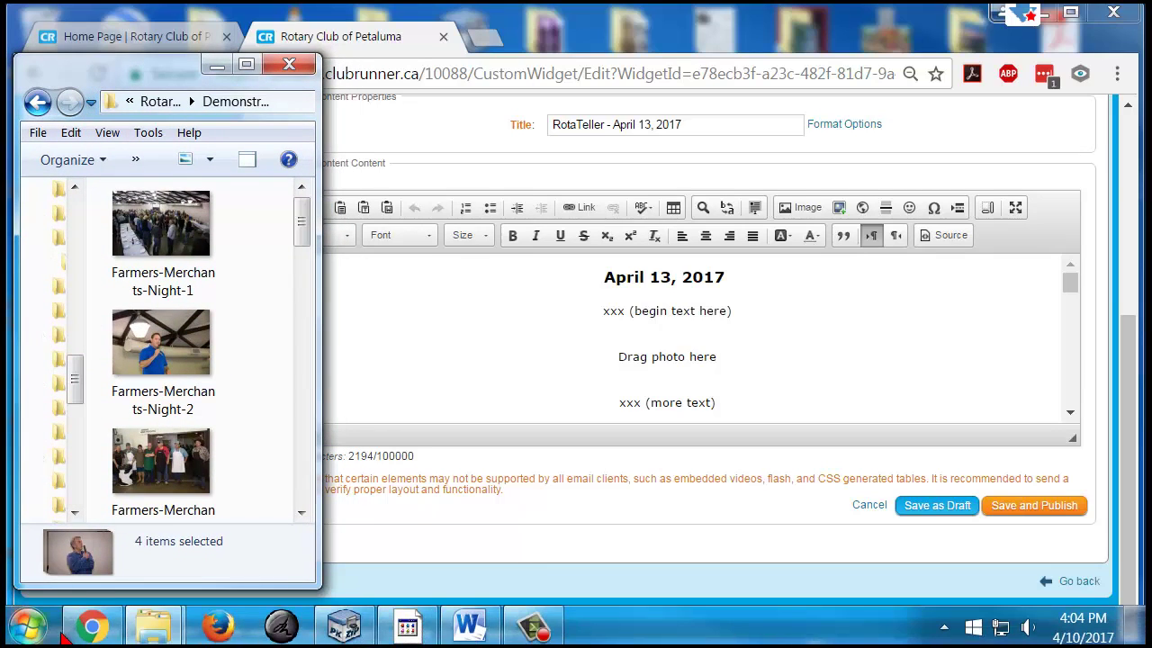
{"action": "mouse_move", "coordinate": [155, 633]}
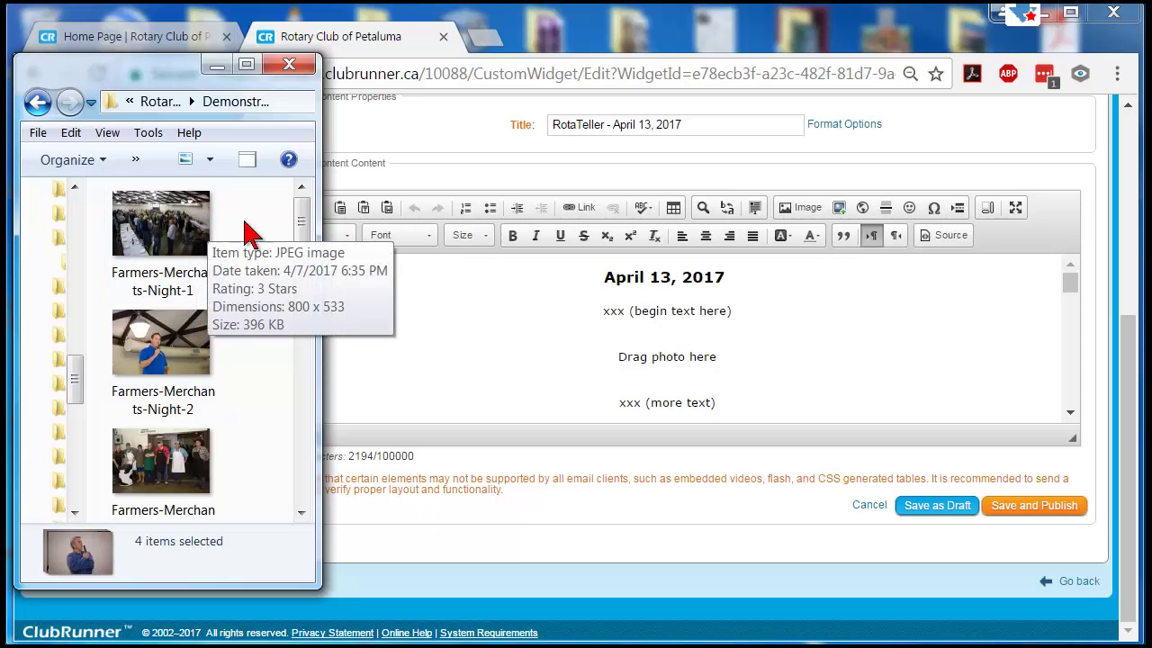
{"action": "left_click_drag", "start_coordinate": [319, 197], "coordinate": [253, 246]}
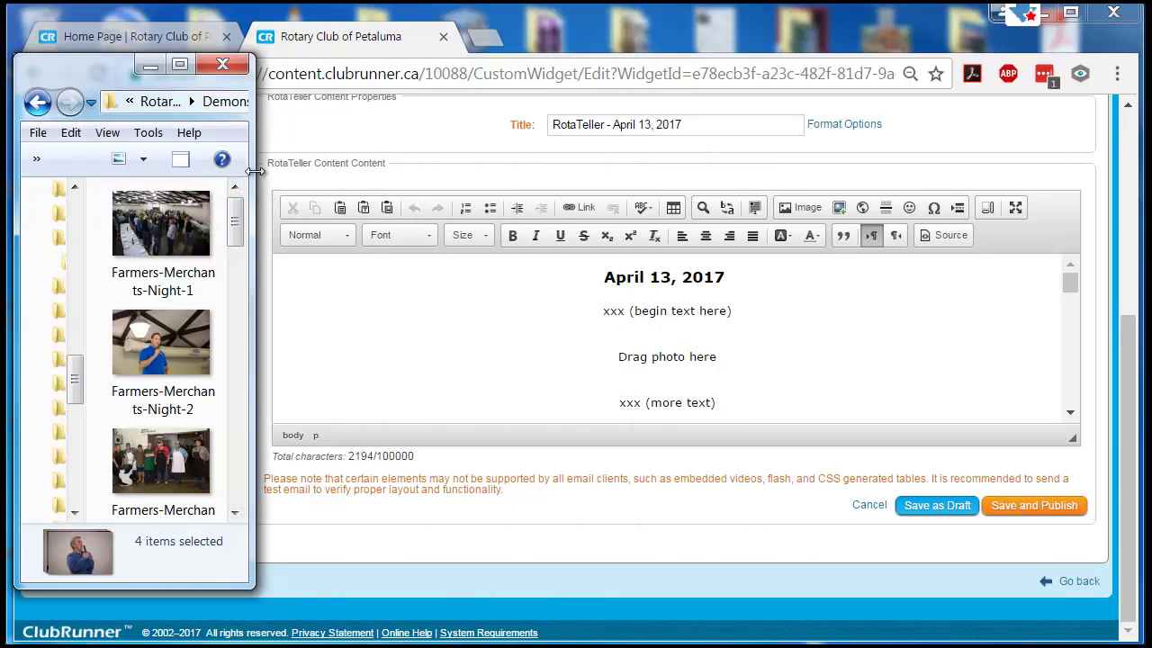
{"action": "left_click_drag", "start_coordinate": [256, 175], "coordinate": [880, 129]}
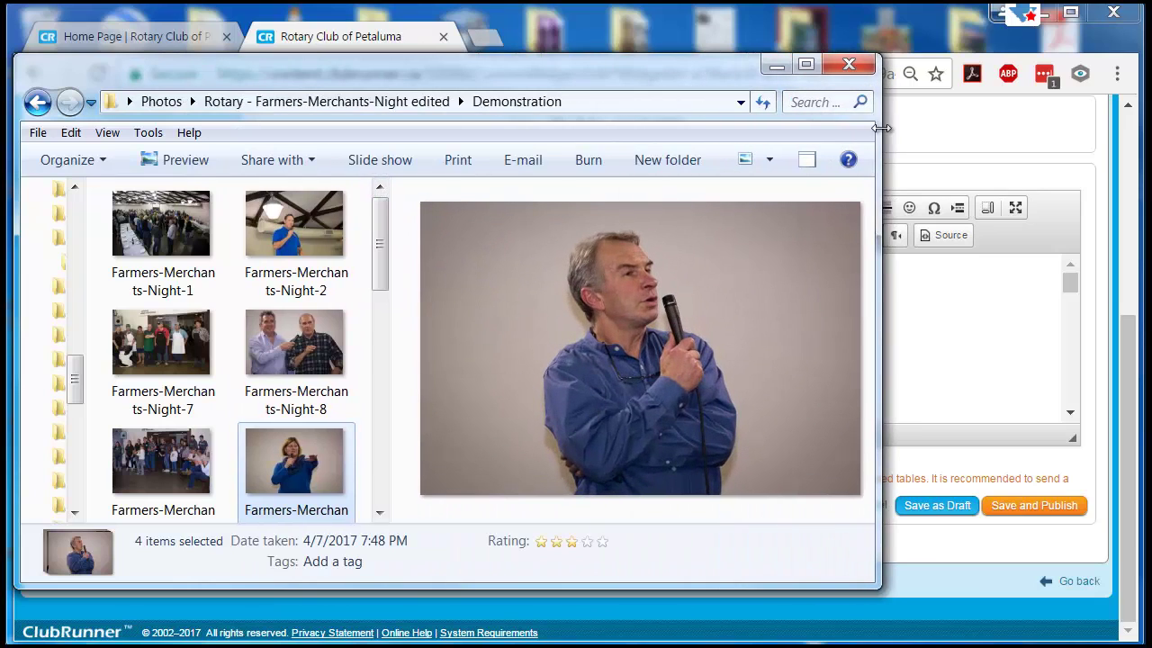
- Try the Details, Small Icons and Medium Icons views for the photos in the Demonstration folder
{"action": "left_click", "coordinate": [769, 160]}
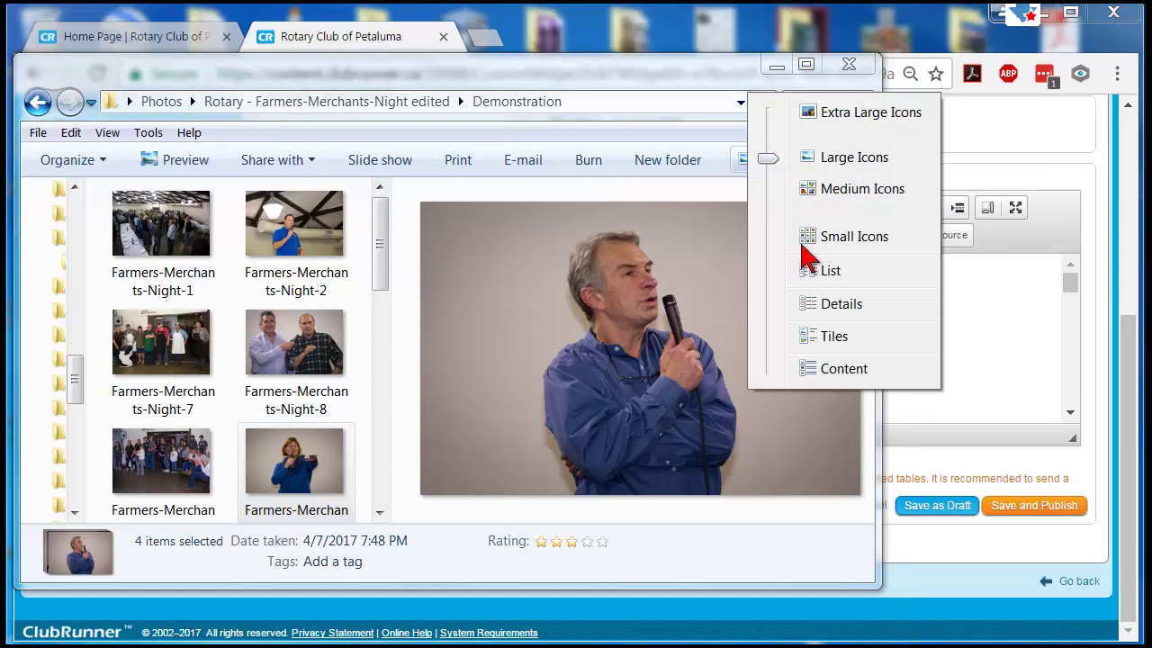
{"action": "left_click", "coordinate": [832, 306]}
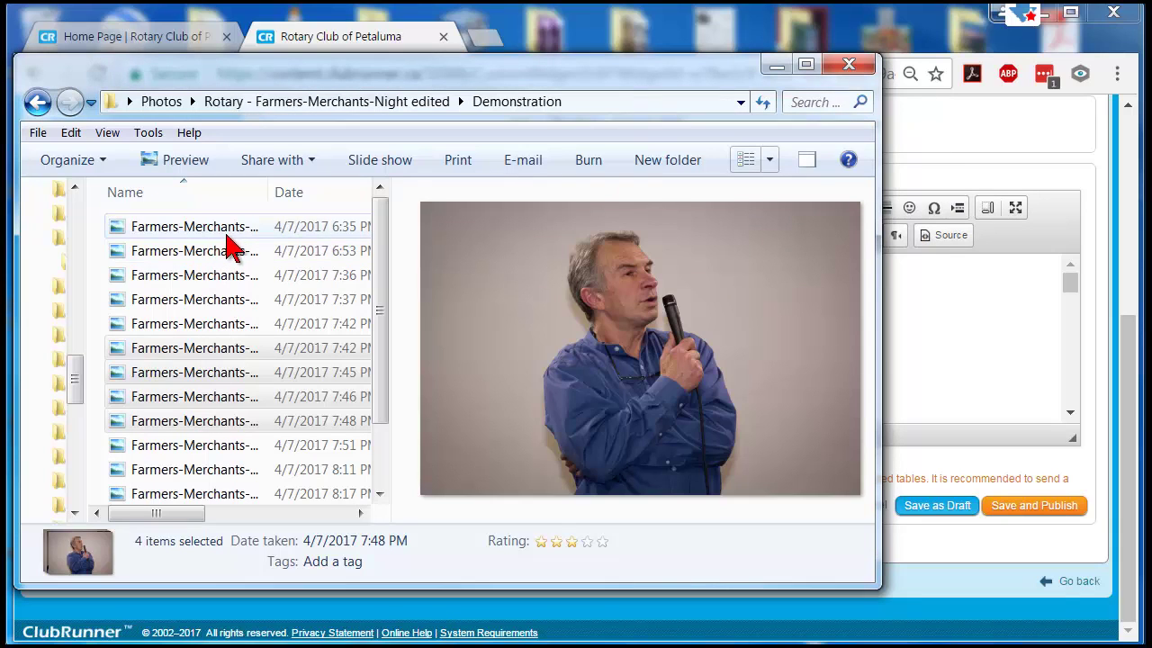
{"action": "left_click", "coordinate": [771, 166]}
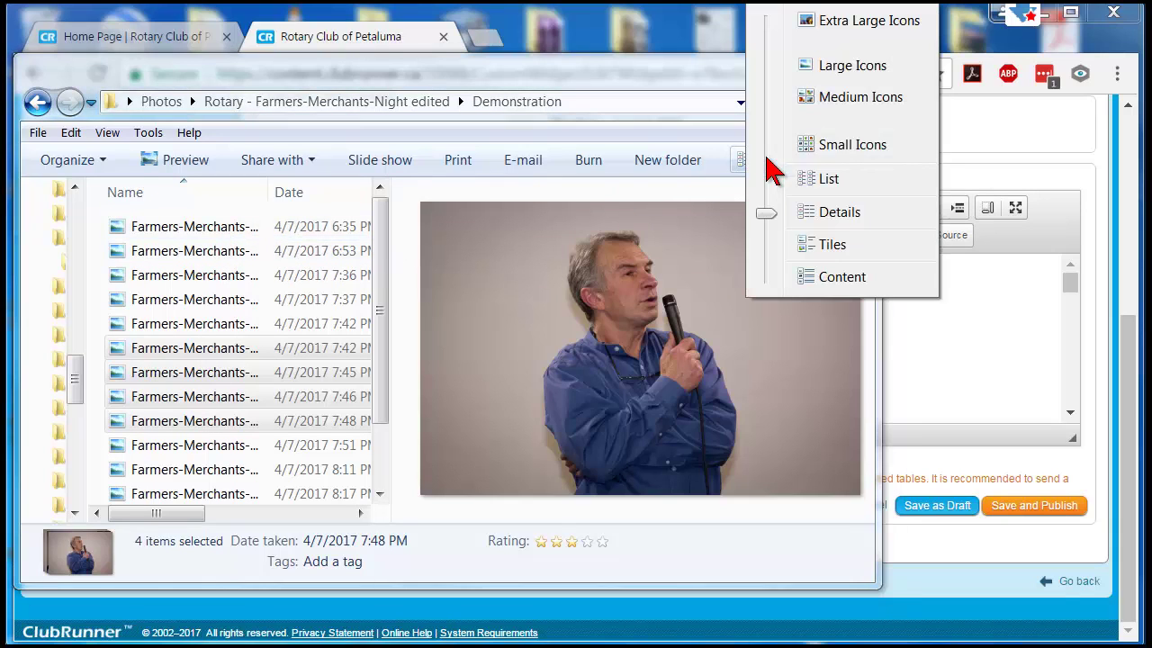
{"action": "left_click", "coordinate": [850, 158]}
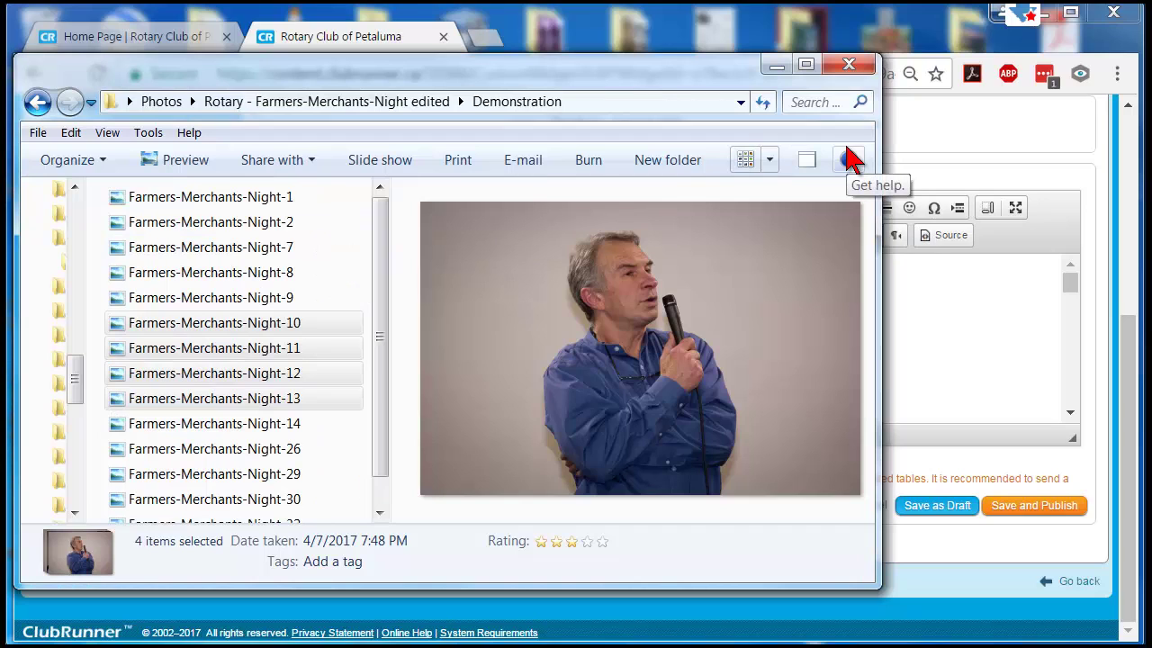
{"action": "left_click", "coordinate": [770, 159]}
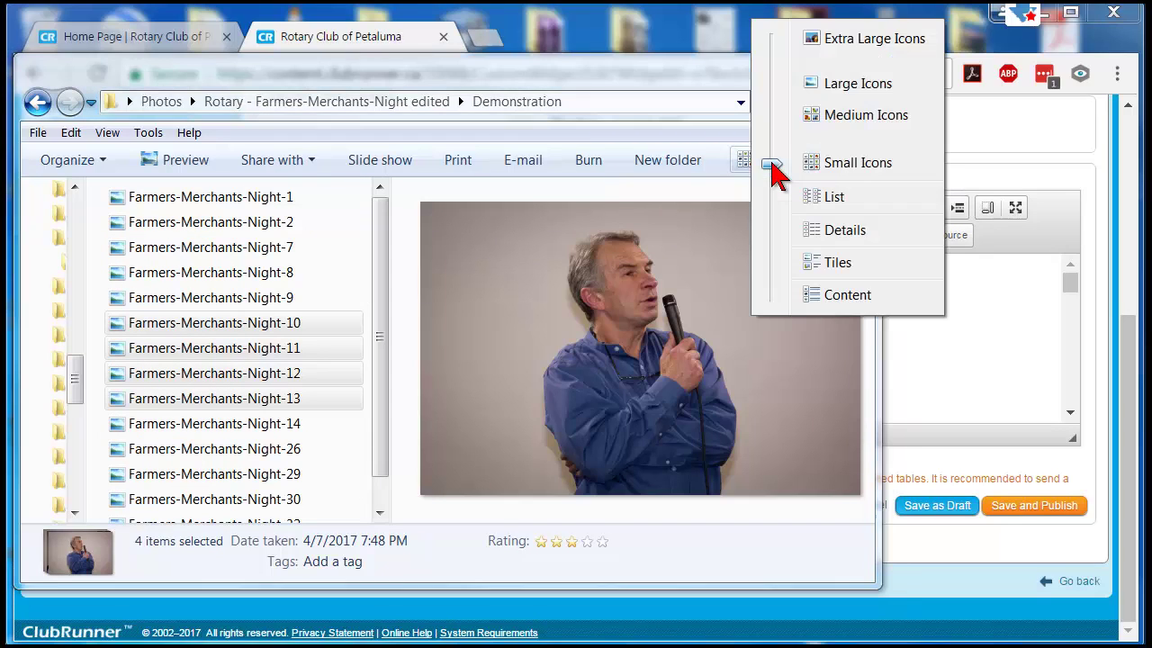
{"action": "left_click", "coordinate": [829, 117]}
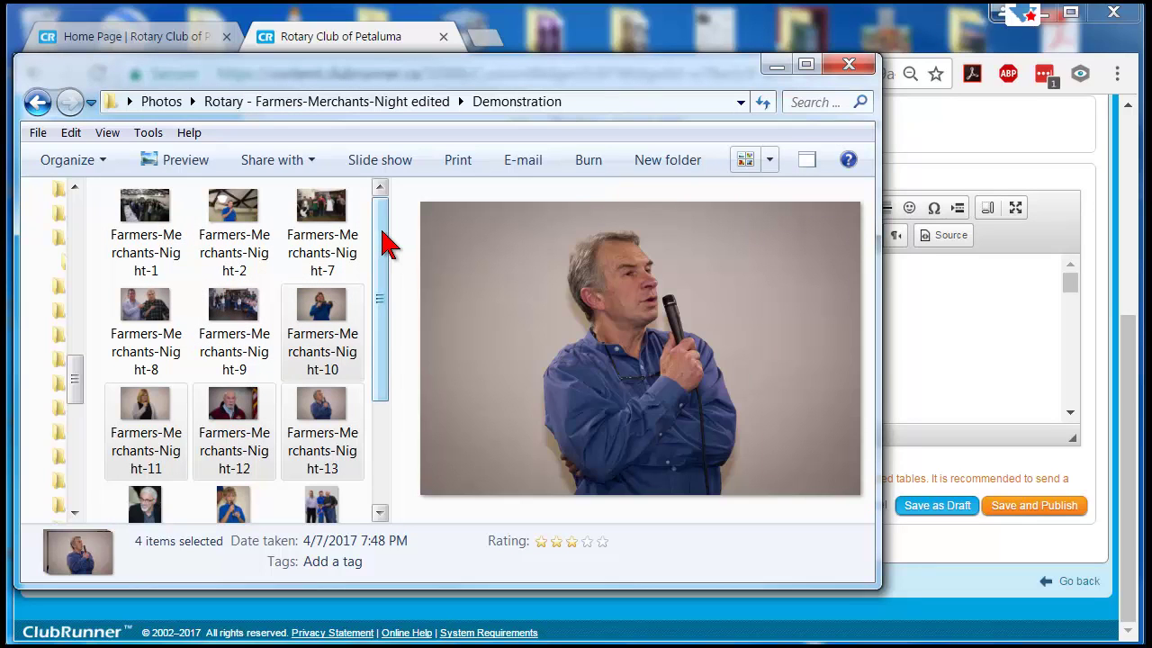
- Display the Demonstration folder's photos as Large Icons and narrow the folder window to a single column of thumbnails
{"action": "left_click", "coordinate": [770, 159]}
{"action": "left_click", "coordinate": [814, 131]}
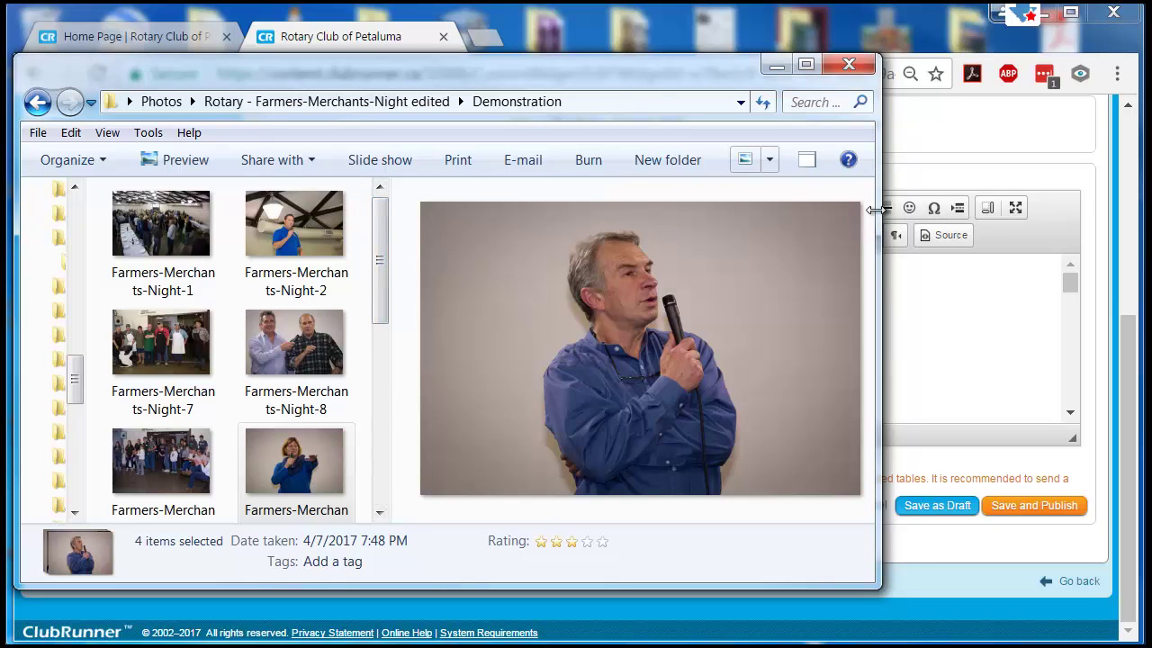
{"action": "left_click_drag", "start_coordinate": [866, 210], "coordinate": [262, 310]}
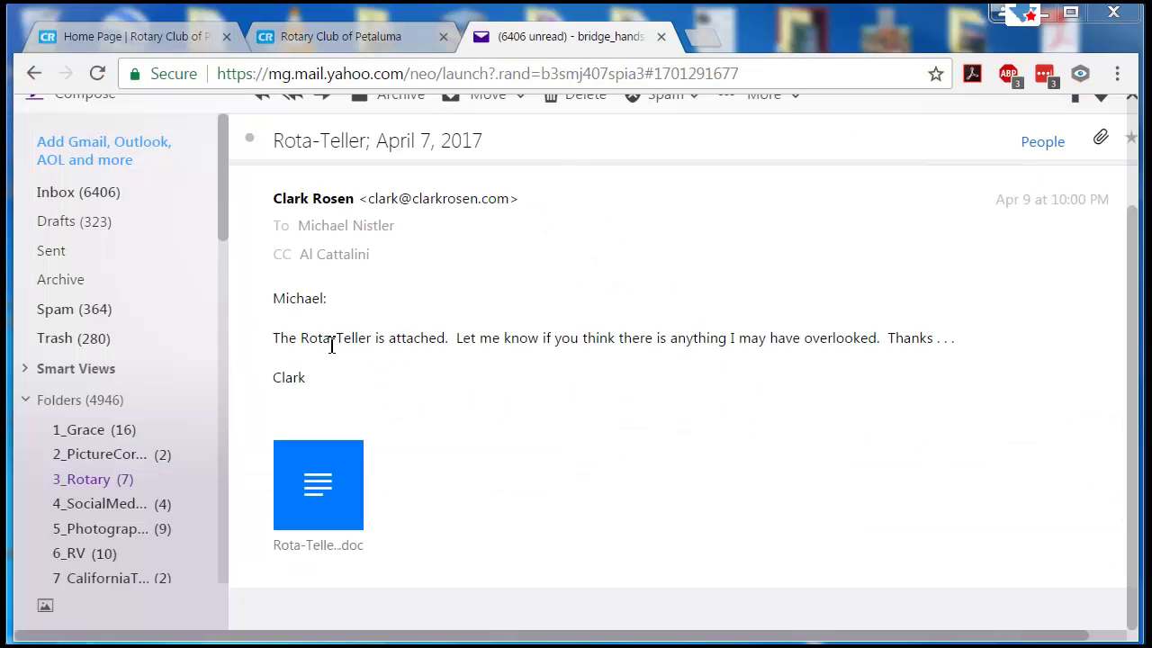
- Download the Rota-Teller;04-07-17.doc attachment from the Yahoo e-mail, then open it maximized in Word with editing enabled
{"action": "mouse_move", "coordinate": [324, 513]}
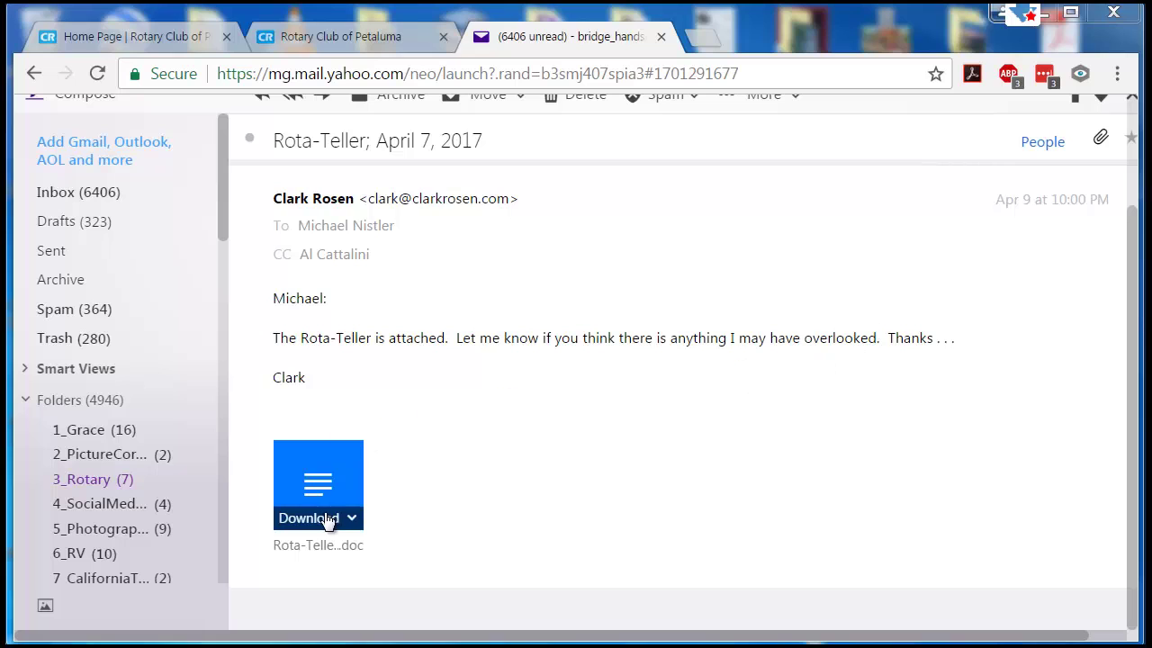
{"action": "left_click", "coordinate": [324, 518]}
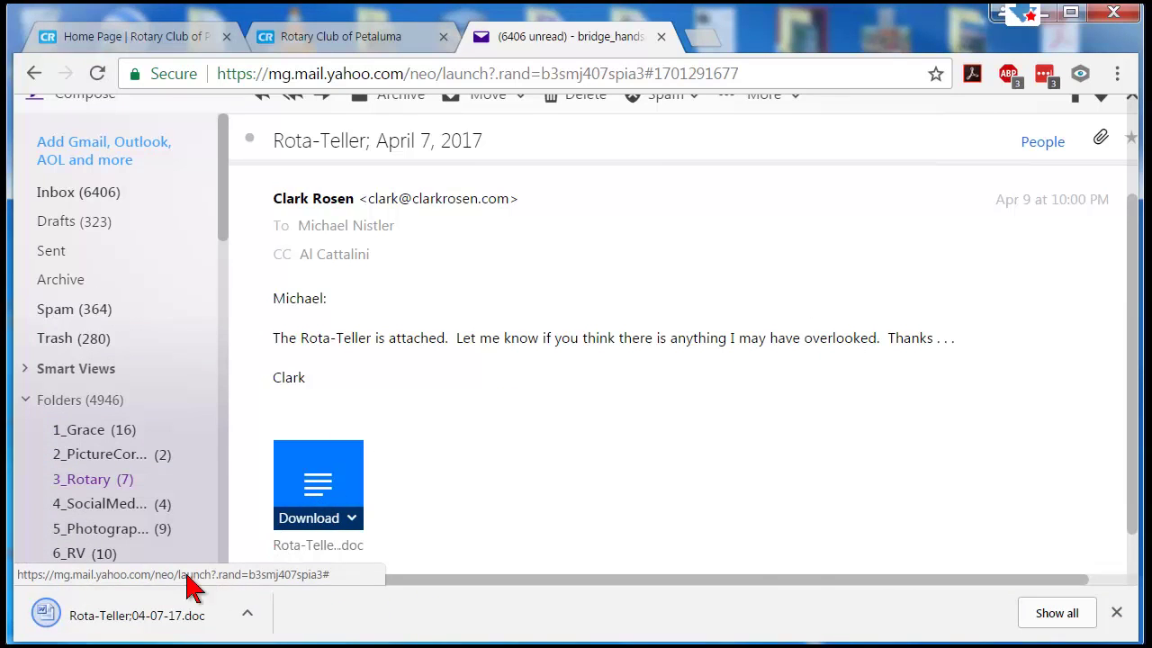
{"action": "left_click", "coordinate": [144, 623]}
{"action": "mouse_move", "coordinate": [152, 625]}
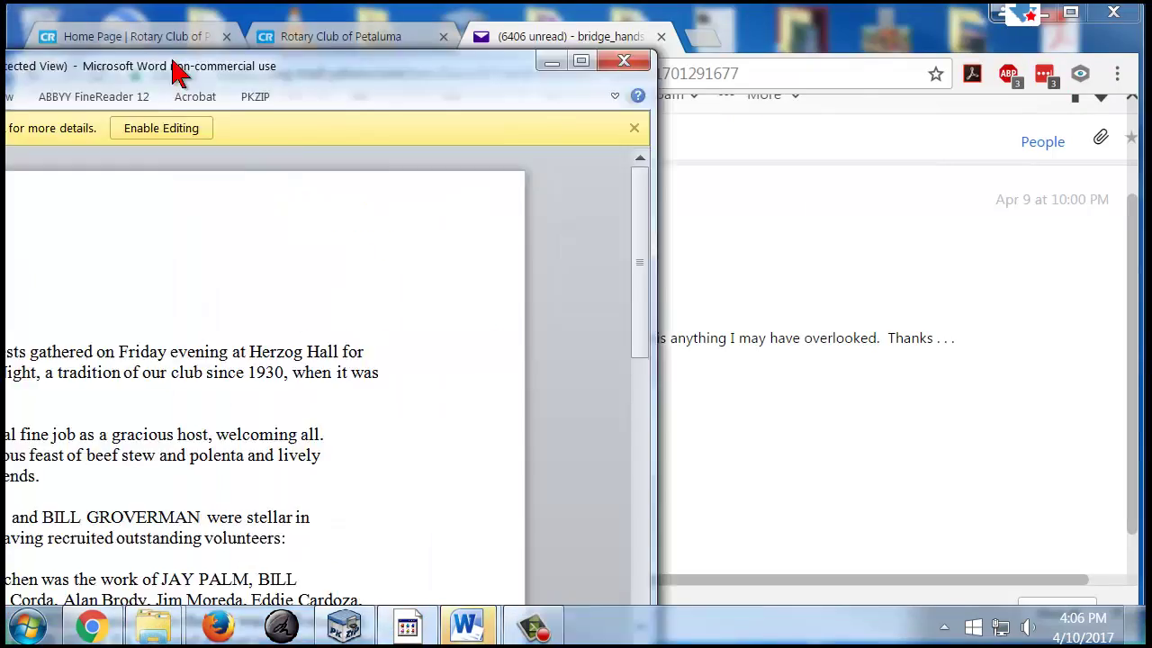
{"action": "left_click_drag", "start_coordinate": [180, 72], "coordinate": [360, 11]}
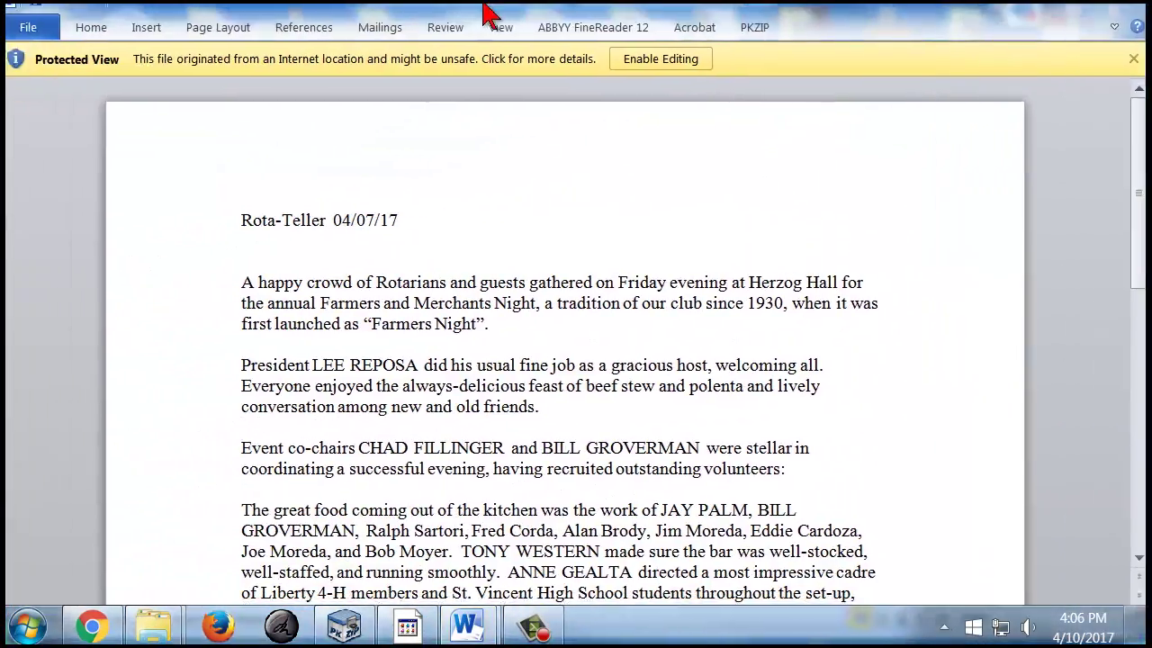
{"action": "left_click", "coordinate": [659, 80]}
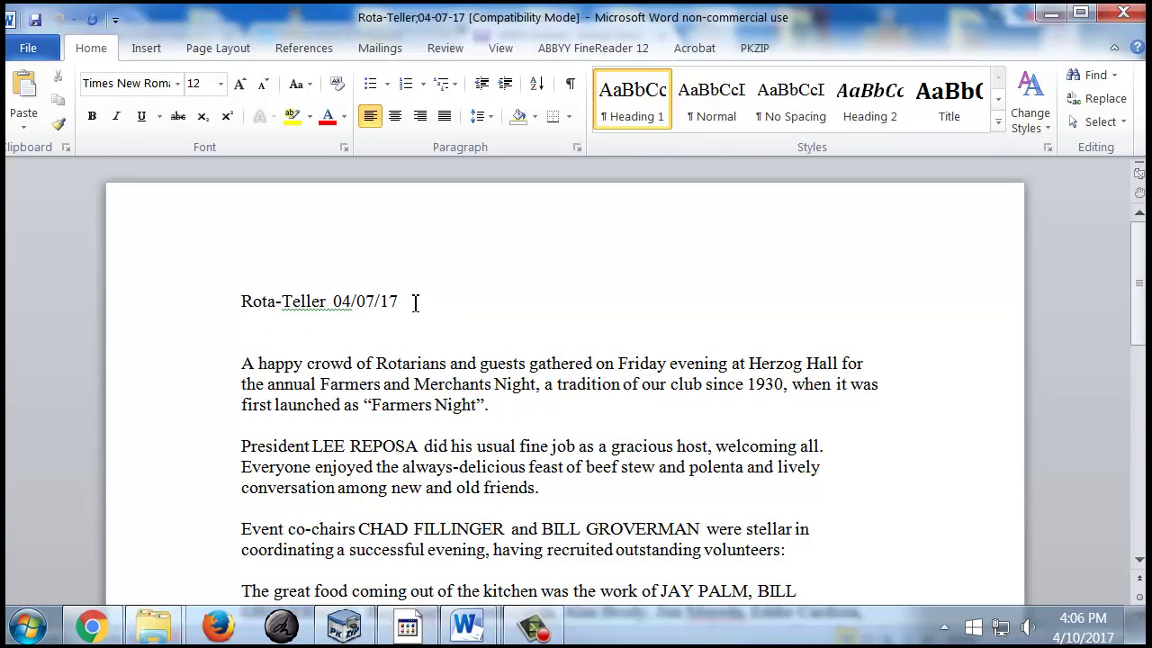
- Copy the article text from "A happy crowd of Rotarians" through "Next year!" and minimize Word
{"action": "left_click_drag", "start_coordinate": [245, 364], "coordinate": [876, 386]}
{"action": "scroll", "coordinate": [486, 371], "scroll_direction": "down", "scroll_amount": 2}
{"action": "scroll", "coordinate": [582, 368], "scroll_direction": "down", "scroll_amount": 8}
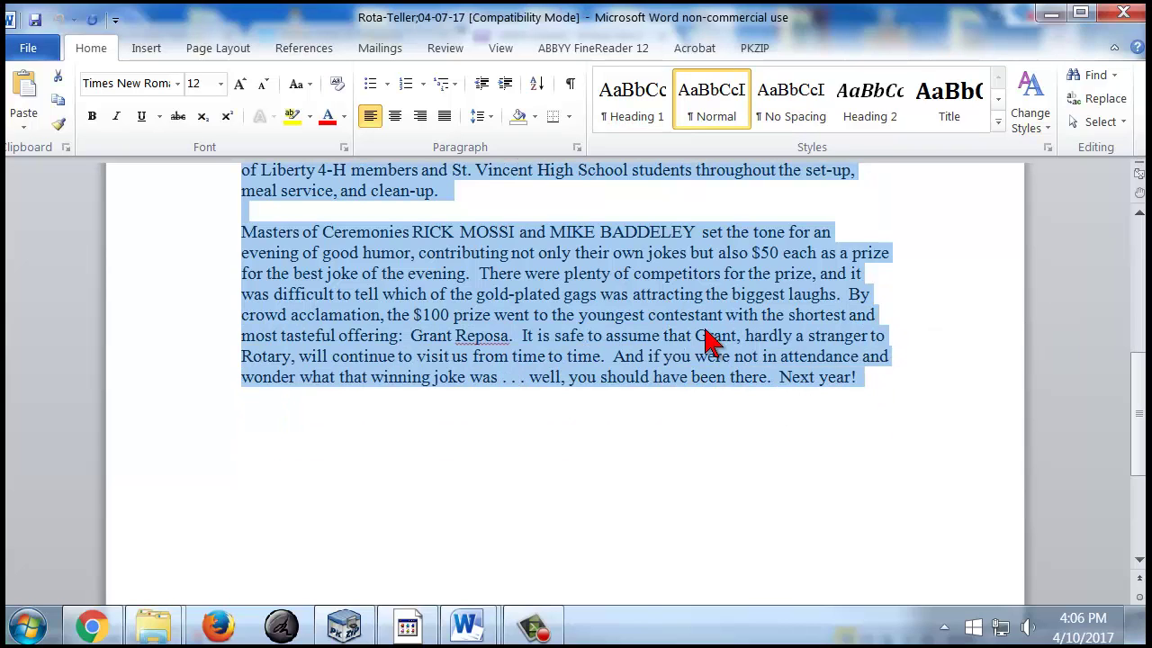
{"action": "left_click", "coordinate": [1053, 16]}
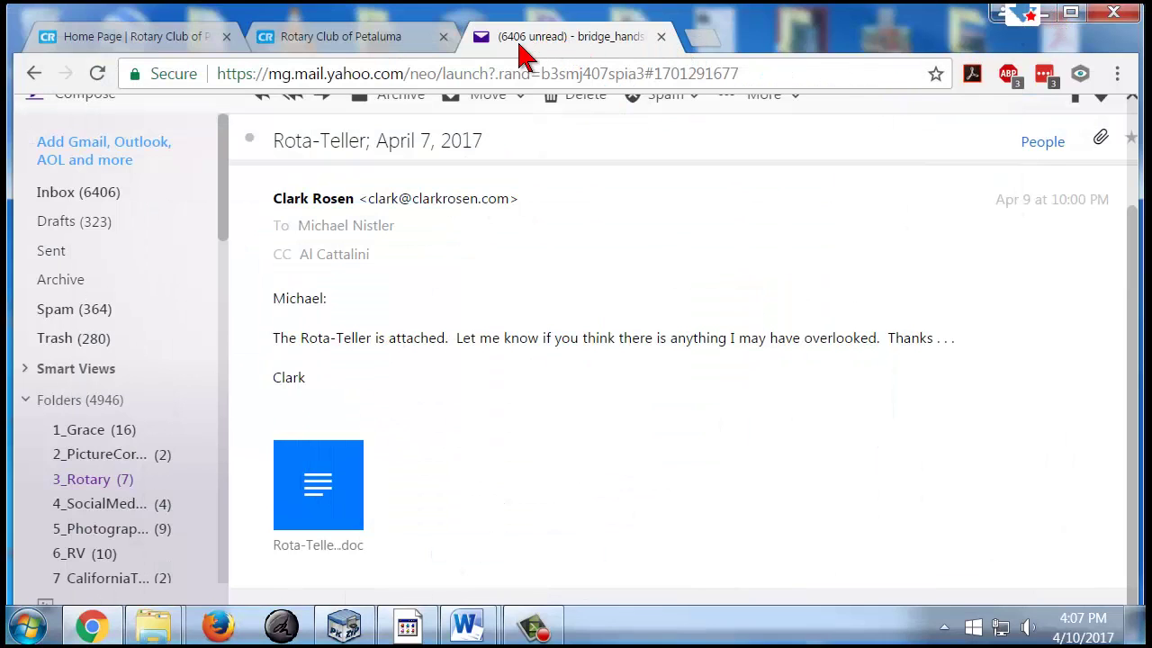
- Return to the ClubRunner content editor and replace the placeholder "xxx (begin text here)" with the copied article
{"action": "left_click", "coordinate": [364, 47]}
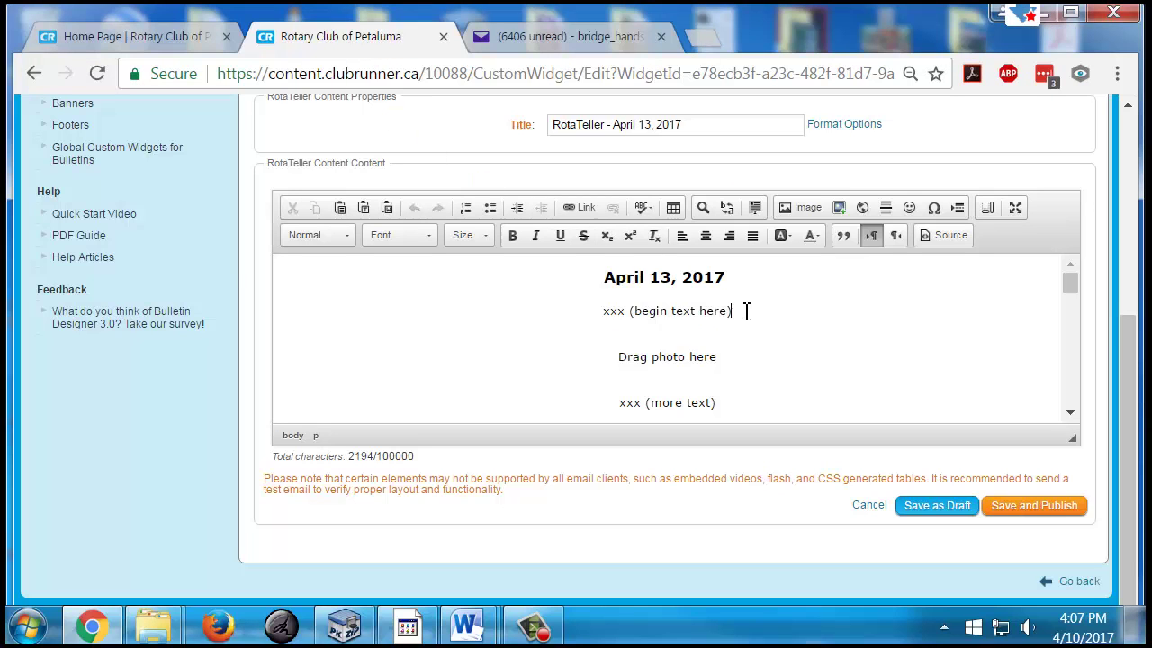
{"action": "left_click_drag", "start_coordinate": [749, 311], "coordinate": [543, 313]}
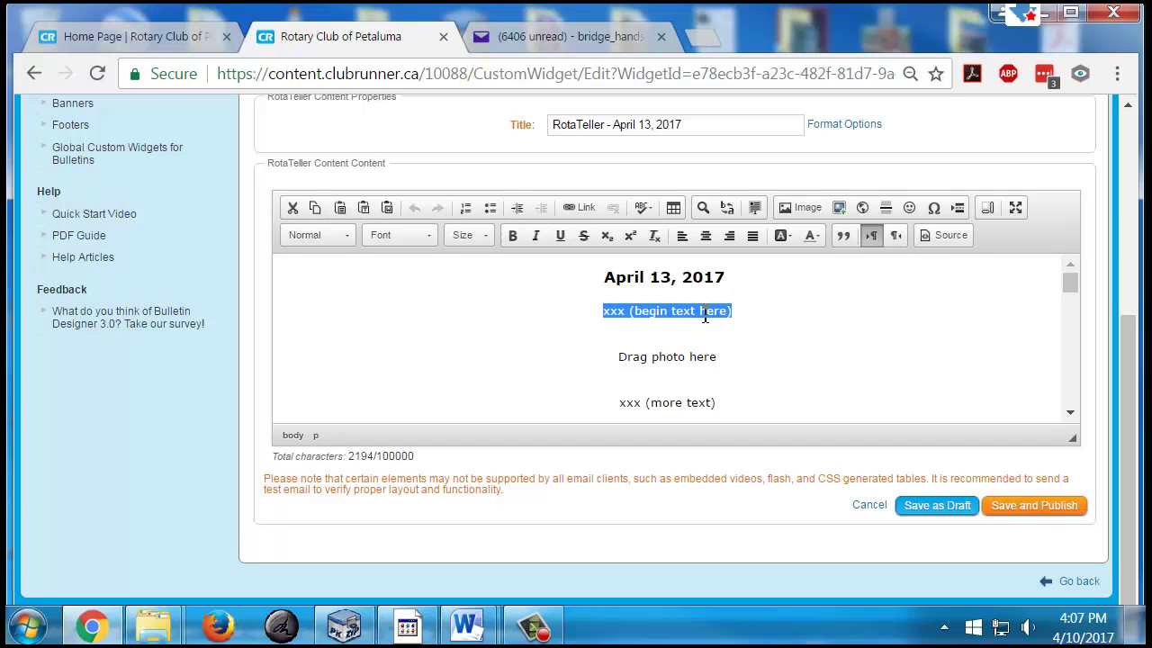
{"action": "key", "text": "ctrl+v"}
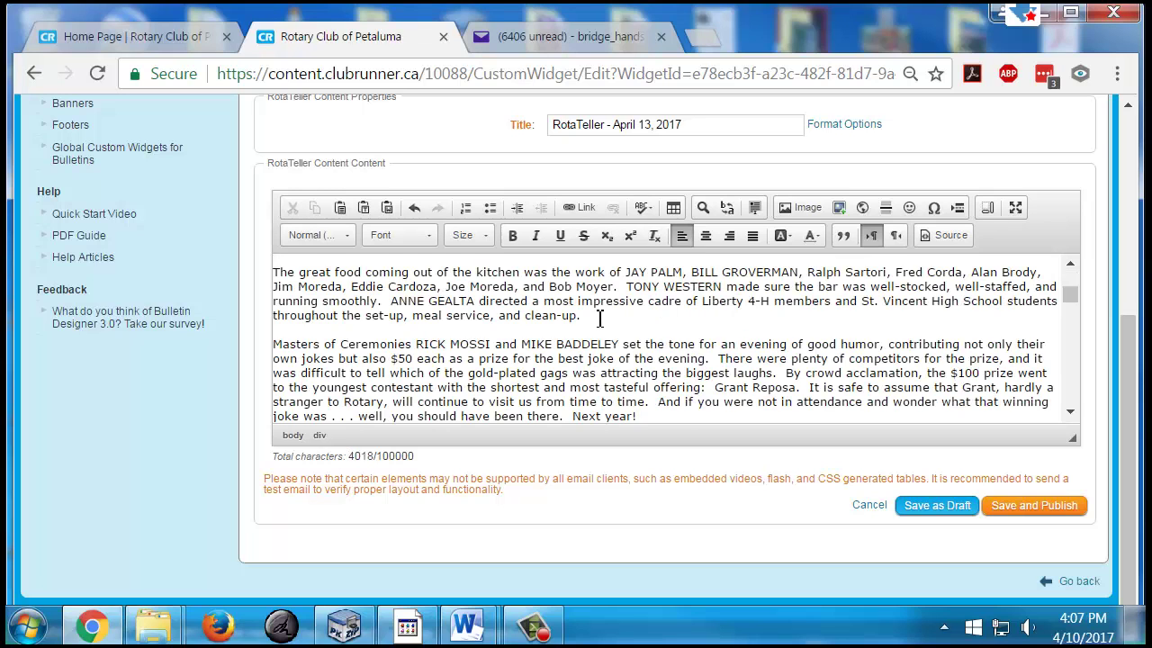
{"action": "scroll", "coordinate": [599, 318], "scroll_direction": "up", "scroll_amount": 5}
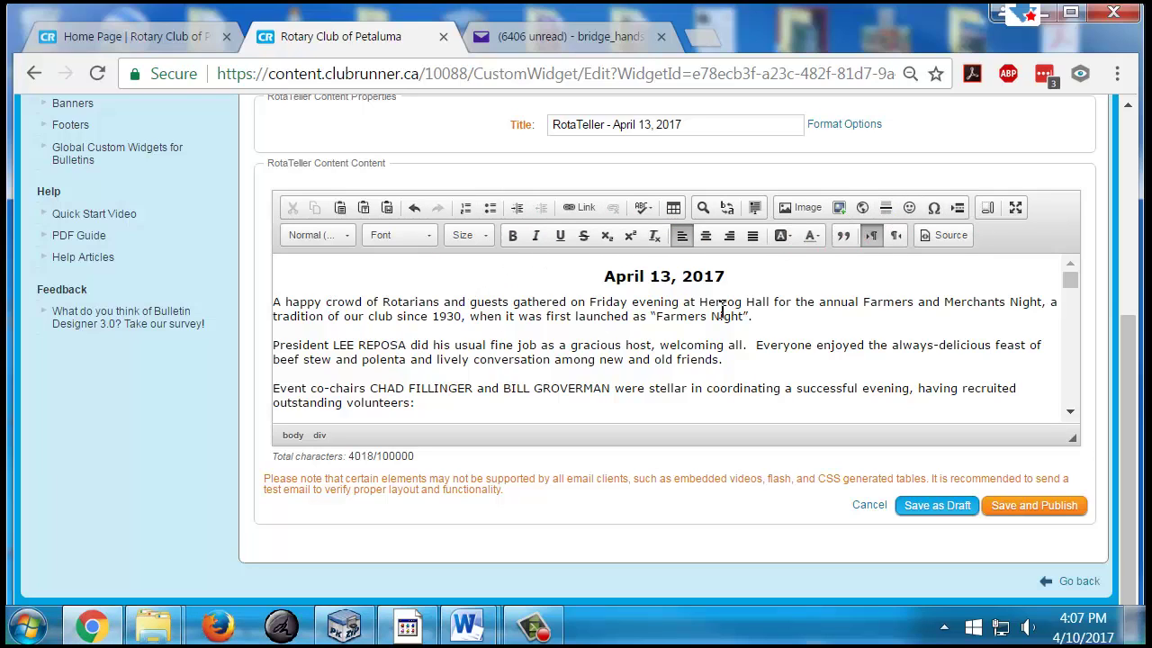
{"action": "left_click_drag", "start_coordinate": [754, 317], "coordinate": [277, 303]}
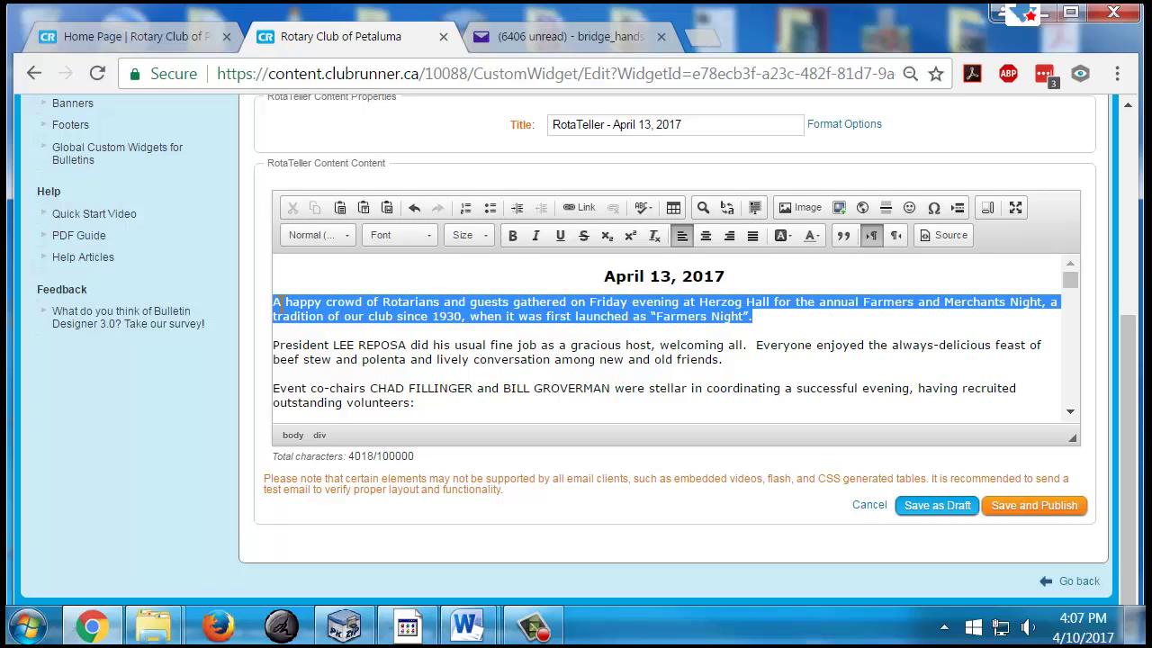
{"action": "left_click", "coordinate": [475, 236]}
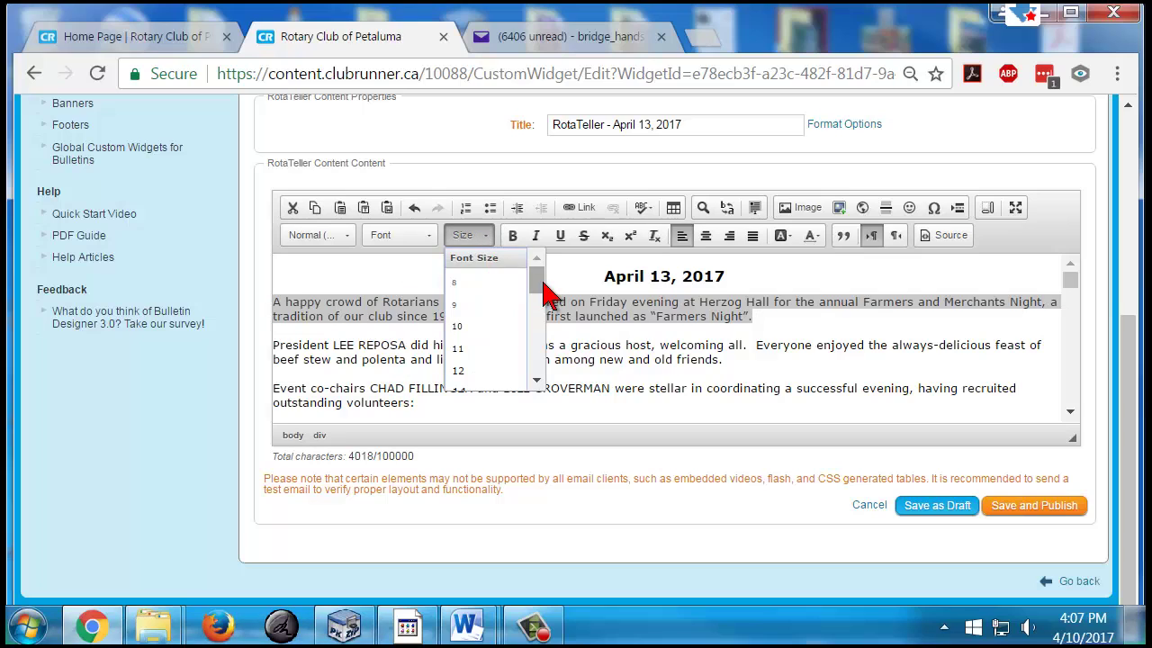
{"action": "left_click_drag", "start_coordinate": [538, 282], "coordinate": [537, 308]}
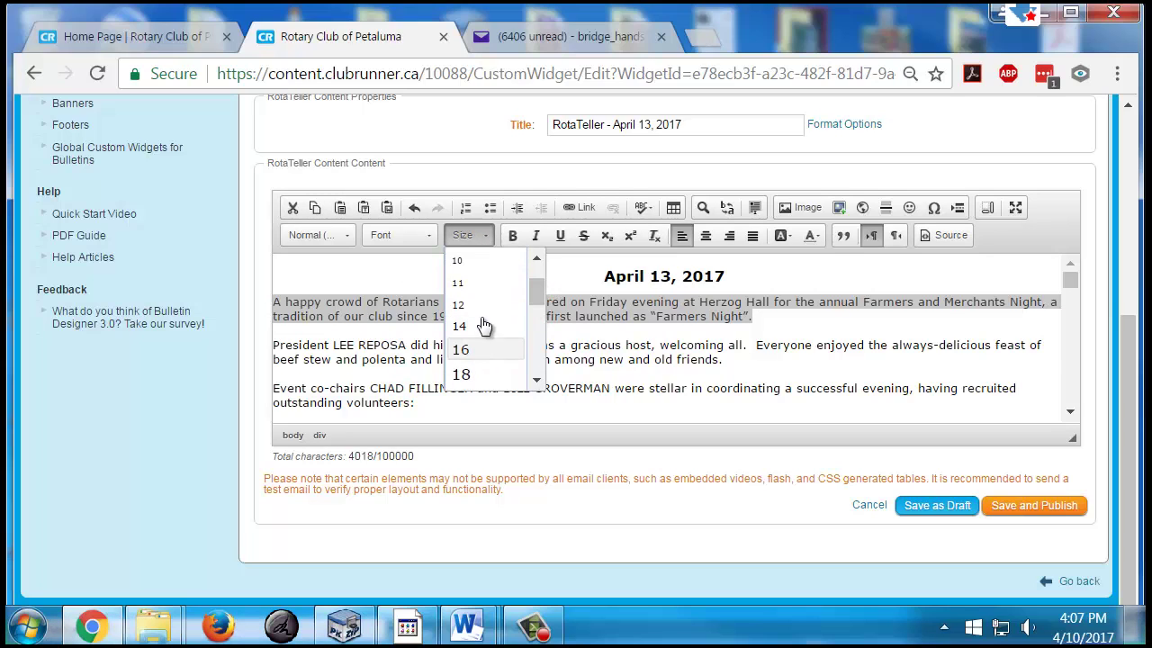
{"action": "left_click", "coordinate": [275, 277]}
{"action": "left_click", "coordinate": [302, 304]}
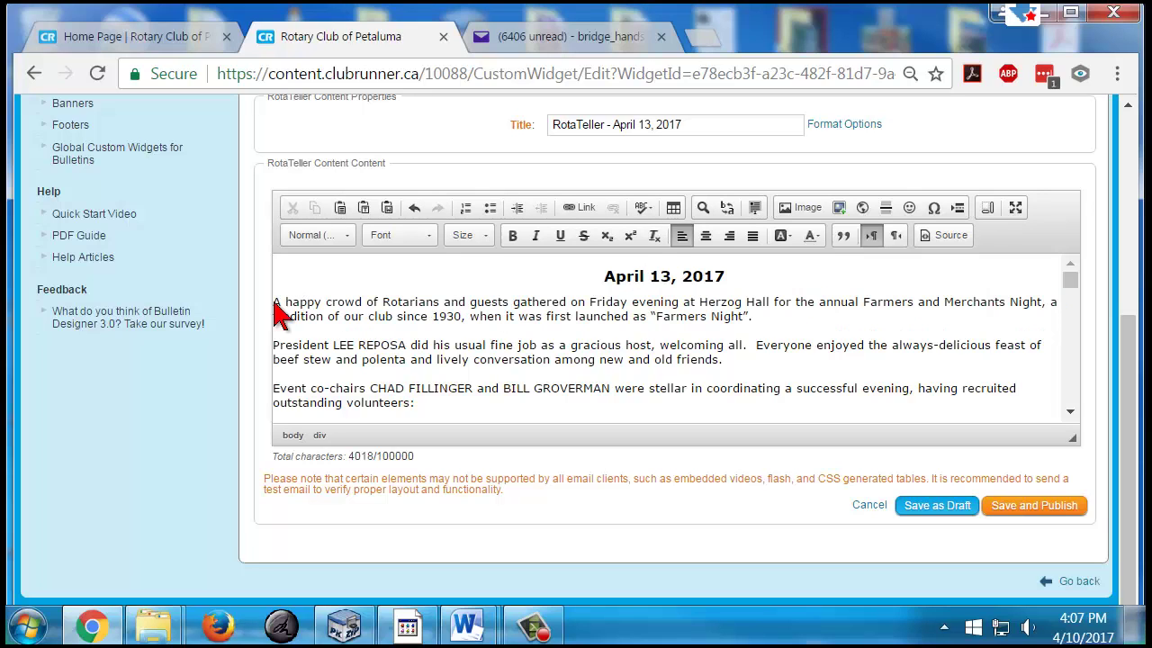
- Set the font size of the whole pasted article to 16, then check the text from its beginning
{"action": "left_click_drag", "start_coordinate": [277, 303], "coordinate": [641, 276]}
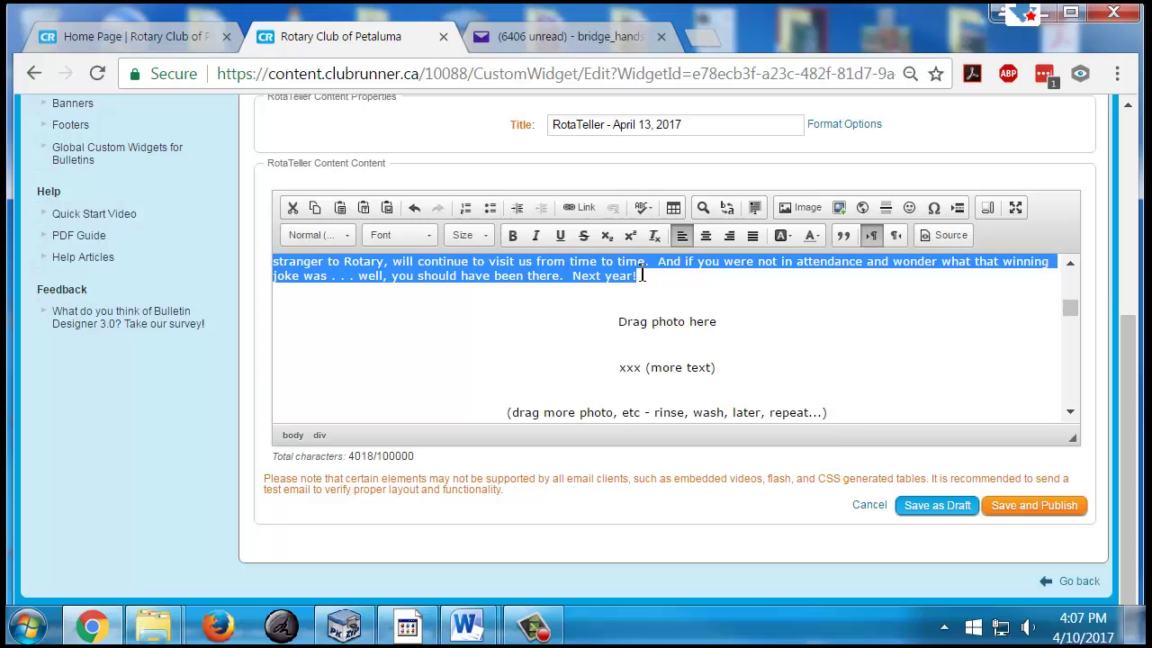
{"action": "left_click", "coordinate": [477, 235]}
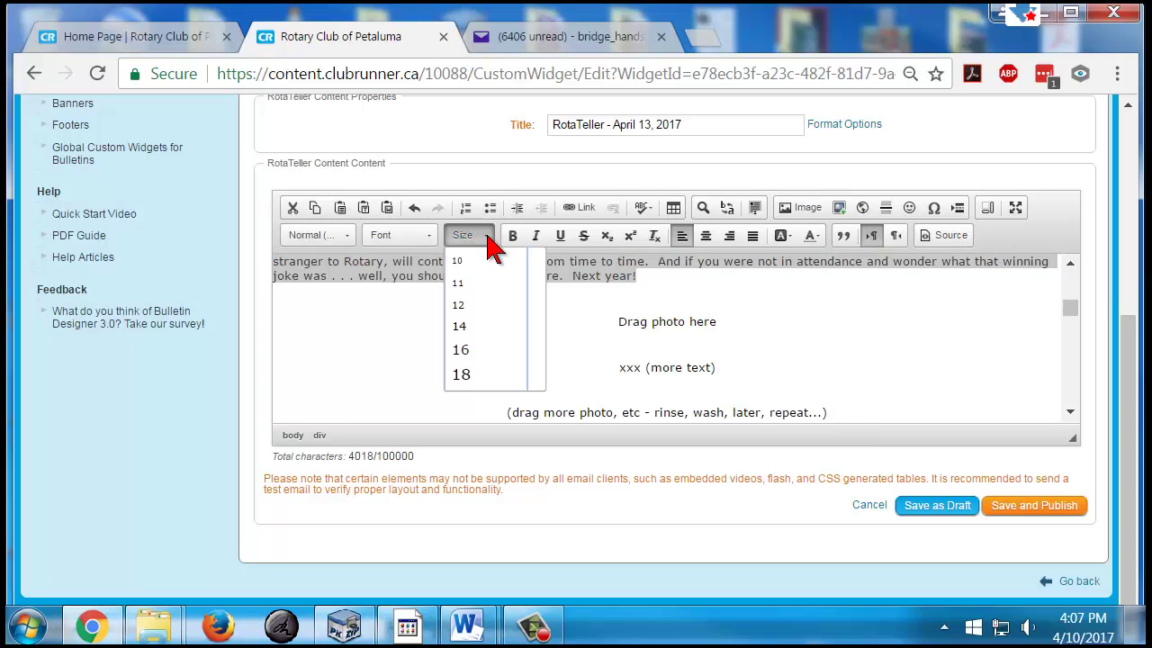
{"action": "left_click", "coordinate": [461, 350]}
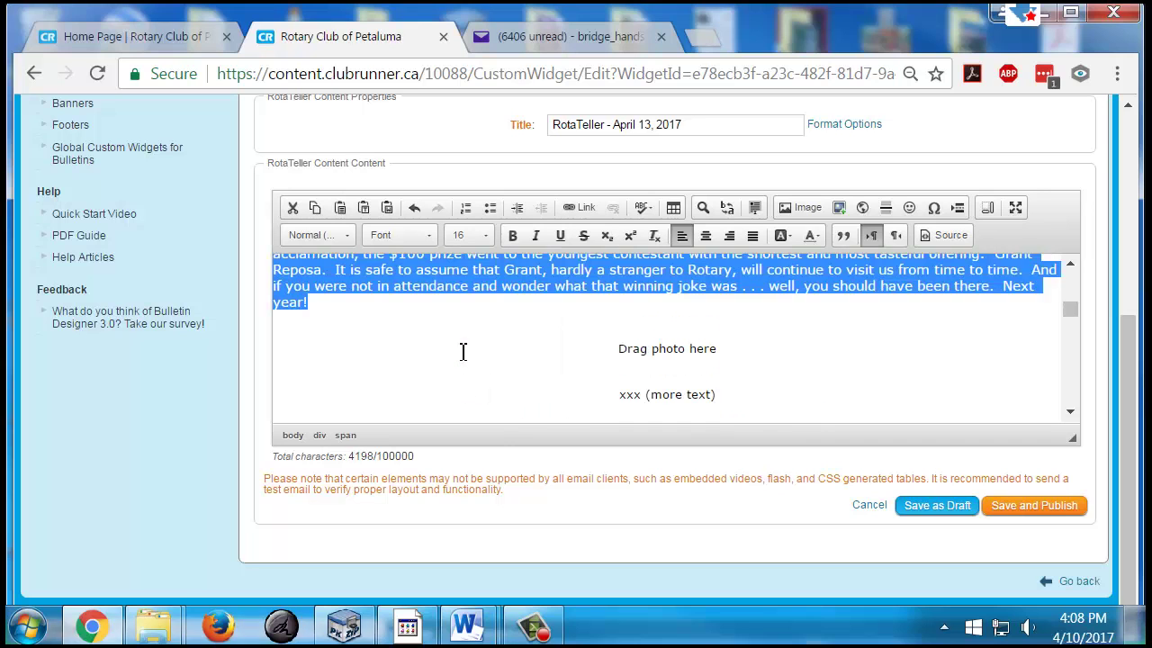
{"action": "left_click", "coordinate": [432, 311]}
{"action": "scroll", "coordinate": [435, 314], "scroll_direction": "up", "scroll_amount": 15}
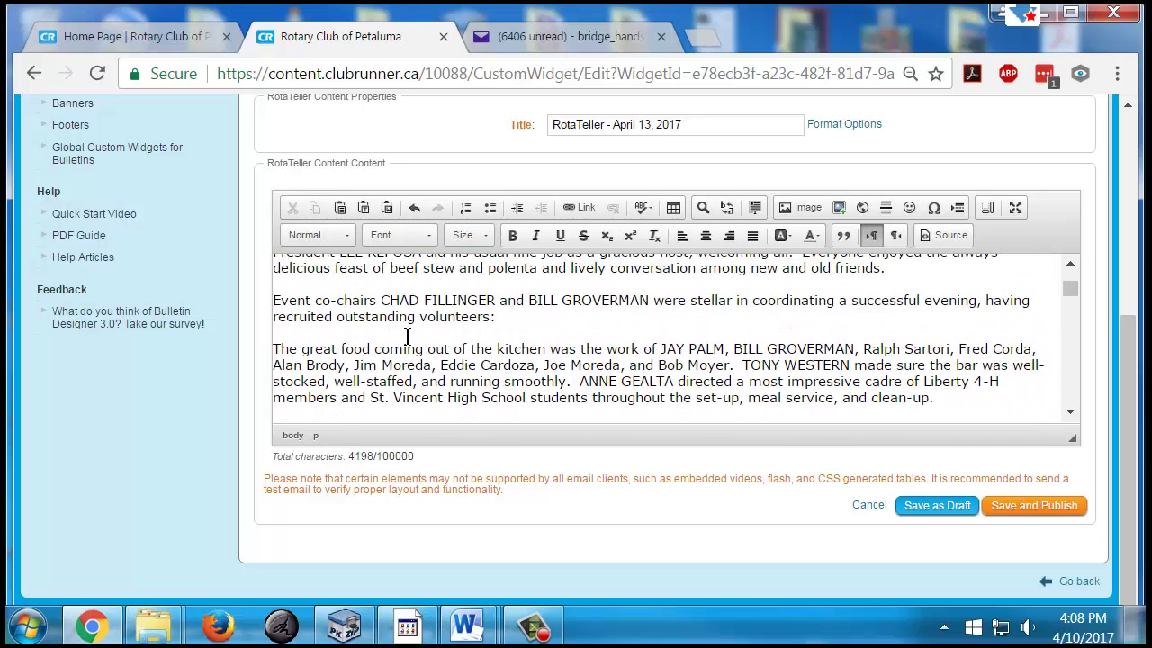
{"action": "scroll", "coordinate": [444, 311], "scroll_direction": "down", "scroll_amount": 3}
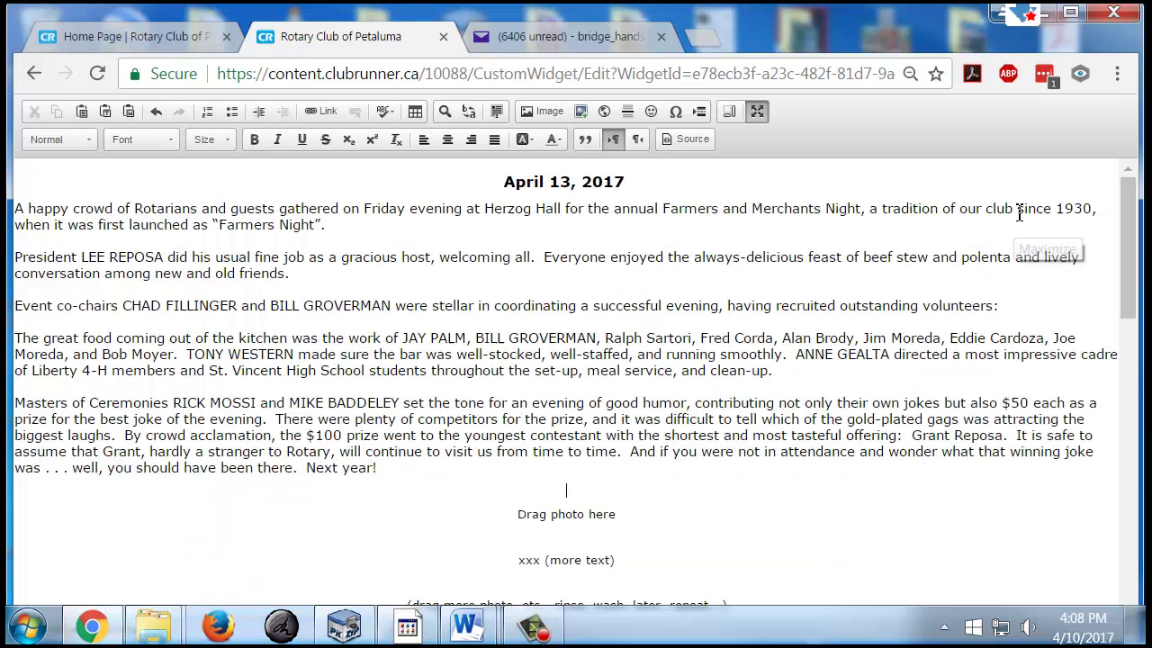
- Maximize the content editor and narrow the browser window so the Demonstration folder sits beside it
{"action": "left_click", "coordinate": [1015, 208]}
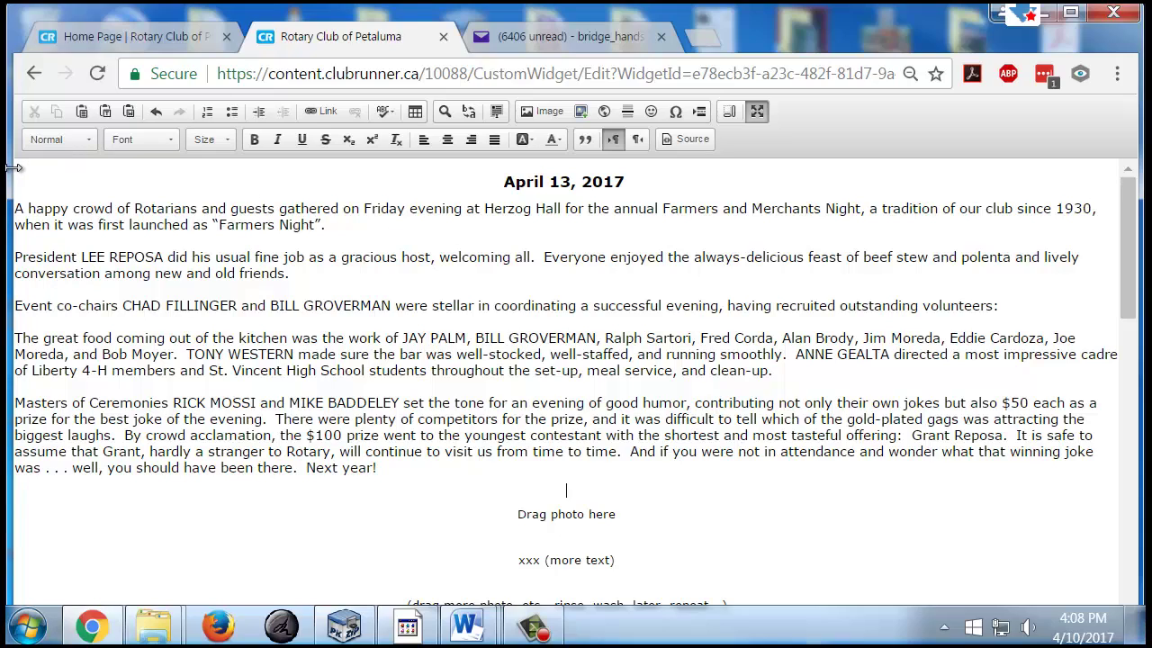
{"action": "left_click_drag", "start_coordinate": [13, 168], "coordinate": [275, 193]}
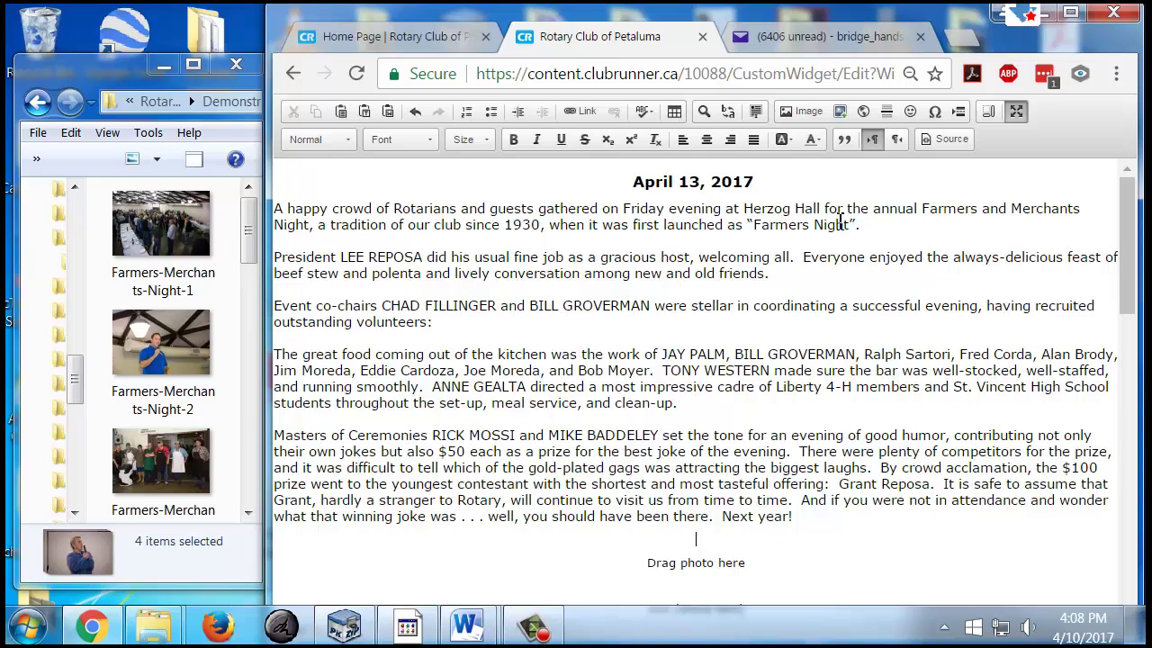
- Add four blank lines after the opening paragraph ending in "Farmers Night" and insert the Farmers-Merchants-Night-1 photo there
{"action": "left_click", "coordinate": [873, 228]}
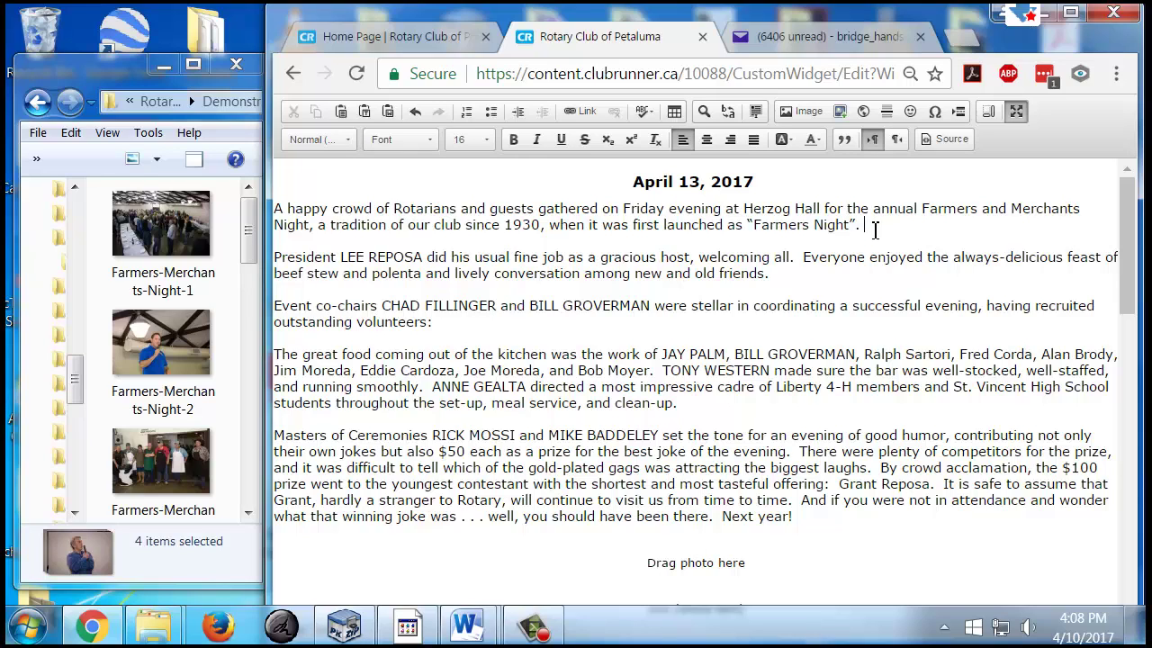
{"action": "key", "text": "Return"}
{"action": "key", "text": "Return"}
{"action": "key", "text": "Return"}
{"action": "key", "text": "Return"}
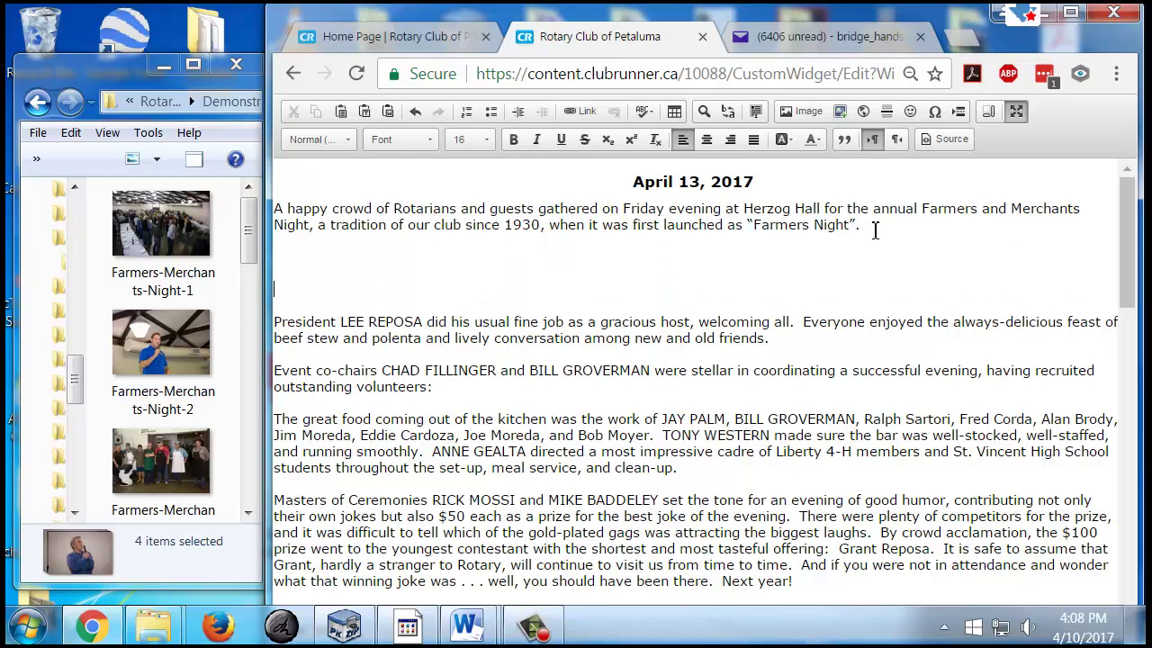
{"action": "left_click", "coordinate": [185, 241]}
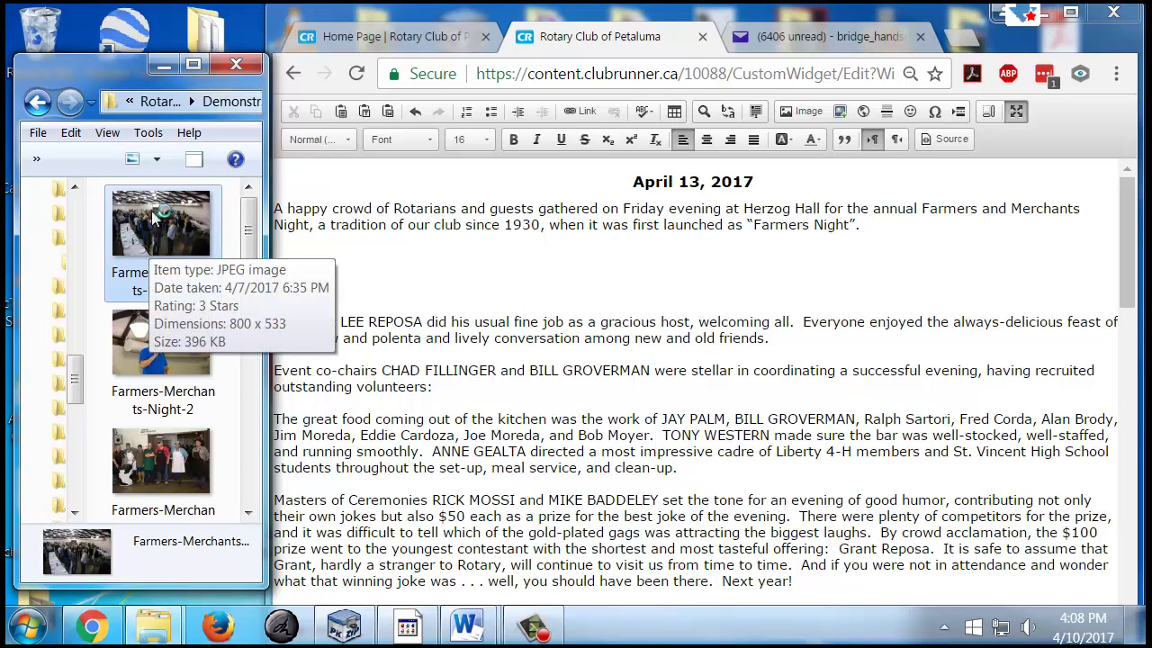
{"action": "left_click_drag", "start_coordinate": [158, 231], "coordinate": [617, 269]}
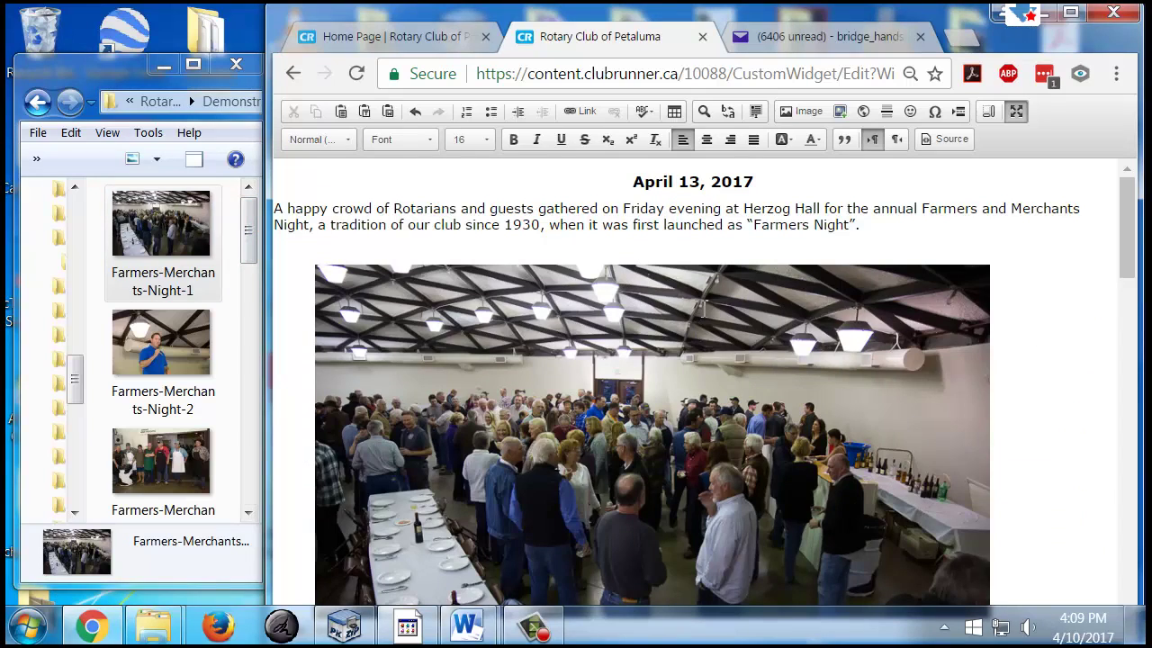
{"action": "scroll", "coordinate": [831, 330], "scroll_direction": "down", "scroll_amount": 3}
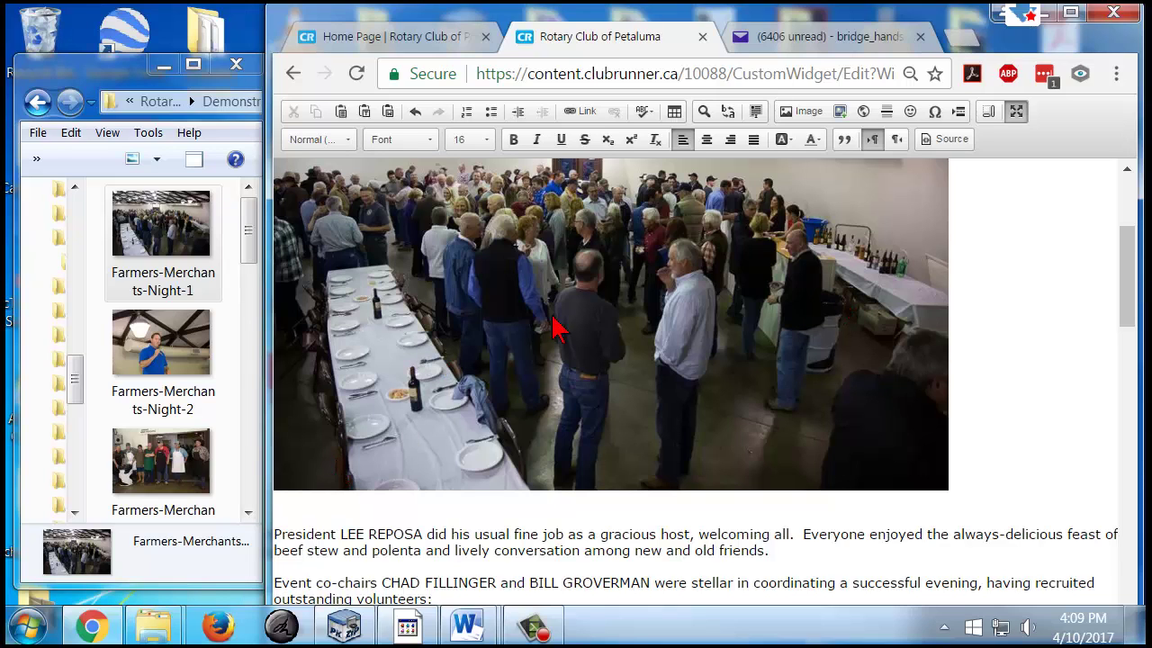
- Try to center the Farmers-Merchants-Night-1 photo on the page
{"action": "scroll", "coordinate": [567, 330], "scroll_direction": "up", "scroll_amount": 2}
{"action": "scroll", "coordinate": [583, 330], "scroll_direction": "up", "scroll_amount": 1}
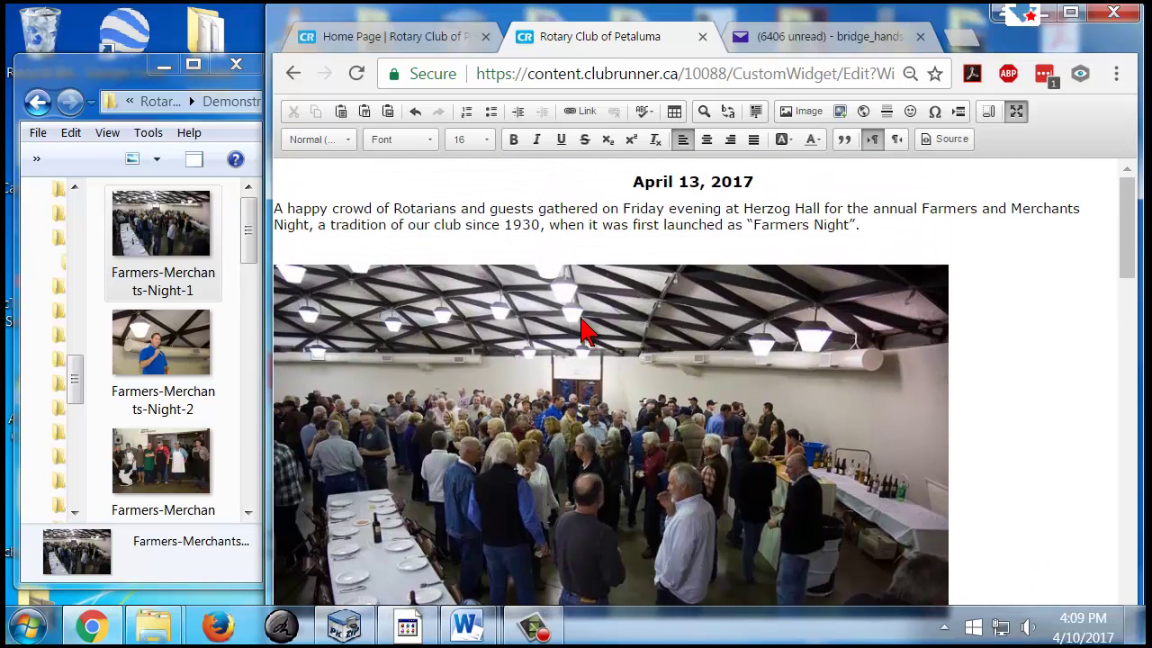
{"action": "left_click", "coordinate": [708, 141]}
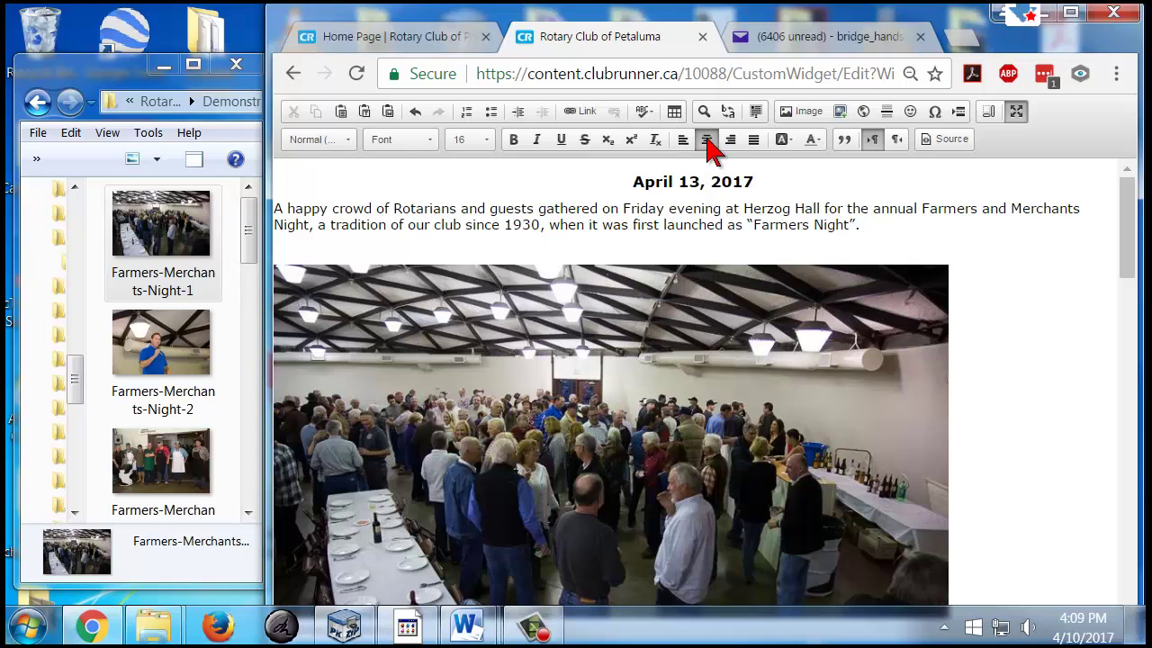
{"action": "left_click", "coordinate": [641, 308]}
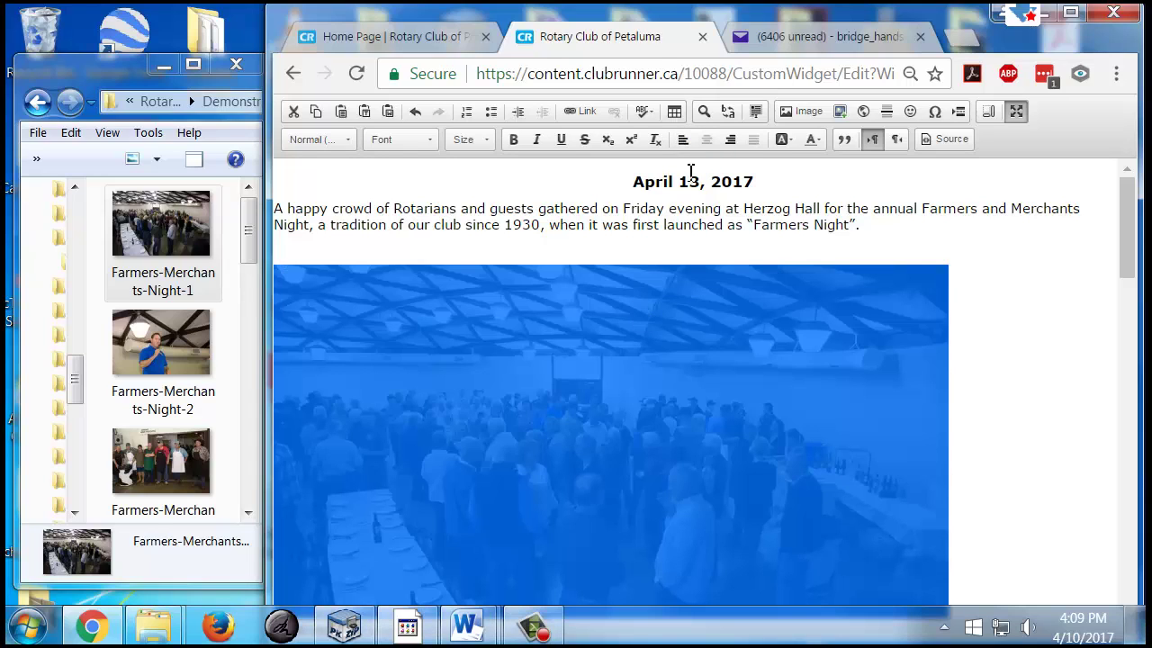
- Delete the two blank lines above and the two below the Farmers-Merchants-Night-1 photo
{"action": "left_click", "coordinate": [461, 261]}
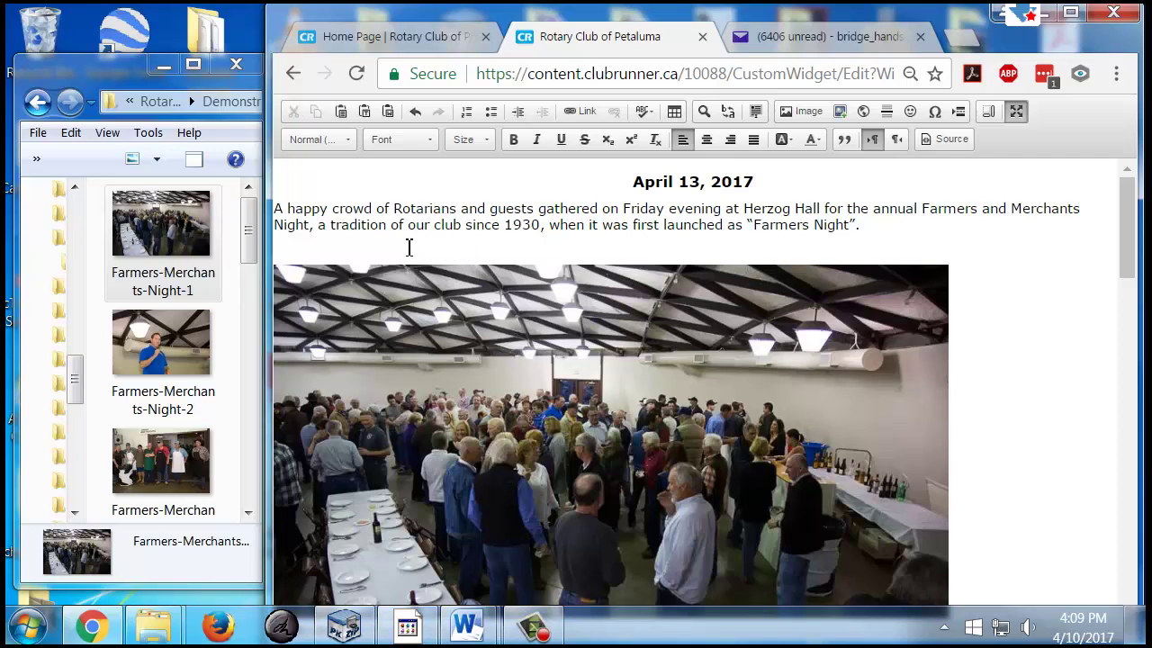
{"action": "key", "text": "BackSpace"}
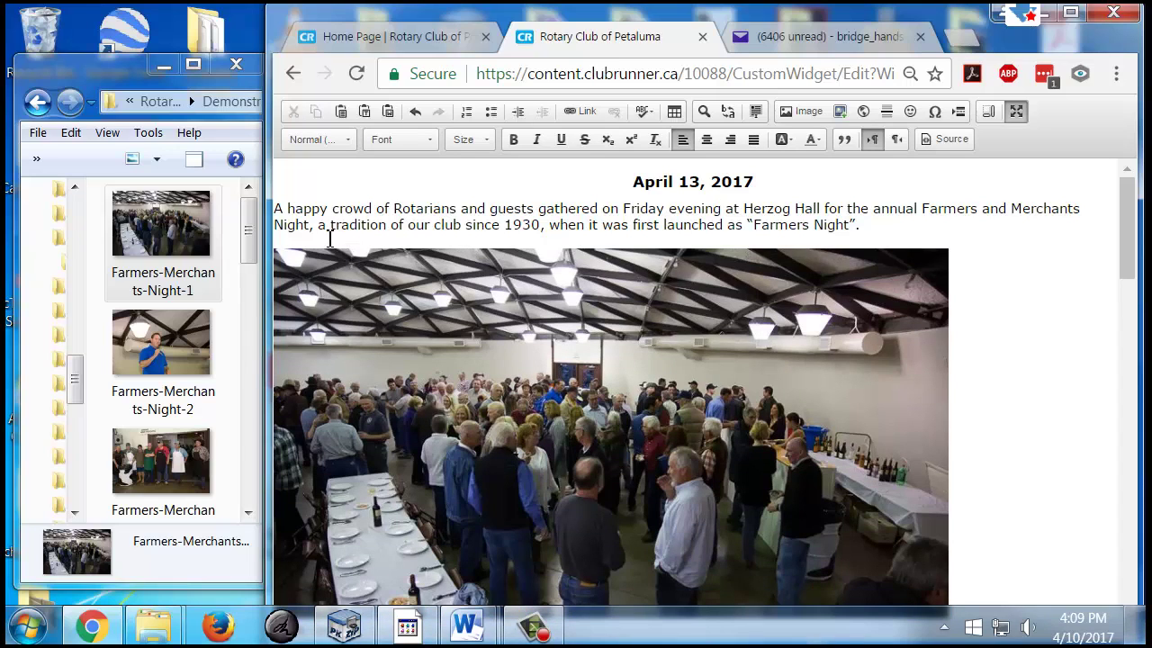
{"action": "key", "text": "BackSpace"}
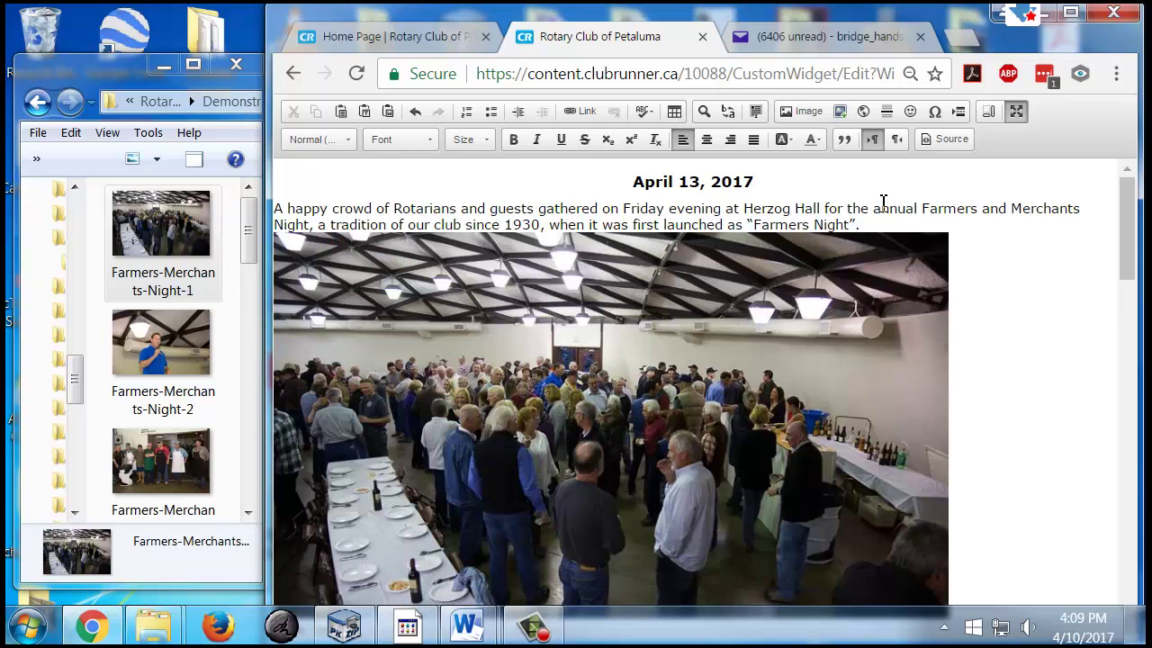
{"action": "scroll", "coordinate": [540, 316], "scroll_direction": "down", "scroll_amount": 2}
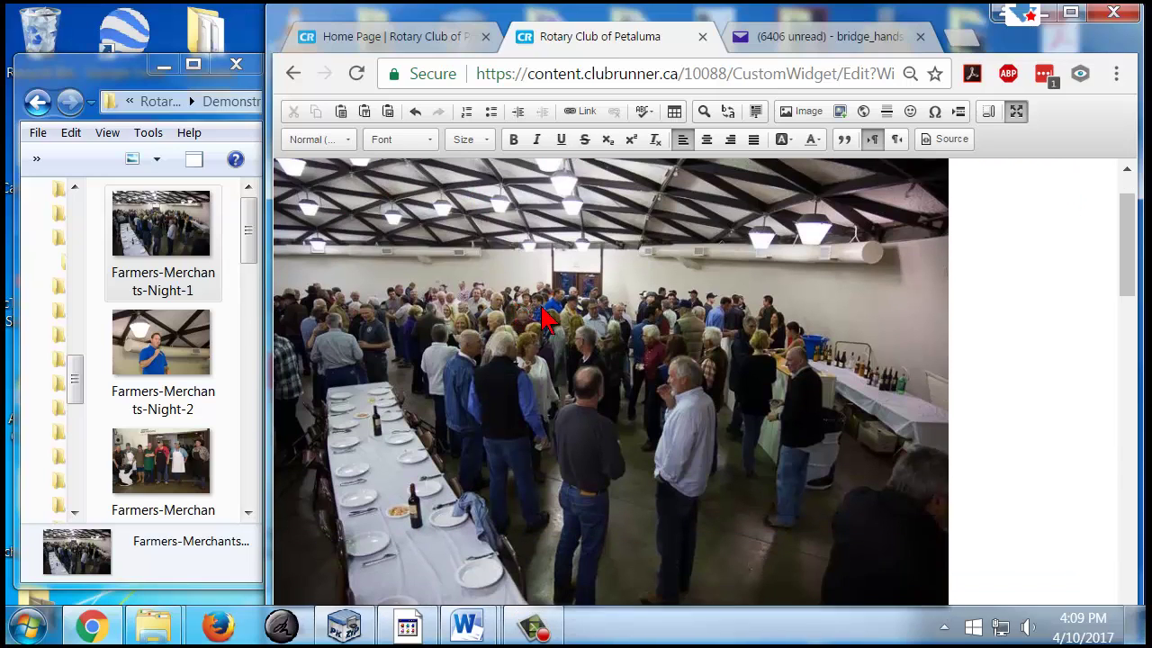
{"action": "scroll", "coordinate": [546, 317], "scroll_direction": "down", "scroll_amount": 2}
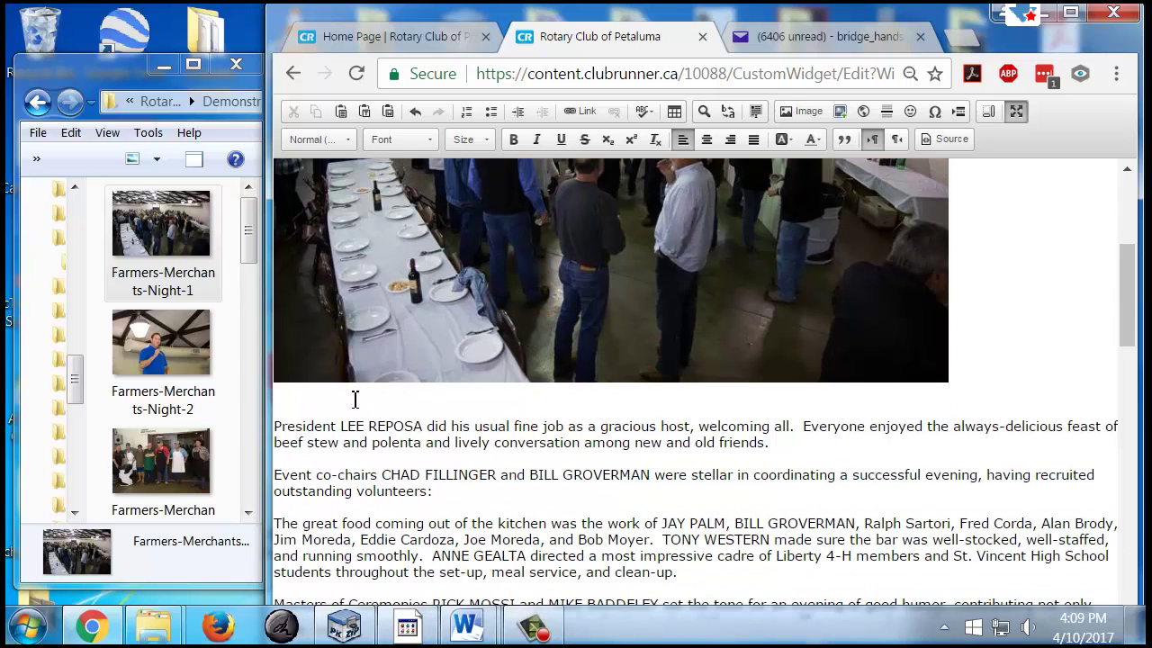
{"action": "left_click", "coordinate": [355, 399]}
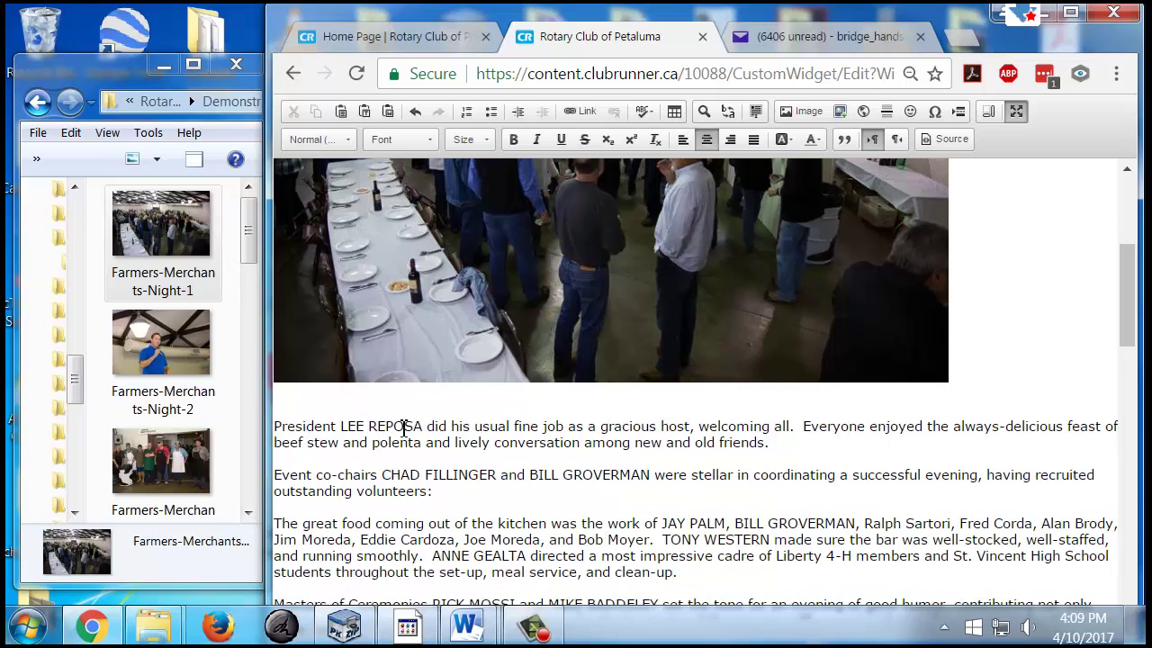
{"action": "key", "text": "Delete"}
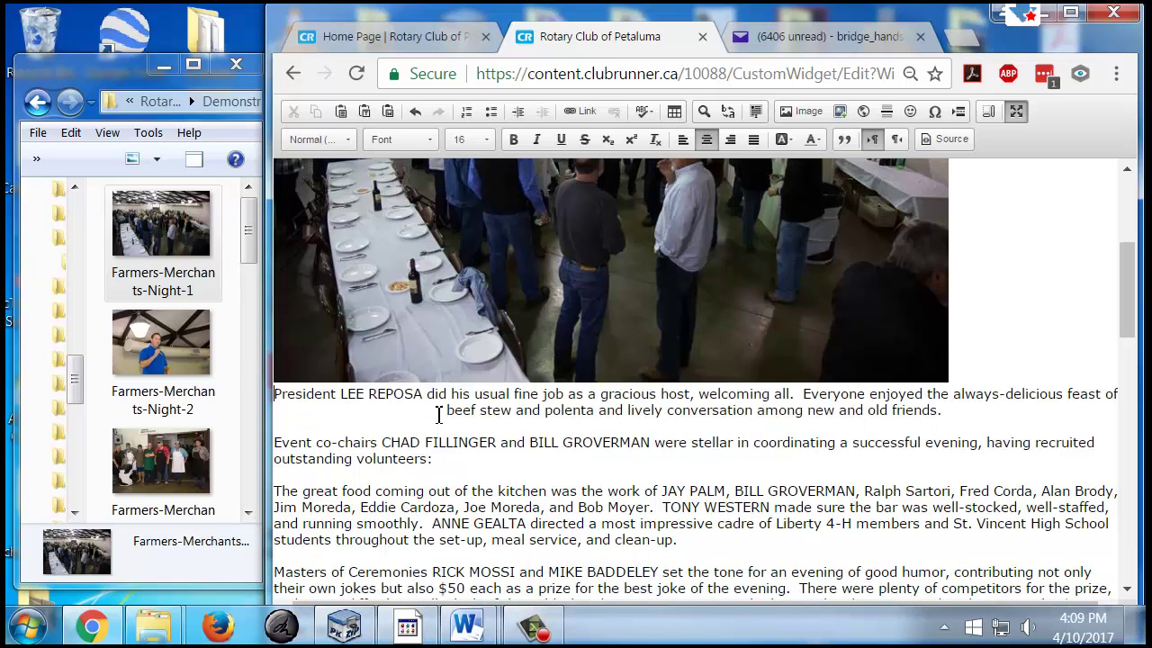
{"action": "scroll", "coordinate": [566, 296], "scroll_direction": "up", "scroll_amount": 3}
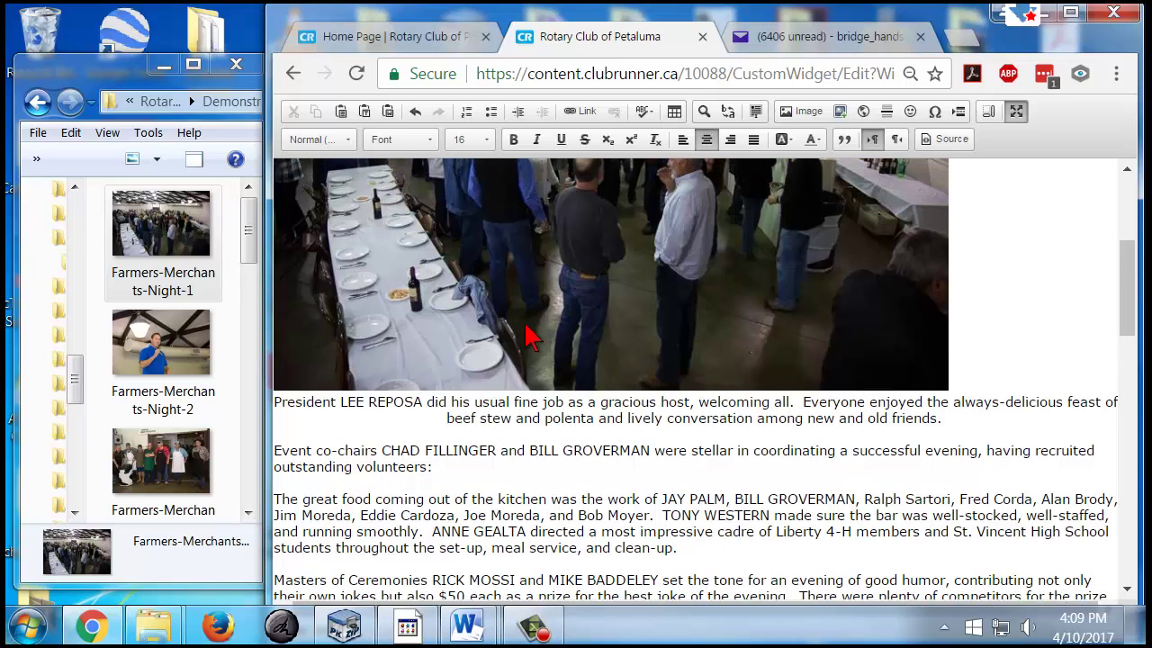
- Left-align the paragraph directly below the Farmers-Merchants-Night-1 photo
{"action": "scroll", "coordinate": [535, 424], "scroll_direction": "down", "scroll_amount": 3}
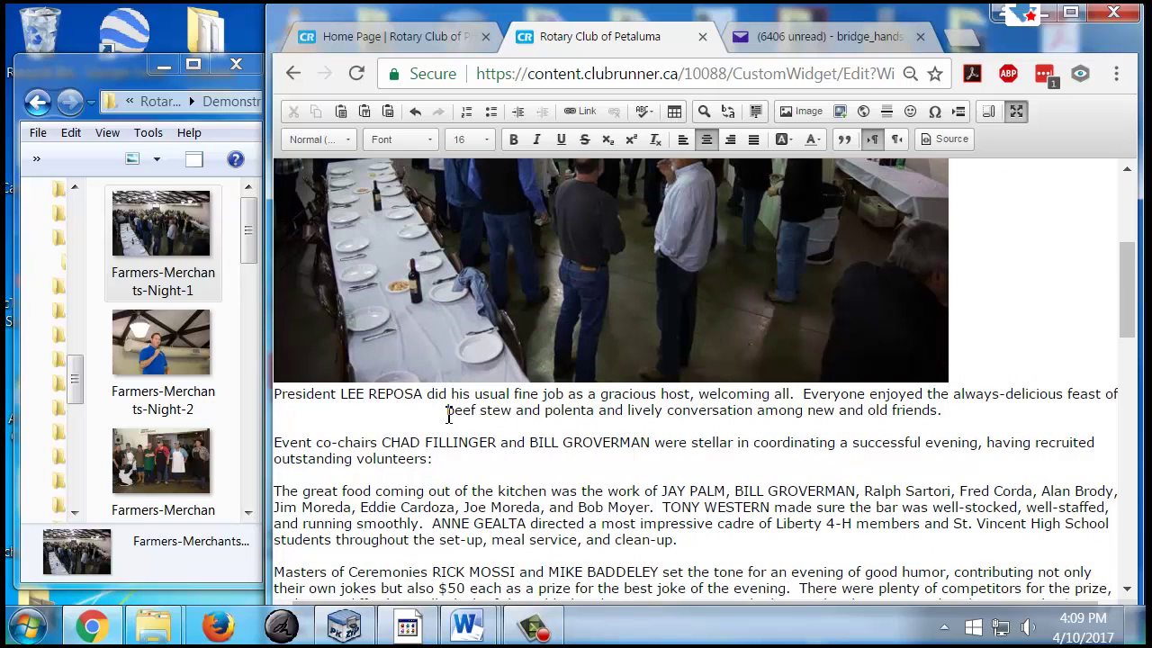
{"action": "left_click_drag", "start_coordinate": [447, 413], "coordinate": [352, 419]}
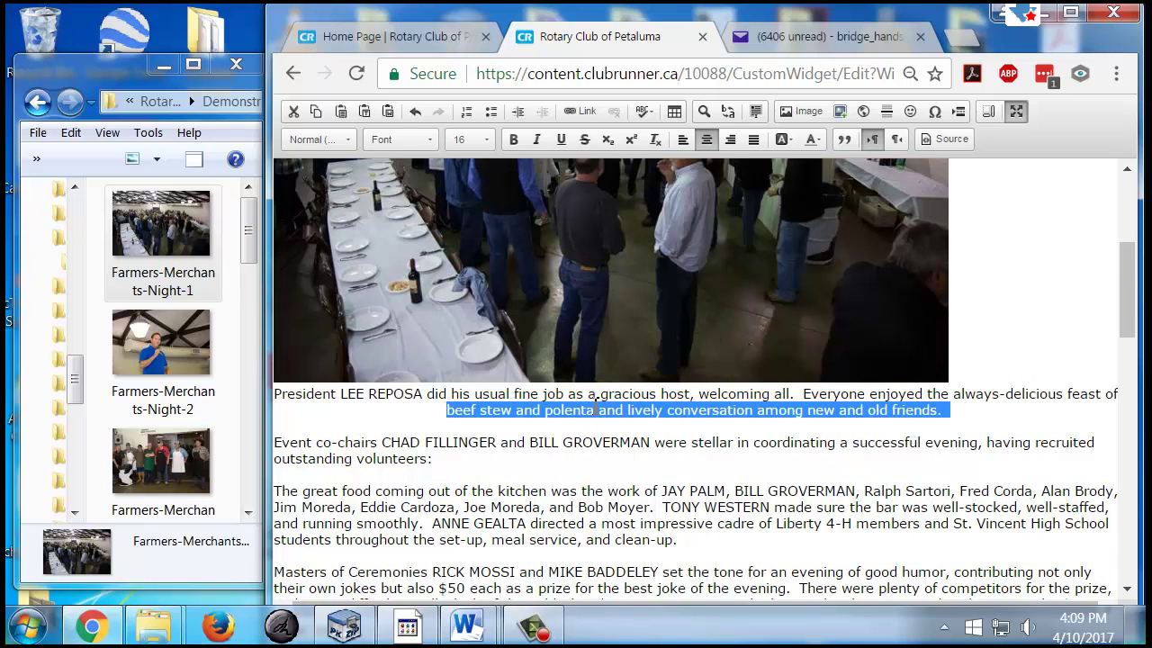
{"action": "left_click", "coordinate": [447, 412]}
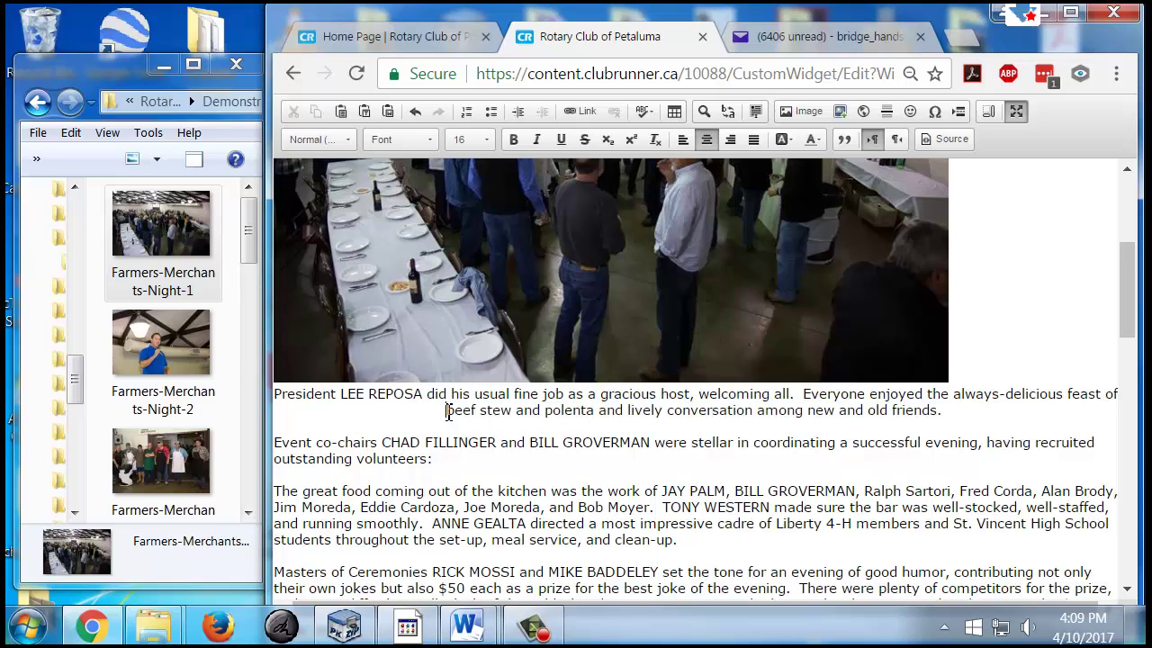
{"action": "key", "text": "BackSpace"}
{"action": "left_click", "coordinate": [682, 139]}
{"action": "scroll", "coordinate": [612, 328], "scroll_direction": "up", "scroll_amount": 3}
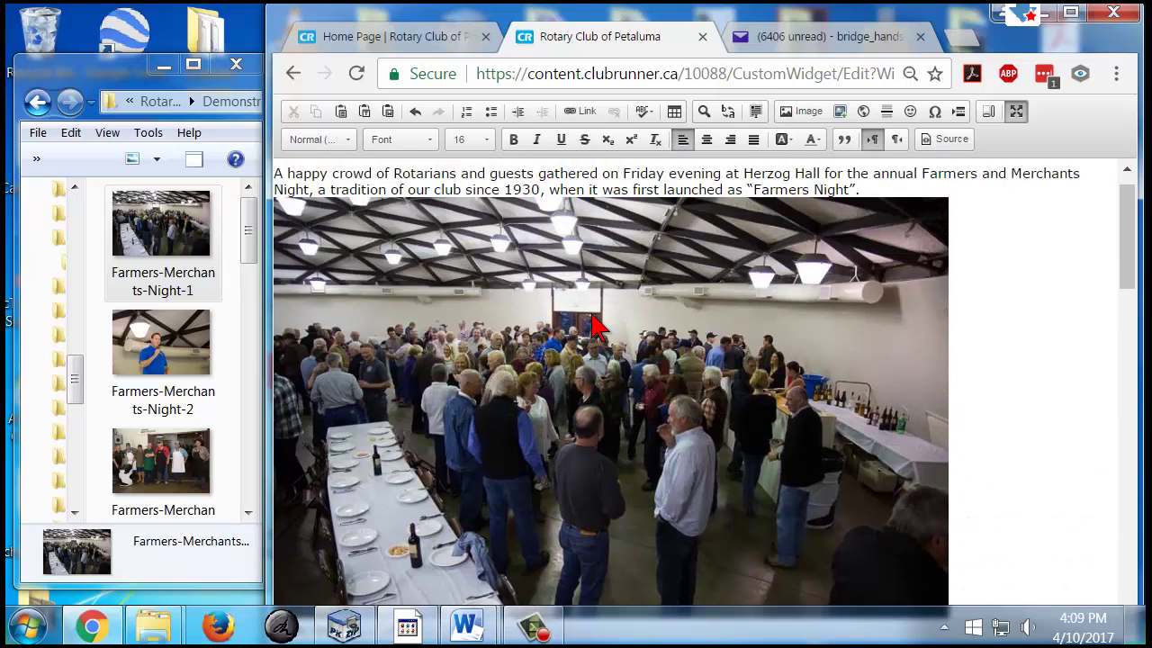
- Add five blank lines after the paragraph ending in "new and old friends." and insert the Farmers-Merchants-Night-2 photo there
{"action": "scroll", "coordinate": [594, 324], "scroll_direction": "down", "scroll_amount": 5}
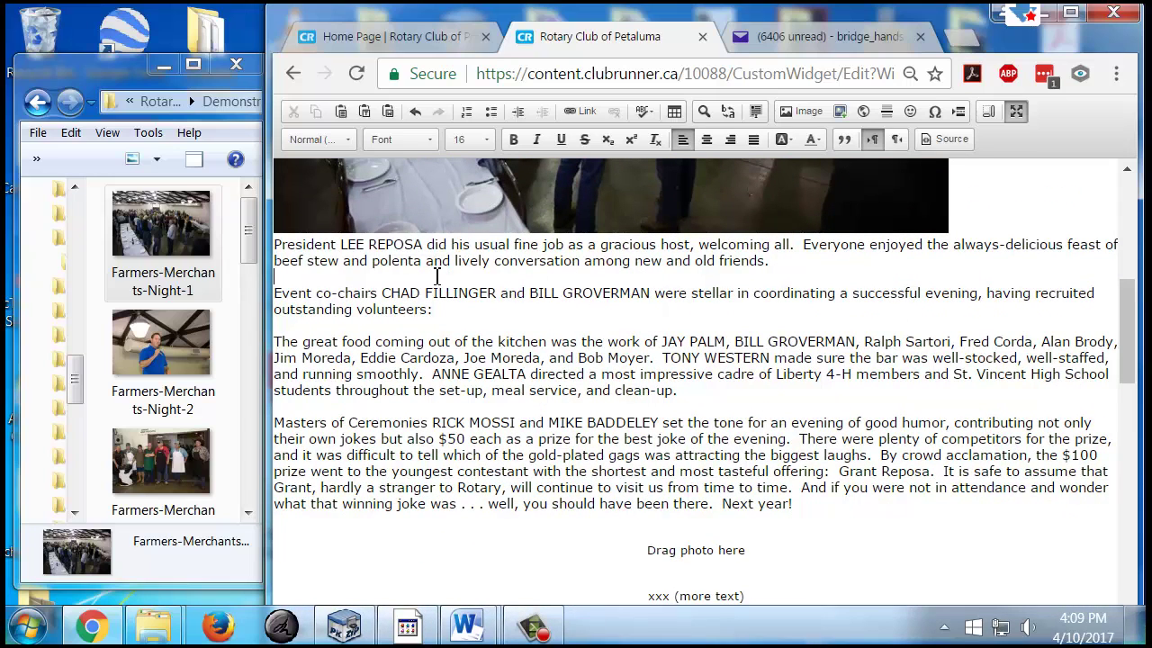
{"action": "left_click", "coordinate": [324, 277]}
{"action": "key", "text": "Return"}
{"action": "key", "text": "Return"}
{"action": "key", "text": "Return"}
{"action": "key", "text": "Return"}
{"action": "key", "text": "Return"}
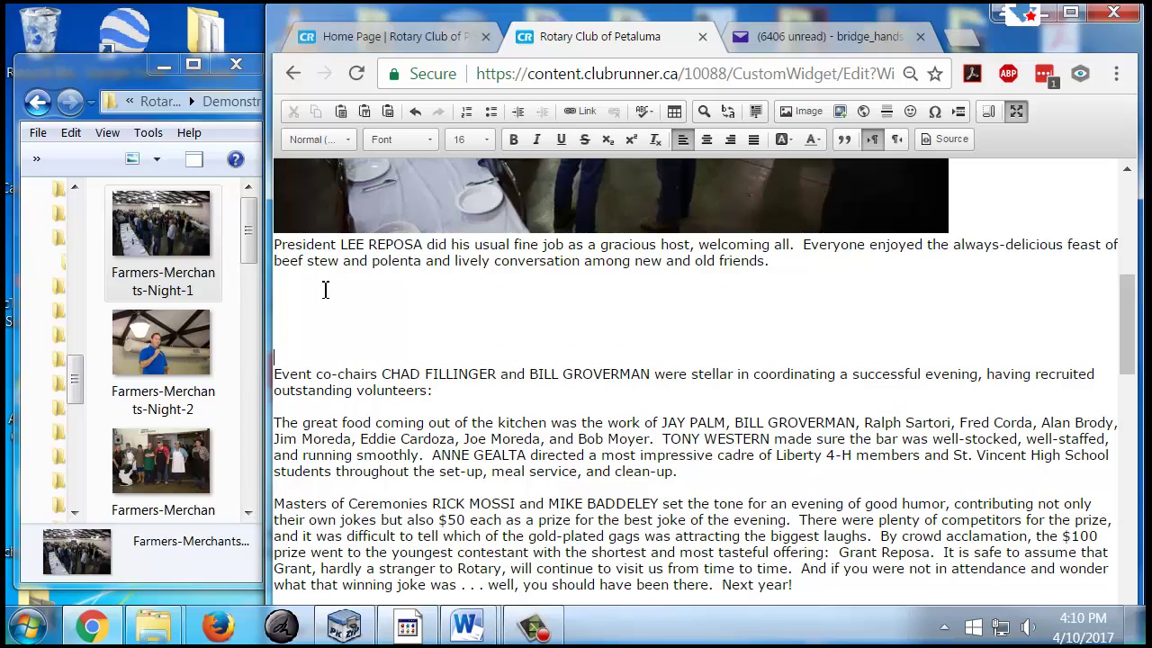
{"action": "left_click_drag", "start_coordinate": [131, 351], "coordinate": [452, 325]}
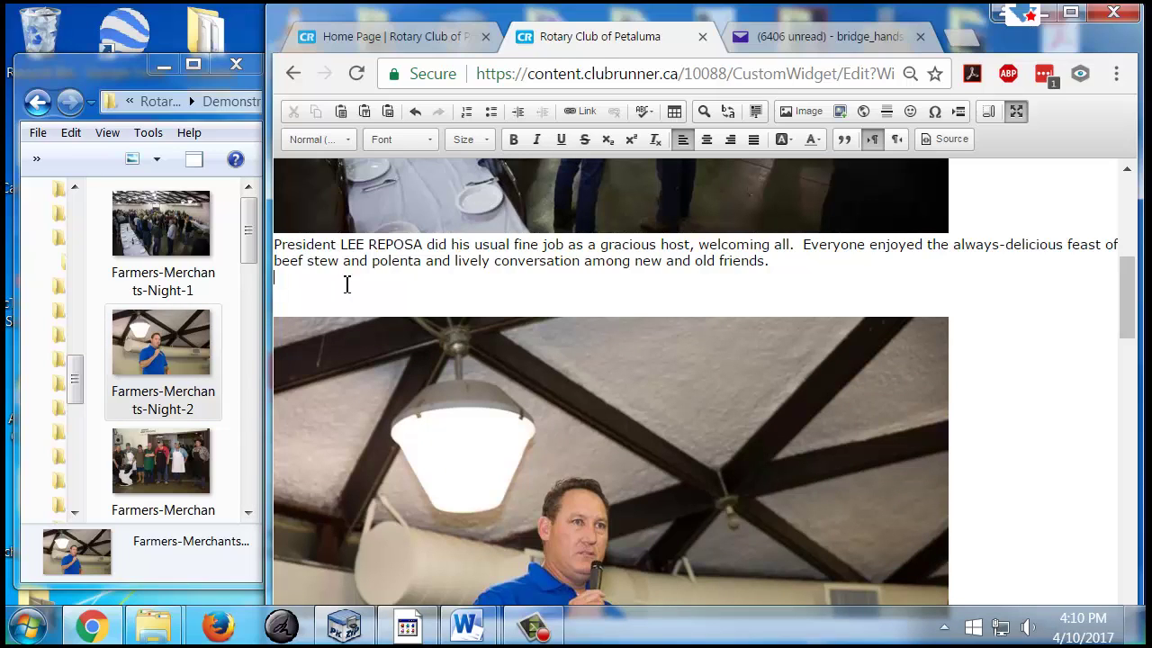
- Delete the three blank lines above and the two below the Farmers-Merchants-Night-2 photo
{"action": "key", "text": "Delete"}
{"action": "key", "text": "Delete"}
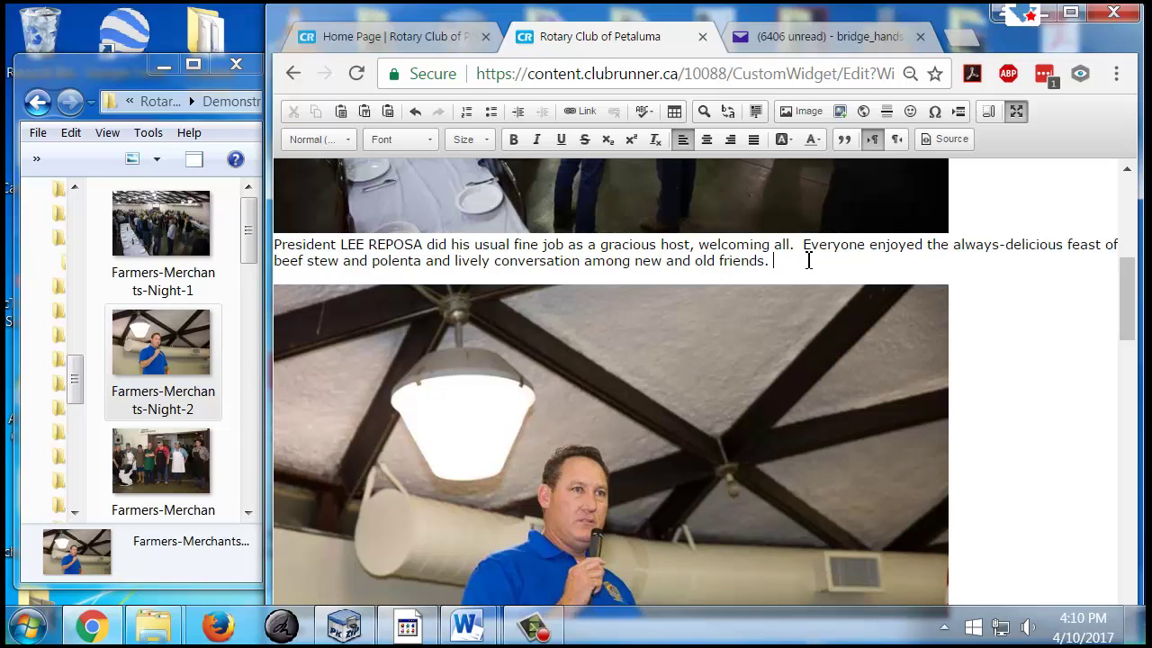
{"action": "key", "text": "Delete"}
{"action": "scroll", "coordinate": [727, 313], "scroll_direction": "down", "scroll_amount": 1}
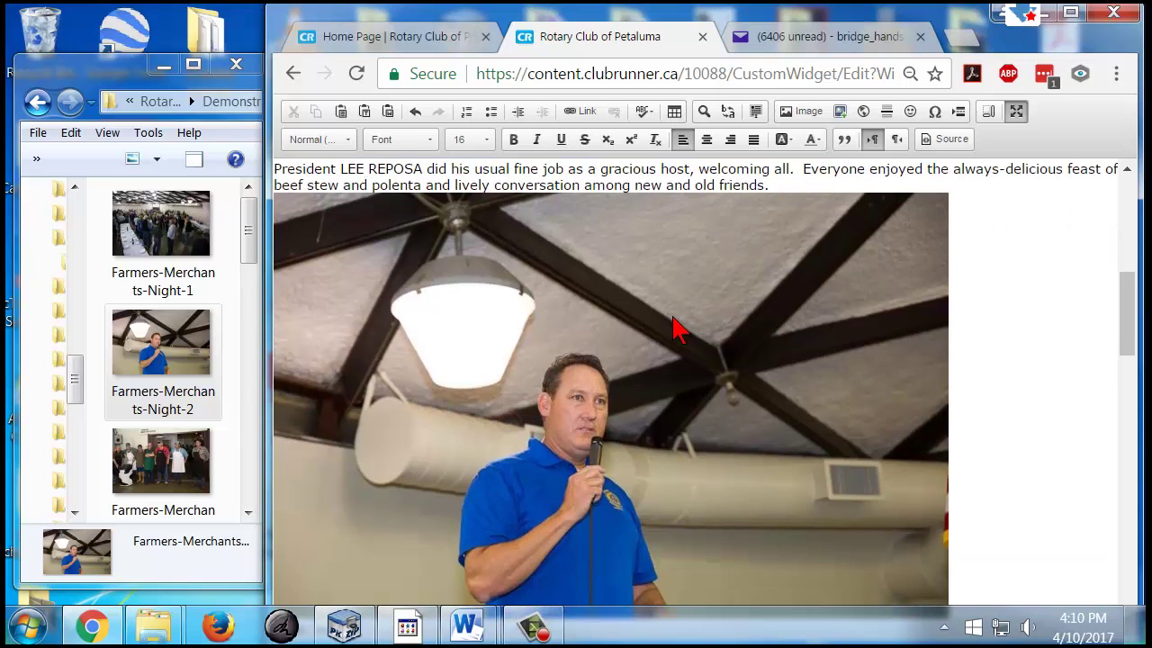
{"action": "scroll", "coordinate": [747, 238], "scroll_direction": "down", "scroll_amount": 1}
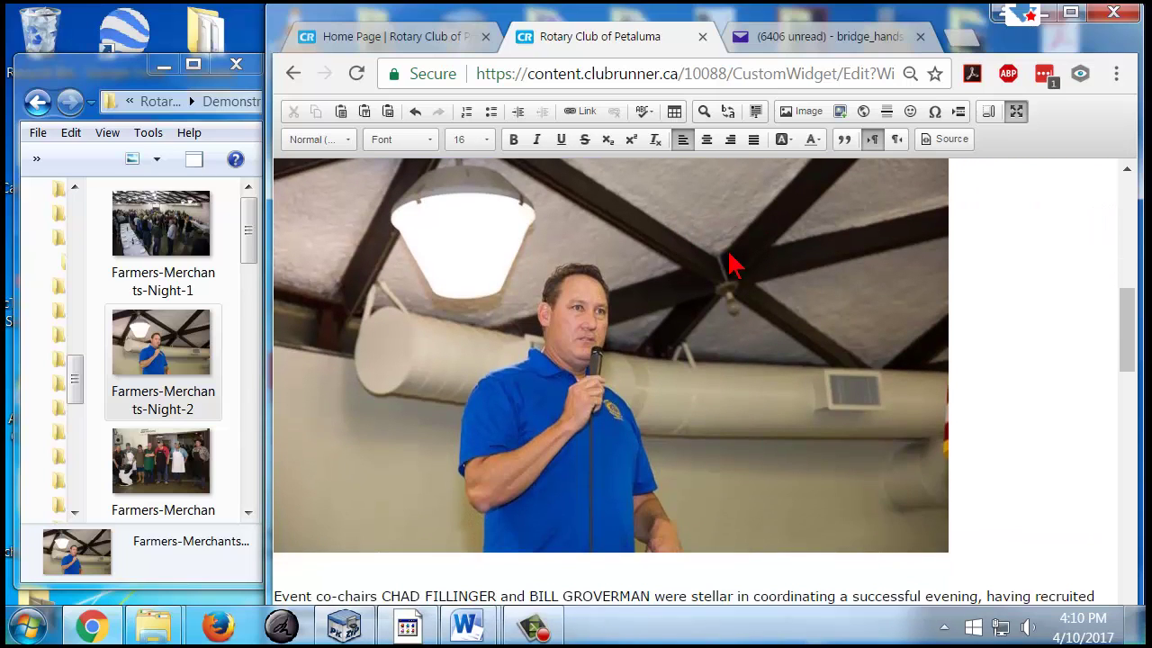
{"action": "scroll", "coordinate": [729, 263], "scroll_direction": "down", "scroll_amount": 3}
{"action": "left_click", "coordinate": [347, 361]}
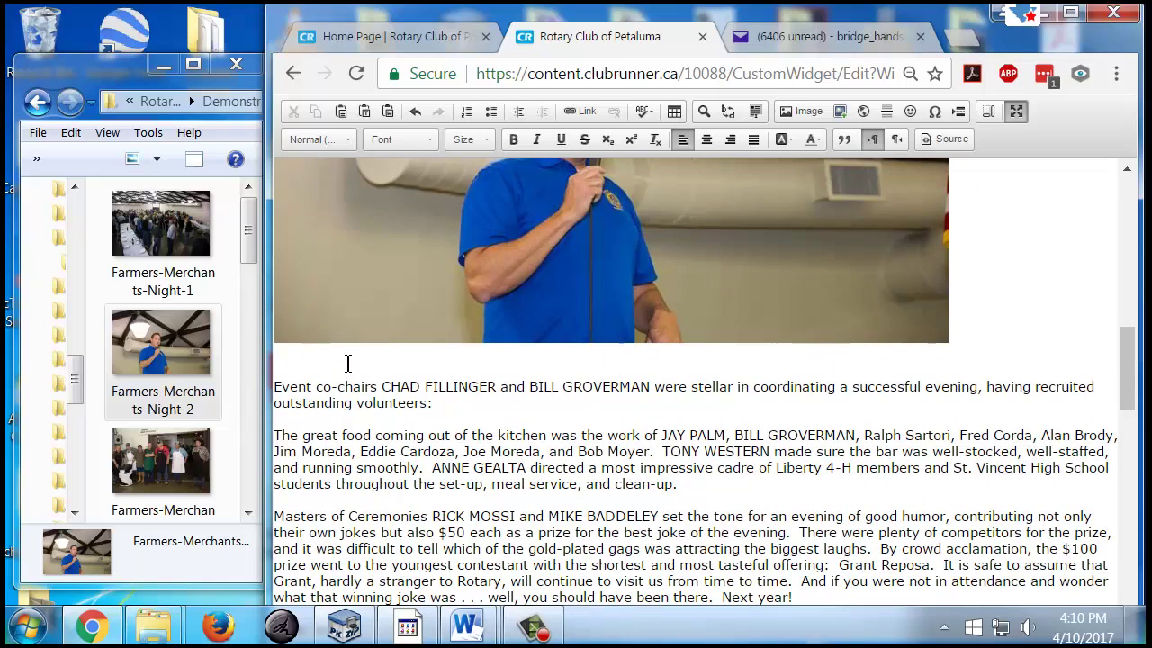
{"action": "key", "text": "Delete"}
{"action": "key", "text": "Delete"}
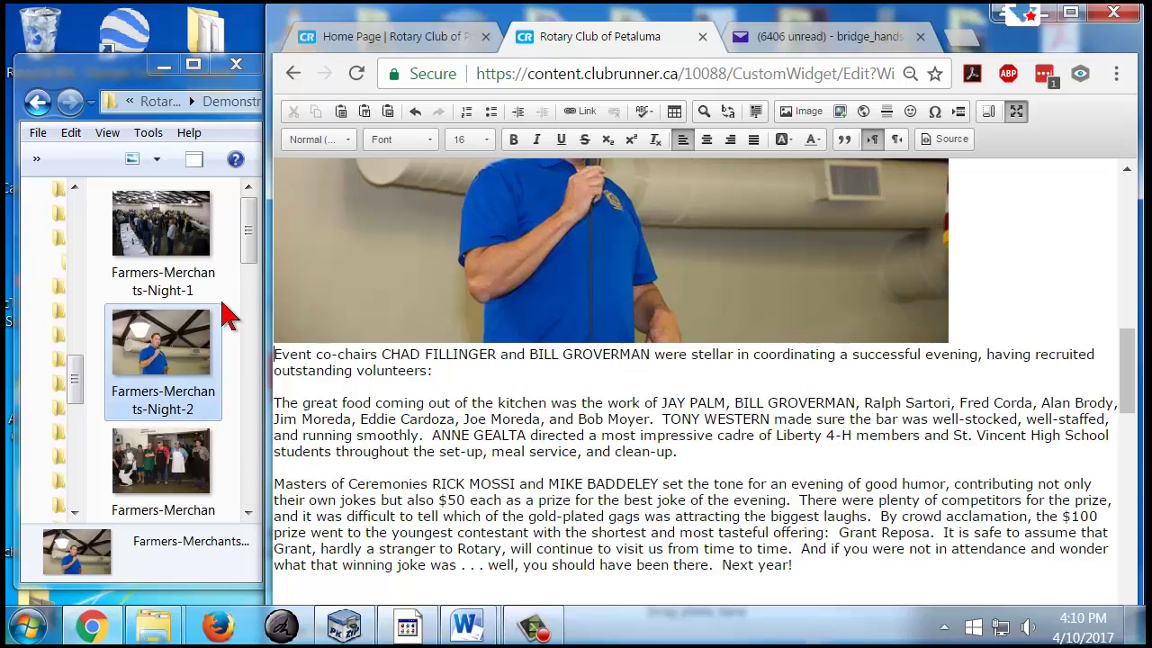
- Set the insertion point after "outstanding volunteers:" and select the Farmers-Merchants-Night-9 photo in the Demonstration folder
{"action": "left_click_drag", "start_coordinate": [248, 255], "coordinate": [290, 356]}
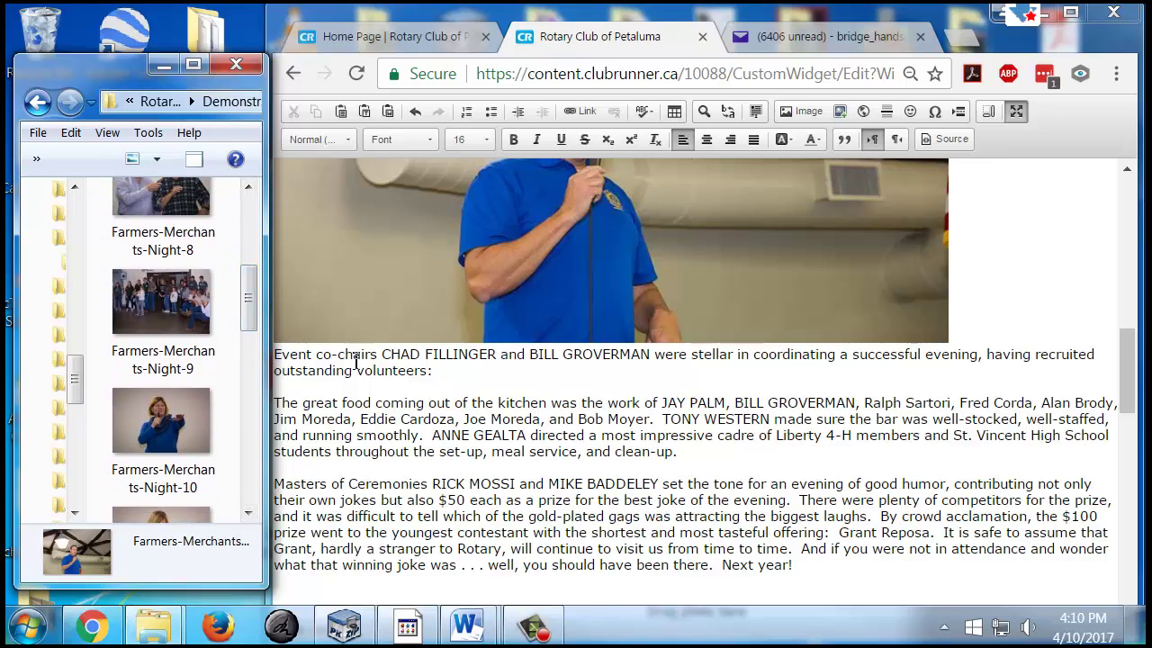
{"action": "left_click", "coordinate": [450, 372]}
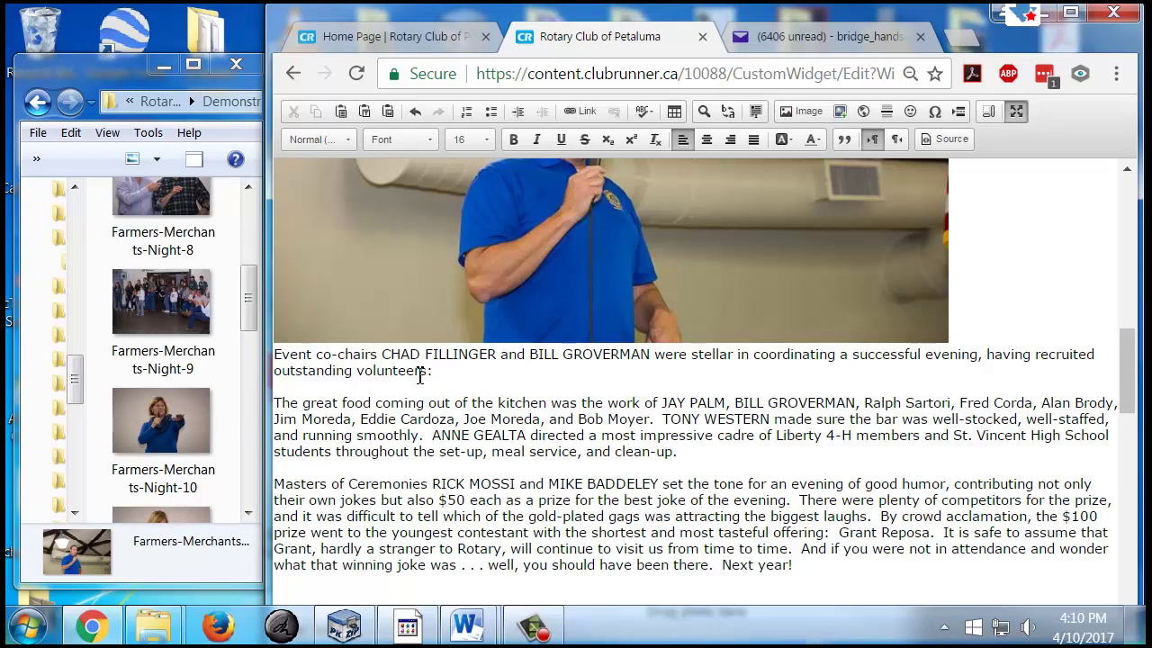
{"action": "mouse_move", "coordinate": [249, 296]}
{"action": "left_mouse_down"}
{"action": "mouse_move", "coordinate": [249, 207]}
{"action": "mouse_move", "coordinate": [251, 289]}
{"action": "left_mouse_up"}
{"action": "left_click", "coordinate": [155, 351]}
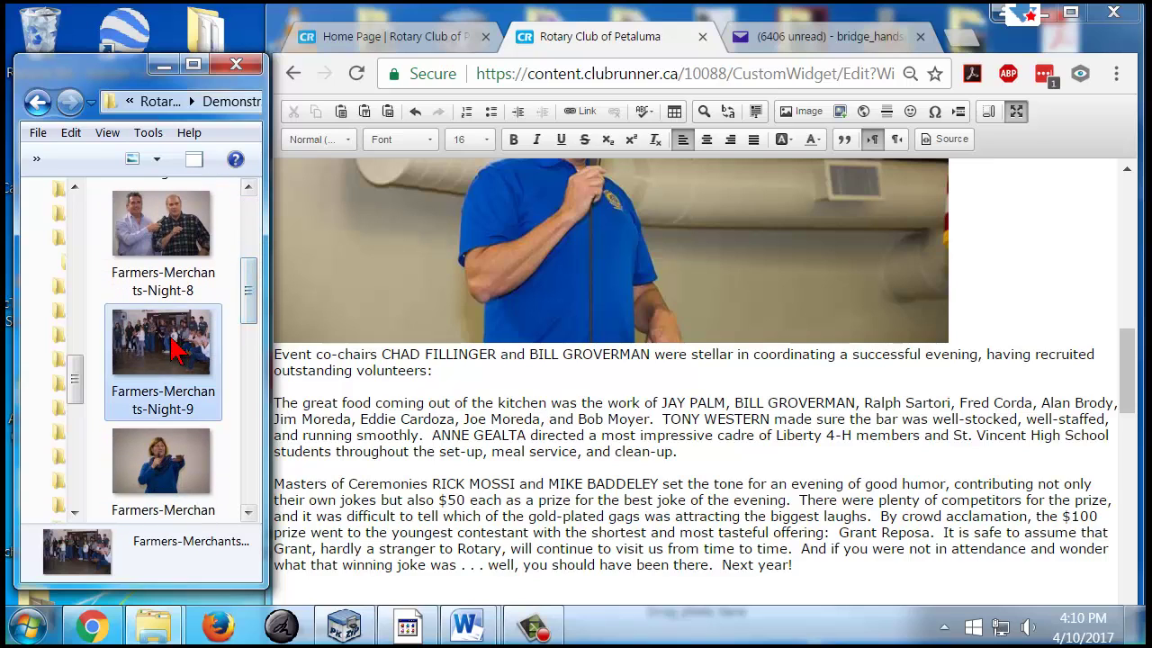
{"action": "mouse_move", "coordinate": [155, 356]}
{"action": "left_mouse_down"}
{"action": "mouse_move", "coordinate": [264, 380]}
{"action": "mouse_move", "coordinate": [489, 391]}
{"action": "mouse_move", "coordinate": [164, 360]}
{"action": "left_mouse_up"}
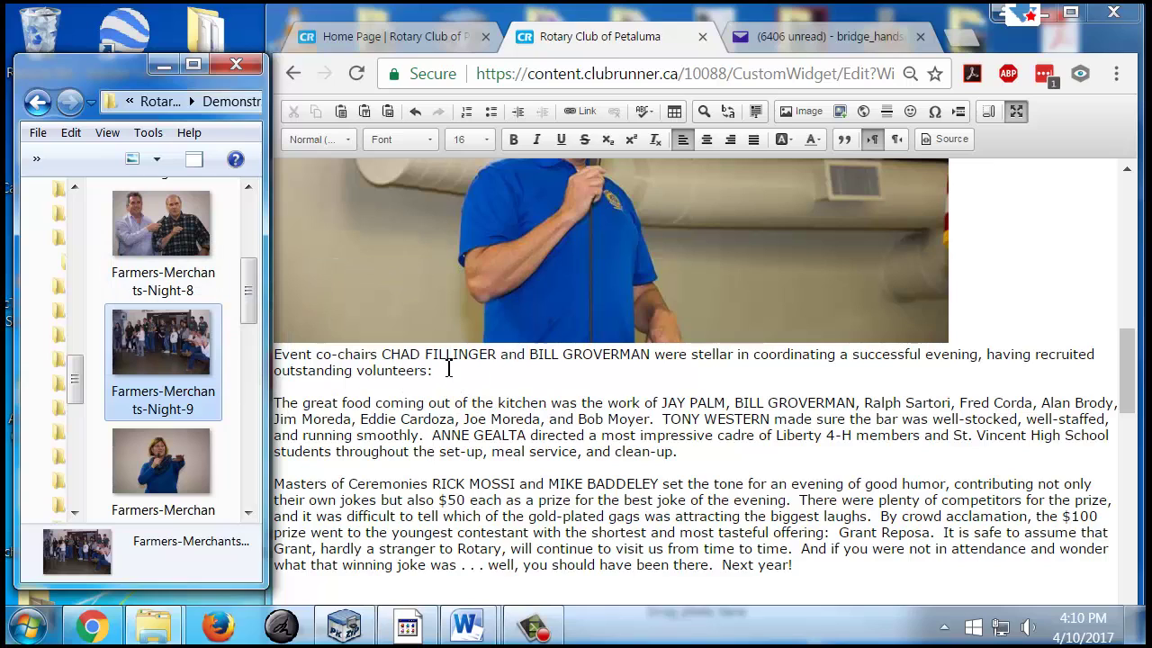
- Delete the line breaks and the first letter following "outstanding volunteers:", then reselect the Farmers-Merchants-Night-9 photo
{"action": "key", "text": "Delete"}
{"action": "key", "text": "Delete"}
{"action": "key", "text": "Delete"}
{"action": "left_click", "coordinate": [155, 349]}
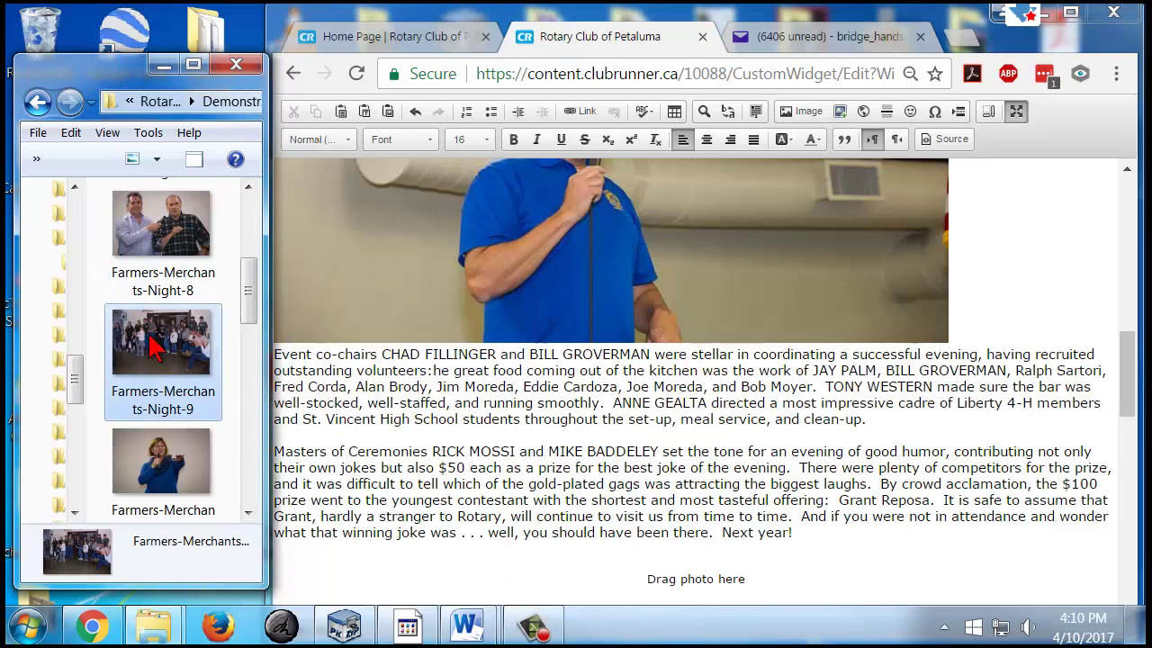
{"action": "left_click", "coordinate": [436, 419]}
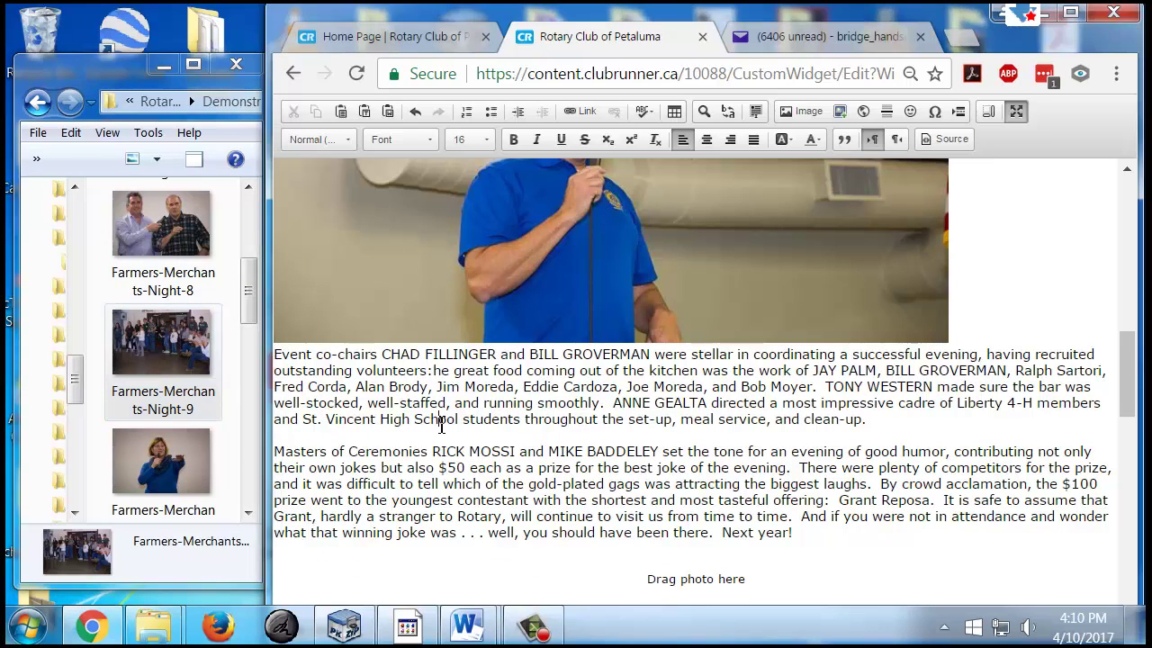
- Check the article's text and photo placement from the first photo down to the remaining placeholders
{"action": "scroll", "coordinate": [459, 394], "scroll_direction": "down", "scroll_amount": 3}
{"action": "scroll", "coordinate": [469, 398], "scroll_direction": "up", "scroll_amount": 5}
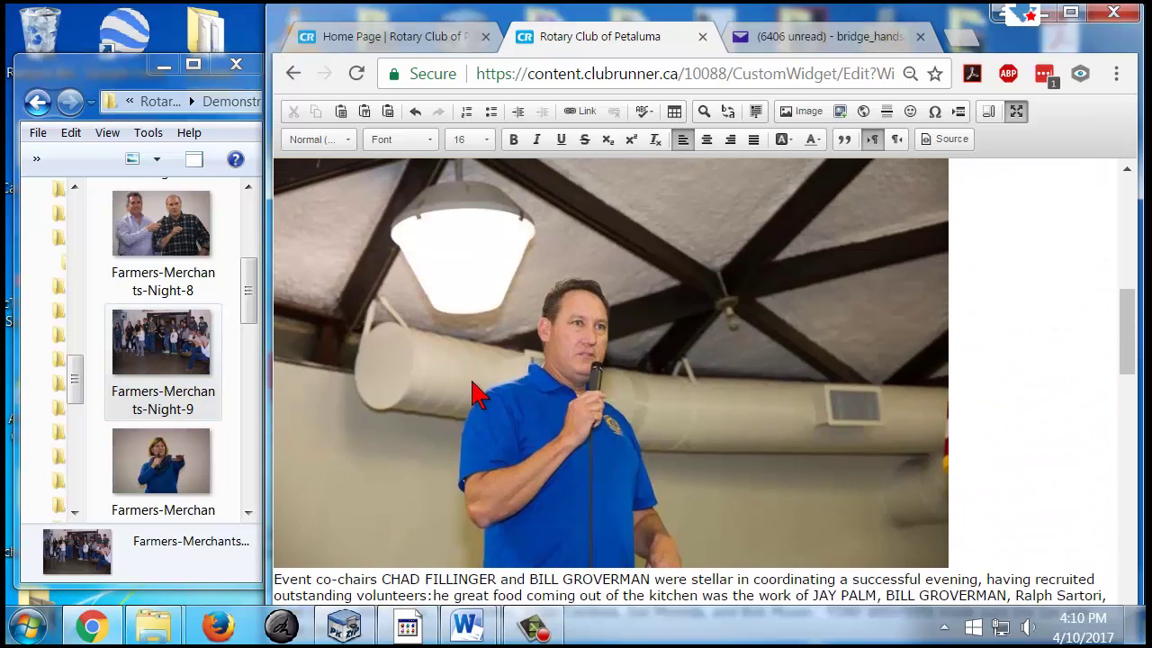
{"action": "scroll", "coordinate": [513, 364], "scroll_direction": "down", "scroll_amount": 4}
{"action": "scroll", "coordinate": [513, 365], "scroll_direction": "up", "scroll_amount": 1}
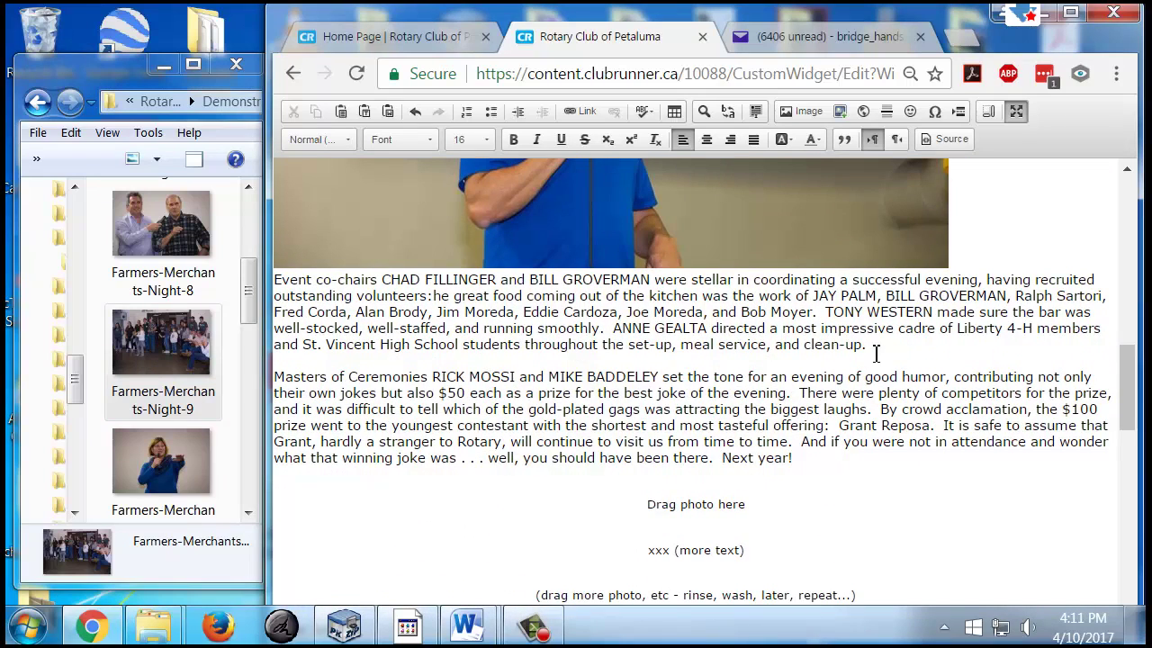
{"action": "scroll", "coordinate": [686, 354], "scroll_direction": "up", "scroll_amount": 1}
{"action": "scroll", "coordinate": [522, 300], "scroll_direction": "up", "scroll_amount": 7}
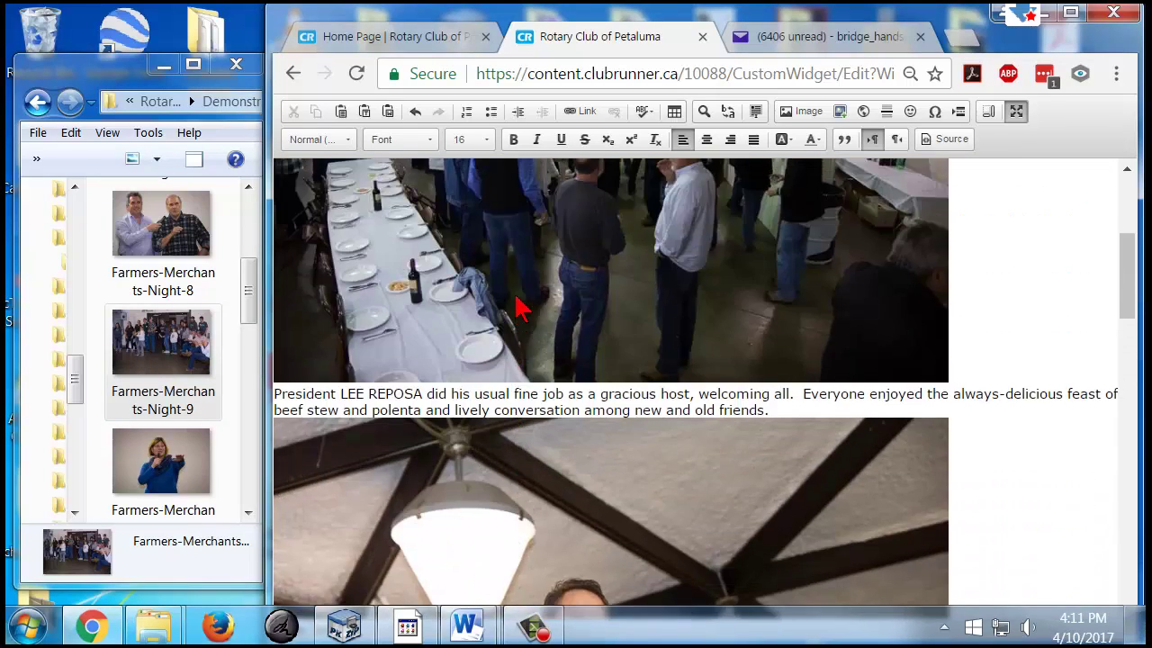
{"action": "scroll", "coordinate": [522, 306], "scroll_direction": "down", "scroll_amount": 8}
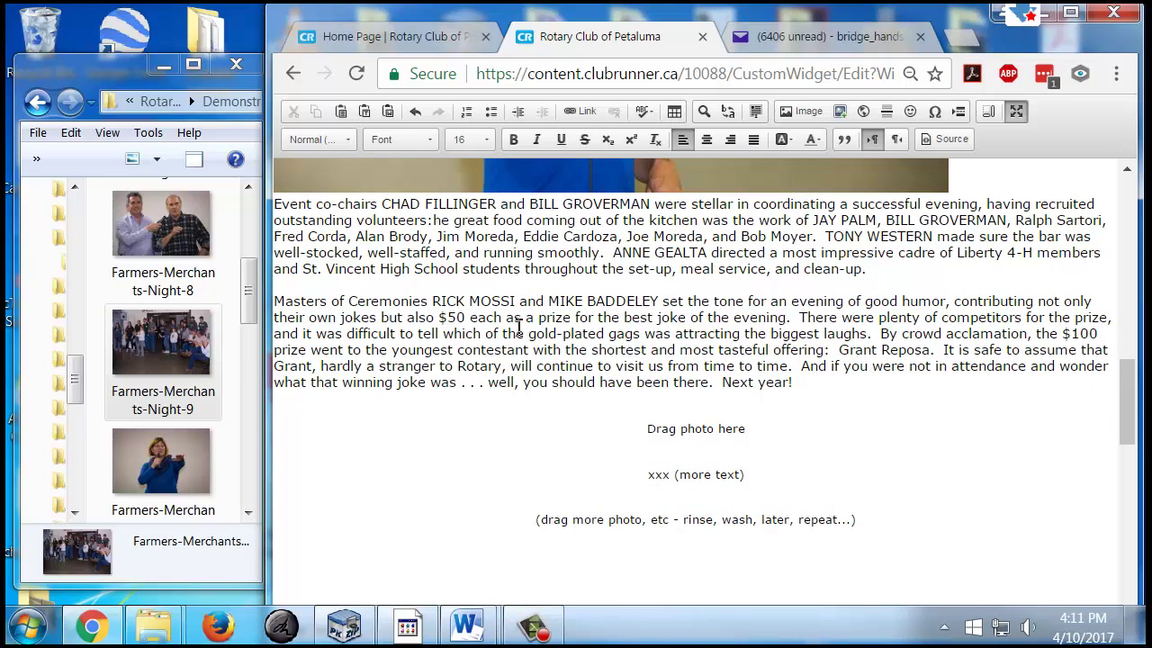
- Undo the deletion of the "T" in "The great food" and add six blank lines between it and "outstanding volunteers:"
{"action": "key", "text": "ctrl+z"}
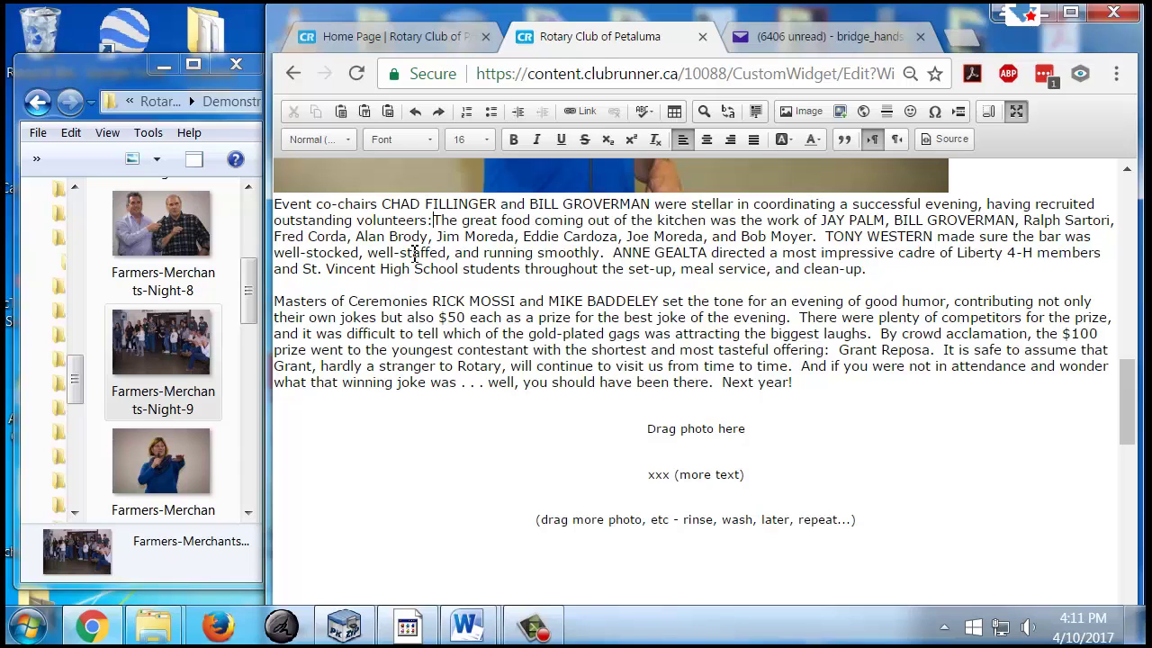
{"action": "key", "text": "Return"}
{"action": "key", "text": "Return"}
{"action": "key", "text": "Return"}
{"action": "key", "text": "Return"}
{"action": "key", "text": "Return"}
{"action": "key", "text": "Return"}
{"action": "key", "text": "Return"}
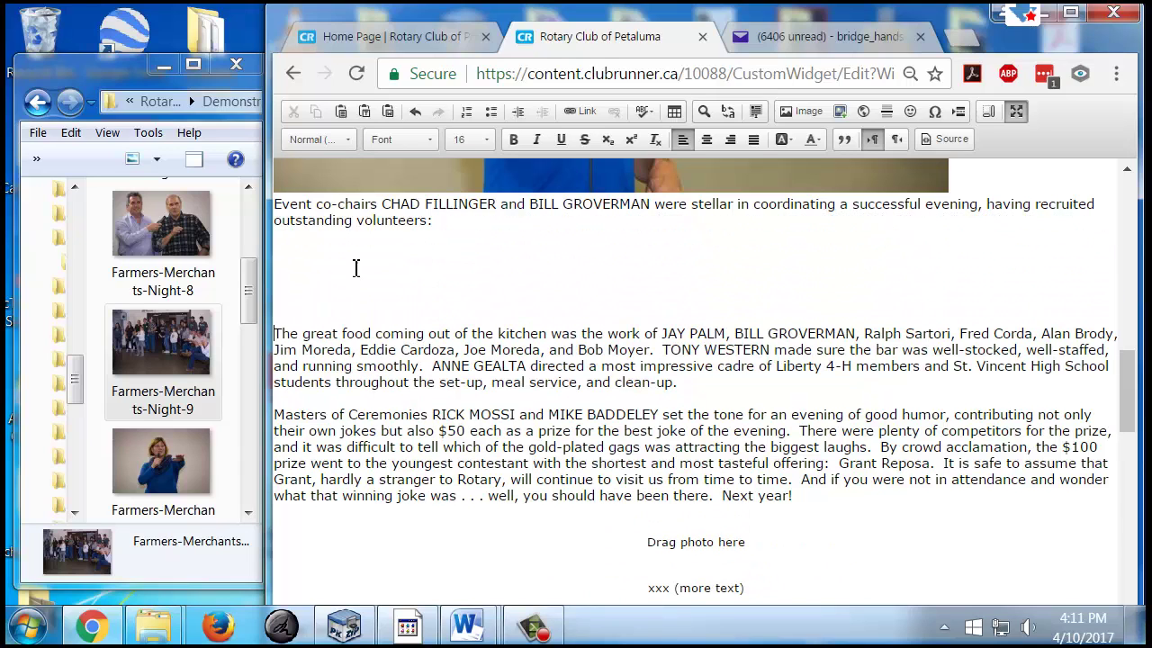
- Insert the Farmers-Merchants-Night-9 photo below "outstanding volunteers:" and remove the blank line above it
{"action": "left_click_drag", "start_coordinate": [160, 344], "coordinate": [315, 288]}
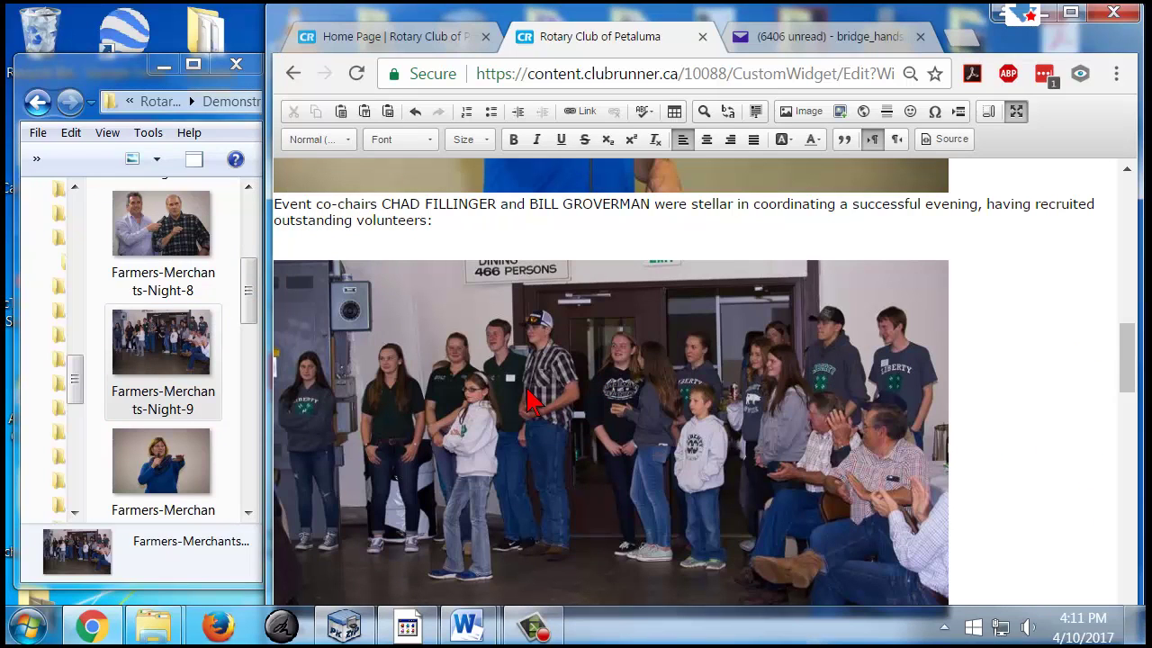
{"action": "left_click", "coordinate": [394, 247]}
{"action": "key", "text": "BackSpace"}
{"action": "scroll", "coordinate": [508, 351], "scroll_direction": "down", "scroll_amount": 1}
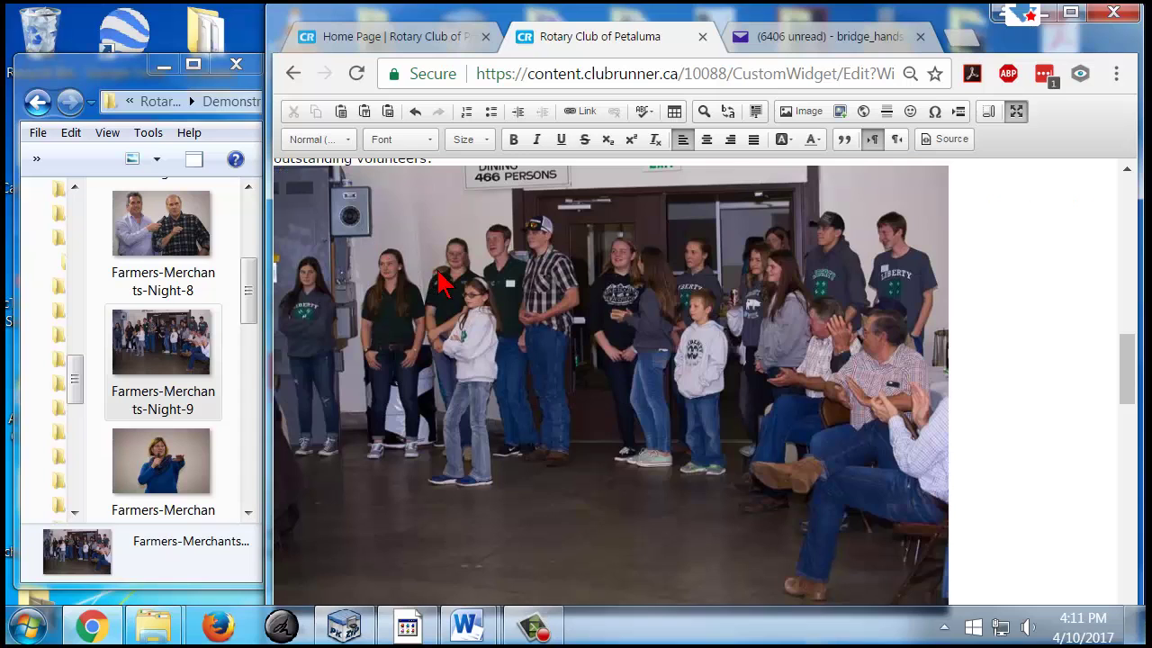
{"action": "scroll", "coordinate": [441, 284], "scroll_direction": "up", "scroll_amount": 1}
{"action": "scroll", "coordinate": [441, 285], "scroll_direction": "down", "scroll_amount": 3}
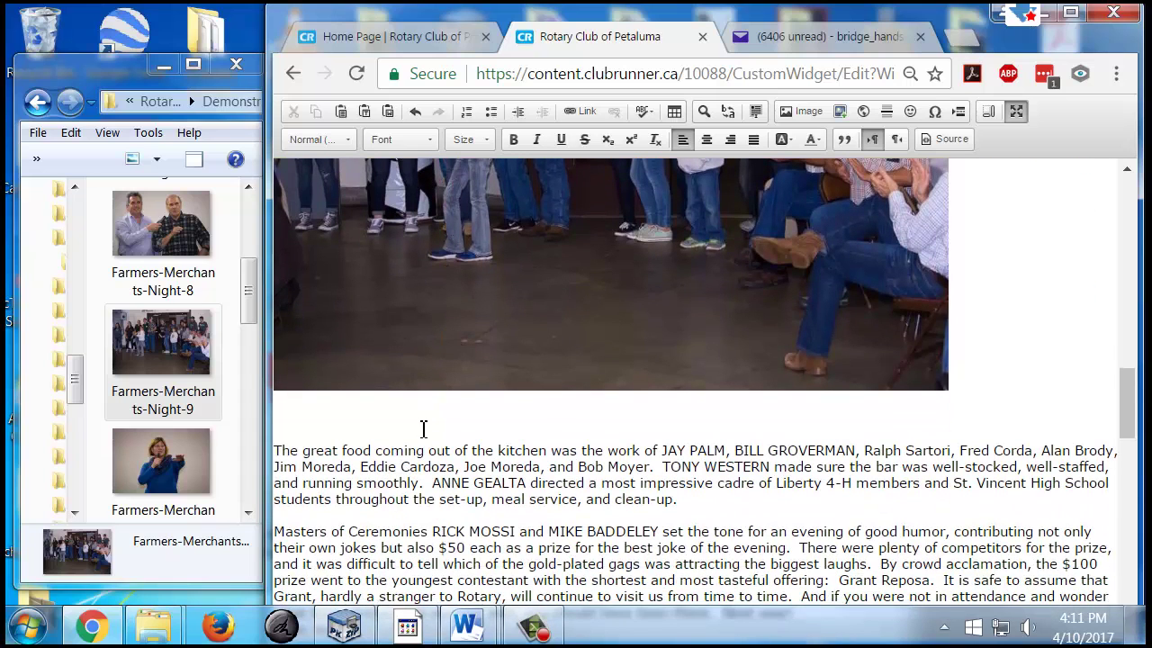
{"action": "scroll", "coordinate": [529, 335], "scroll_direction": "up", "scroll_amount": 2}
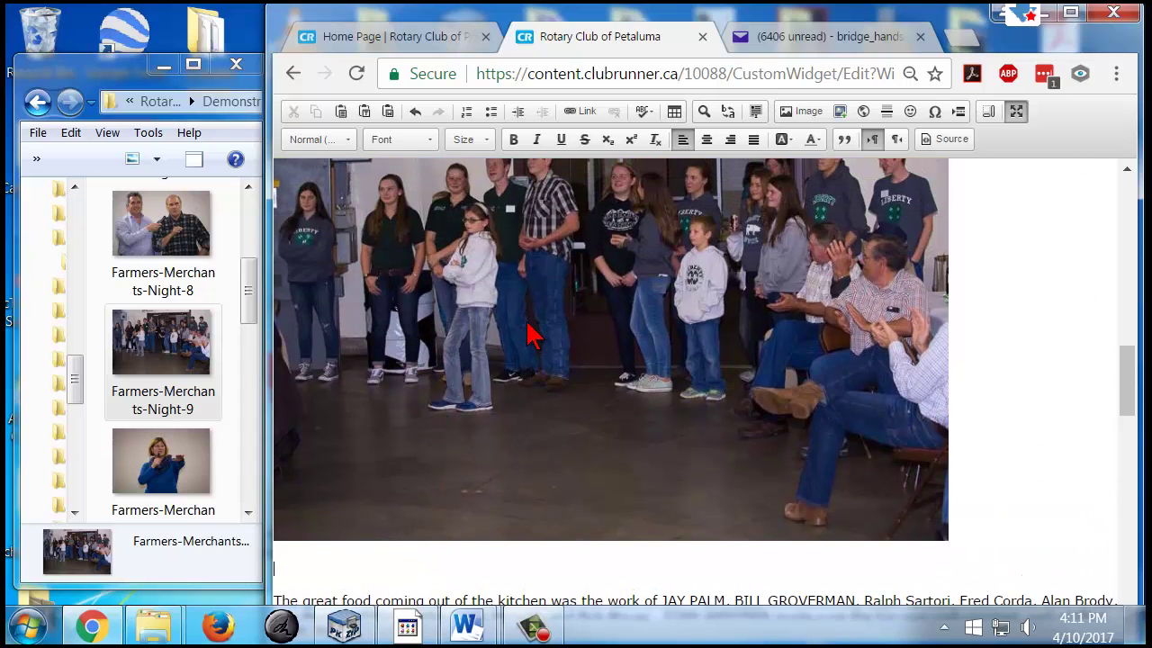
- Select the Farmers-Merchants-Night-7 photo in the Demonstration folder
{"action": "left_click_drag", "start_coordinate": [249, 300], "coordinate": [252, 268]}
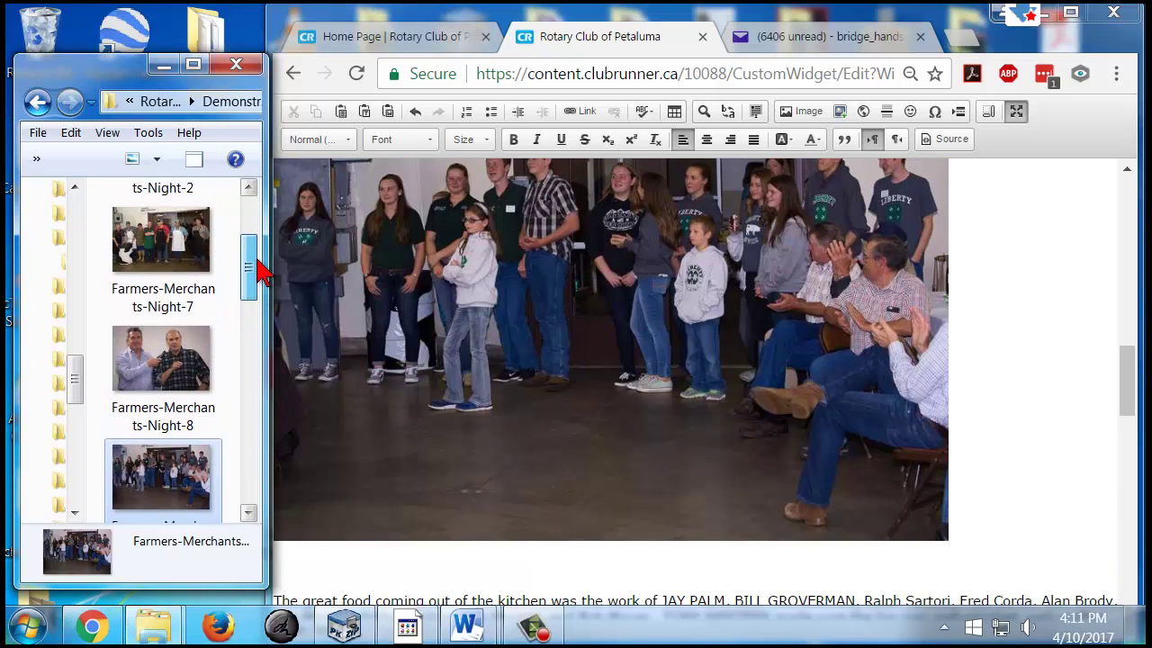
{"action": "left_click", "coordinate": [180, 255]}
{"action": "scroll", "coordinate": [175, 270], "scroll_direction": "down", "scroll_amount": 1}
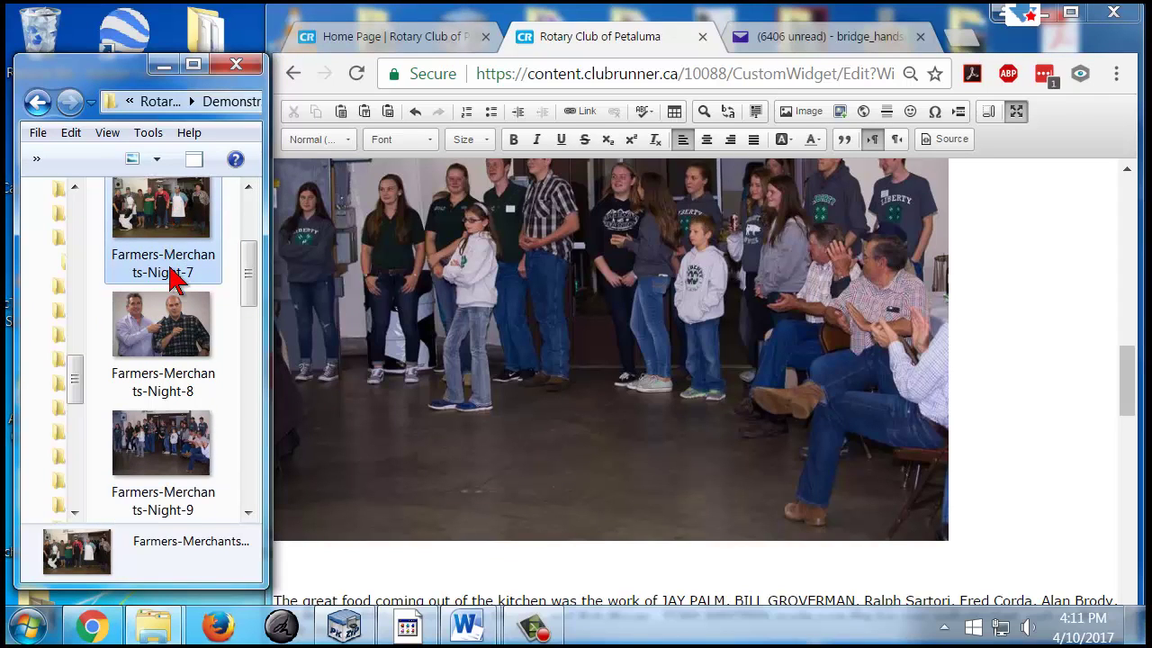
- Set the width of the Farmers-Merchants-Night-9 photo in the article to 400 with its proportions locked
{"action": "left_click", "coordinate": [1014, 378]}
{"action": "scroll", "coordinate": [601, 326], "scroll_direction": "up", "scroll_amount": 2}
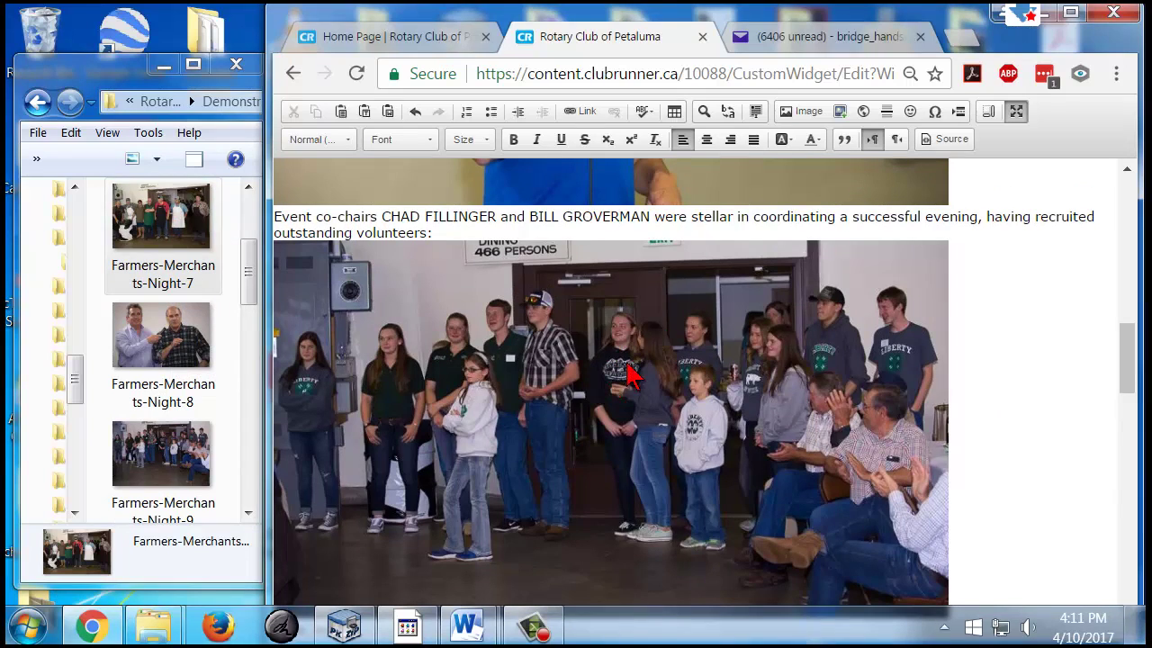
{"action": "double_click", "coordinate": [578, 387]}
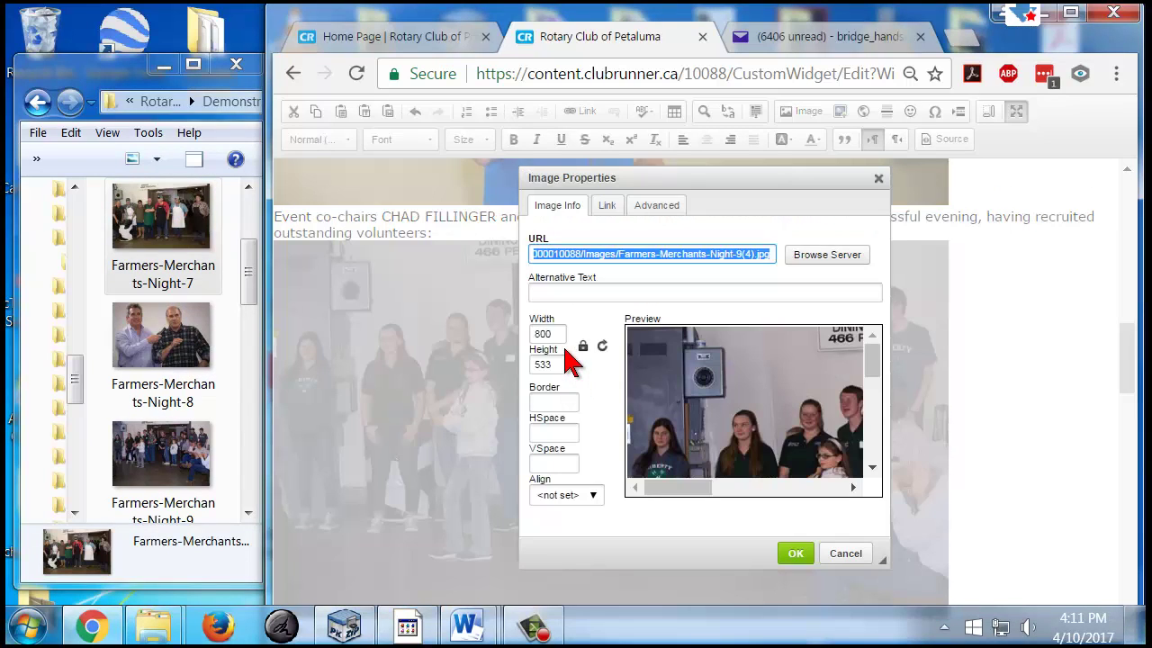
{"action": "key", "text": "Escape"}
{"action": "right_click", "coordinate": [546, 357]}
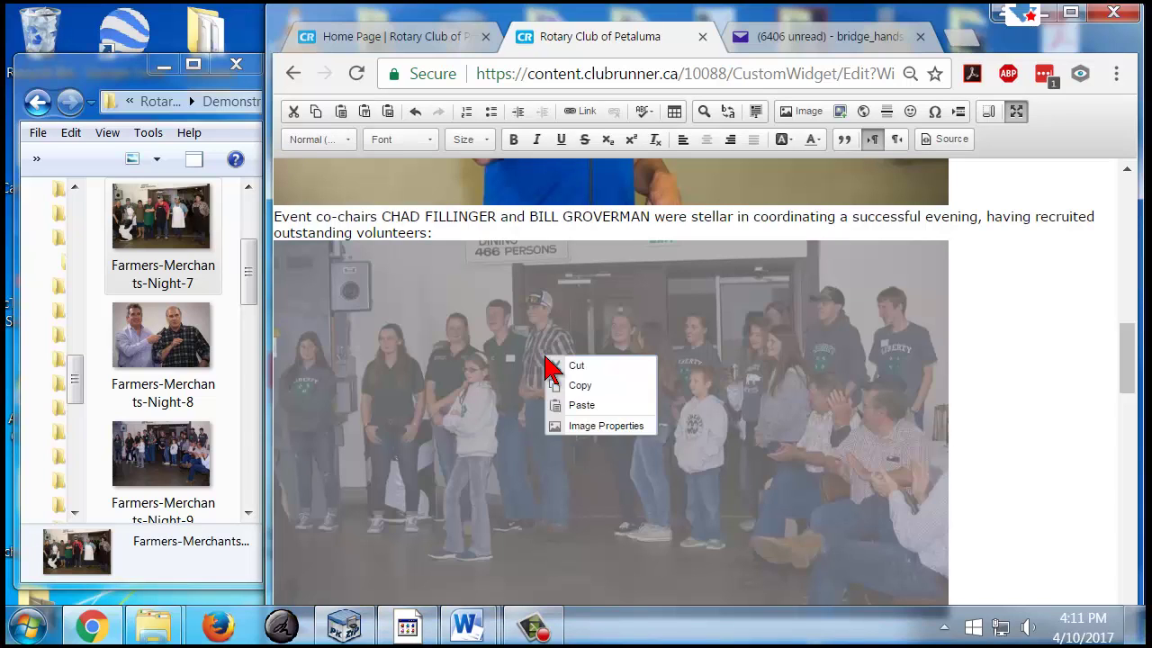
{"action": "left_click", "coordinate": [590, 429]}
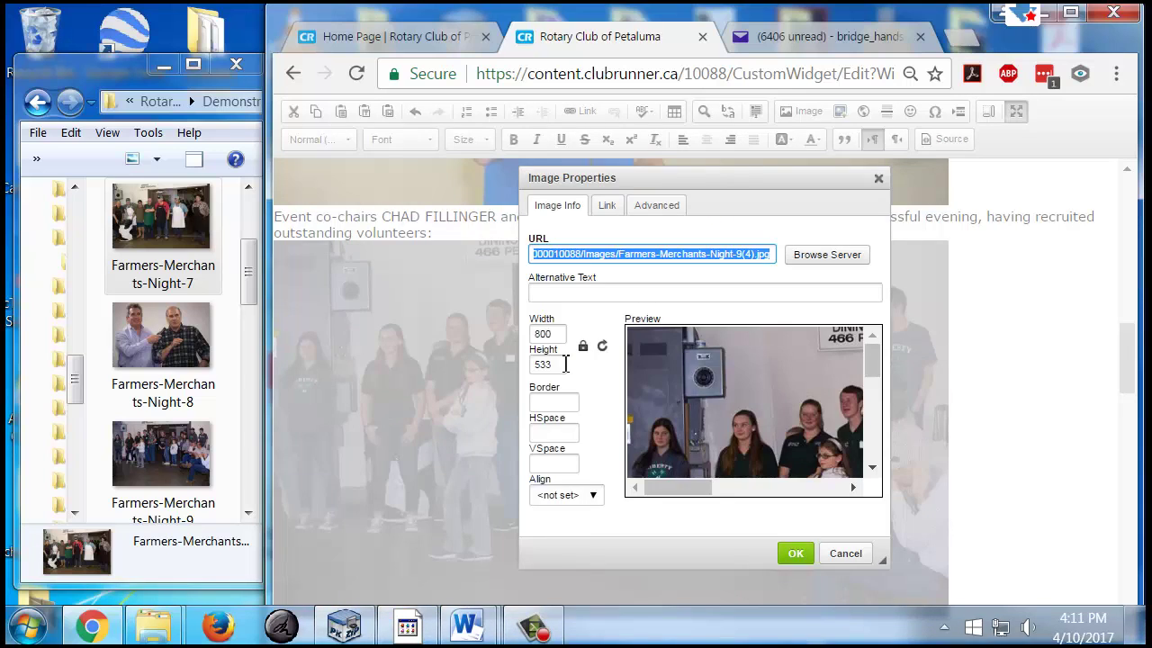
{"action": "left_click", "coordinate": [531, 334]}
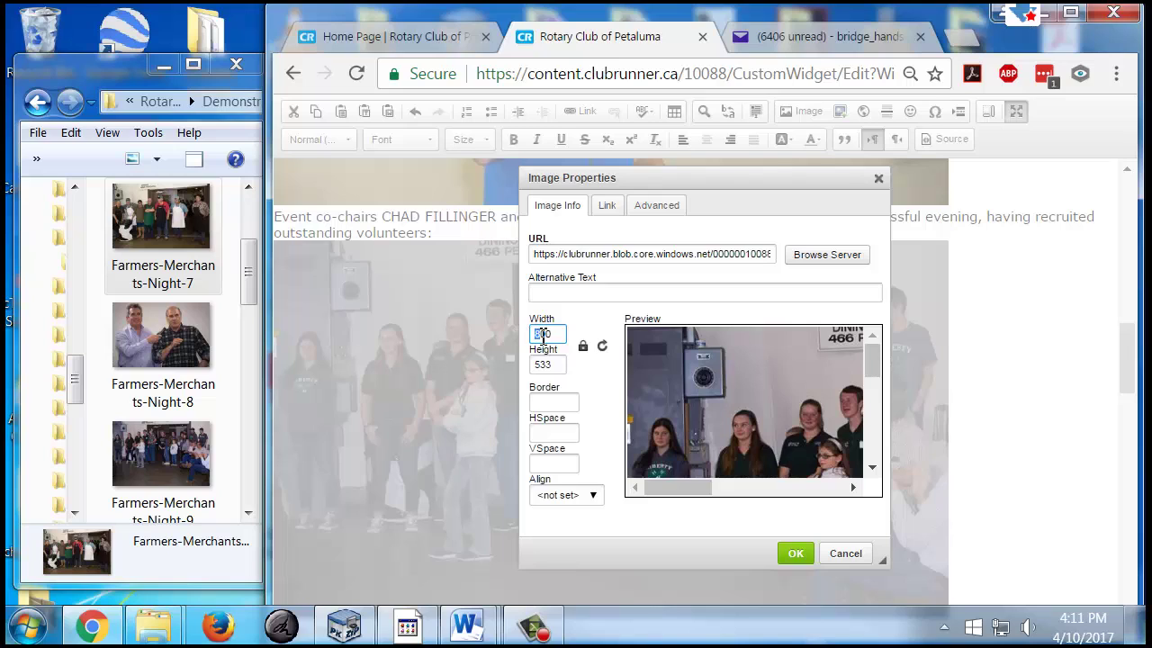
{"action": "type", "text": "400"}
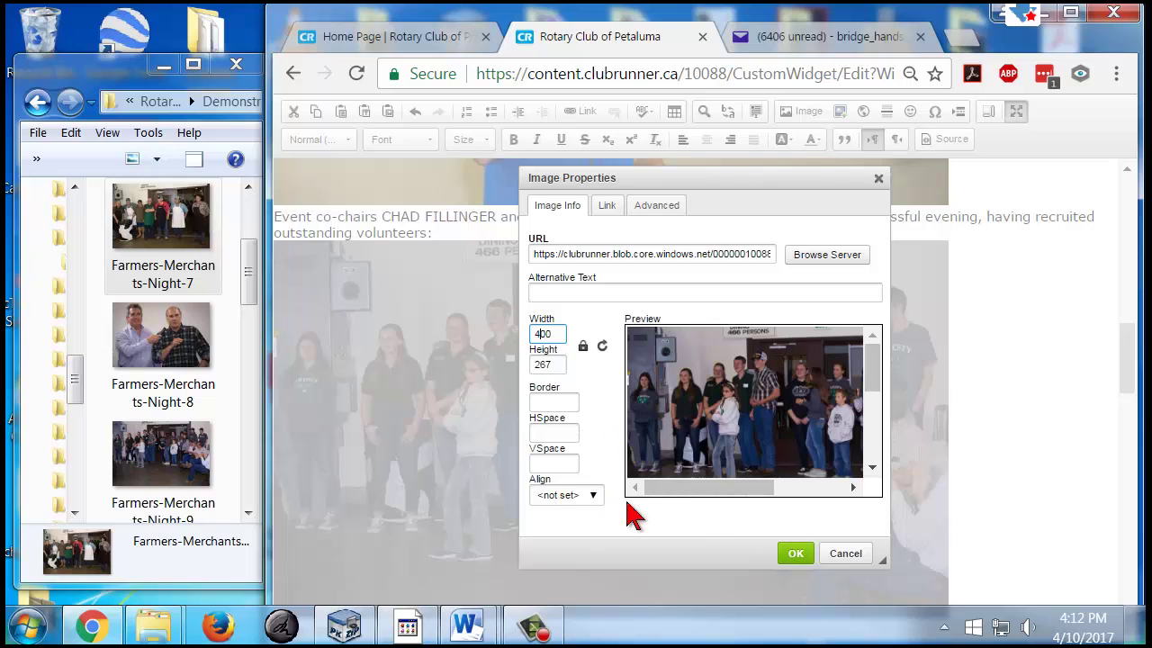
{"action": "left_click", "coordinate": [796, 553]}
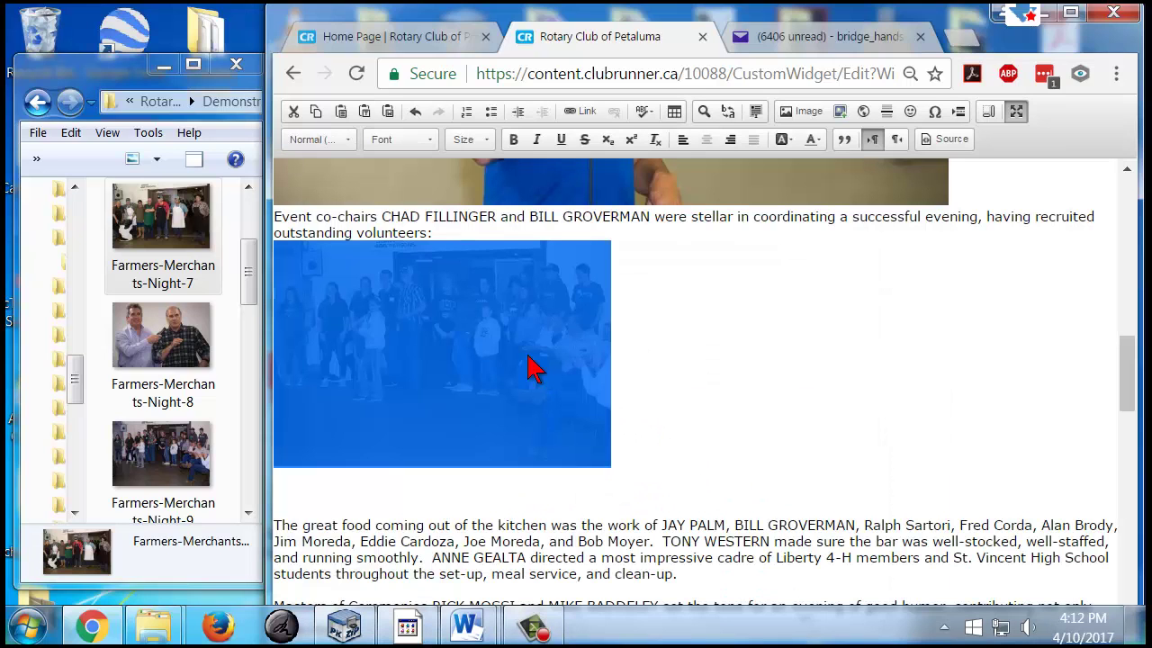
{"action": "left_click", "coordinate": [686, 339]}
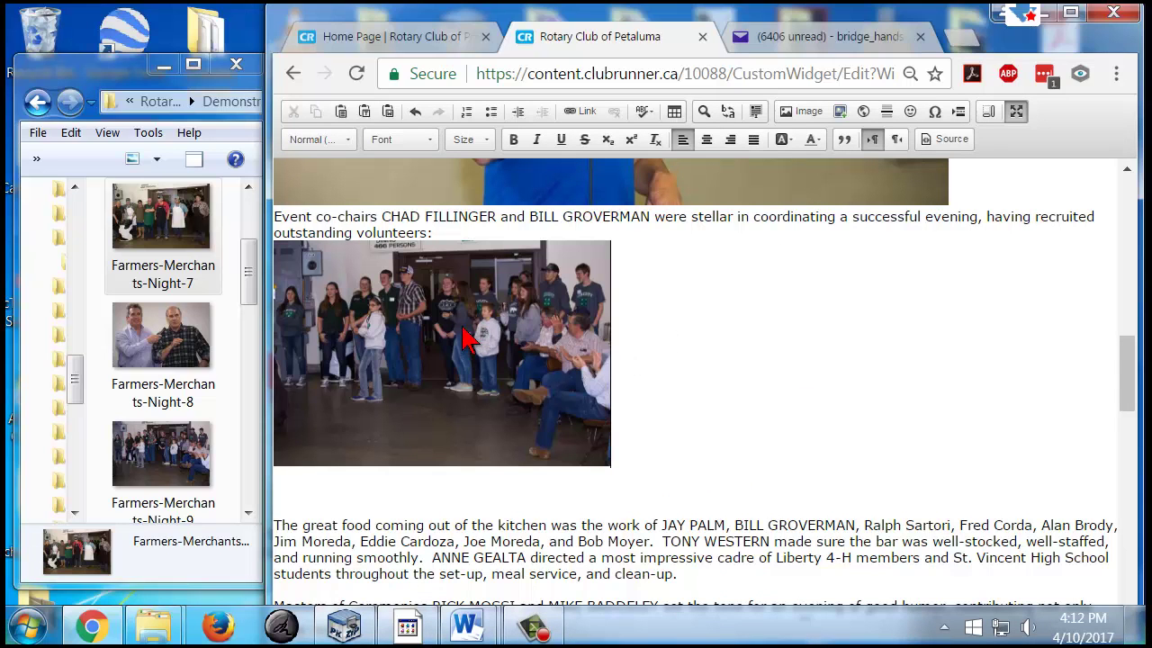
- Insert the Farmers-Merchants-Night-7 photo directly after the Farmers-Merchants-Night-9 photo in the article
{"action": "scroll", "coordinate": [465, 333], "scroll_direction": "down", "scroll_amount": 2}
{"action": "scroll", "coordinate": [423, 360], "scroll_direction": "up", "scroll_amount": 1}
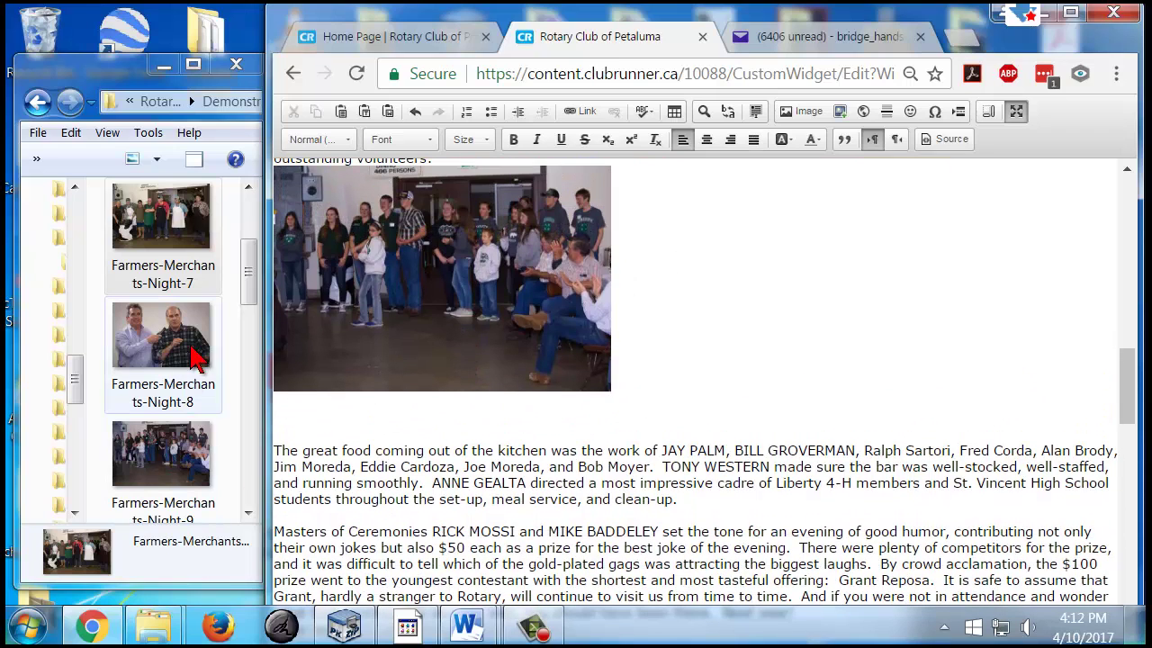
{"action": "left_click", "coordinate": [180, 232]}
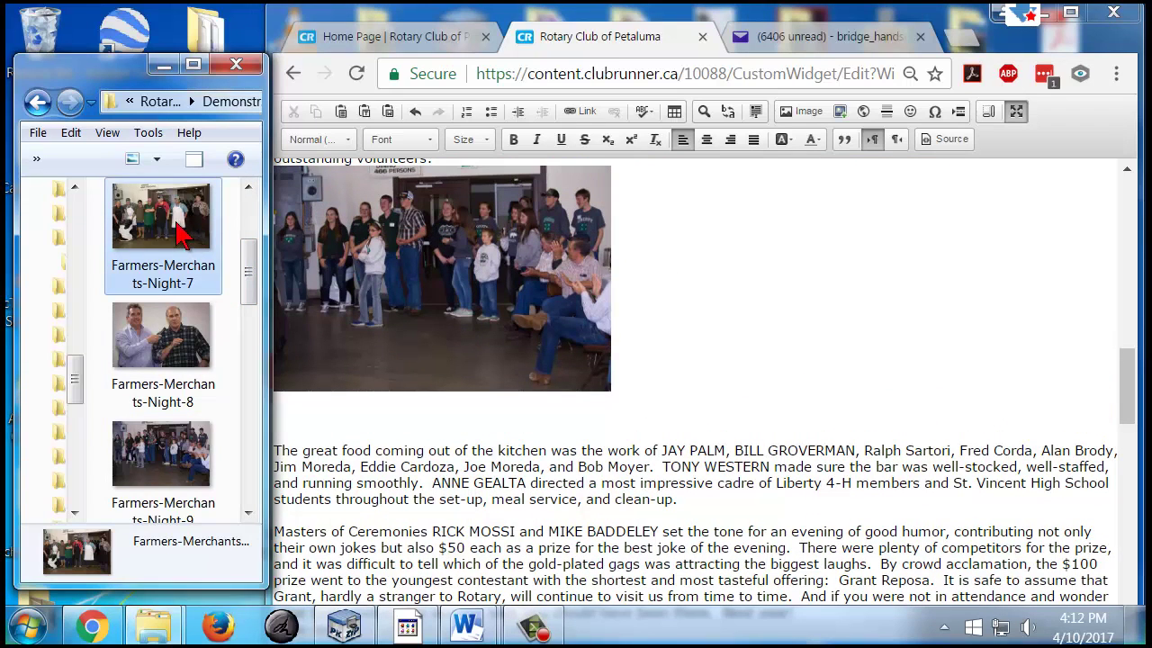
{"action": "left_click_drag", "start_coordinate": [162, 229], "coordinate": [765, 283]}
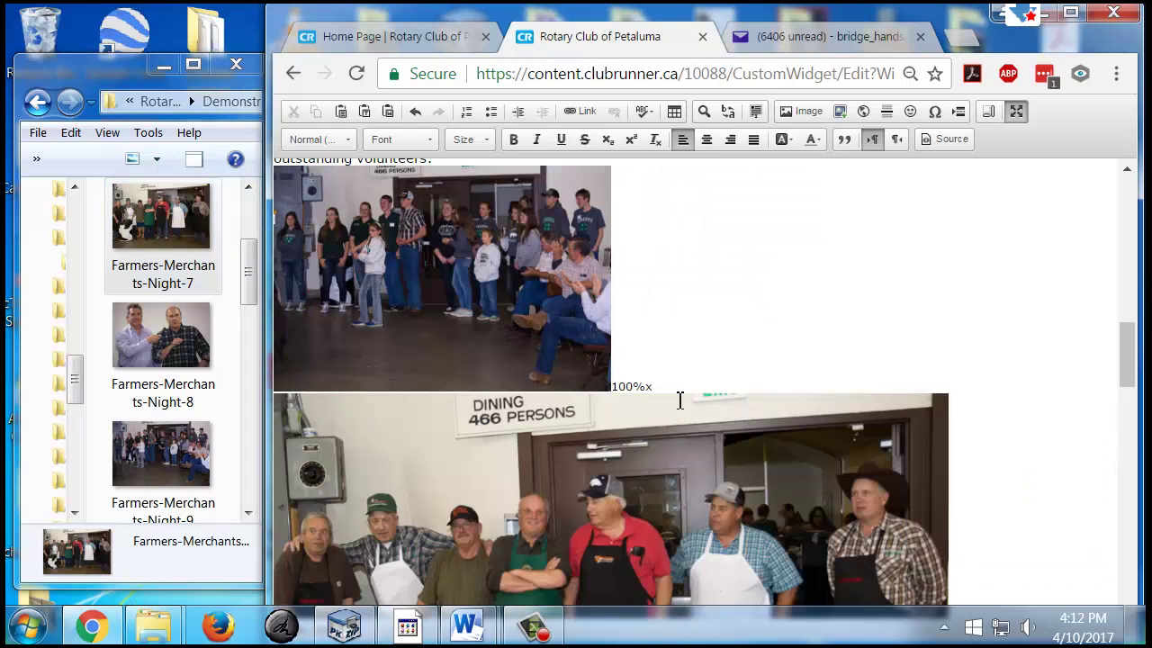
- Set the width of the inserted Farmers-Merchants-Night-7 photo to 400 in its image properties
{"action": "scroll", "coordinate": [676, 401], "scroll_direction": "down", "scroll_amount": 2}
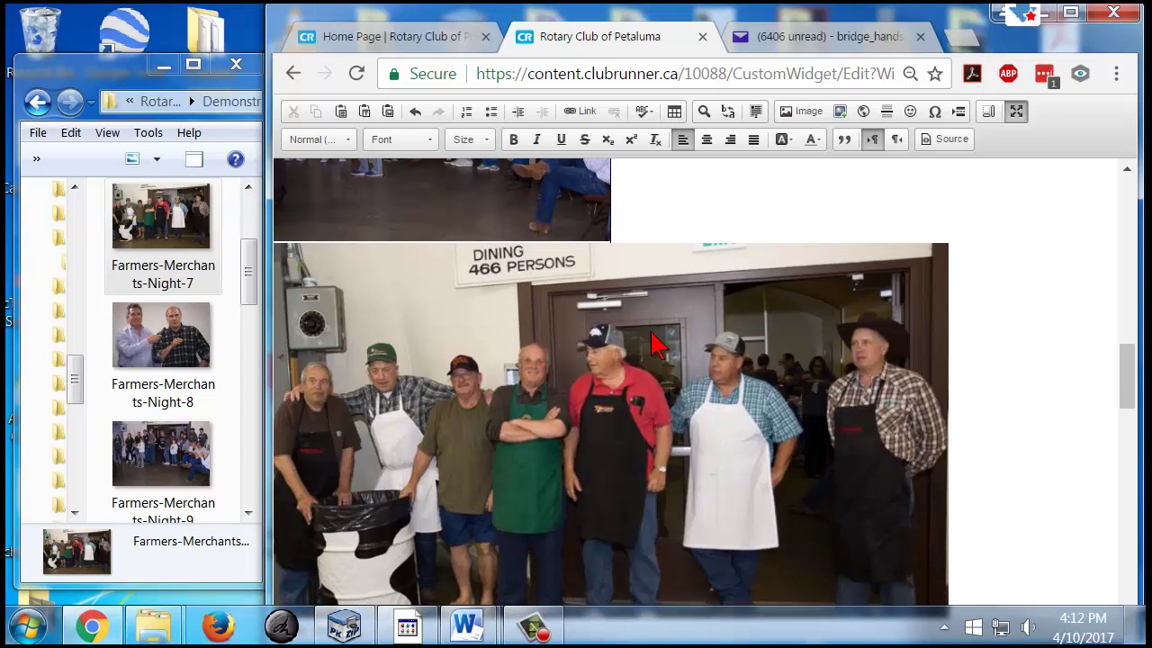
{"action": "left_click", "coordinate": [559, 345]}
{"action": "double_click", "coordinate": [558, 345]}
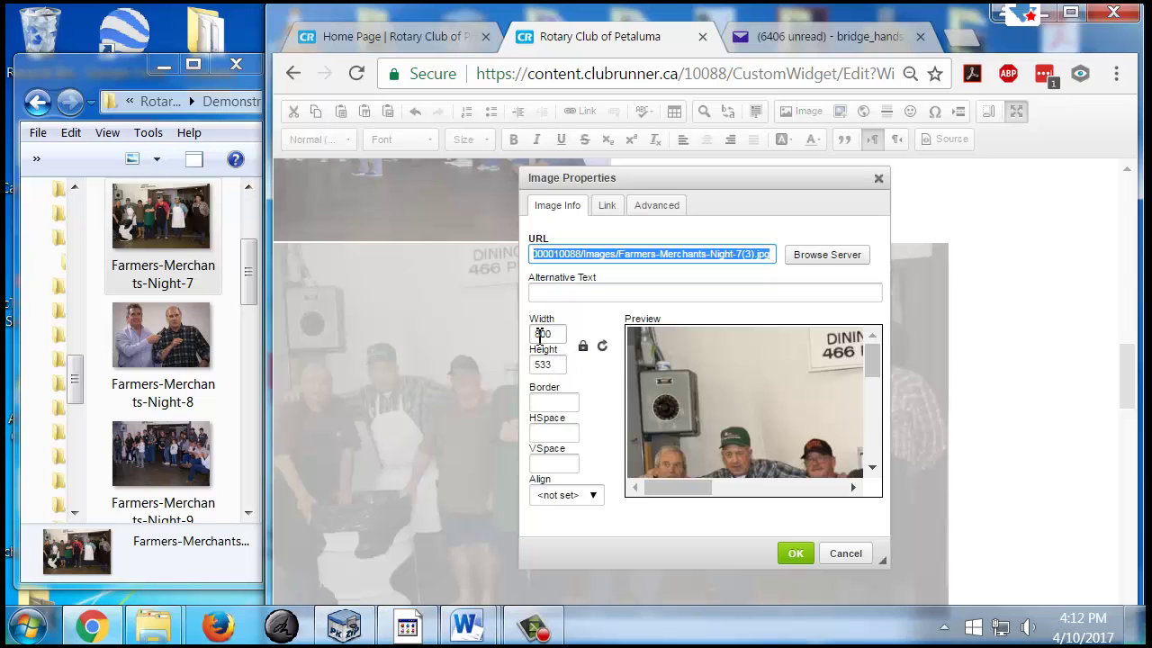
{"action": "double_click", "coordinate": [543, 334]}
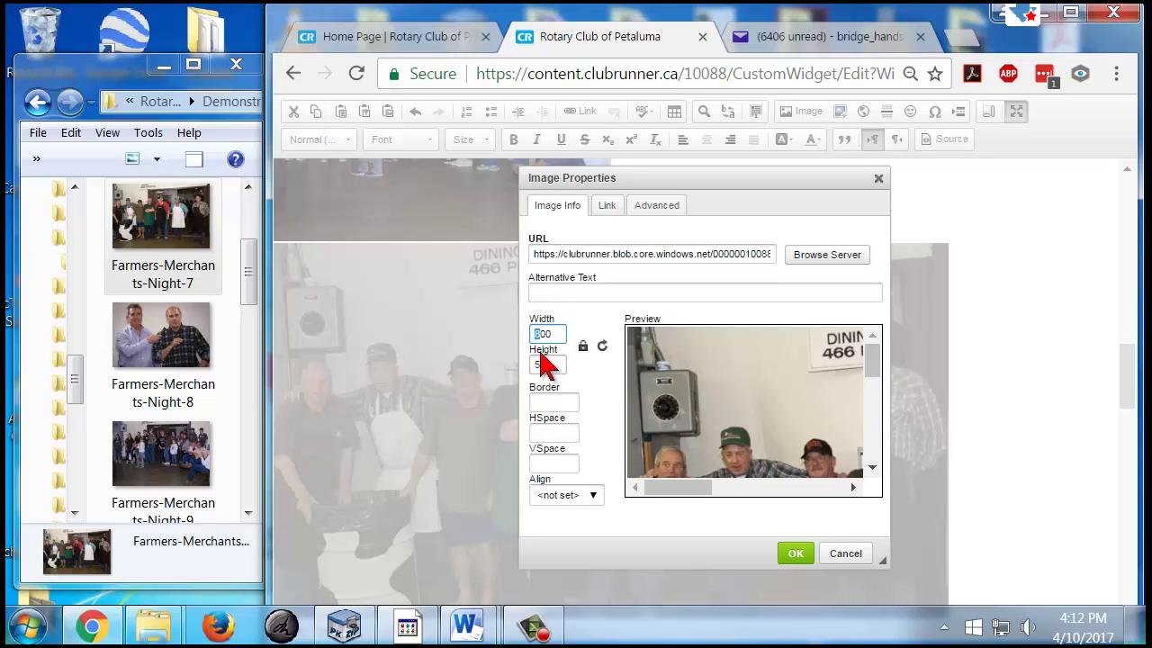
{"action": "type", "text": "400"}
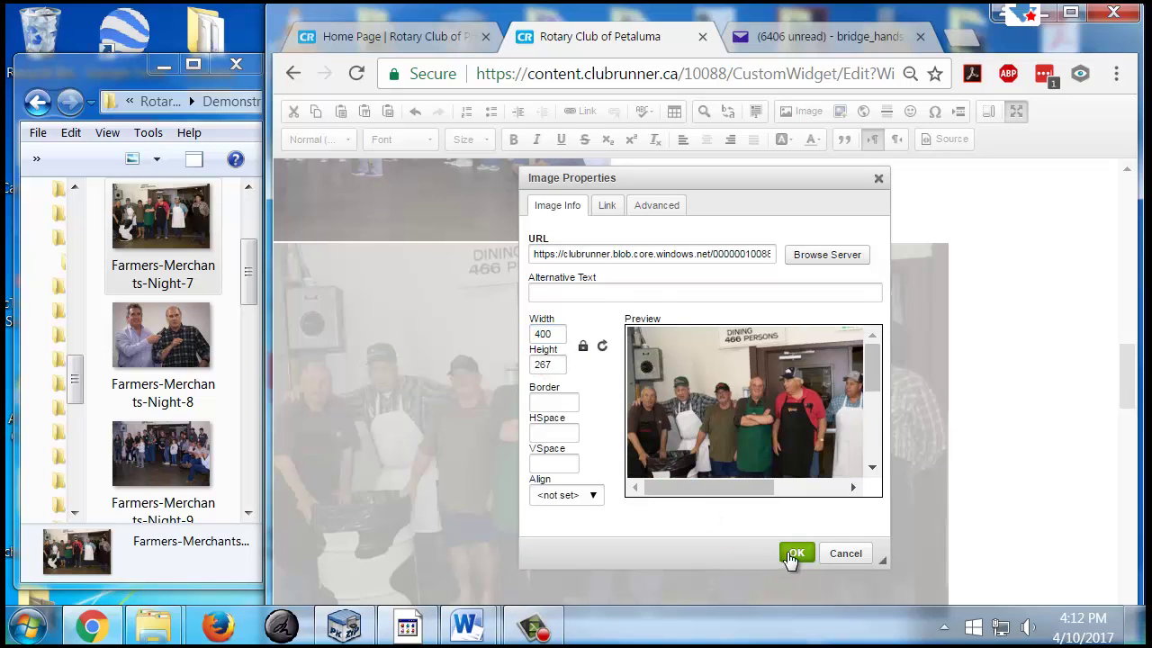
{"action": "left_click", "coordinate": [792, 554]}
{"action": "scroll", "coordinate": [642, 262], "scroll_direction": "up", "scroll_amount": 2}
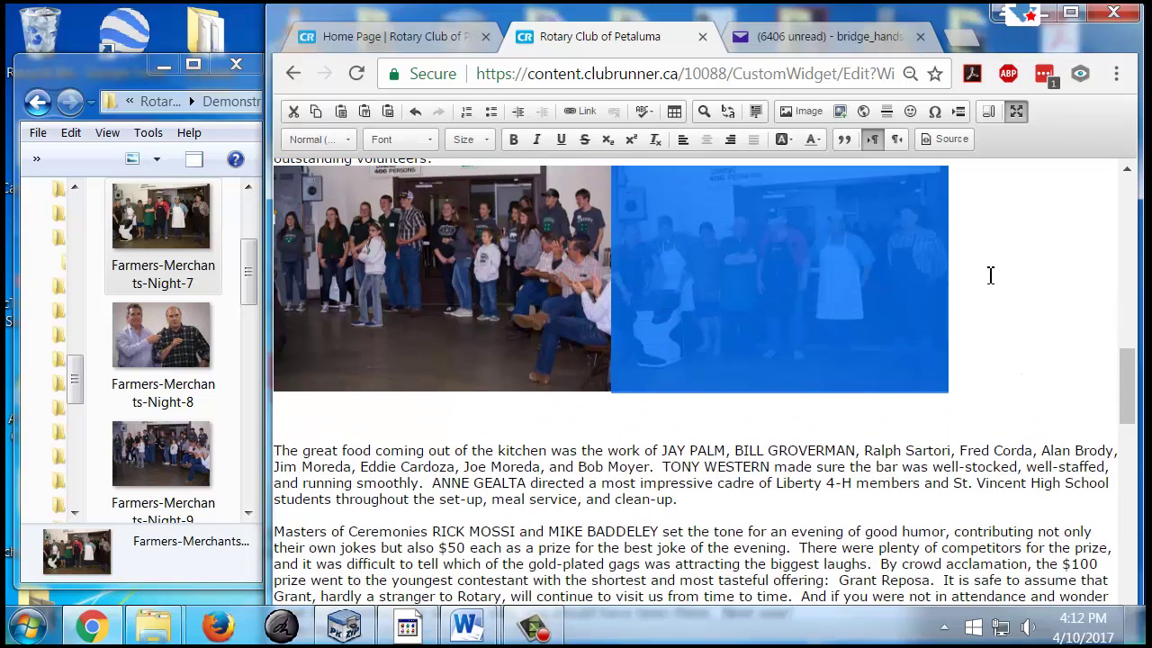
{"action": "left_click", "coordinate": [990, 273]}
- Try a line break between the two side-by-side photos and undo it
{"action": "scroll", "coordinate": [684, 270], "scroll_direction": "up", "scroll_amount": 2}
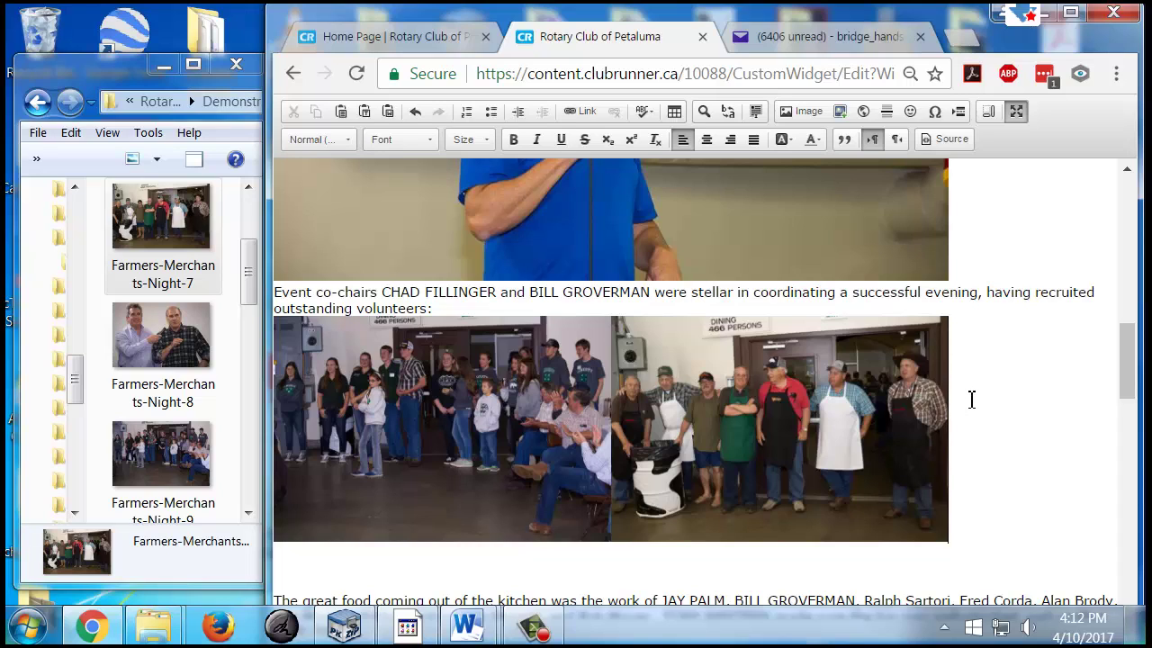
{"action": "key", "text": "Left"}
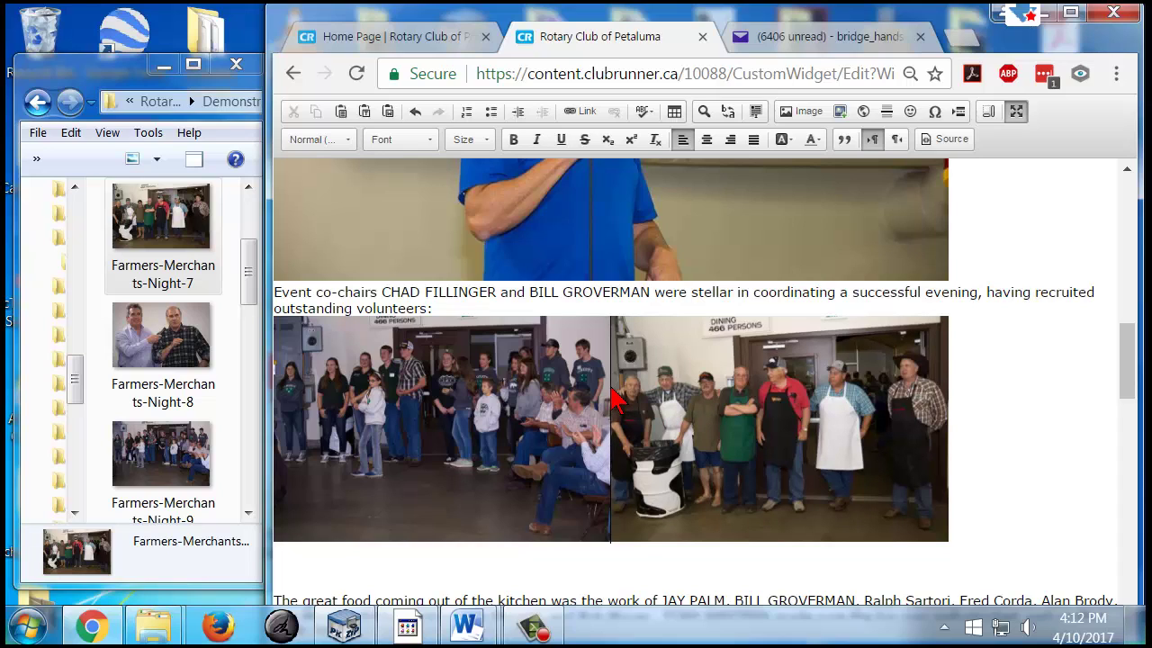
{"action": "key", "text": "Return"}
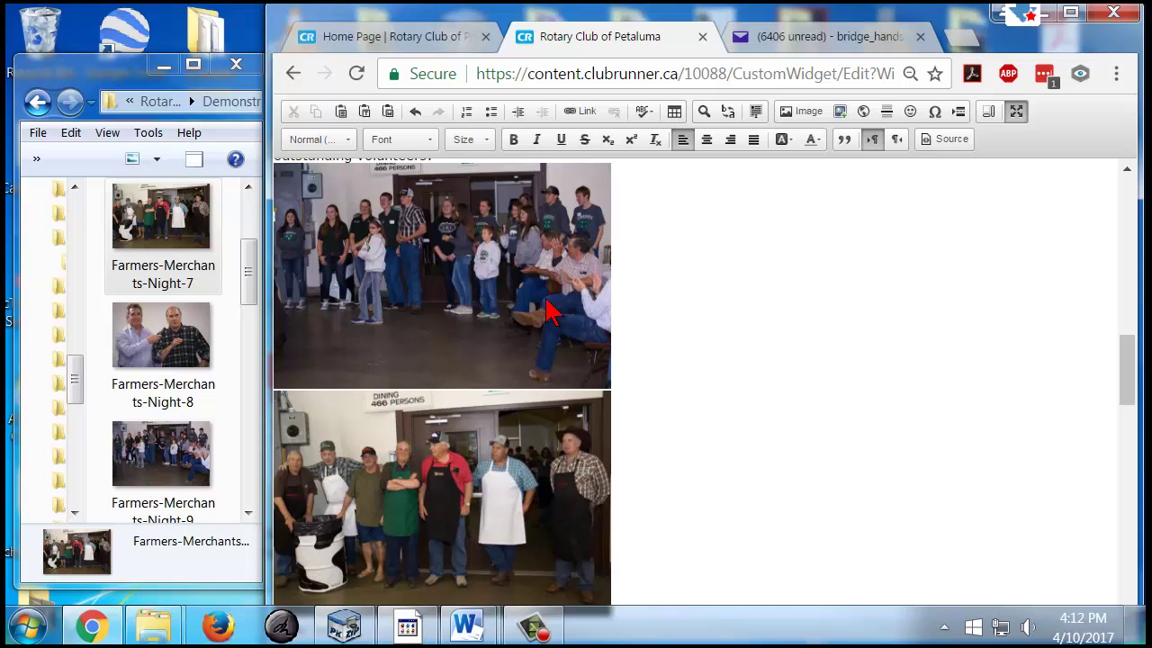
{"action": "key", "text": "ctrl+z"}
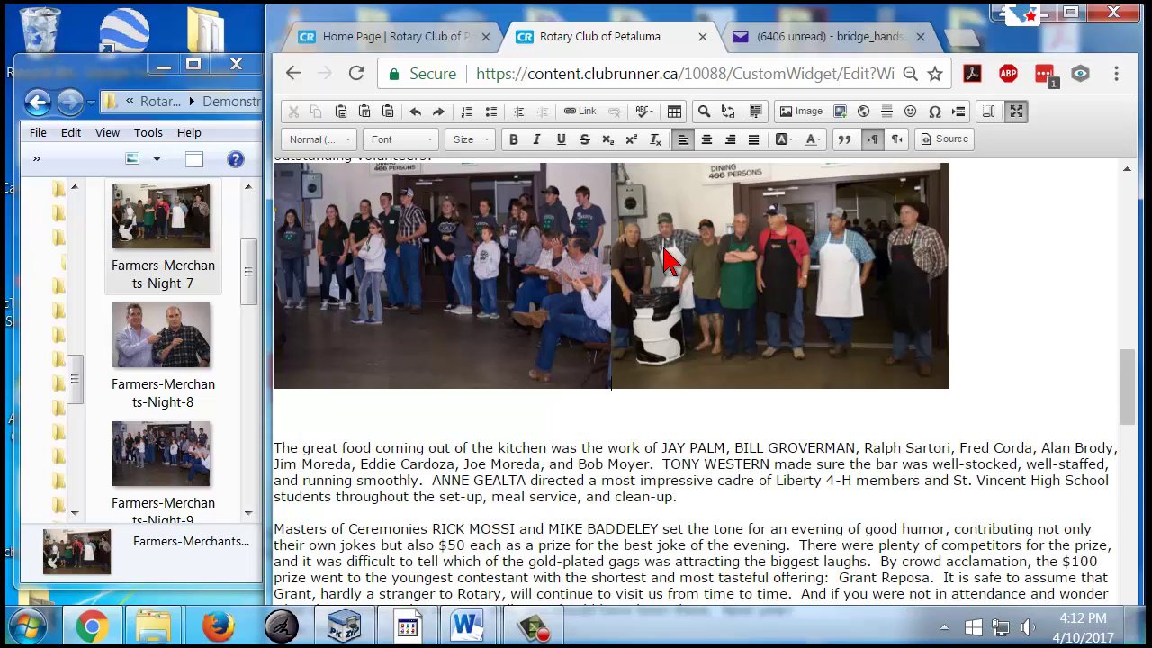
{"action": "scroll", "coordinate": [646, 443], "scroll_direction": "up", "scroll_amount": 1}
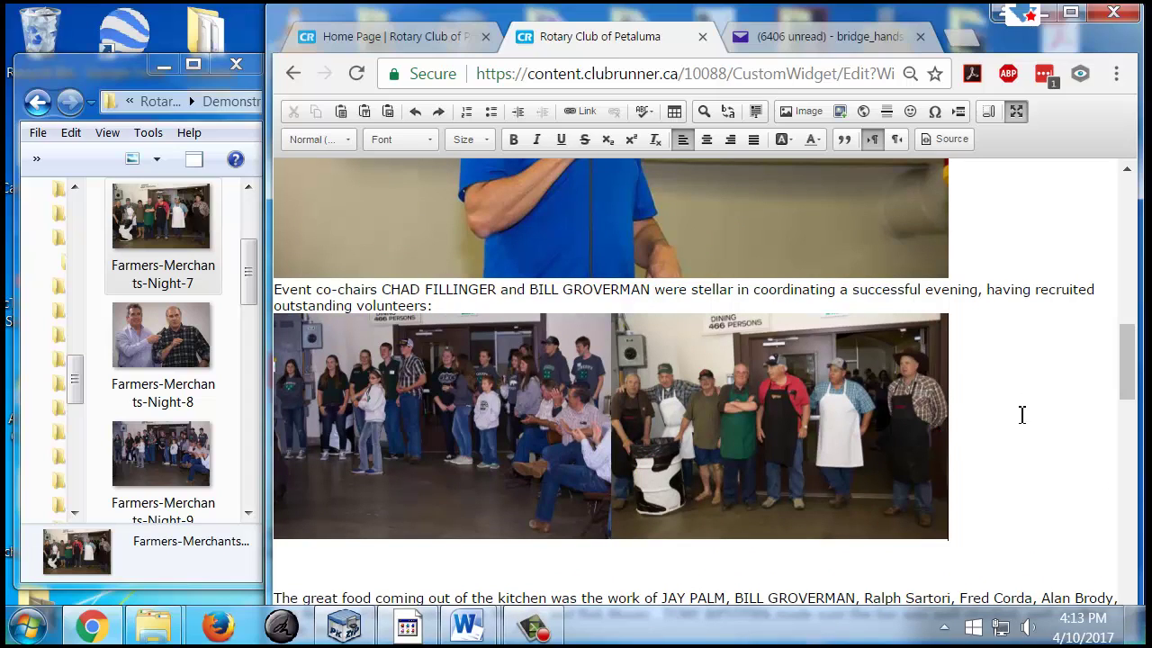
- Add a small gap between the two side-by-side photos and delete the two extra blank lines below them
{"action": "key", "text": "Left"}
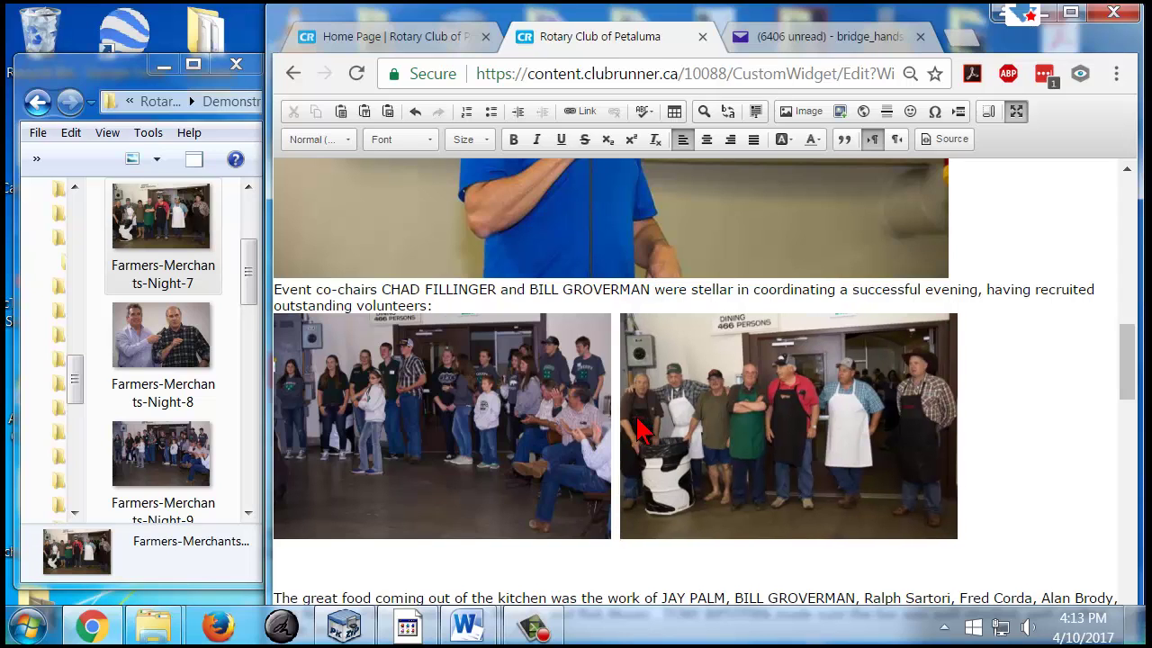
{"action": "scroll", "coordinate": [630, 432], "scroll_direction": "down", "scroll_amount": 1}
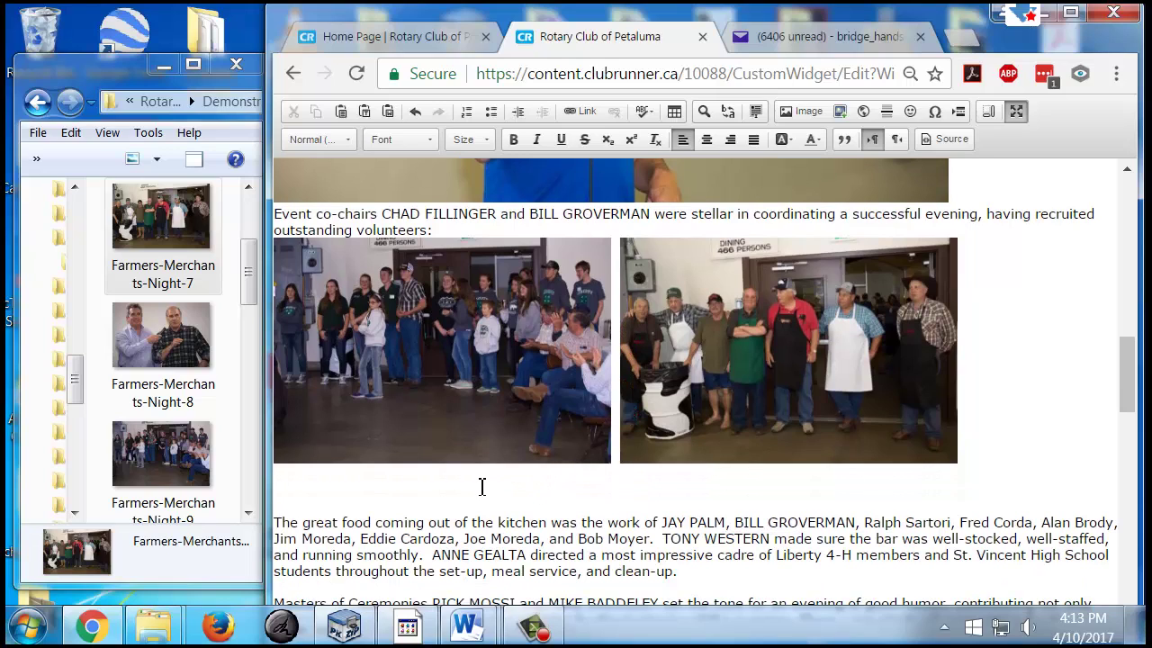
{"action": "key", "text": "Delete"}
{"action": "key", "text": "Delete"}
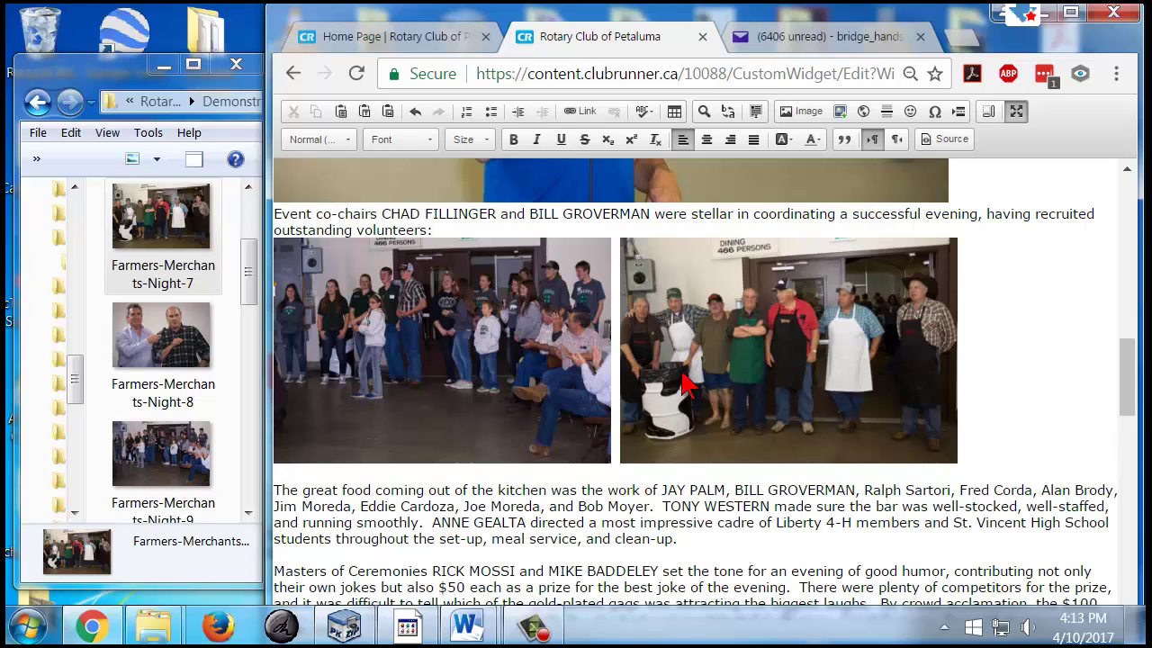
- Add a new line after "clean-up." and move the Farmers-Merchants-Night-7 photo beneath the "The great food" paragraph
{"action": "left_click", "coordinate": [707, 541]}
{"action": "key", "text": "Return"}
{"action": "left_click", "coordinate": [702, 333]}
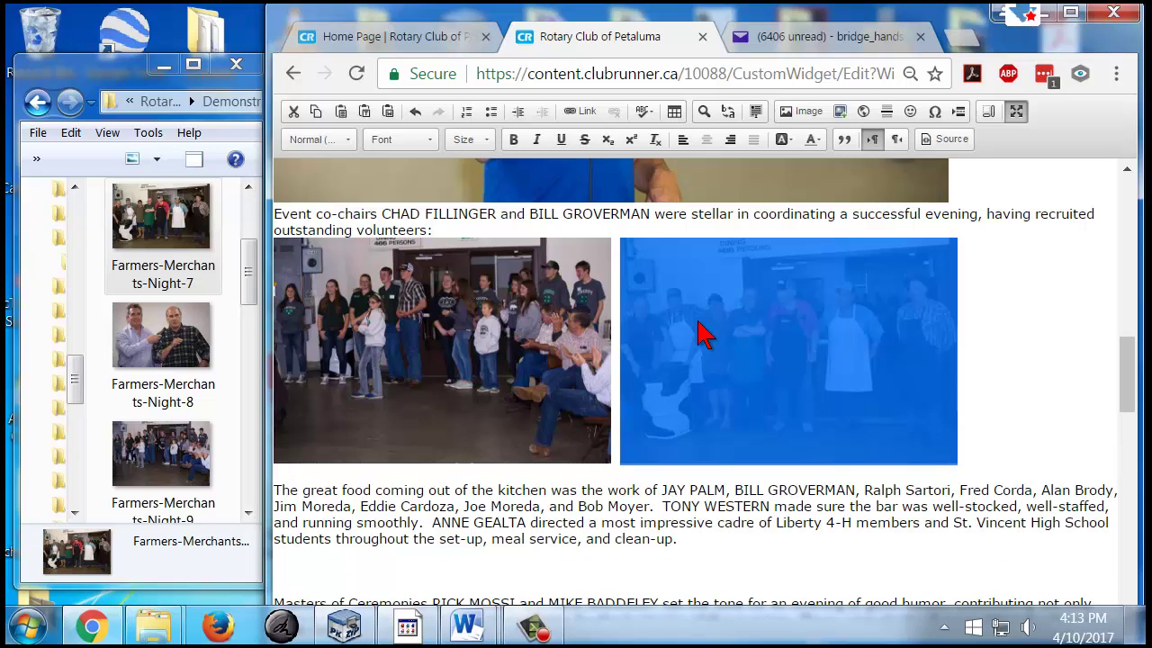
{"action": "left_click_drag", "start_coordinate": [702, 333], "coordinate": [528, 532]}
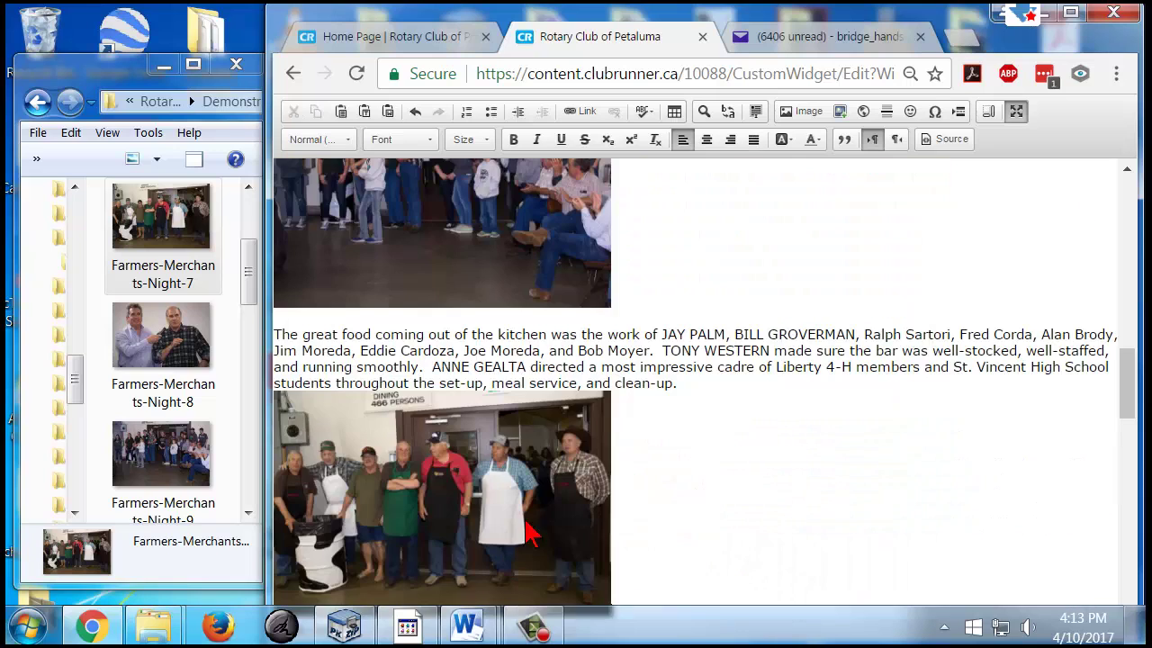
- Resize the group photo beneath the "Event co-chairs" paragraph to 800 wide and 600 high
{"action": "scroll", "coordinate": [636, 429], "scroll_direction": "up", "scroll_amount": 2}
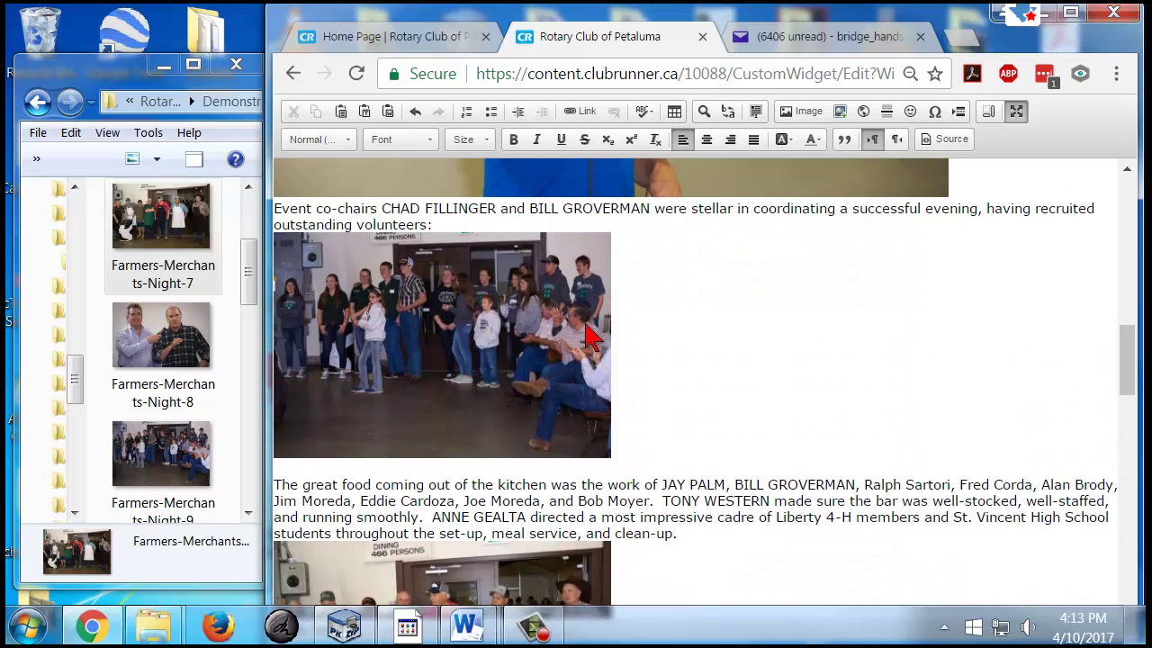
{"action": "double_click", "coordinate": [534, 329]}
{"action": "left_click", "coordinate": [541, 335]}
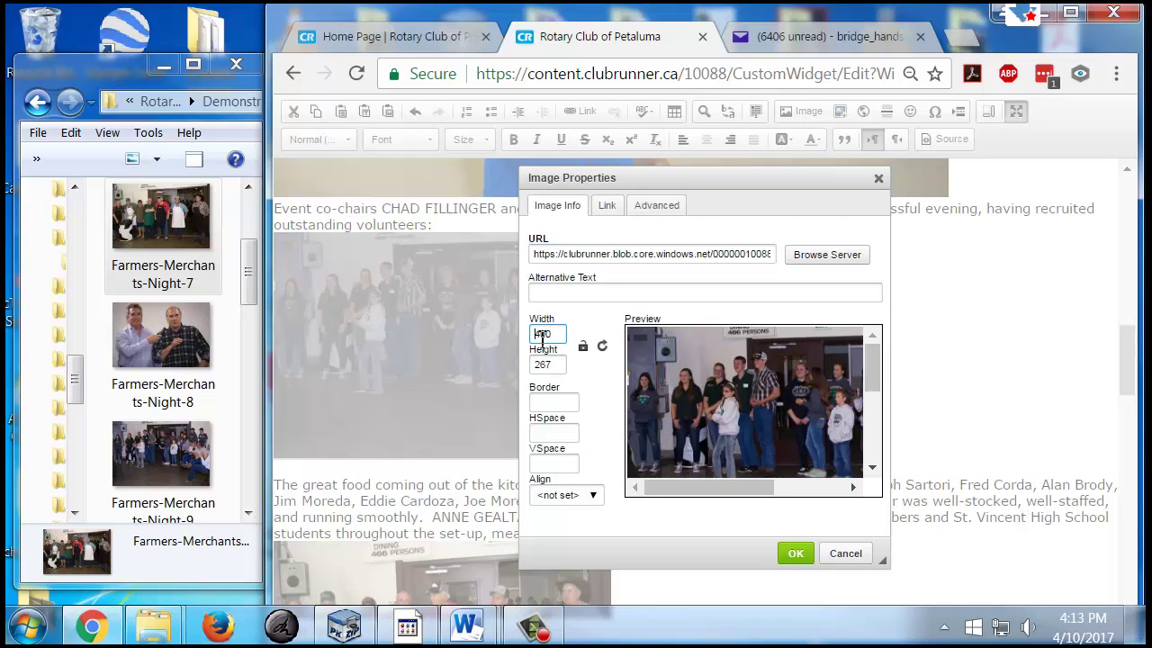
{"action": "double_click", "coordinate": [543, 336]}
{"action": "type", "text": "800"}
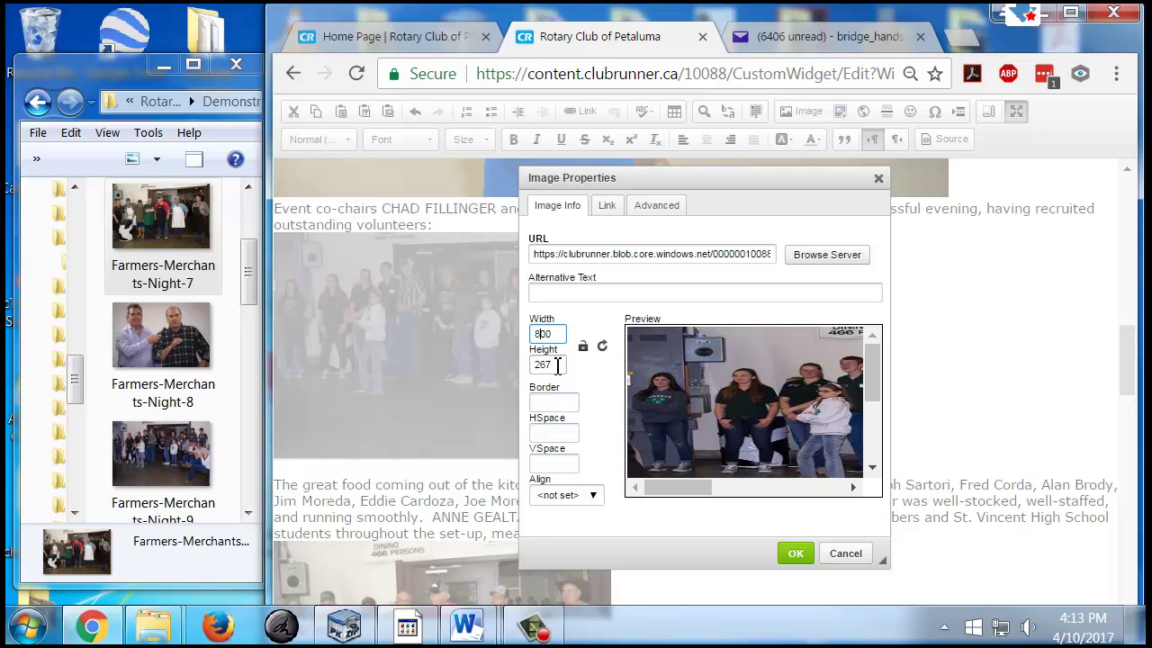
{"action": "left_click_drag", "start_coordinate": [557, 364], "coordinate": [518, 373]}
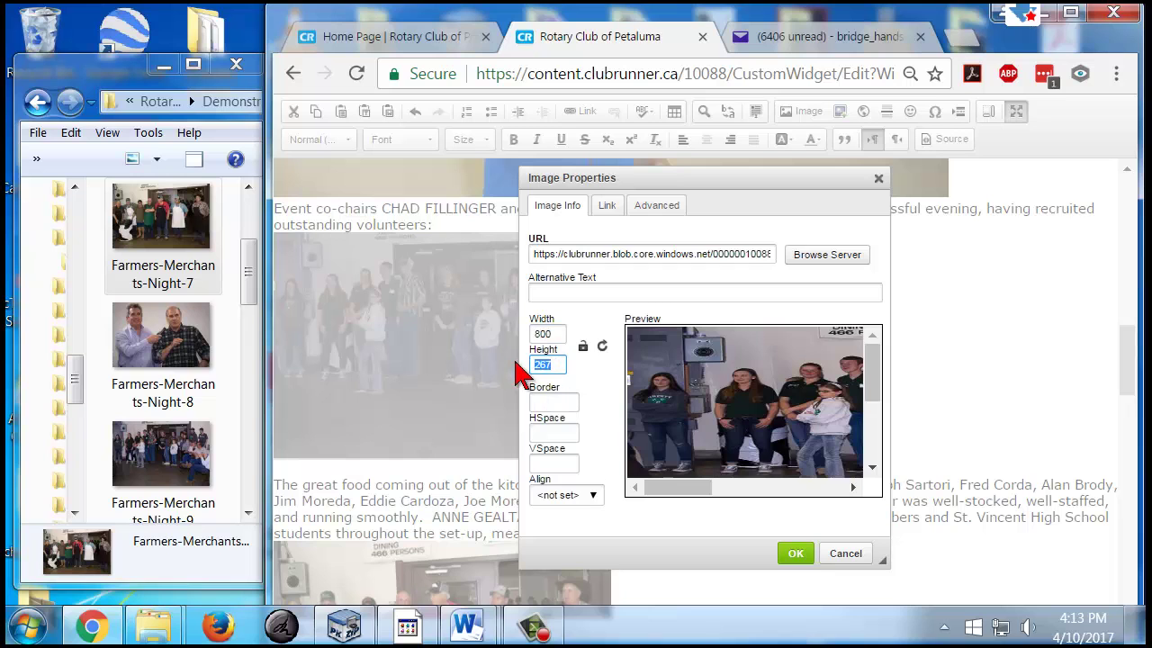
{"action": "type", "text": "600"}
{"action": "key", "text": "Return"}
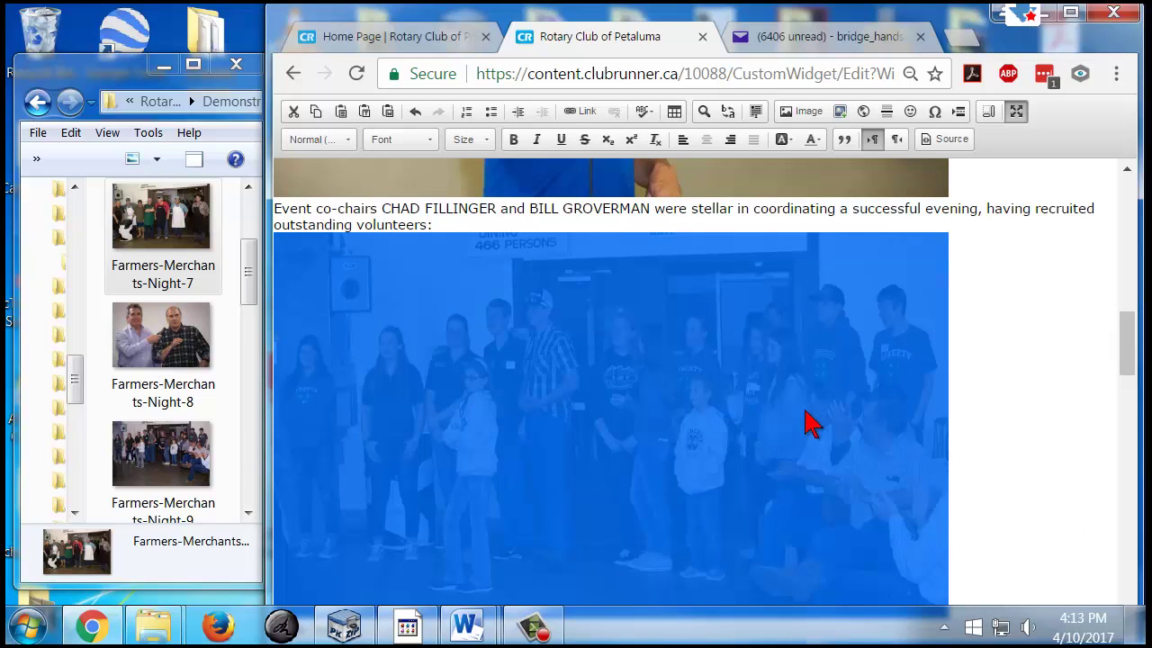
{"action": "left_click", "coordinate": [1020, 339]}
- Resize the Farmers-Merchants-Night-7 photo beneath the "The great food" paragraph to 800 wide and 533 high
{"action": "scroll", "coordinate": [489, 432], "scroll_direction": "down", "scroll_amount": 6}
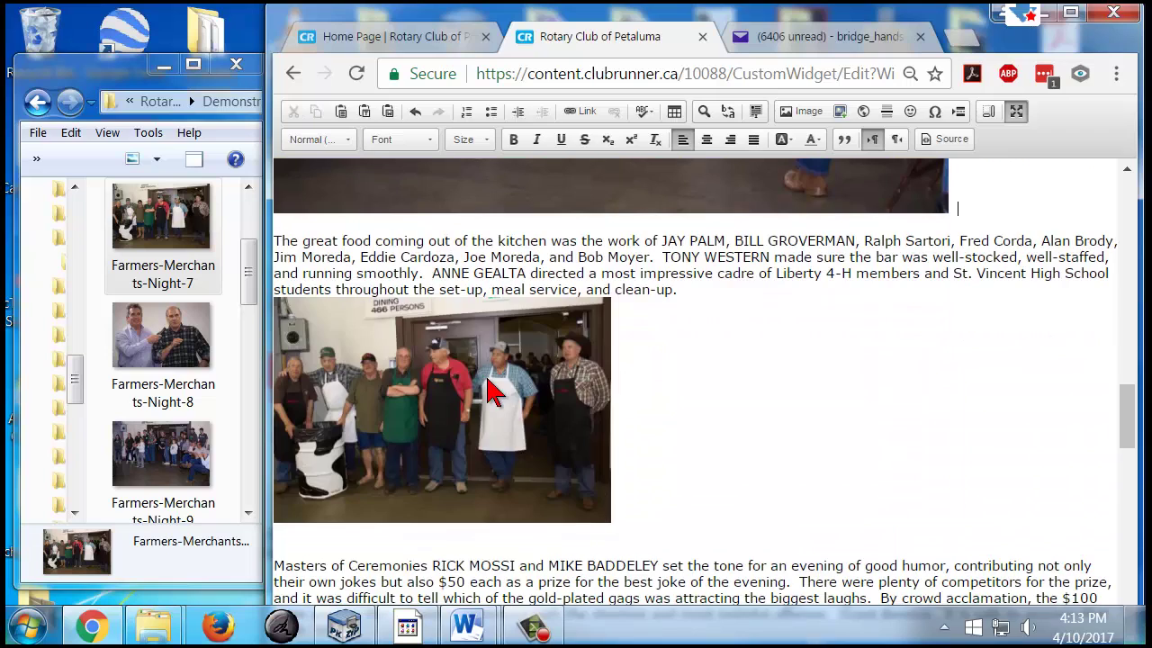
{"action": "double_click", "coordinate": [488, 391]}
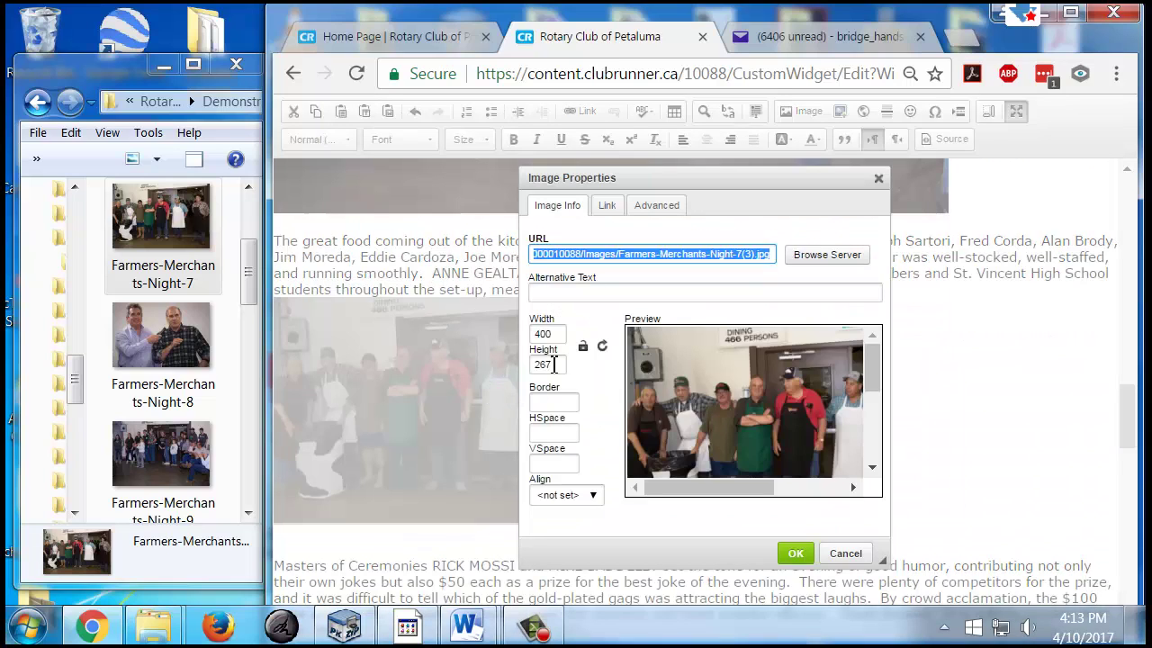
{"action": "double_click", "coordinate": [552, 334]}
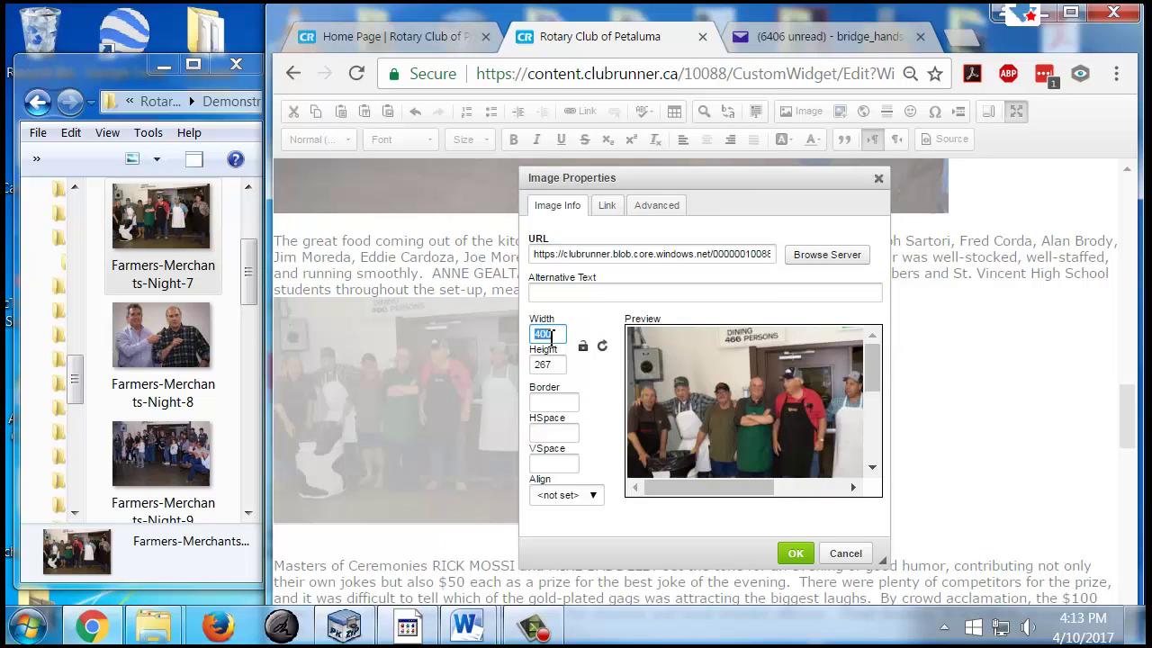
{"action": "type", "text": "800"}
{"action": "key", "text": "Tab"}
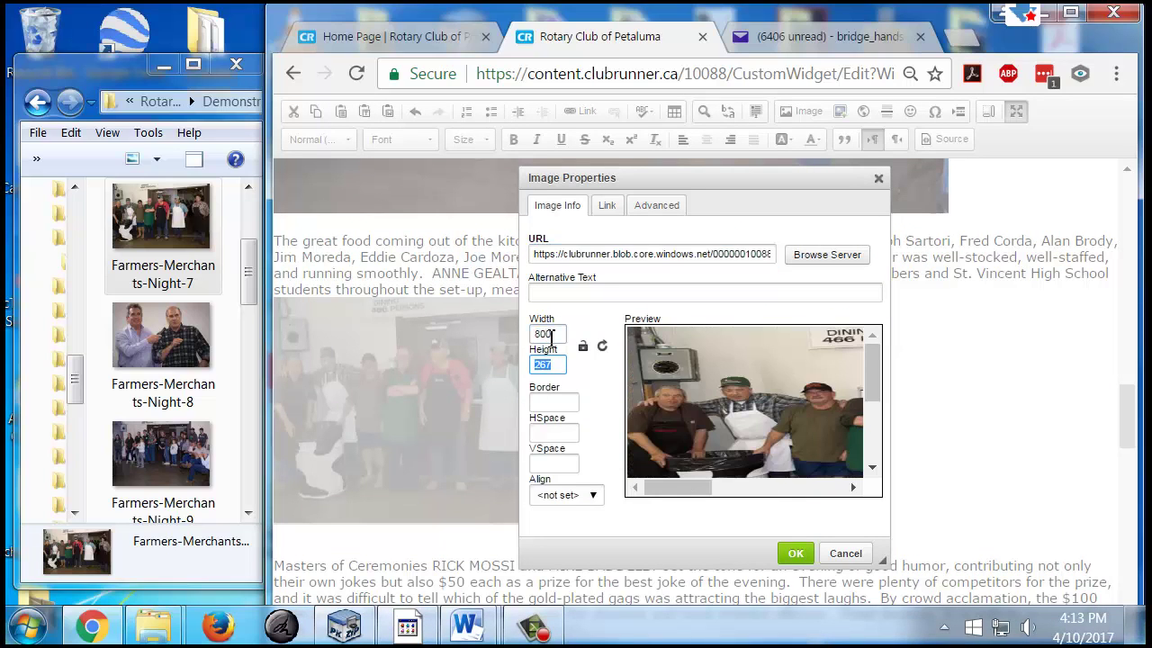
{"action": "type", "text": "533"}
{"action": "key", "text": "Return"}
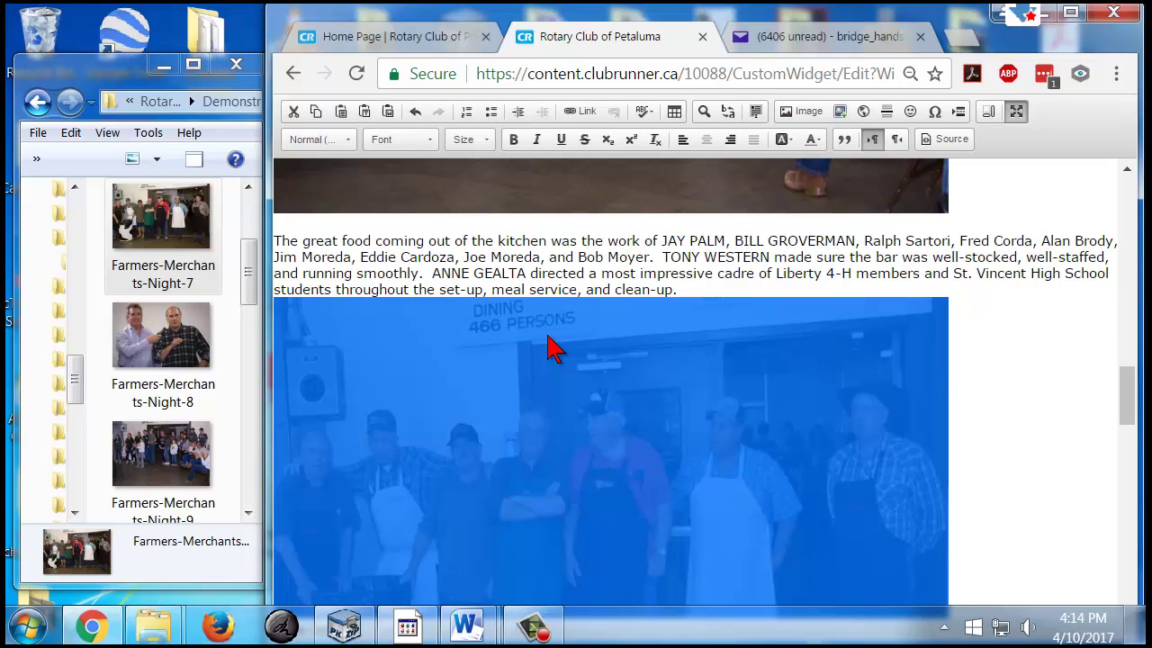
{"action": "left_click", "coordinate": [1020, 369]}
- Delete the blank line between the Farmers-Merchants-Night-7 photo and the "Masters of Ceremonies" paragraph
{"action": "scroll", "coordinate": [945, 351], "scroll_direction": "down", "scroll_amount": 3}
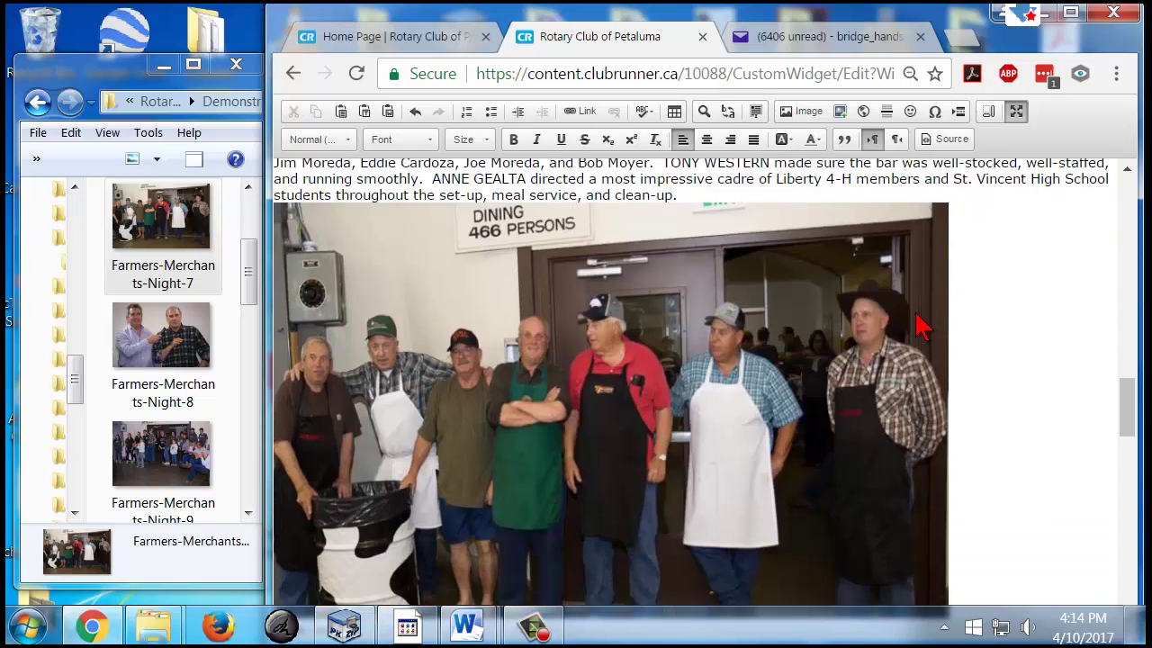
{"action": "scroll", "coordinate": [907, 315], "scroll_direction": "down", "scroll_amount": 3}
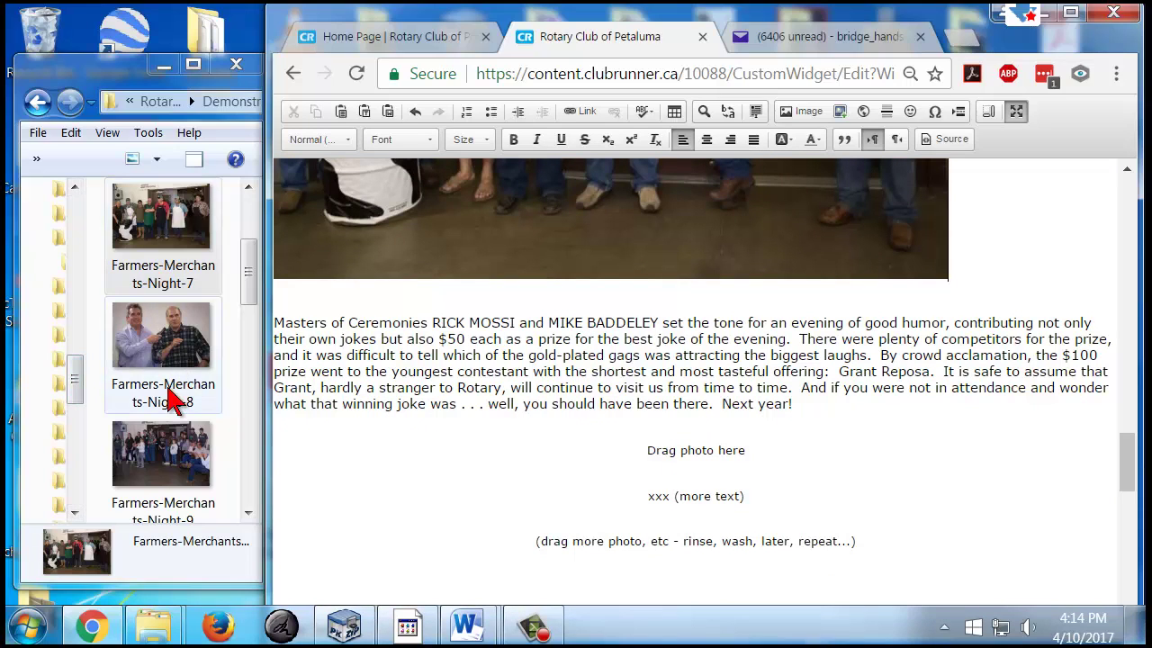
{"action": "left_click_drag", "start_coordinate": [249, 252], "coordinate": [252, 338]}
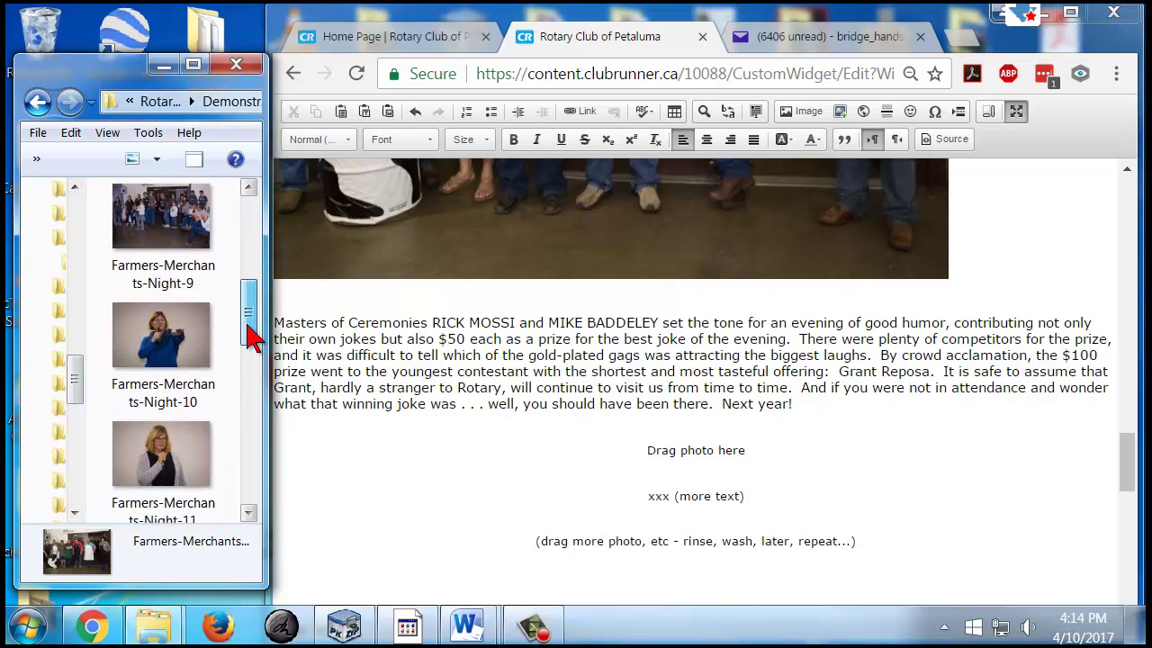
{"action": "left_click", "coordinate": [344, 296]}
{"action": "key", "text": "Delete"}
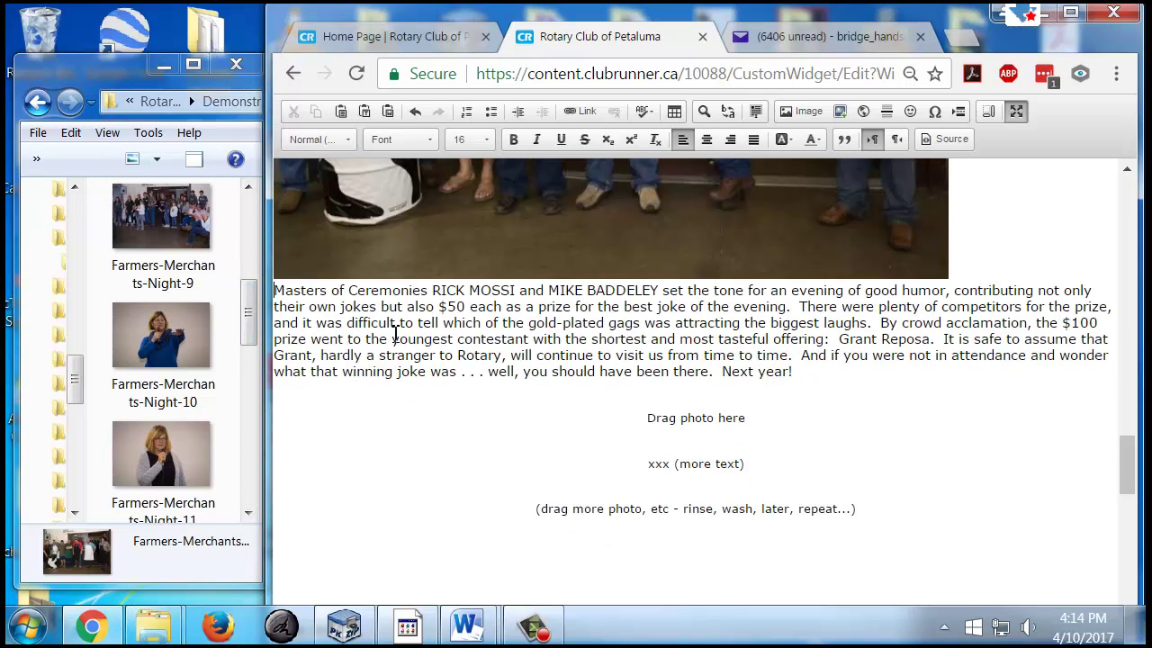
- Delete the blank line after "Next year!" and the placeholder text from "Drag photo here" through "rinse, wash, later, repeat..."
{"action": "left_click", "coordinate": [661, 393]}
{"action": "key", "text": "Delete"}
{"action": "key", "text": "Delete"}
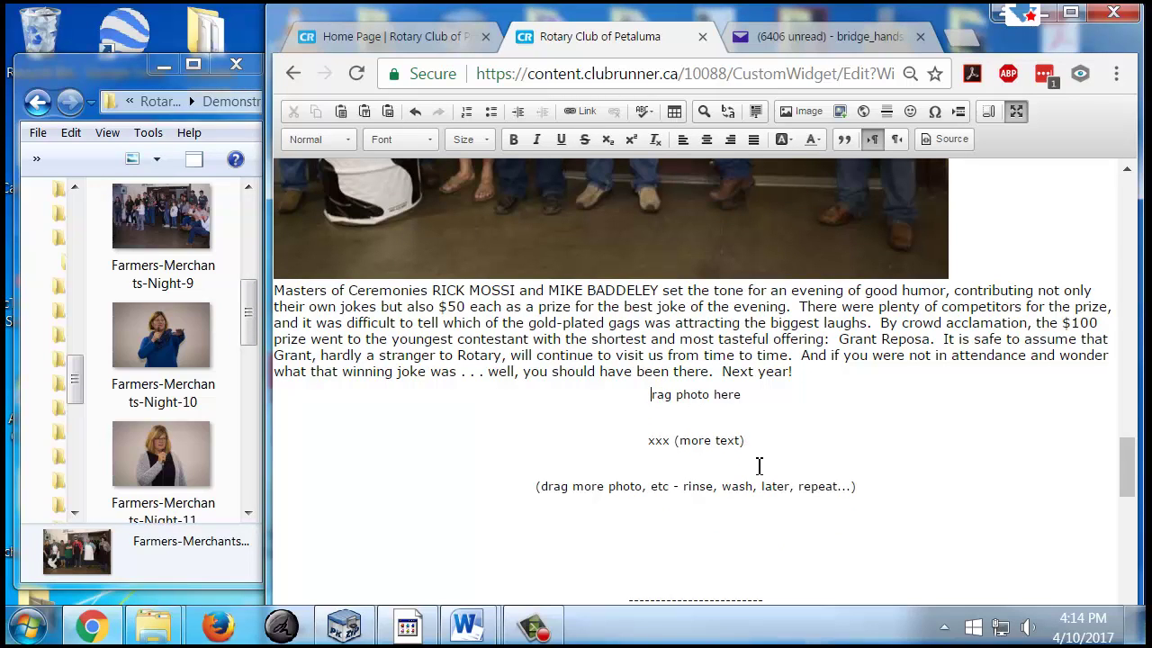
{"action": "left_click", "coordinate": [873, 491], "text": "shift"}
{"action": "key", "text": "Delete"}
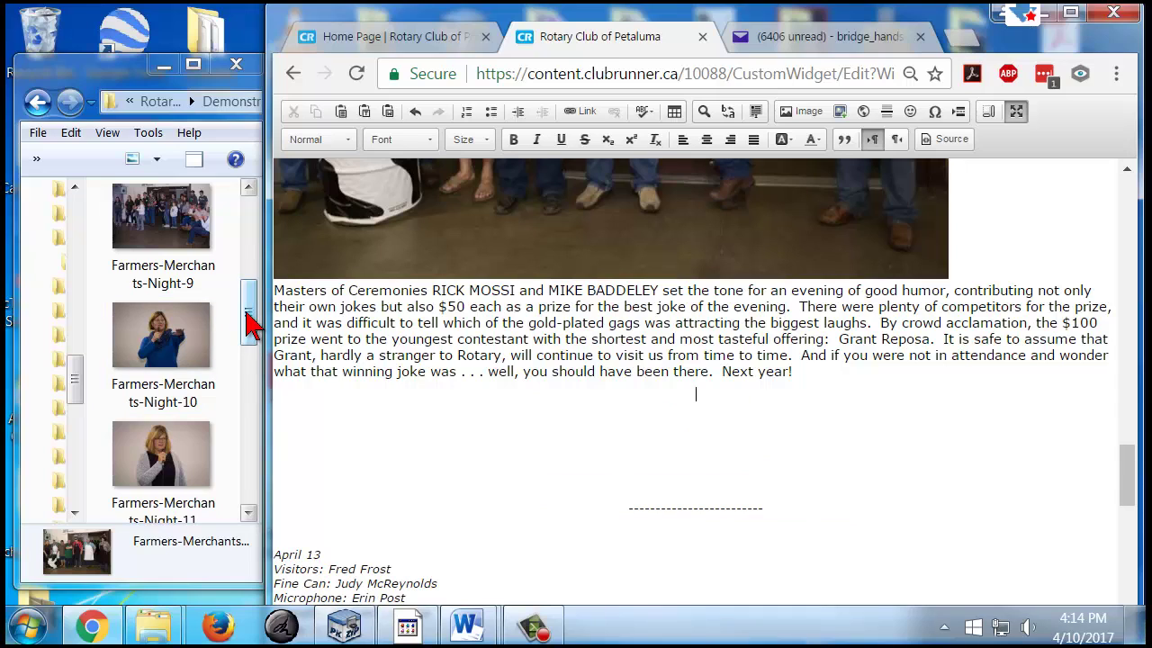
- Insert the Farmers-Merchants-Night-30 photo from the photo folder below the "Masters of Ceremonies" paragraph
{"action": "left_click_drag", "start_coordinate": [249, 315], "coordinate": [267, 462]}
{"action": "left_click", "coordinate": [151, 263]}
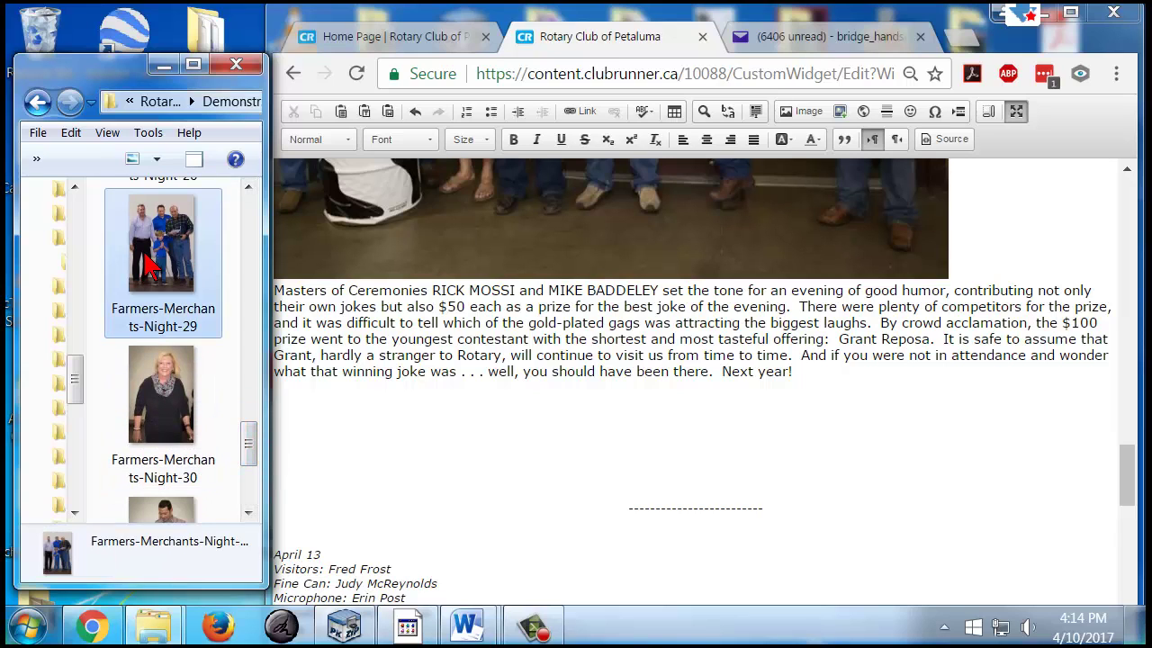
{"action": "scroll", "coordinate": [211, 321], "scroll_direction": "down", "scroll_amount": 1}
{"action": "scroll", "coordinate": [251, 466], "scroll_direction": "down", "scroll_amount": 1}
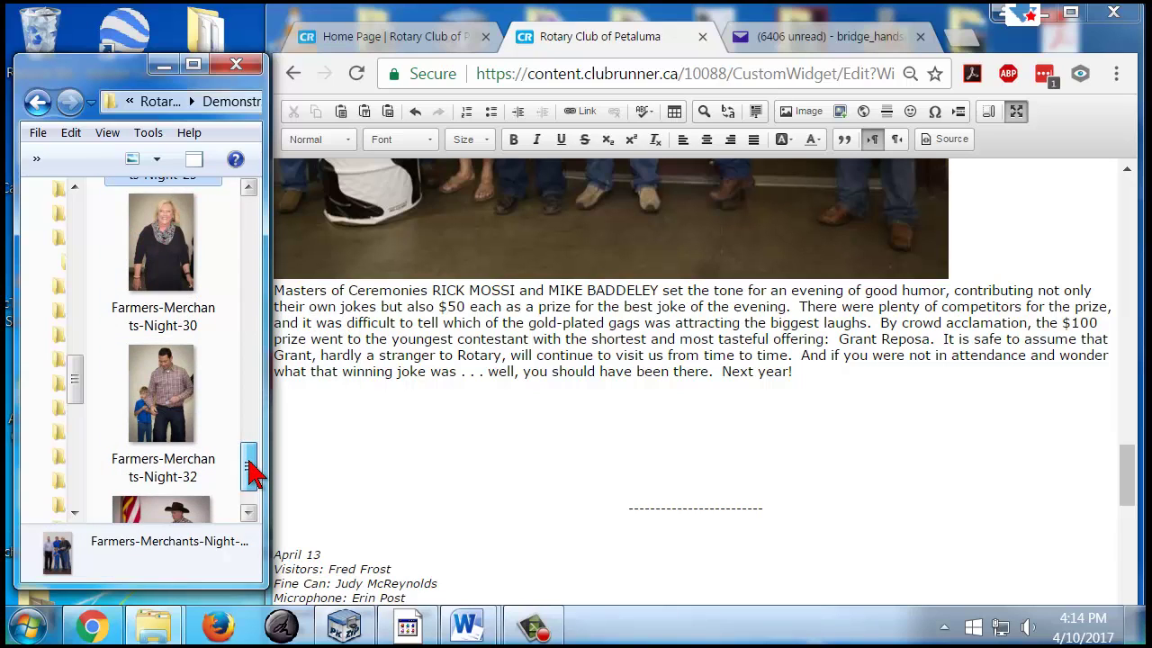
{"action": "left_click", "coordinate": [176, 261]}
{"action": "left_click_drag", "start_coordinate": [176, 261], "coordinate": [379, 486]}
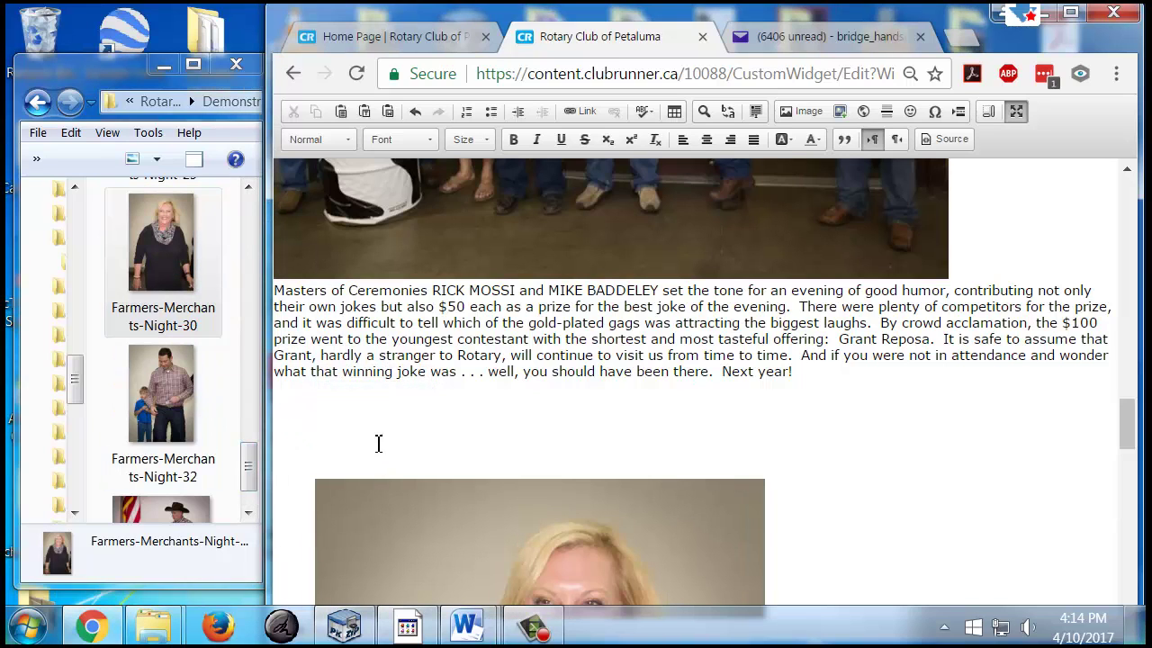
- Delete the extra blank lines above the Farmers-Merchants-Night-30 photo, leaving one empty line under the paragraph
{"action": "left_click", "coordinate": [358, 393]}
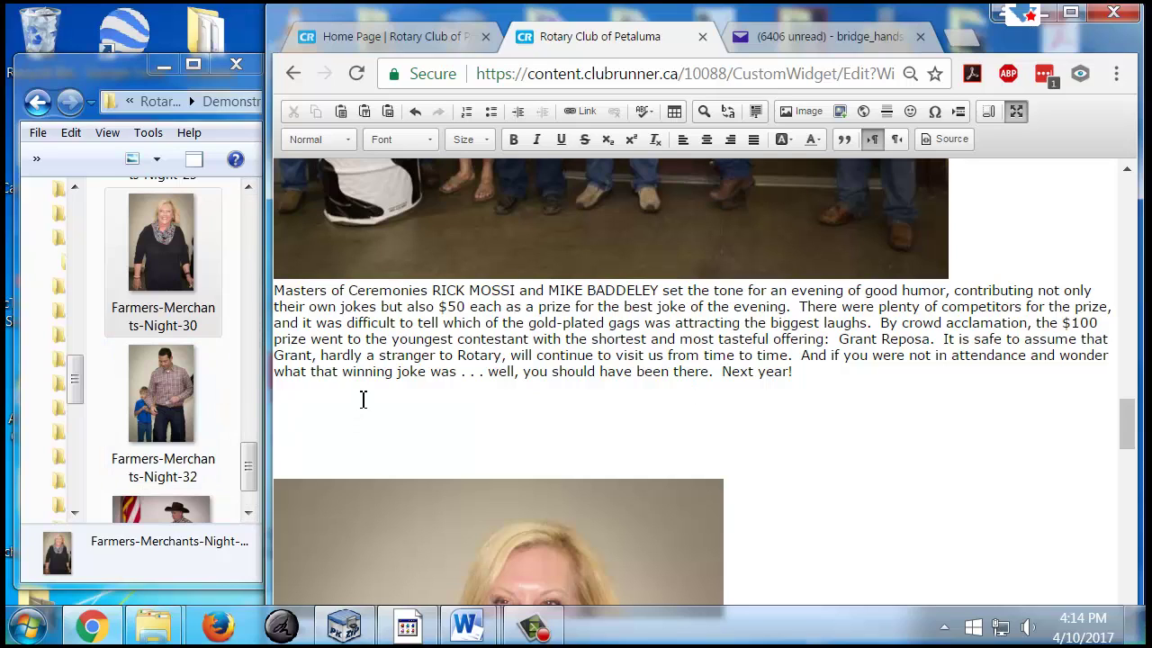
{"action": "key", "text": "Delete"}
{"action": "key", "text": "Delete"}
{"action": "key", "text": "Delete"}
{"action": "key", "text": "Delete"}
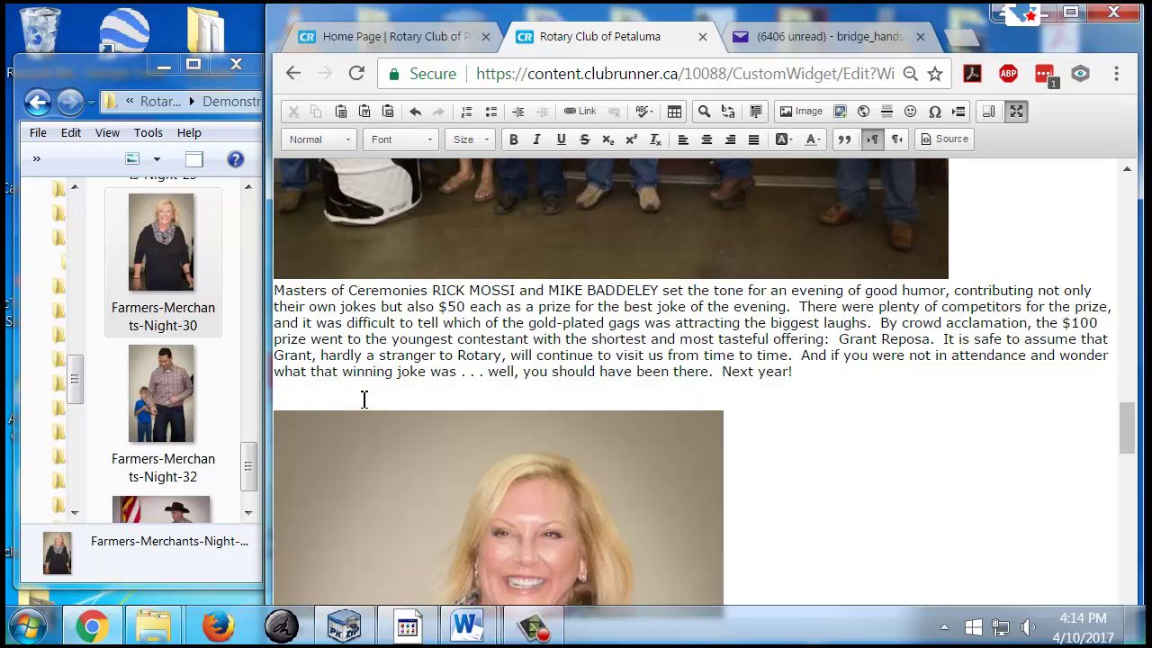
- Set the Farmers-Merchants-Night-30 photo's width to 300 in its image properties, keeping the proportions locked
{"action": "scroll", "coordinate": [399, 420], "scroll_direction": "down", "scroll_amount": 3}
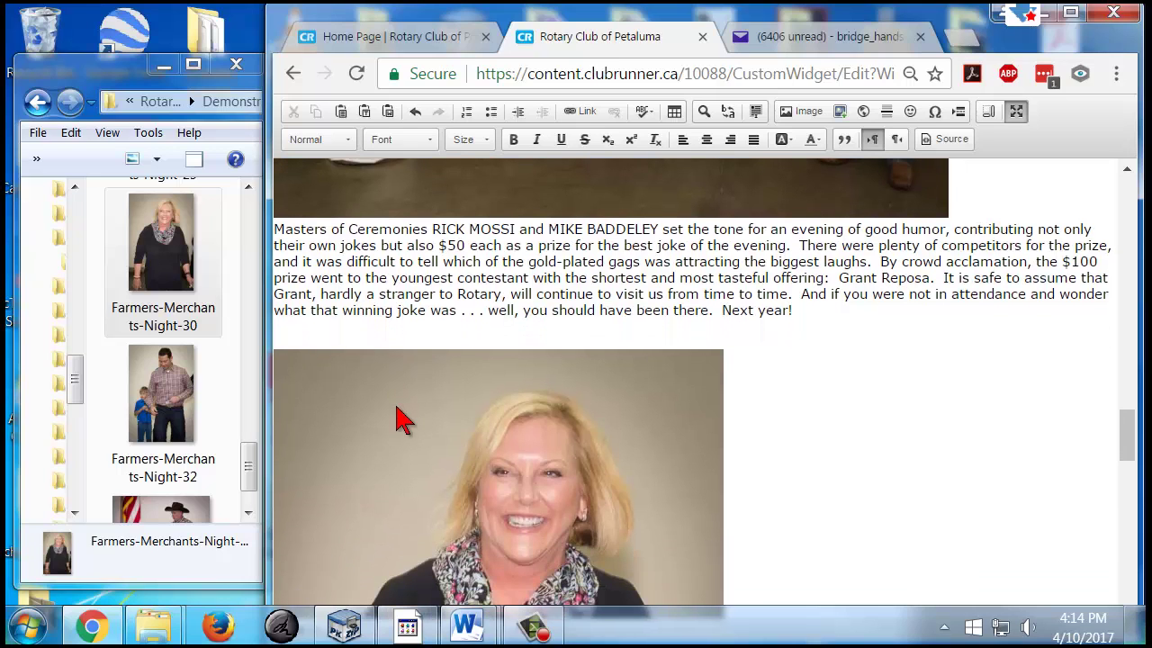
{"action": "double_click", "coordinate": [466, 395]}
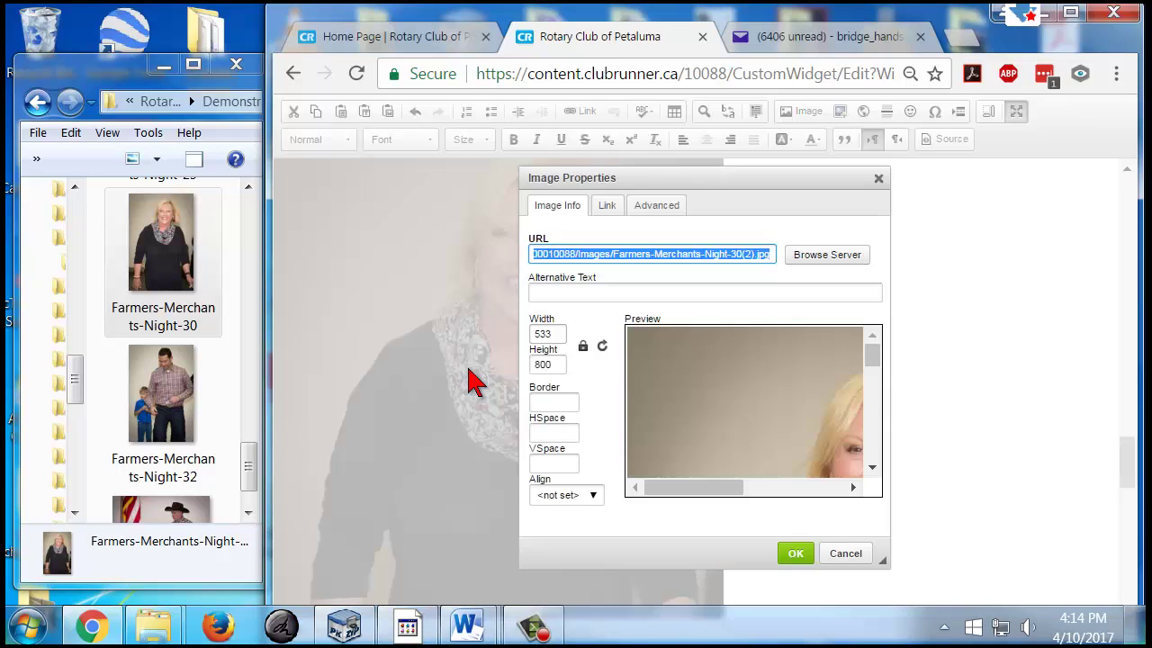
{"action": "left_click", "coordinate": [560, 337]}
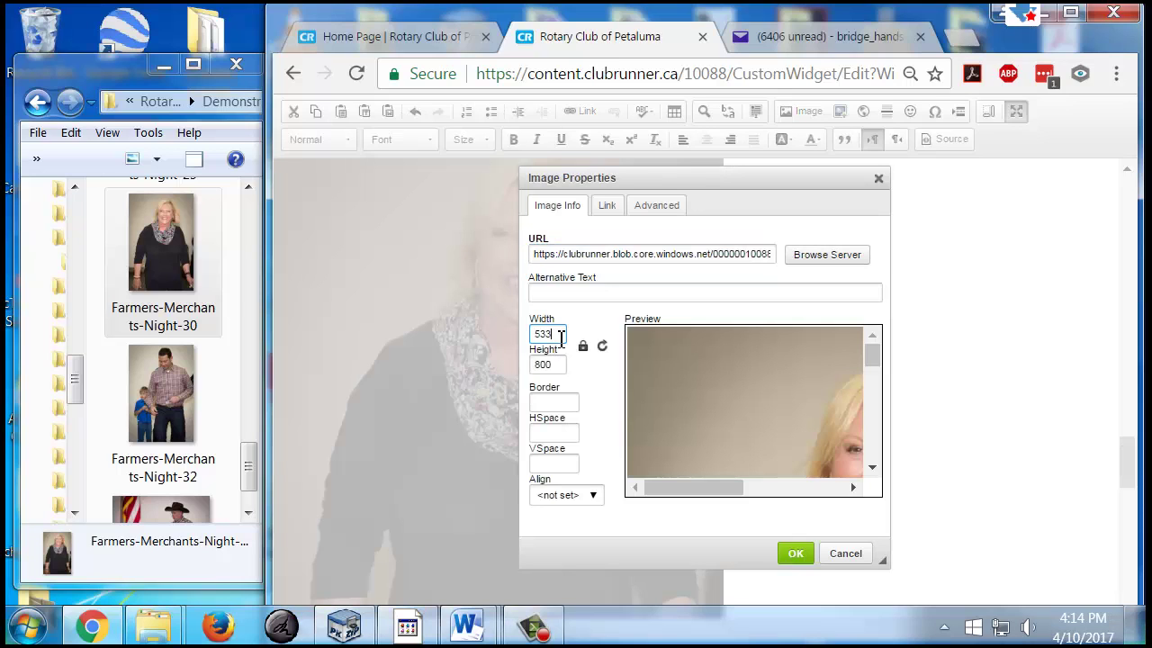
{"action": "double_click", "coordinate": [561, 338]}
{"action": "type", "text": "300"}
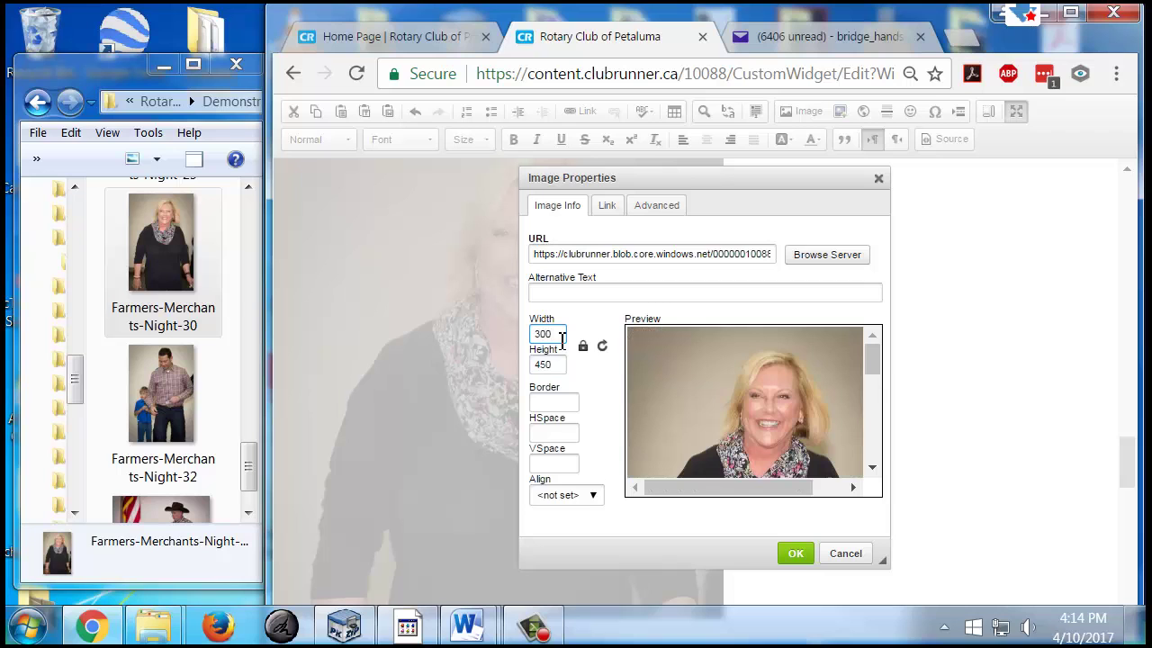
{"action": "left_click", "coordinate": [795, 552]}
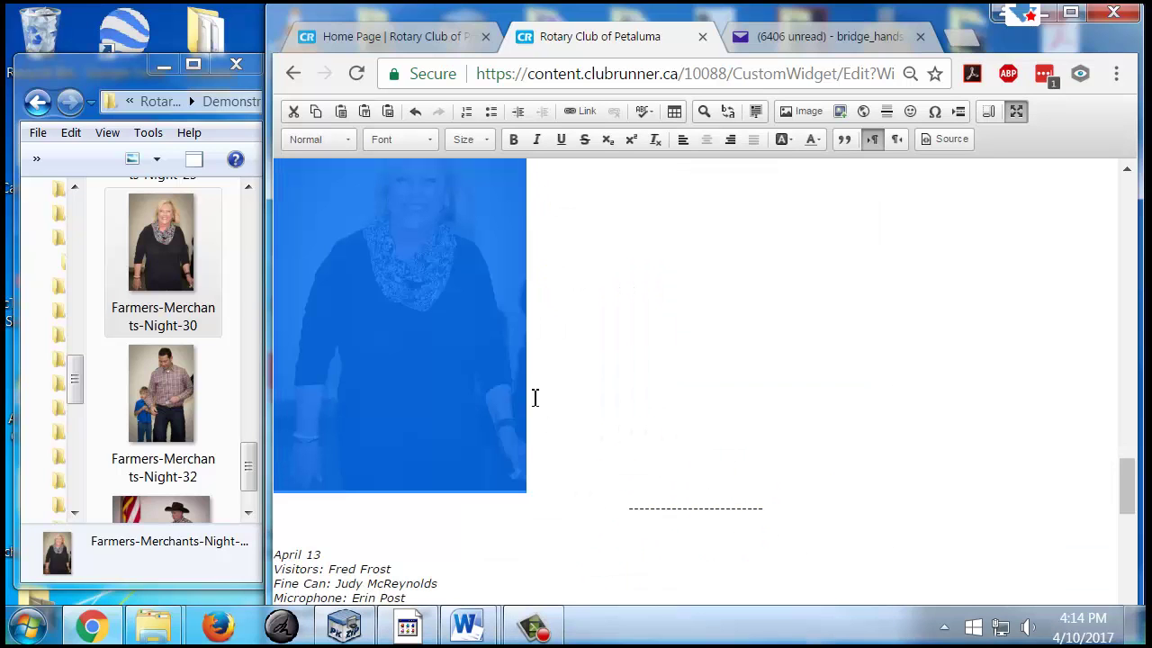
- Insert the Farmers-Merchants-Night-32 photo beside the Farmers-Merchants-Night-30 photo and set its width to 300 with locked proportions
{"action": "left_click_drag", "start_coordinate": [176, 385], "coordinate": [635, 324]}
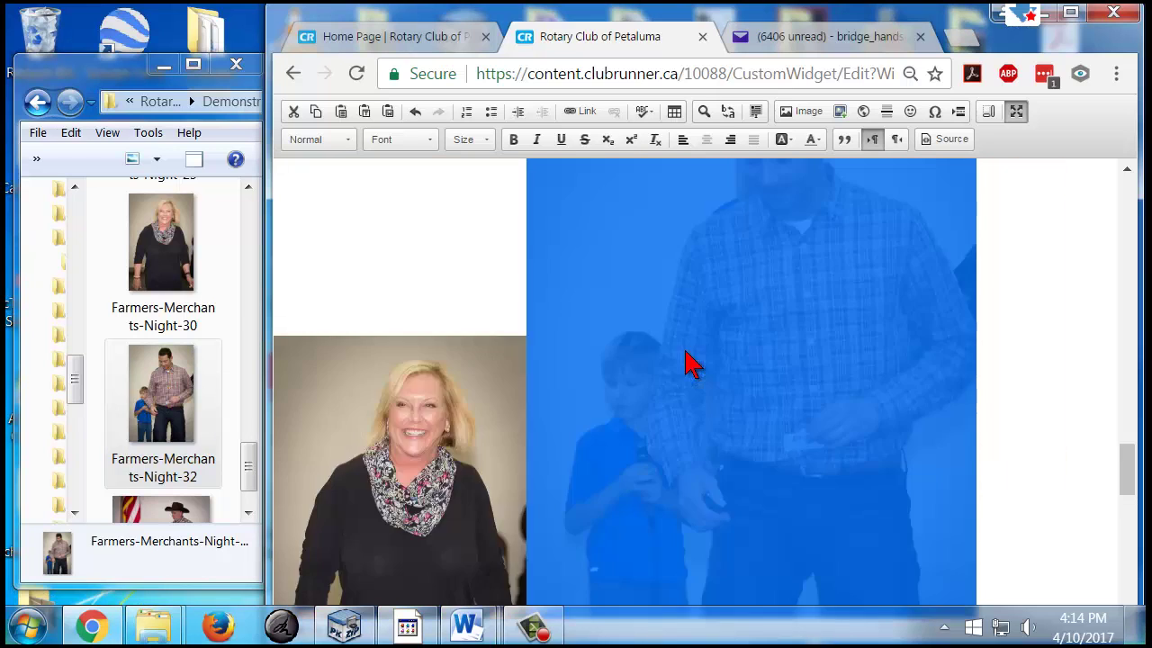
{"action": "double_click", "coordinate": [690, 362]}
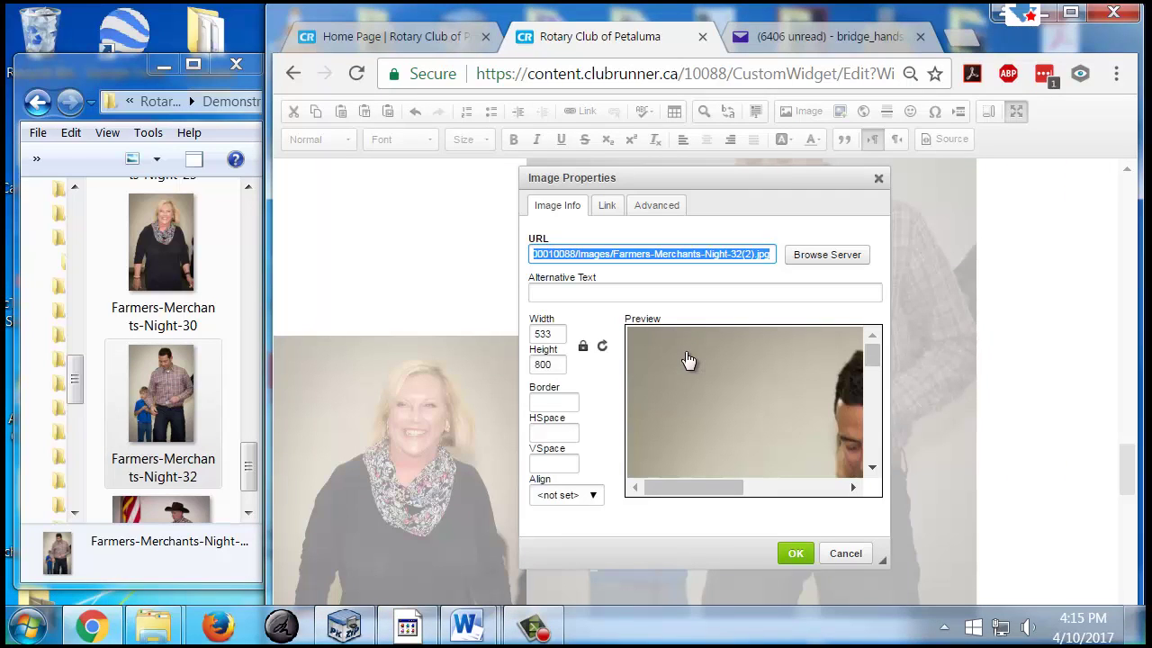
{"action": "double_click", "coordinate": [551, 335]}
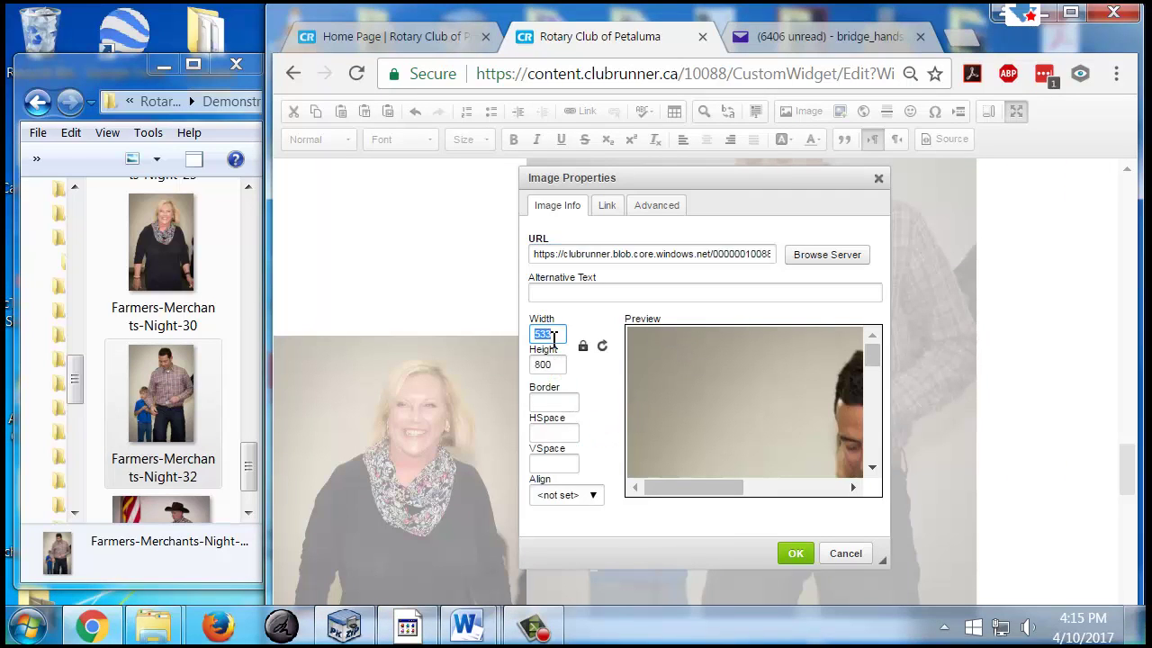
{"action": "type", "text": "300"}
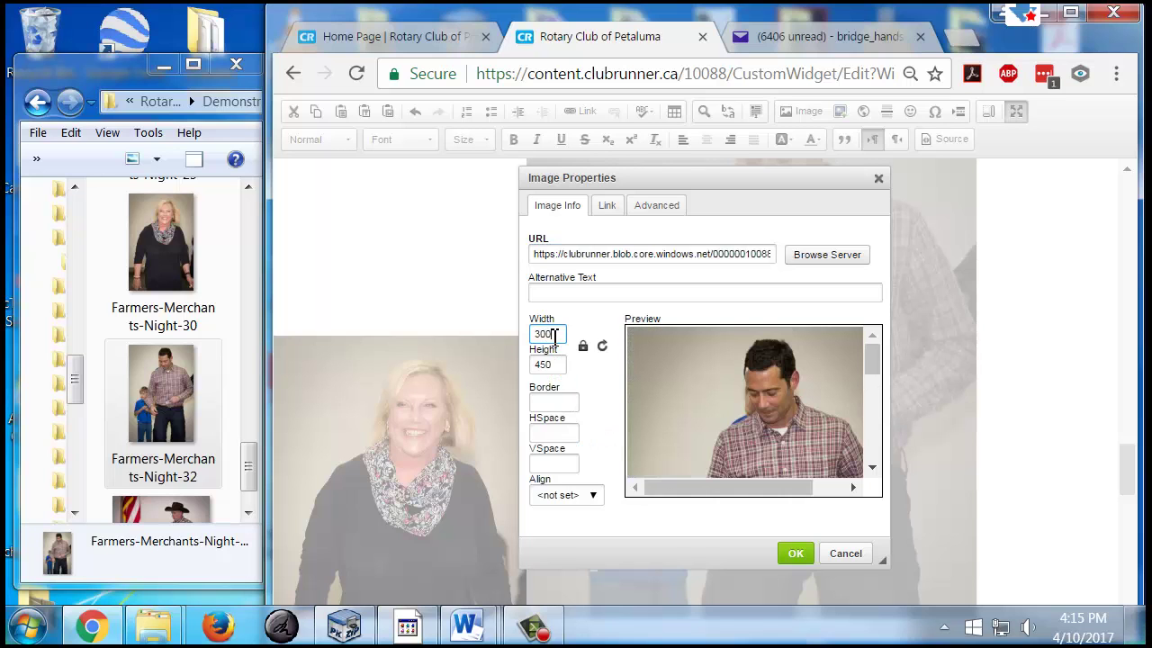
{"action": "left_click", "coordinate": [796, 554]}
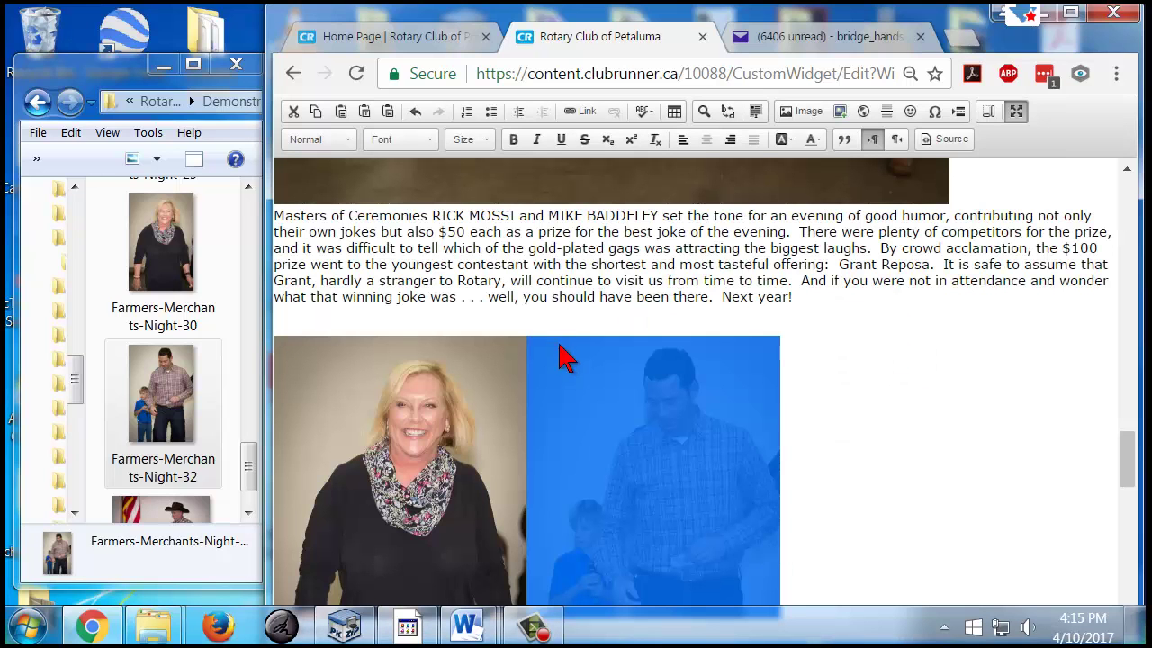
- Left-align the empty line above the two photos and add spaced captions with each winner's first name, followed by "wins!" and ", too!"
{"action": "left_click", "coordinate": [507, 327]}
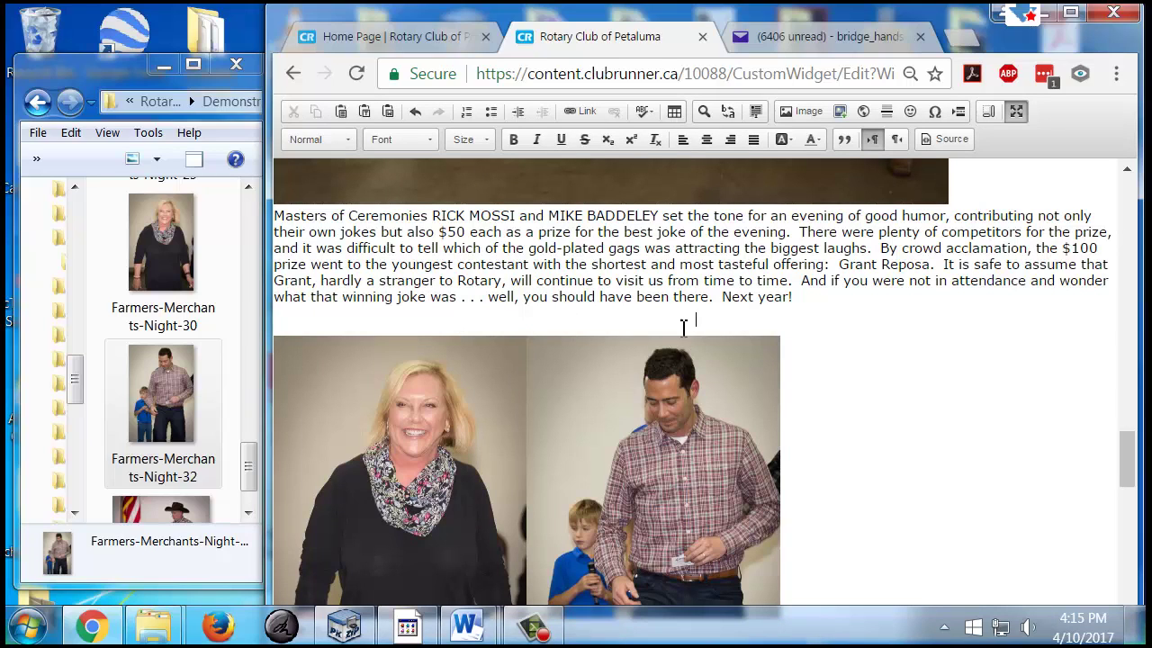
{"action": "left_click", "coordinate": [683, 143]}
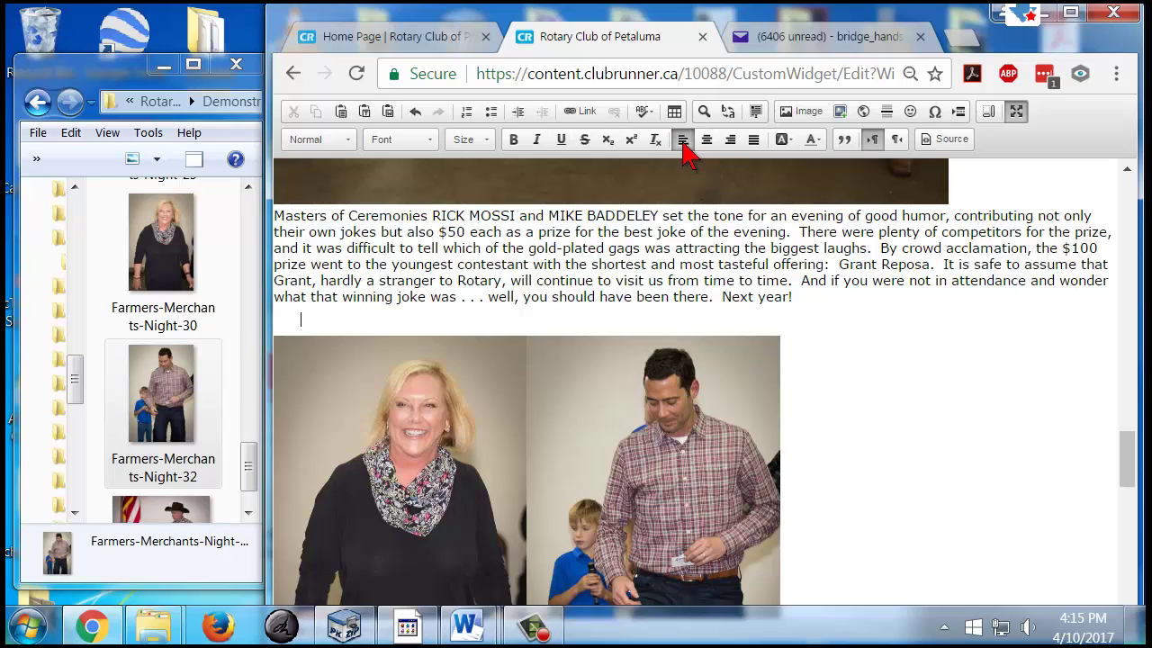
{"action": "type", "text": "A"}
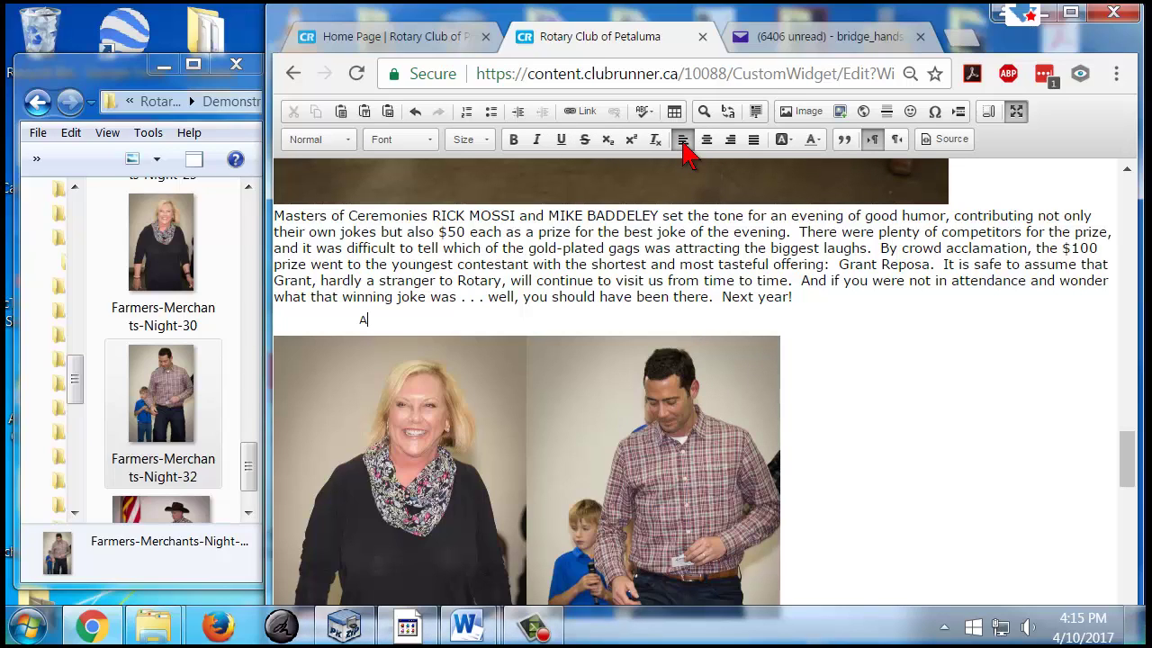
{"action": "type", "text": "nne wins!Marcus , too!"}
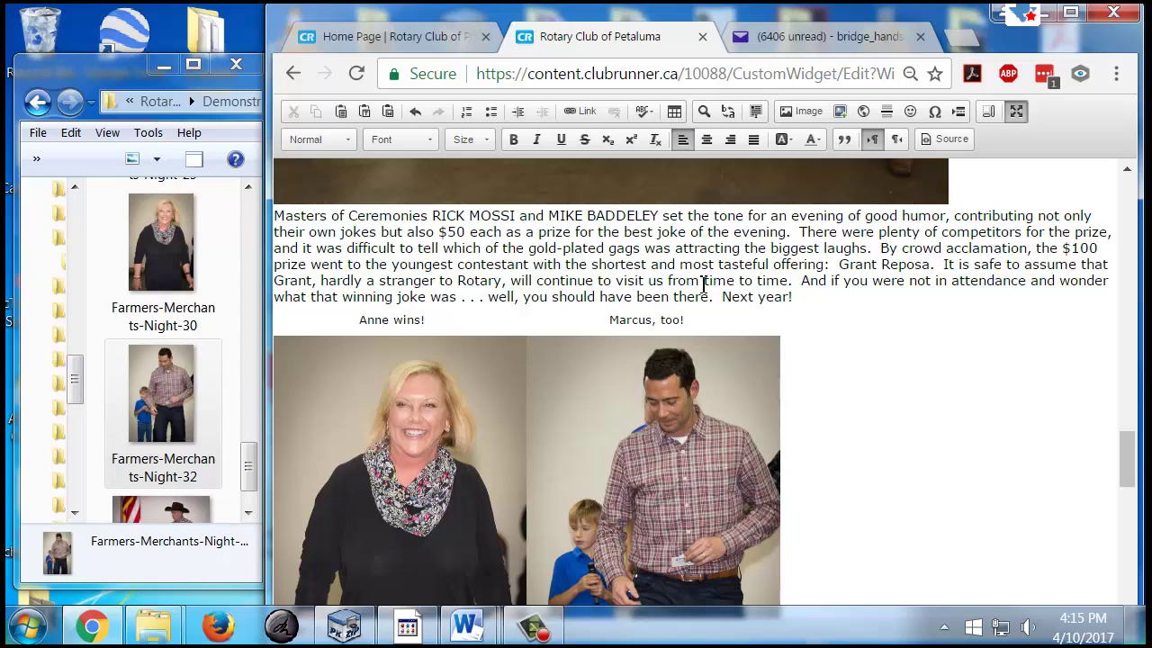
- Delete the duplicate April 13 duty list below the two winner photos, along with the empty line it leaves
{"action": "scroll", "coordinate": [671, 270], "scroll_direction": "down", "scroll_amount": 3}
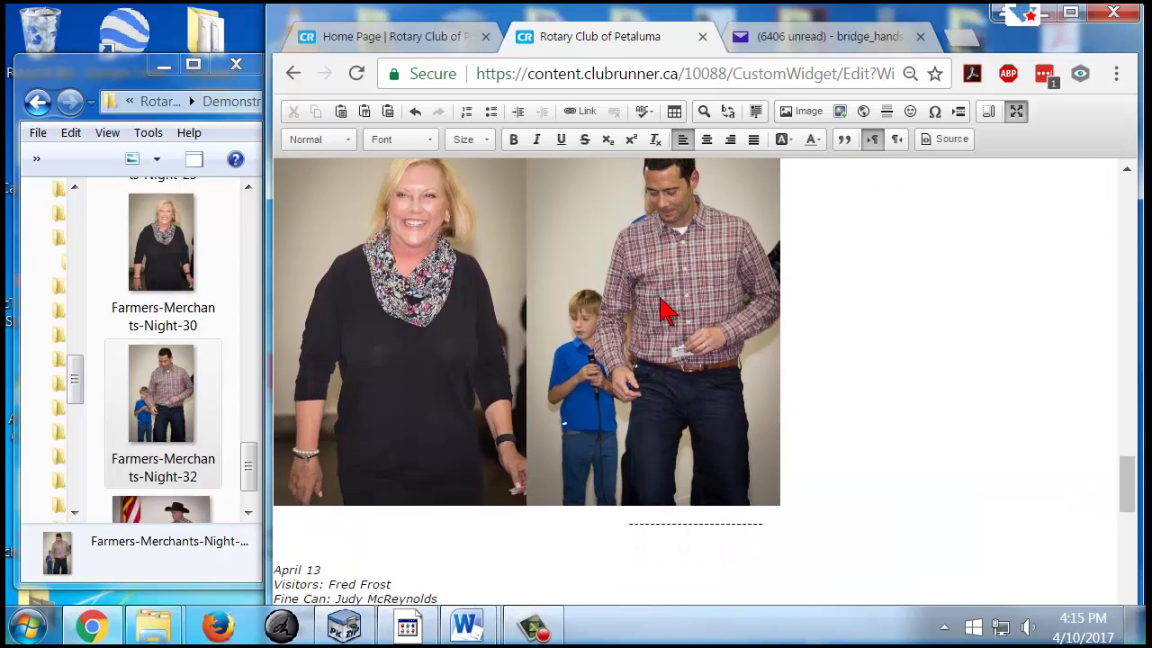
{"action": "scroll", "coordinate": [601, 324], "scroll_direction": "down", "scroll_amount": 1}
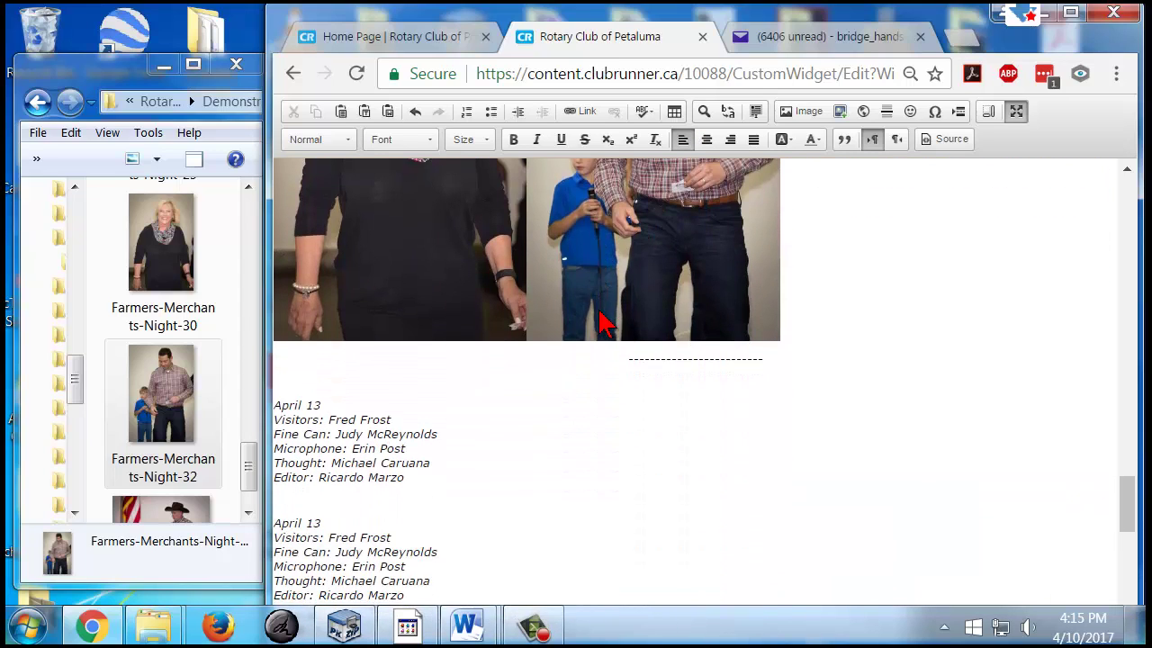
{"action": "scroll", "coordinate": [601, 324], "scroll_direction": "down", "scroll_amount": 1}
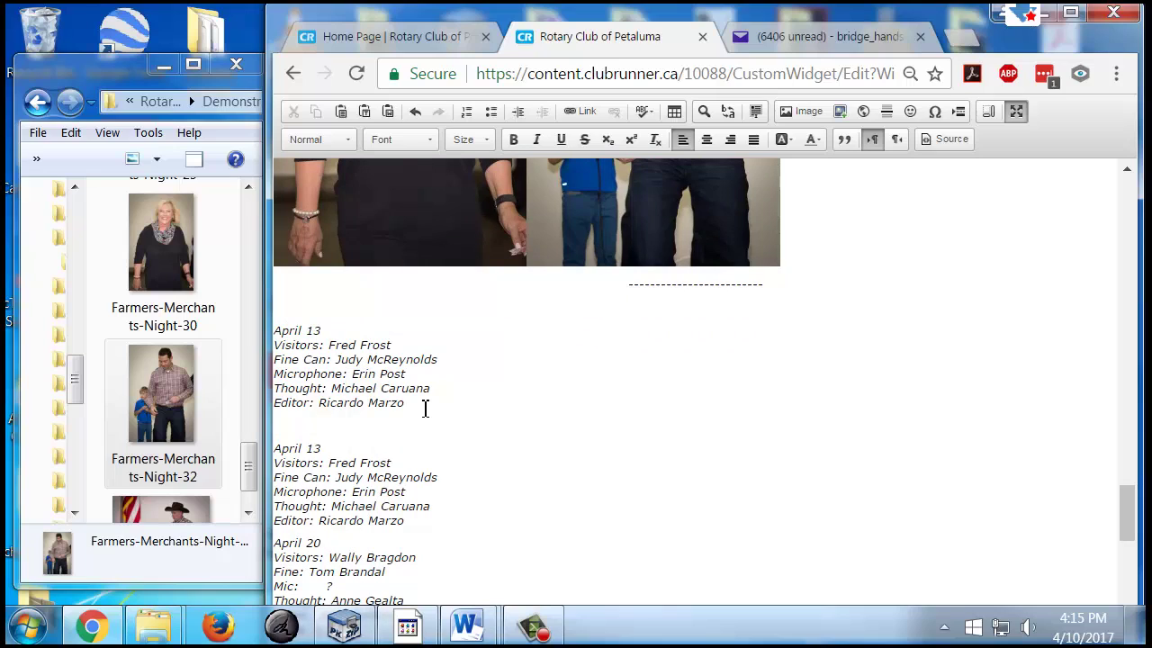
{"action": "left_click_drag", "start_coordinate": [424, 404], "coordinate": [277, 332]}
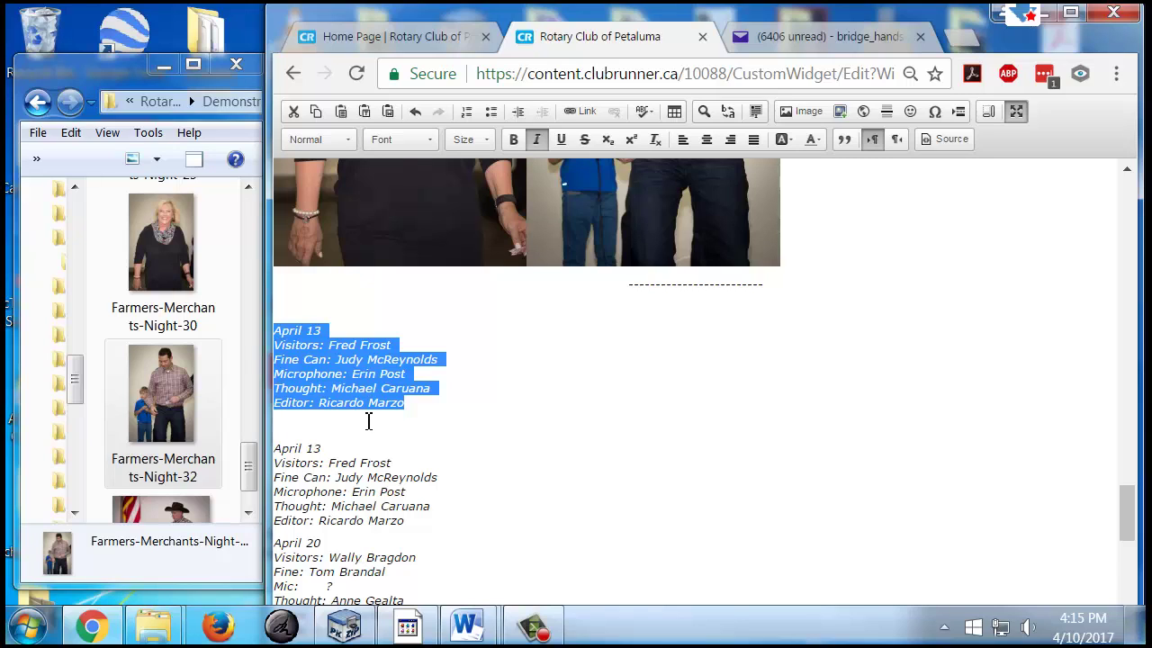
{"action": "key", "text": "Delete"}
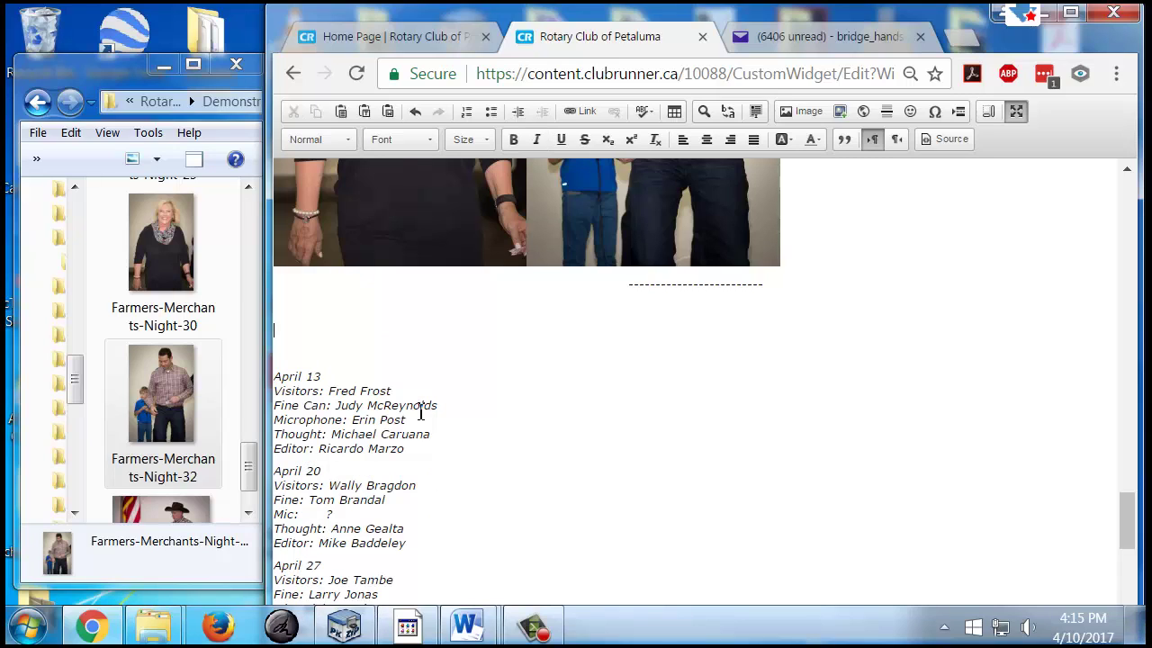
{"action": "key", "text": "Delete"}
- Leave the full-size editor view, save the RotaTeller - April 13, 2017 content as a draft and maximize the browser window
{"action": "scroll", "coordinate": [420, 411], "scroll_direction": "down", "scroll_amount": 5}
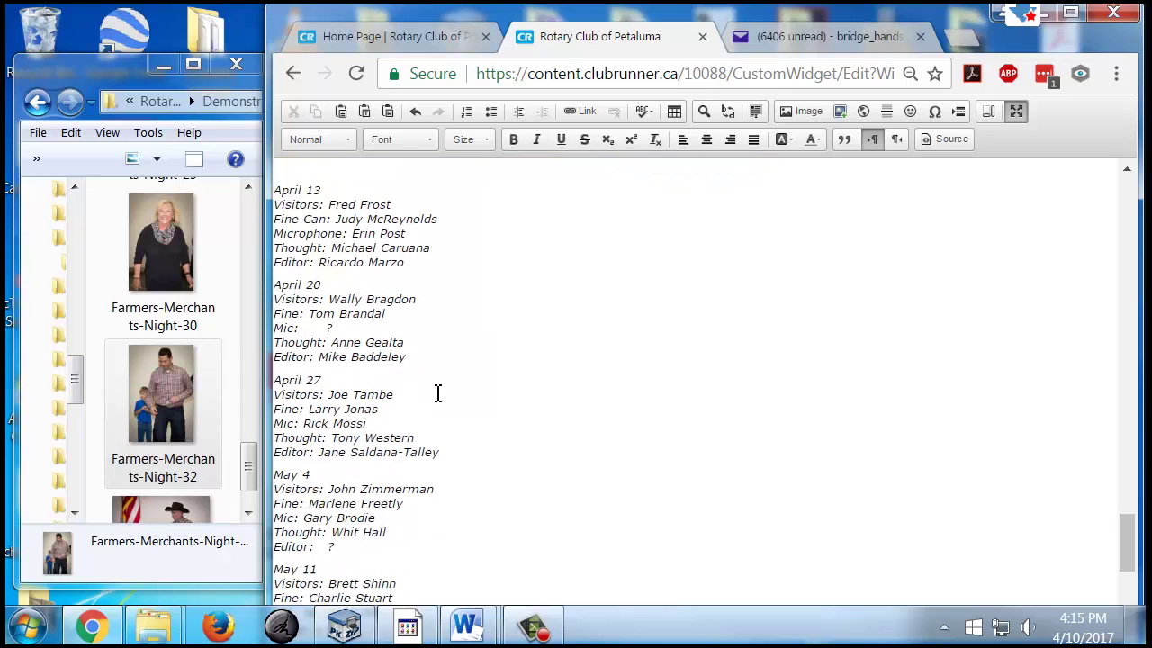
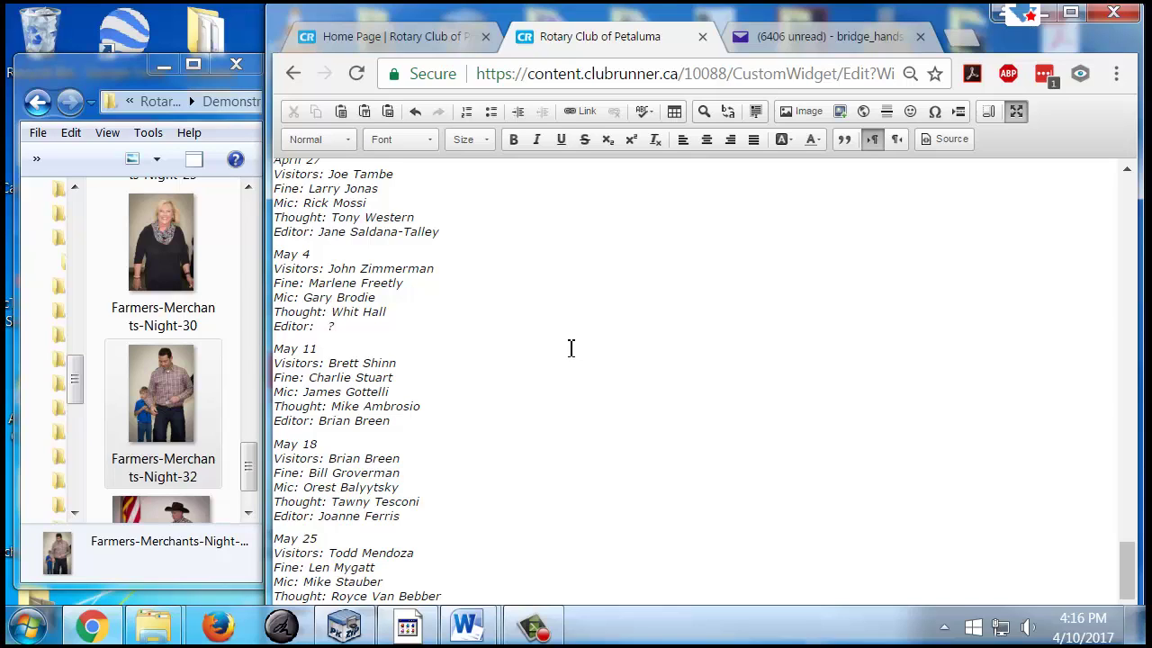
{"action": "left_click", "coordinate": [820, 389]}
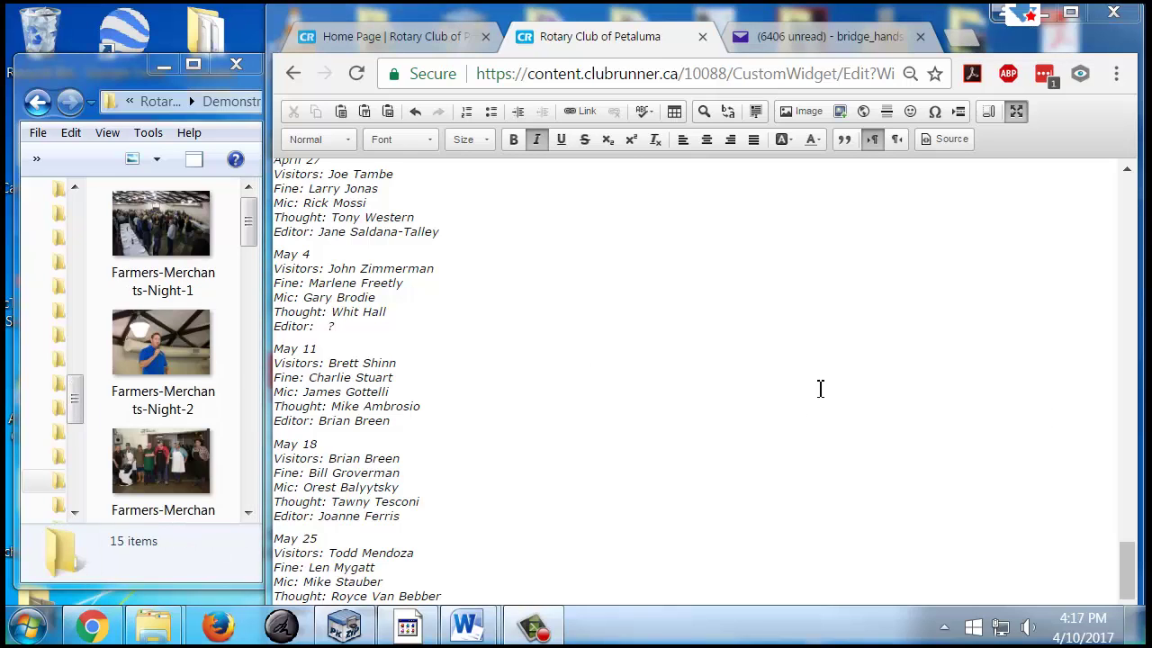
{"action": "left_click", "coordinate": [1016, 112]}
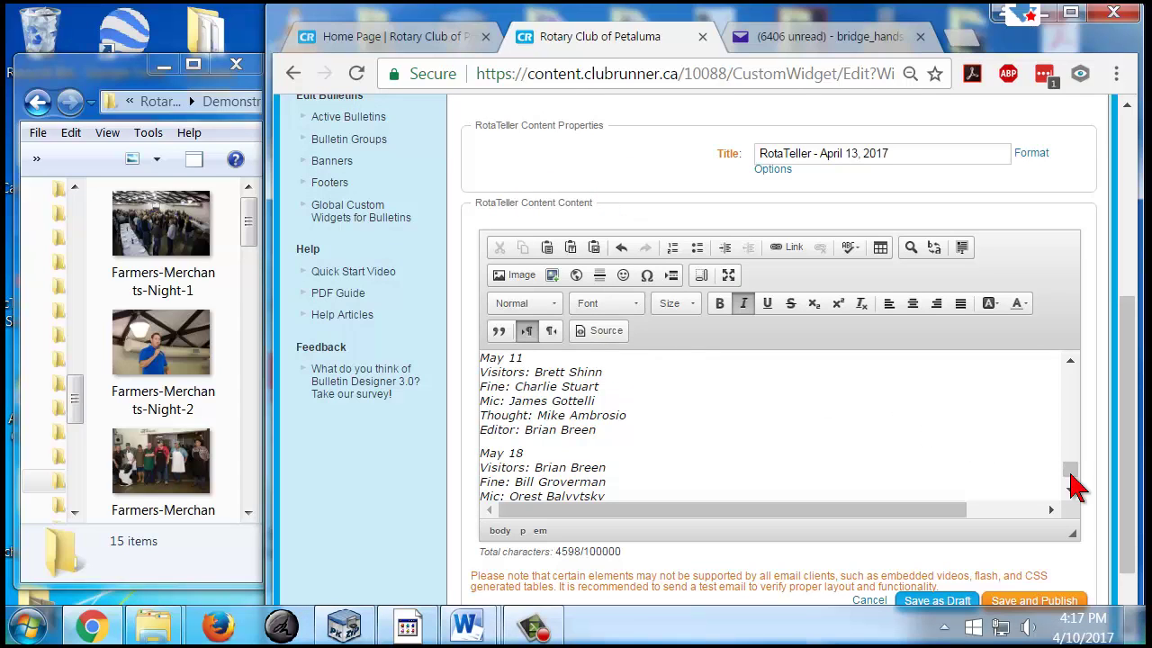
{"action": "left_click_drag", "start_coordinate": [1075, 481], "coordinate": [1074, 478]}
{"action": "left_click_drag", "start_coordinate": [1079, 464], "coordinate": [1098, 506]}
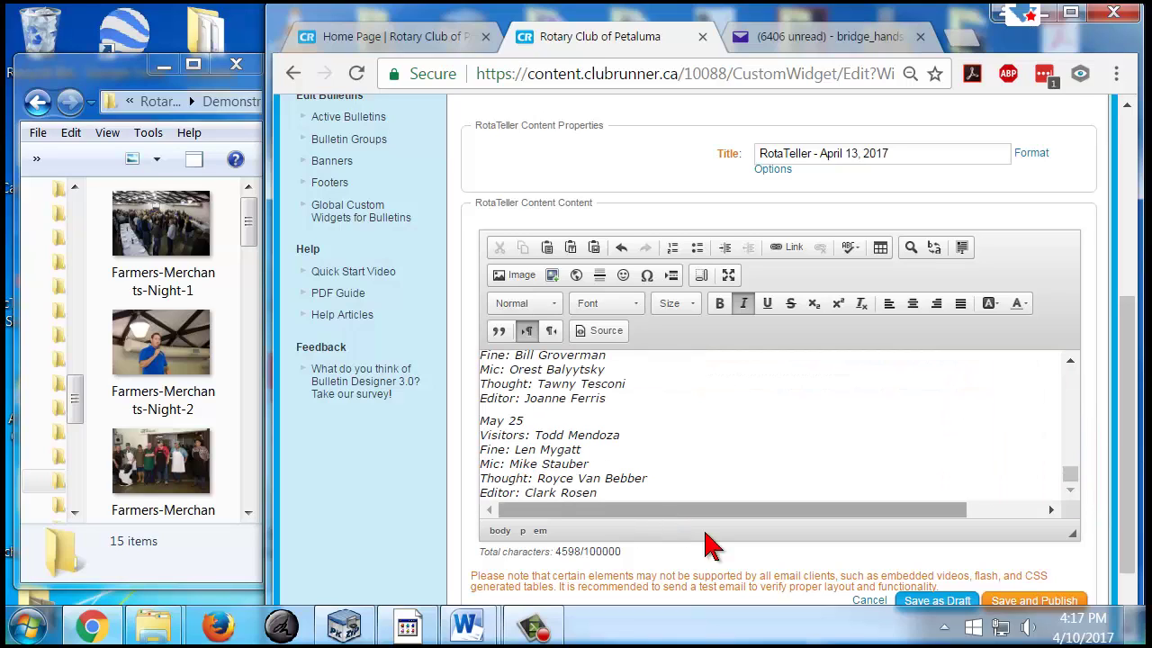
{"action": "left_click", "coordinate": [936, 603]}
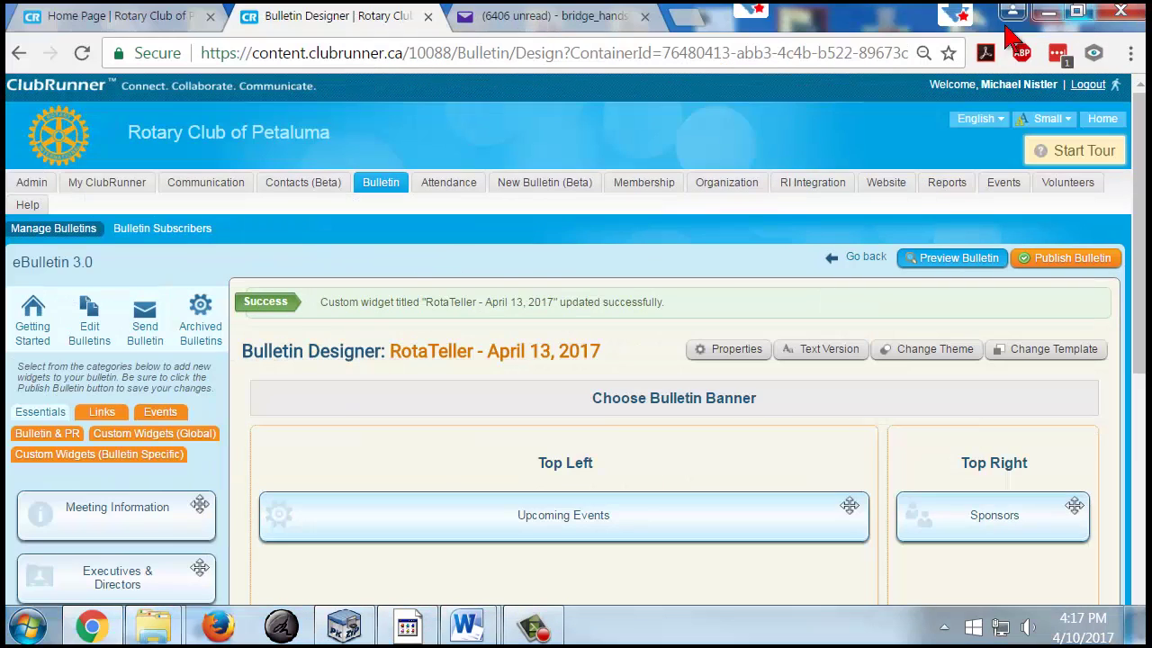
{"action": "left_click", "coordinate": [1071, 14]}
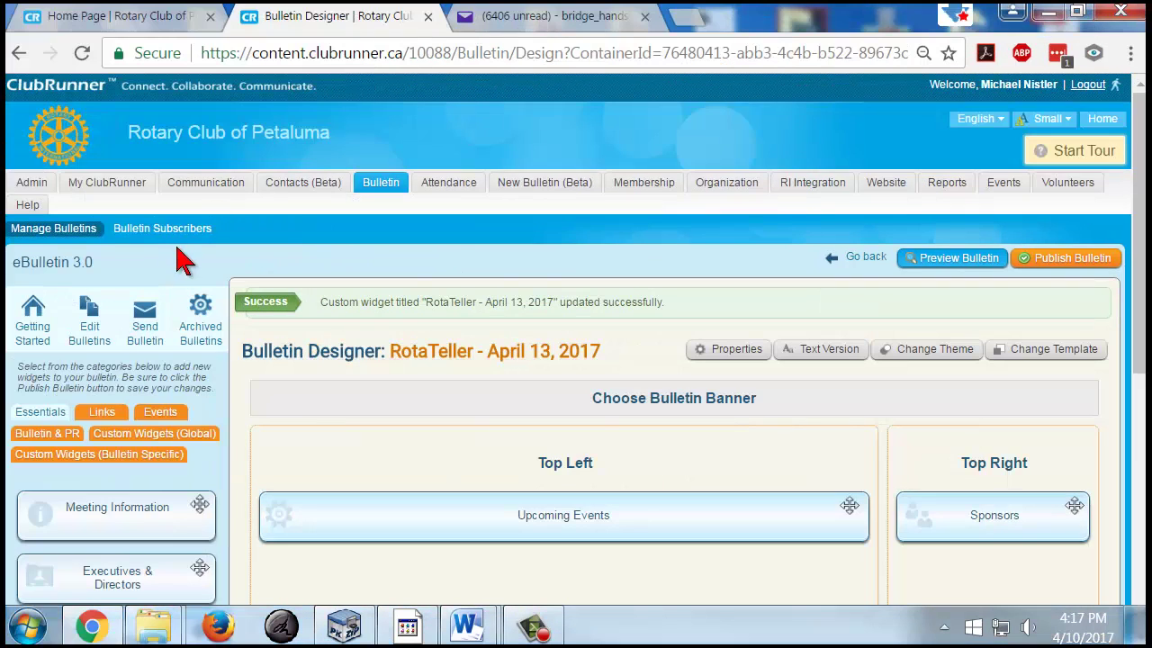
- Look over the bulletin layout, checking the widgets in the Top Left, Top Right and Main sections
{"action": "scroll", "coordinate": [527, 403], "scroll_direction": "down", "scroll_amount": 1}
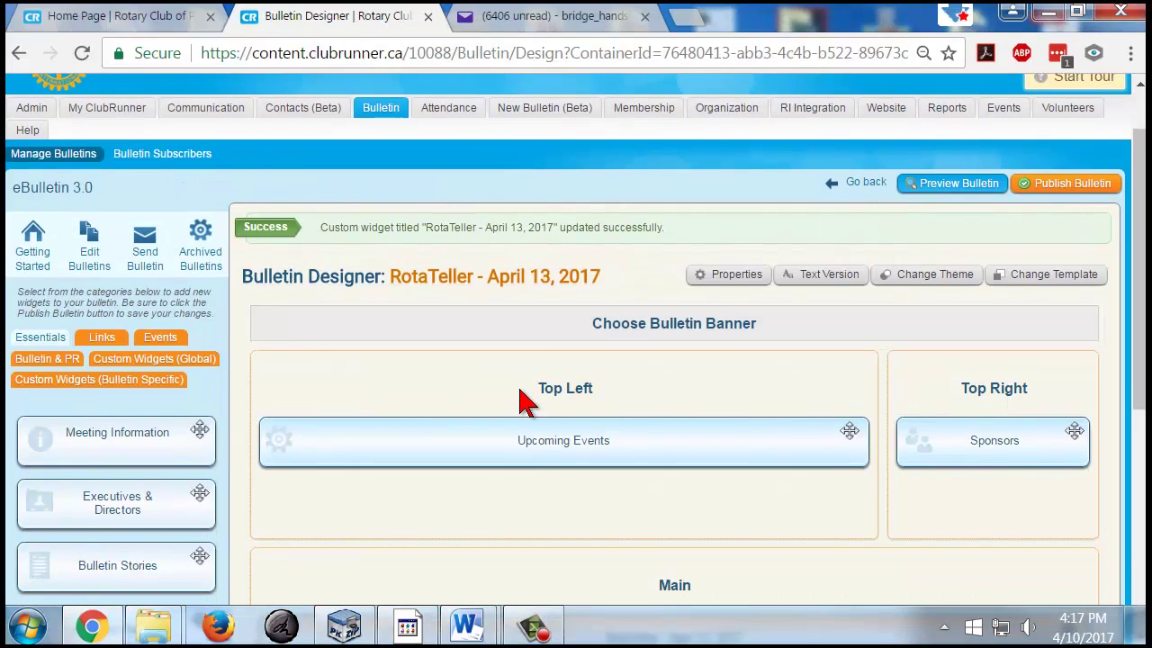
{"action": "scroll", "coordinate": [527, 403], "scroll_direction": "down", "scroll_amount": 1}
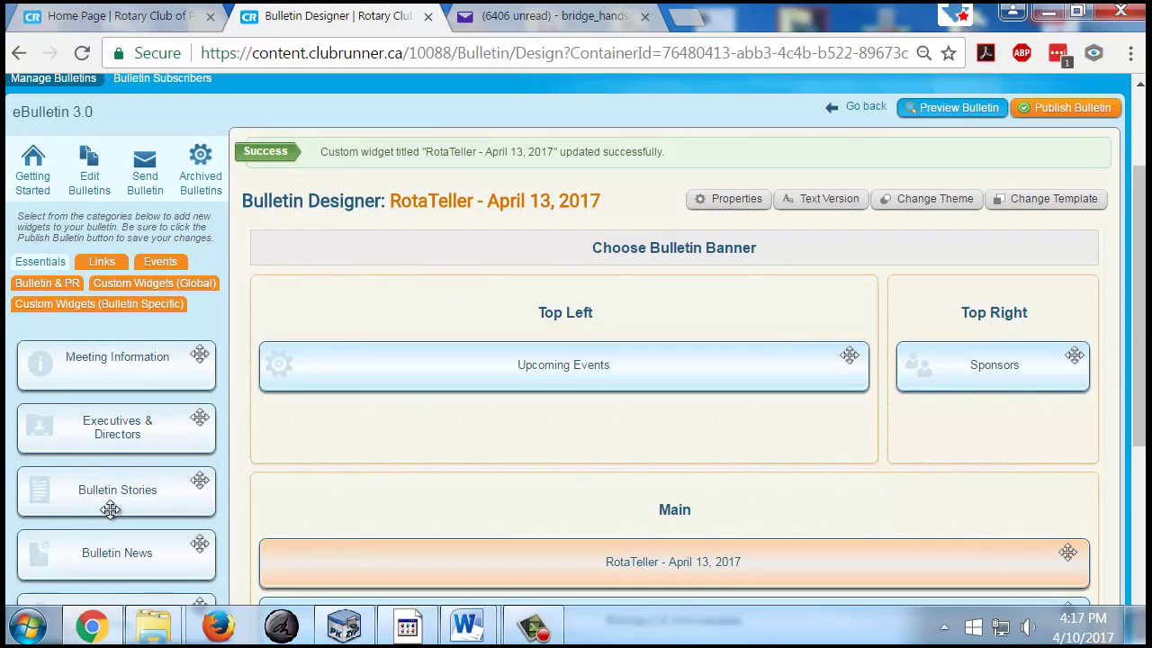
{"action": "scroll", "coordinate": [123, 532], "scroll_direction": "down", "scroll_amount": 2}
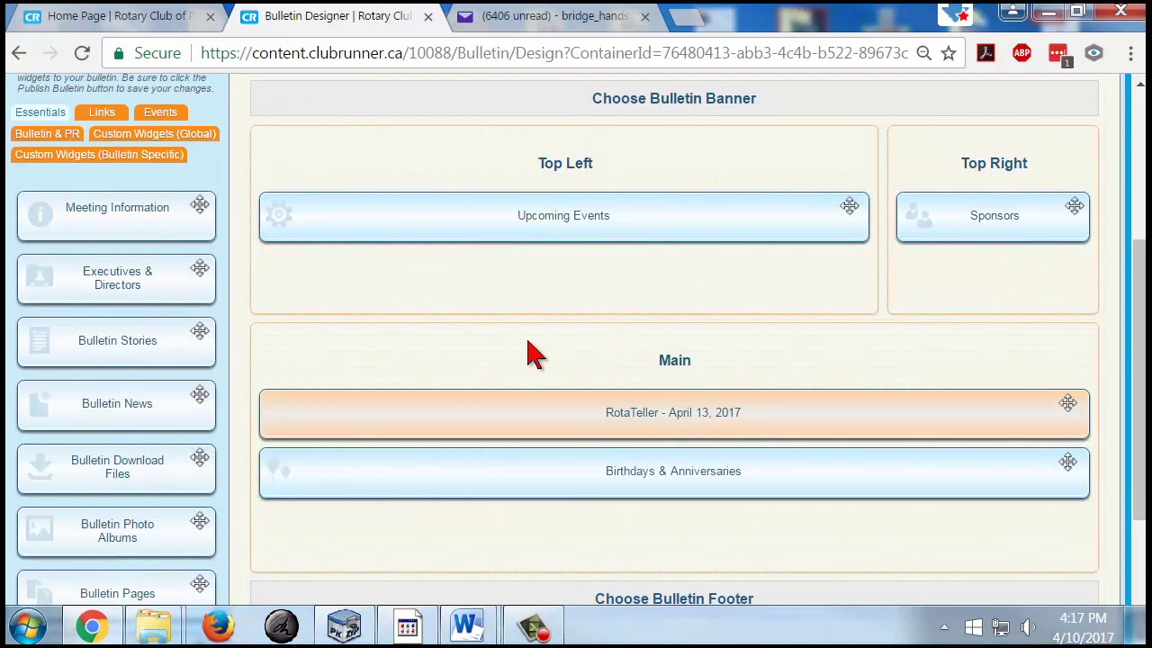
{"action": "scroll", "coordinate": [103, 432], "scroll_direction": "down", "scroll_amount": 1}
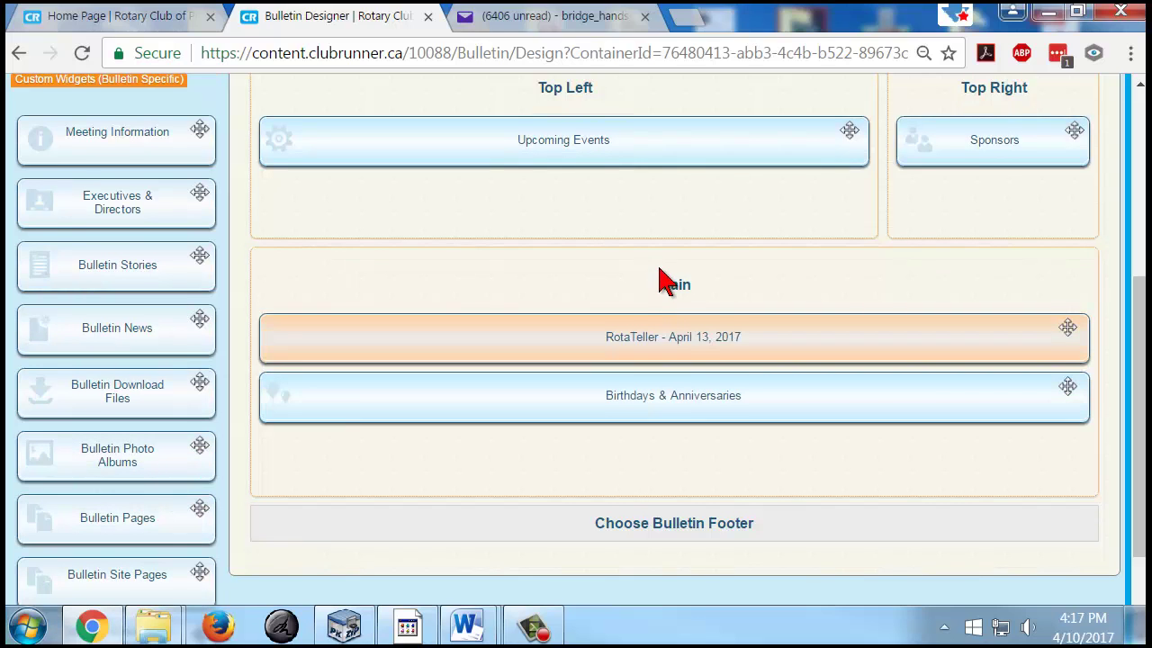
{"action": "scroll", "coordinate": [663, 284], "scroll_direction": "up", "scroll_amount": 3}
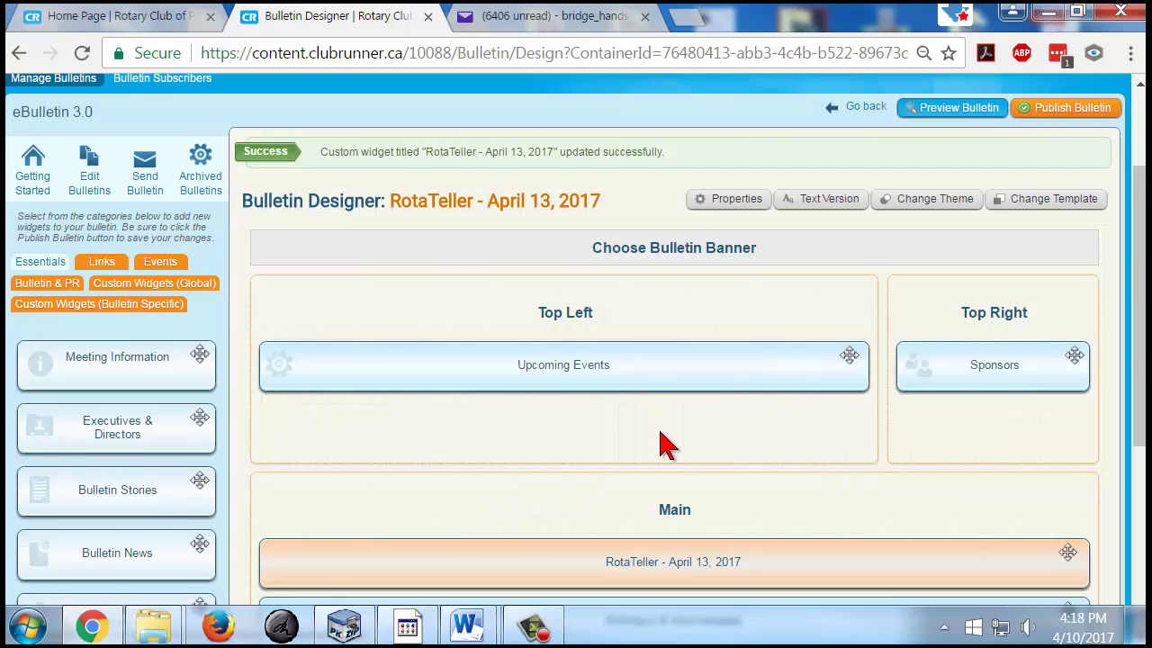
{"action": "scroll", "coordinate": [664, 439], "scroll_direction": "down", "scroll_amount": 1}
{"action": "scroll", "coordinate": [644, 413], "scroll_direction": "down", "scroll_amount": 1}
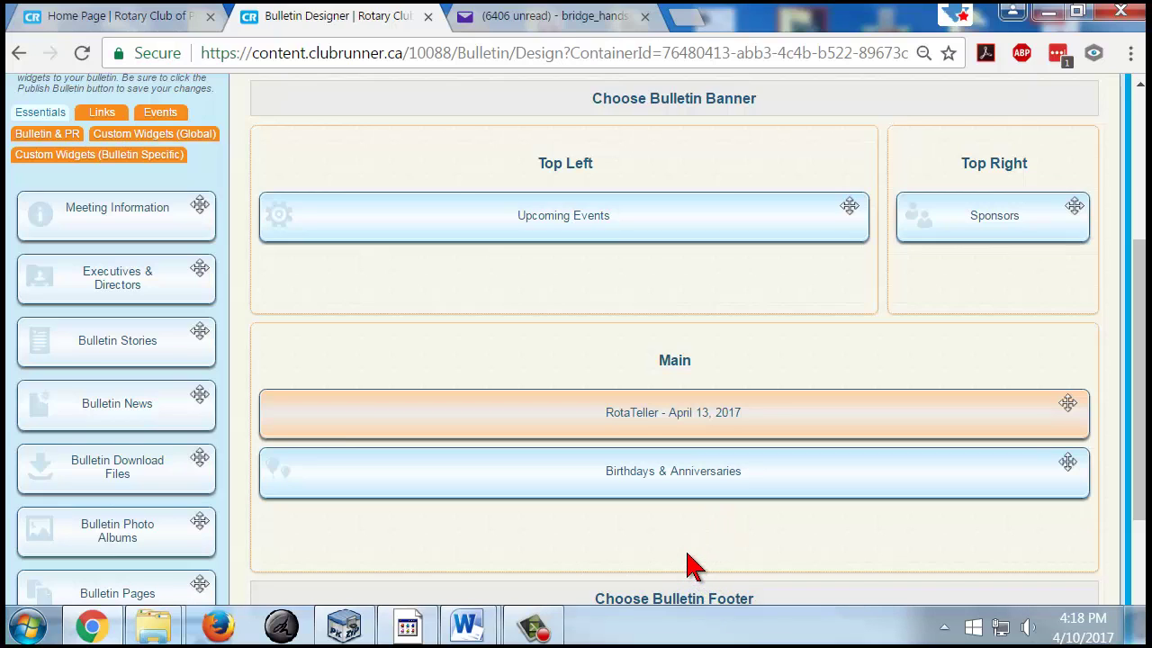
{"action": "mouse_move", "coordinate": [566, 210]}
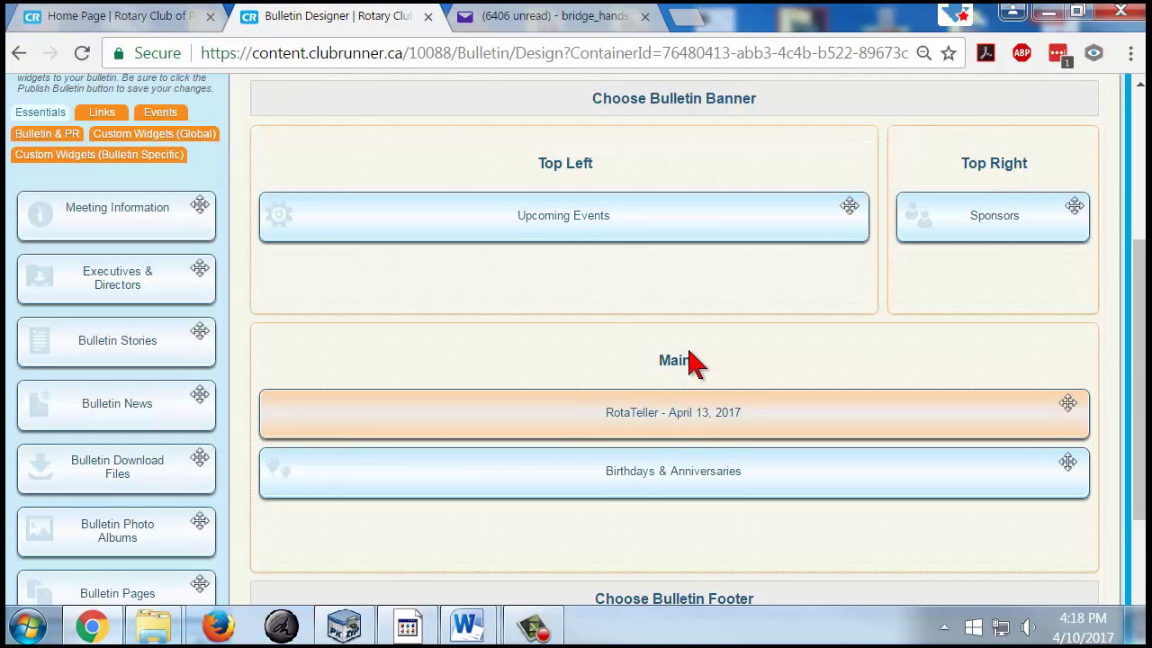
{"action": "scroll", "coordinate": [691, 362], "scroll_direction": "down", "scroll_amount": 1}
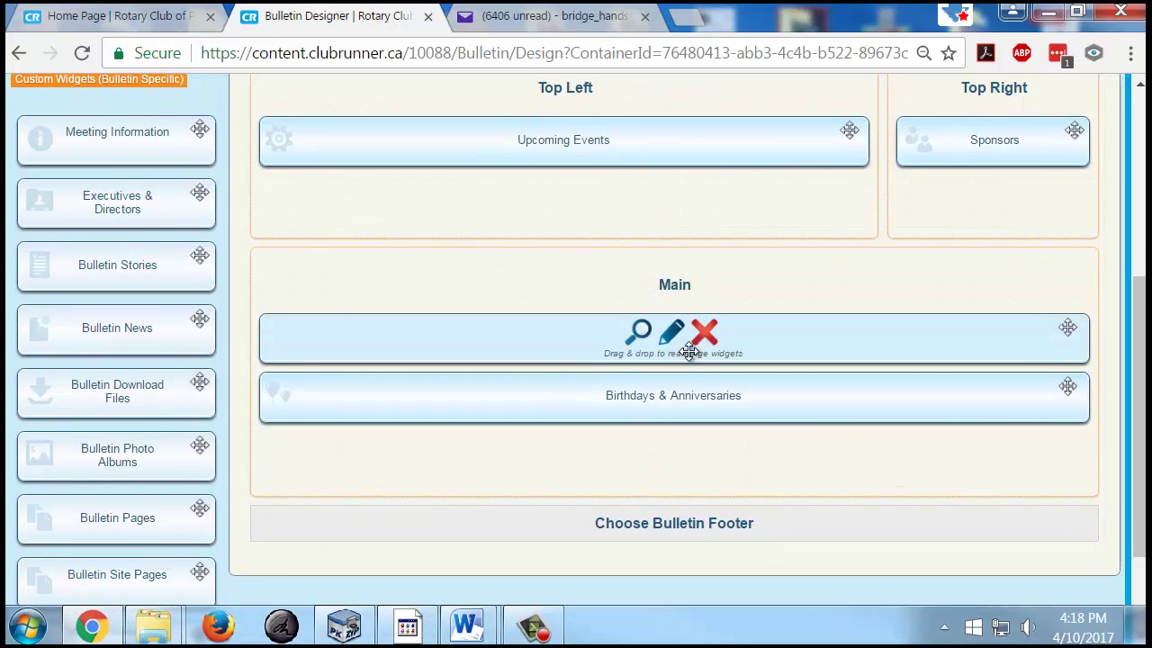
- Preview the RotaTeller - April 13, 2017 bulletin and check its banner, Upcoming Events and Sponsors sections
{"action": "scroll", "coordinate": [689, 351], "scroll_direction": "up", "scroll_amount": 3}
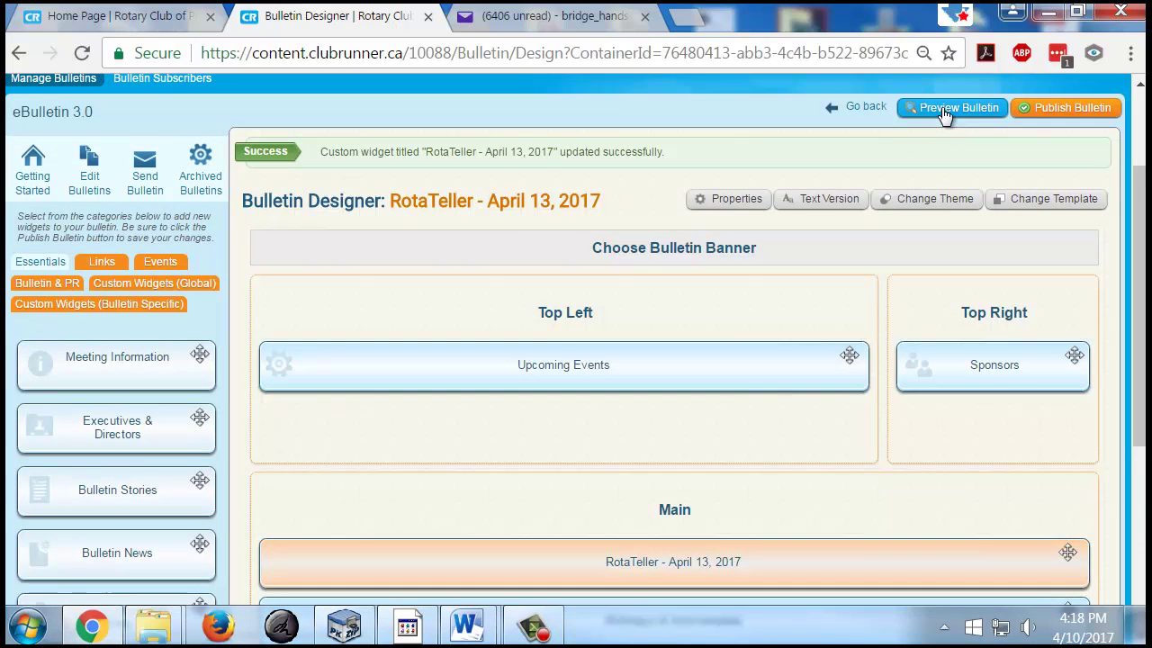
{"action": "left_click", "coordinate": [943, 108]}
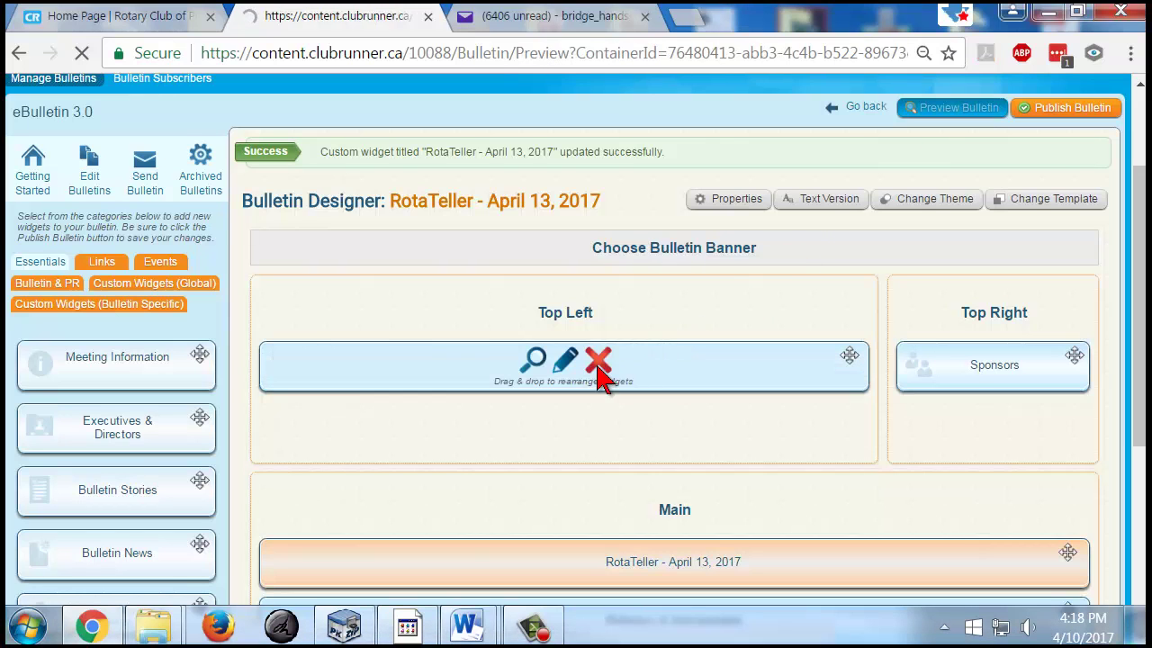
{"action": "scroll", "coordinate": [600, 371], "scroll_direction": "down", "scroll_amount": 2}
{"action": "scroll", "coordinate": [600, 370], "scroll_direction": "down", "scroll_amount": 1}
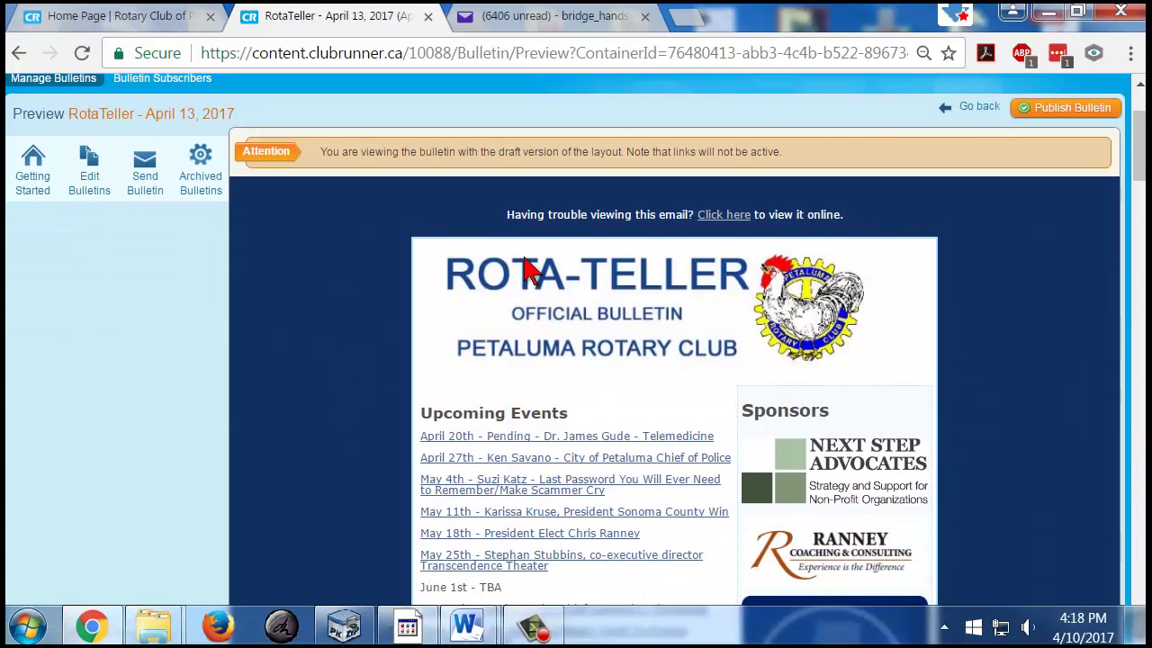
{"action": "scroll", "coordinate": [666, 151], "scroll_direction": "down", "scroll_amount": 1}
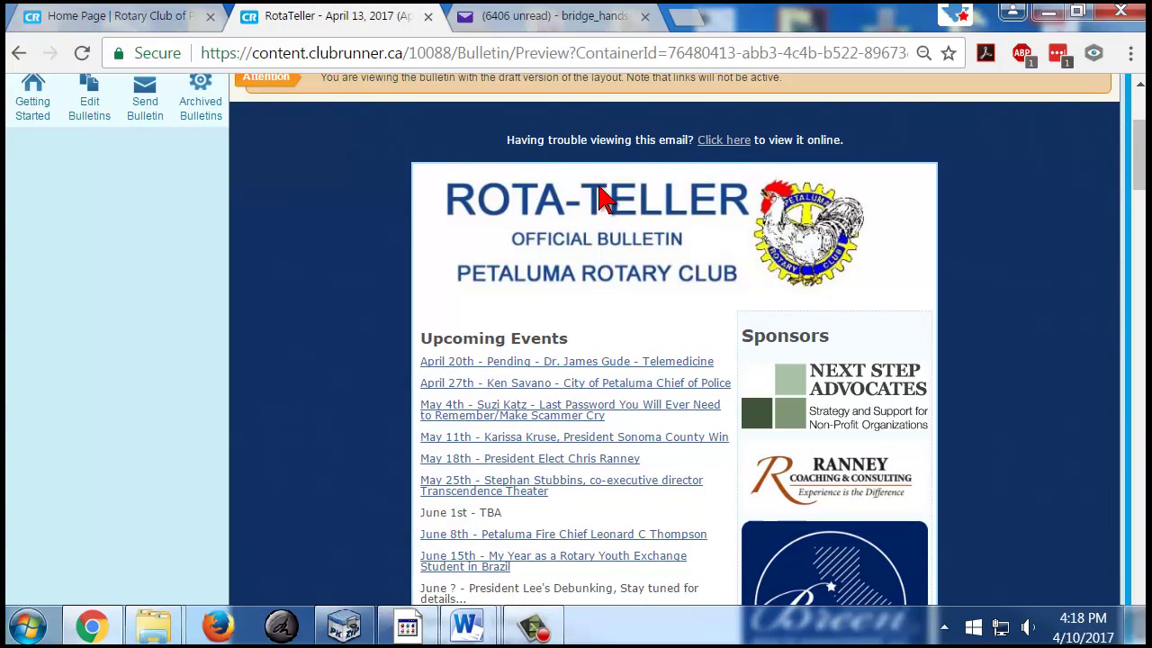
{"action": "scroll", "coordinate": [639, 282], "scroll_direction": "down", "scroll_amount": 1}
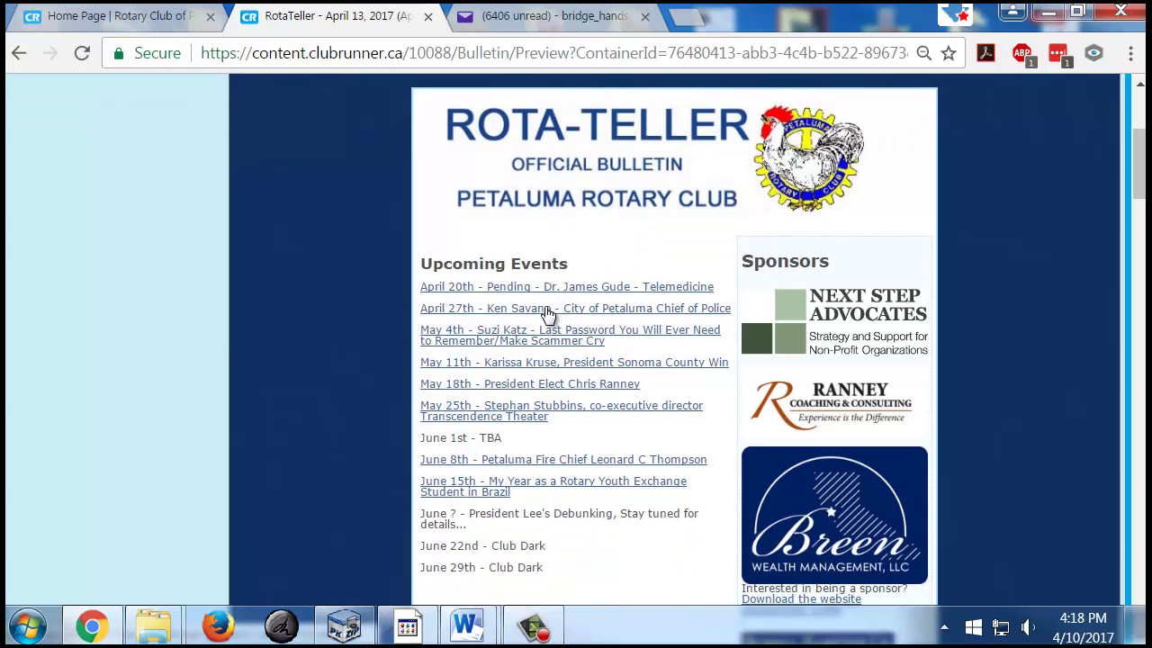
{"action": "scroll", "coordinate": [546, 384], "scroll_direction": "down", "scroll_amount": 4}
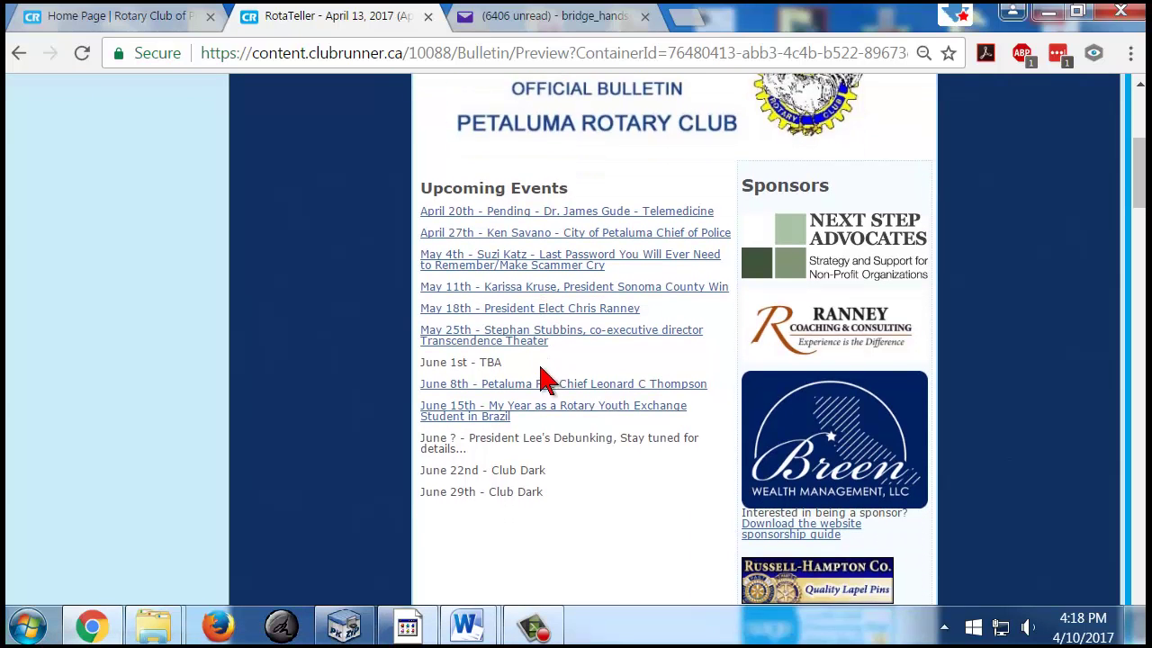
{"action": "scroll", "coordinate": [601, 296], "scroll_direction": "up", "scroll_amount": 3}
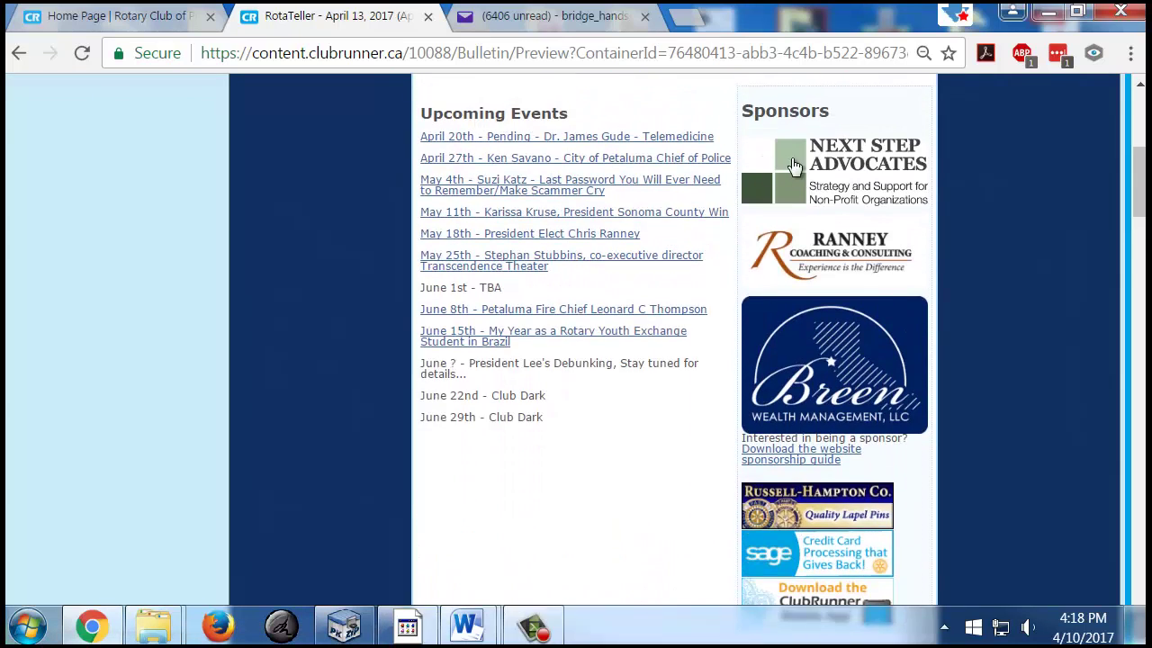
- Review the previewed April 13, 2017 article, checking its paragraphs, photos, captions and the duty lists through May 25
{"action": "scroll", "coordinate": [669, 381], "scroll_direction": "down", "scroll_amount": 5}
{"action": "scroll", "coordinate": [479, 333], "scroll_direction": "down", "scroll_amount": 3}
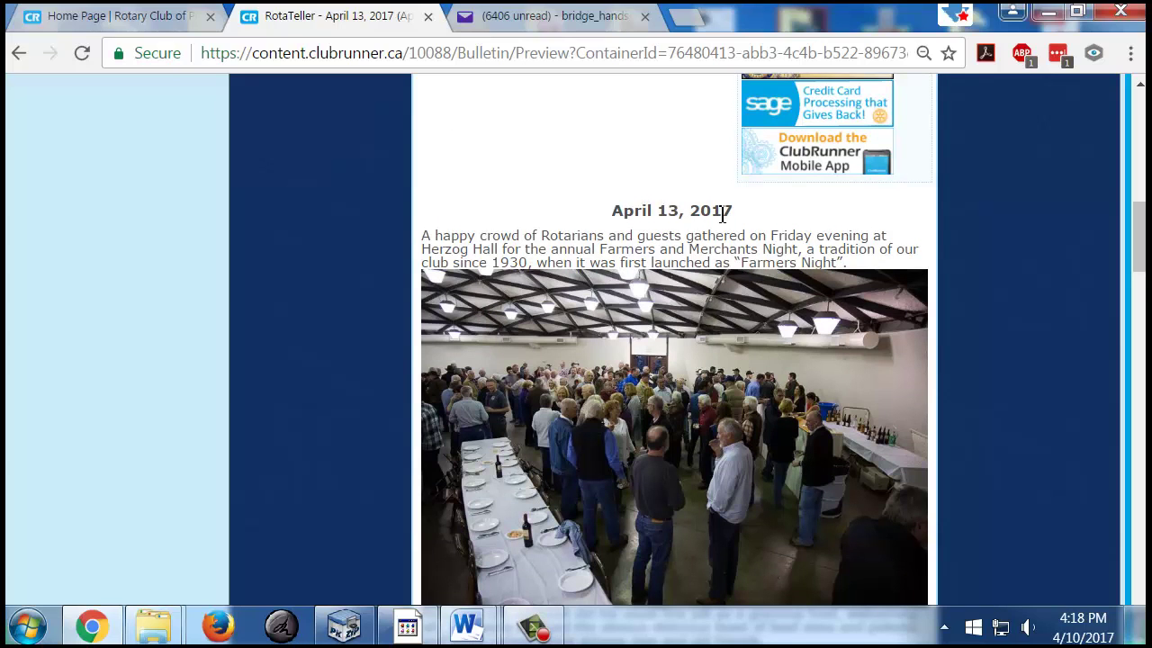
{"action": "scroll", "coordinate": [722, 214], "scroll_direction": "down", "scroll_amount": 5}
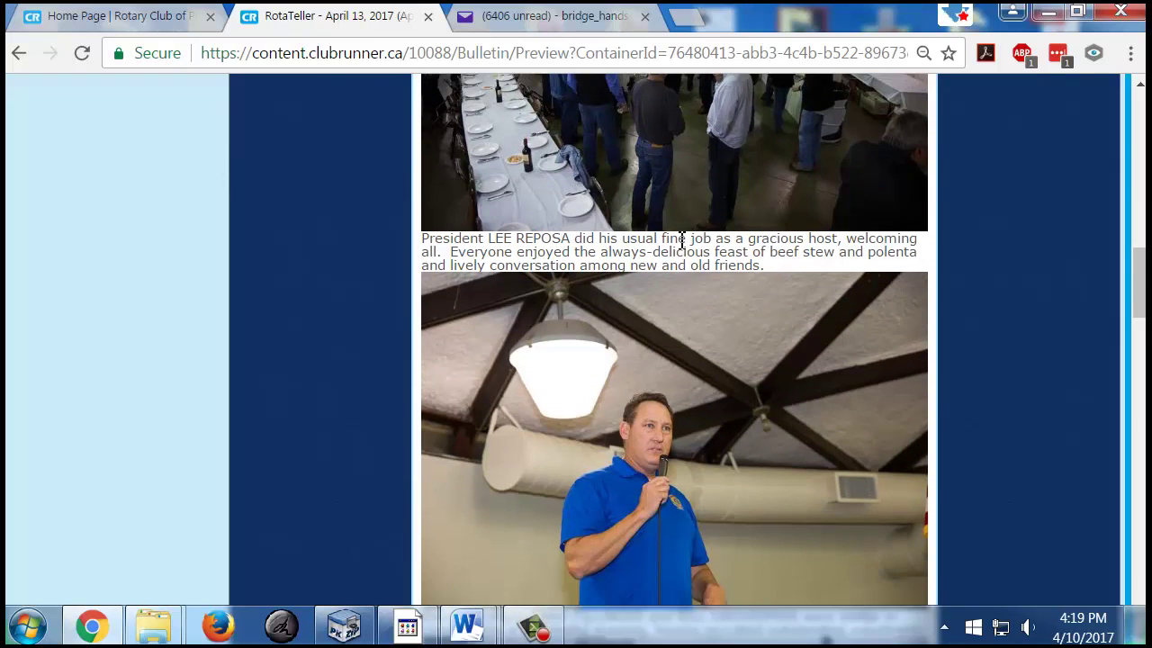
{"action": "scroll", "coordinate": [681, 239], "scroll_direction": "down", "scroll_amount": 6}
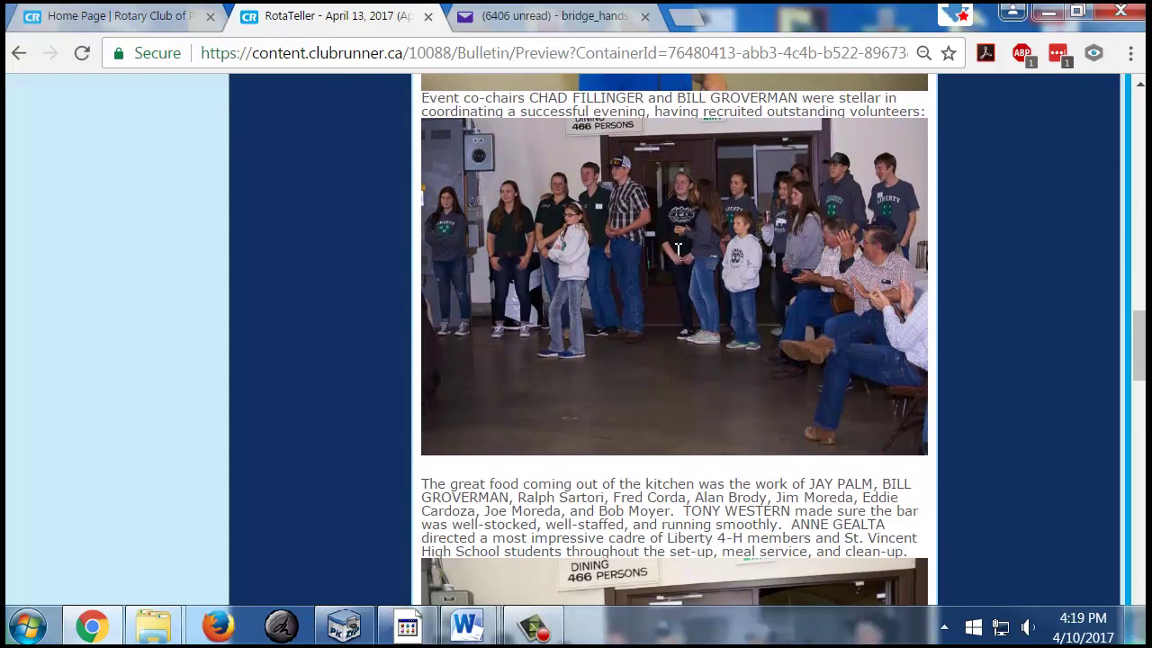
{"action": "scroll", "coordinate": [682, 252], "scroll_direction": "down", "scroll_amount": 3}
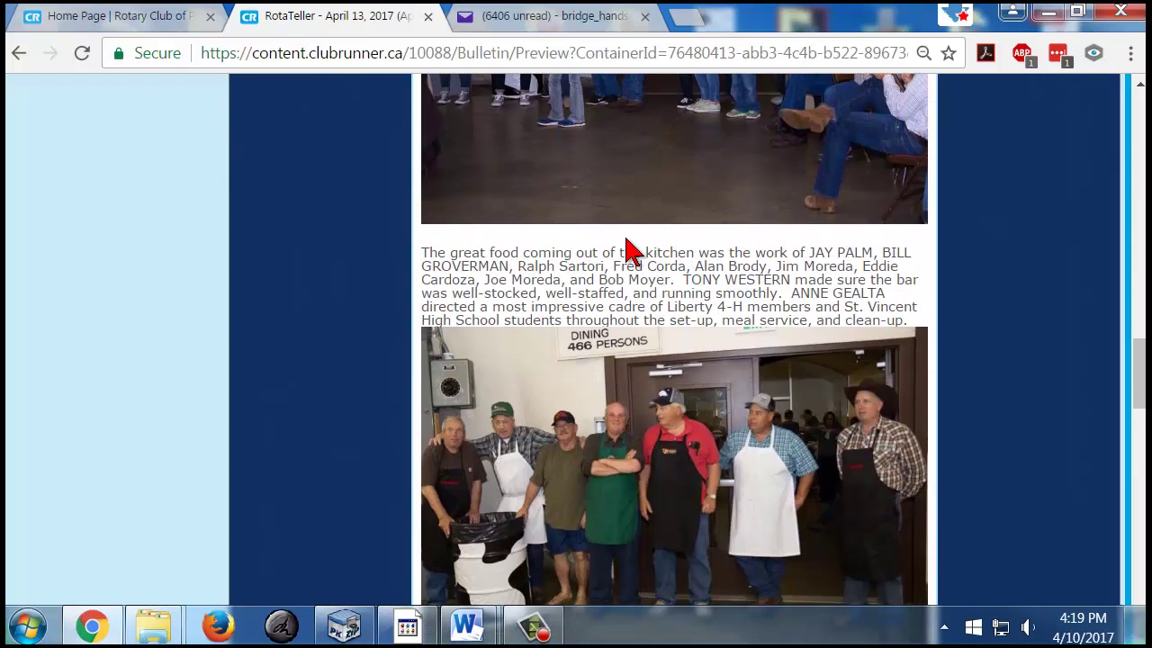
{"action": "scroll", "coordinate": [634, 252], "scroll_direction": "down", "scroll_amount": 4}
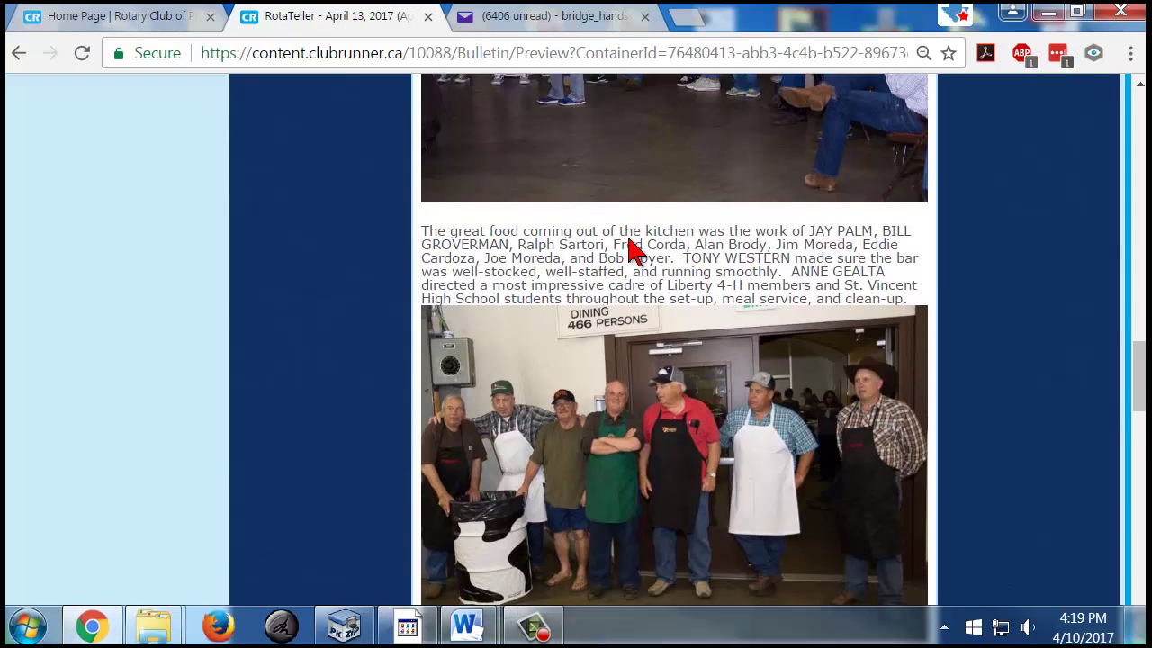
{"action": "scroll", "coordinate": [635, 252], "scroll_direction": "down", "scroll_amount": 6}
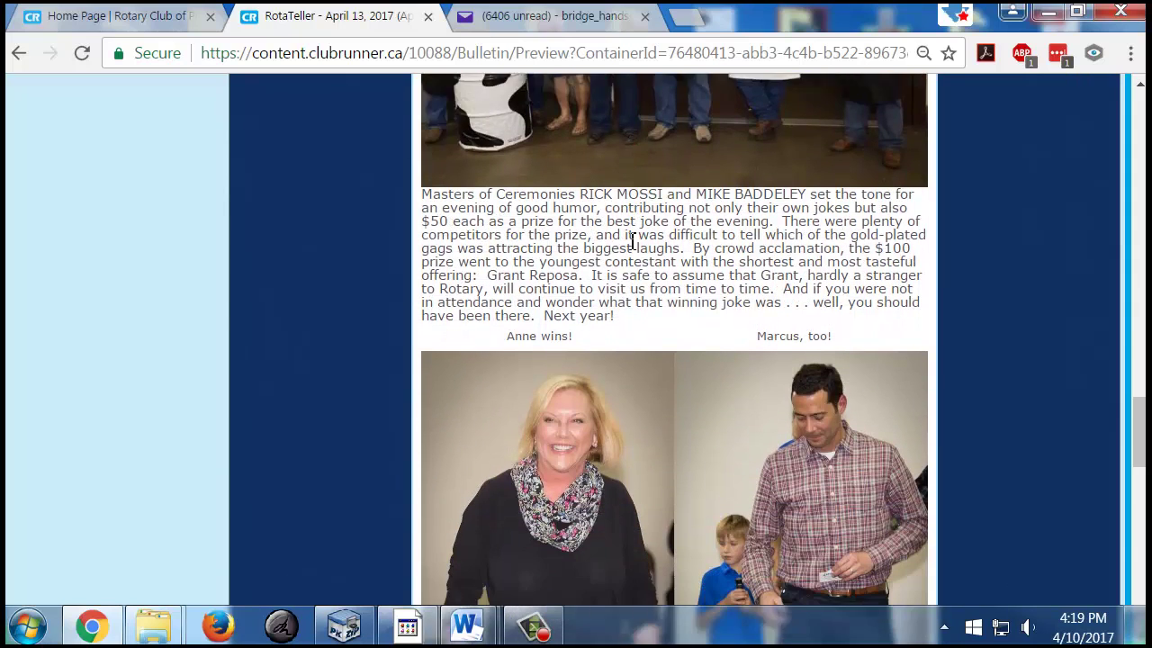
{"action": "scroll", "coordinate": [521, 294], "scroll_direction": "down", "scroll_amount": 1}
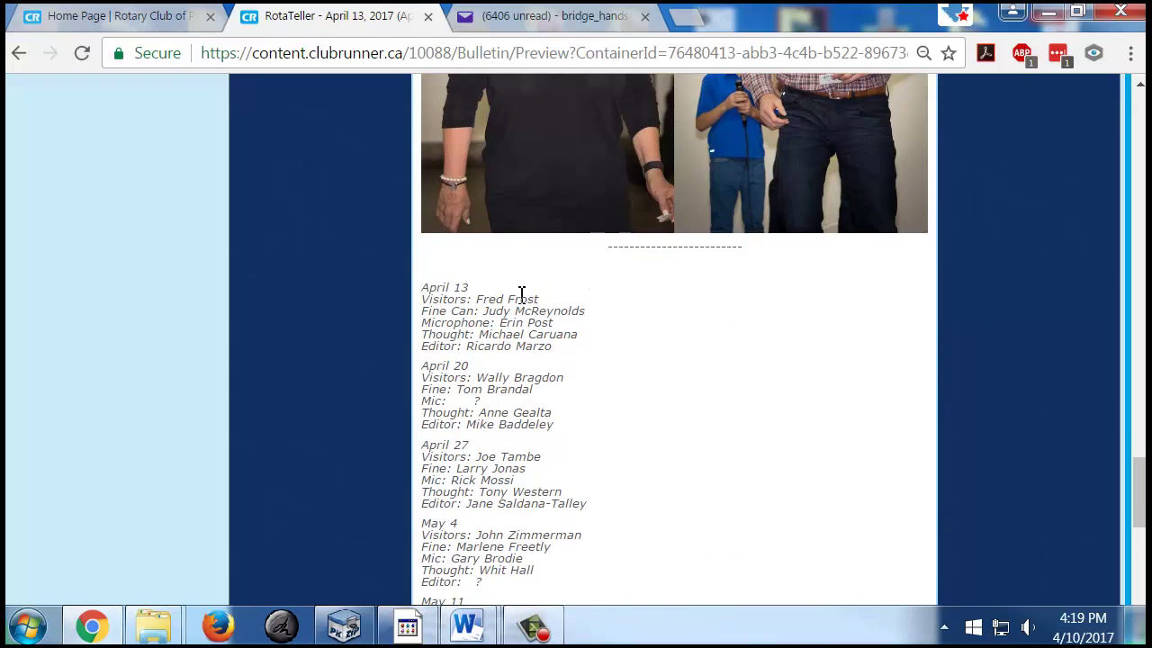
{"action": "scroll", "coordinate": [477, 310], "scroll_direction": "down", "scroll_amount": 3}
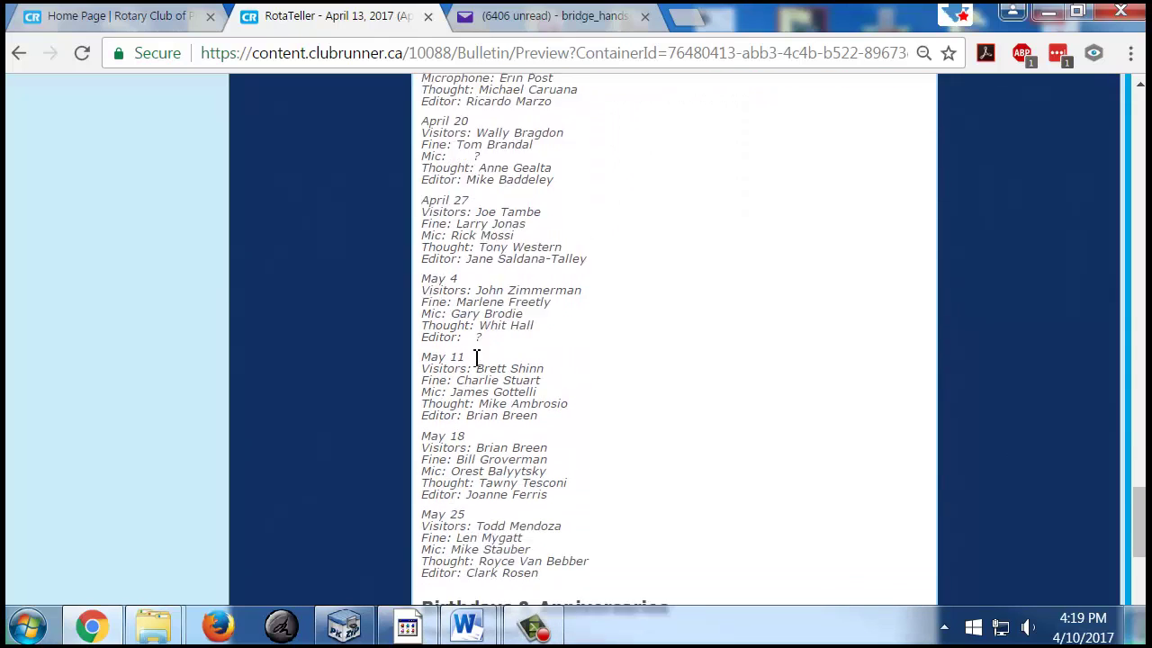
- Review the rest of the previewed bulletin, checking the duty lists, Birthdays & Anniversaries section and footer, and return to its beginning
{"action": "scroll", "coordinate": [477, 359], "scroll_direction": "down", "scroll_amount": 1}
{"action": "scroll", "coordinate": [496, 310], "scroll_direction": "up", "scroll_amount": 4}
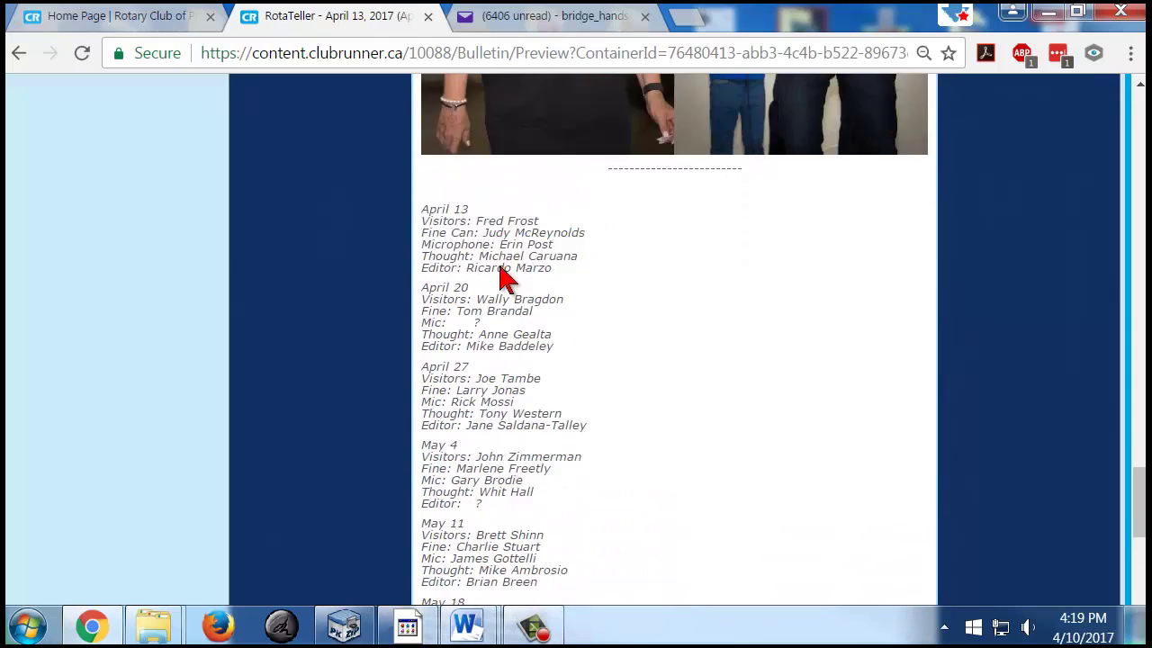
{"action": "scroll", "coordinate": [508, 300], "scroll_direction": "down", "scroll_amount": 5}
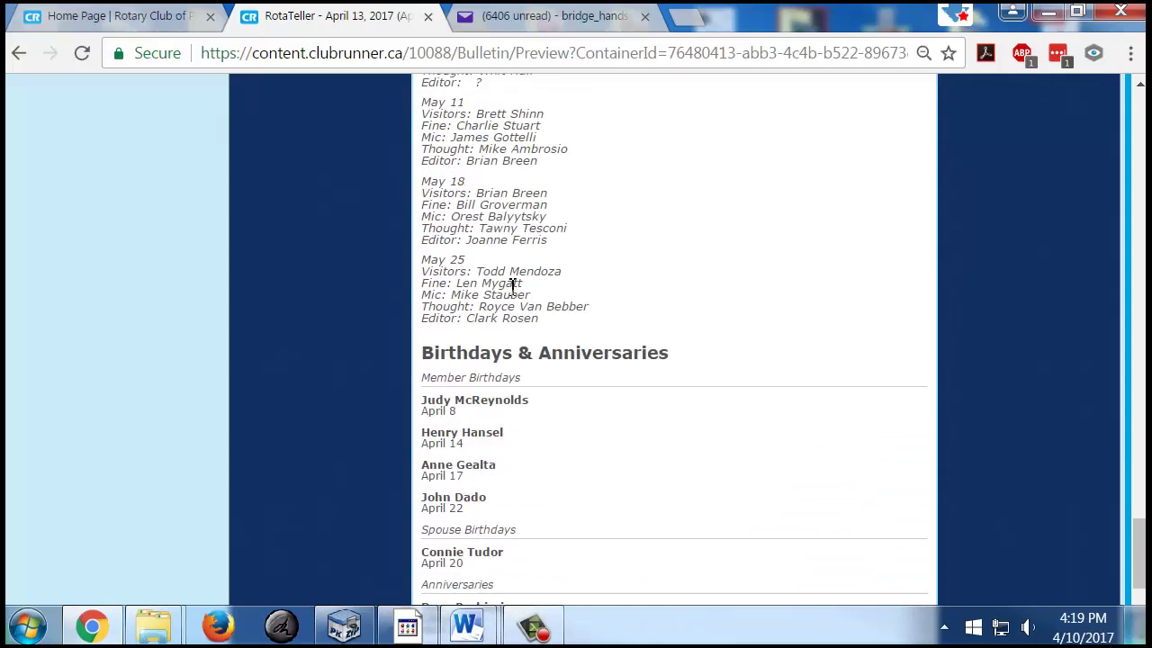
{"action": "scroll", "coordinate": [531, 378], "scroll_direction": "down", "scroll_amount": 2}
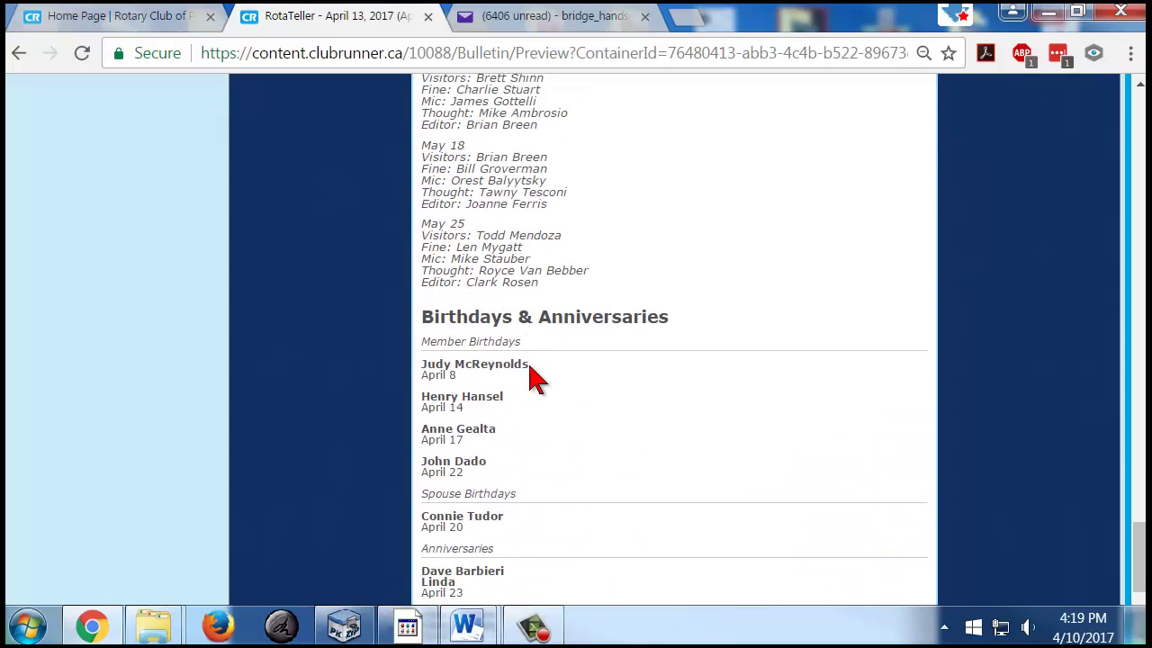
{"action": "scroll", "coordinate": [549, 400], "scroll_direction": "down", "scroll_amount": 2}
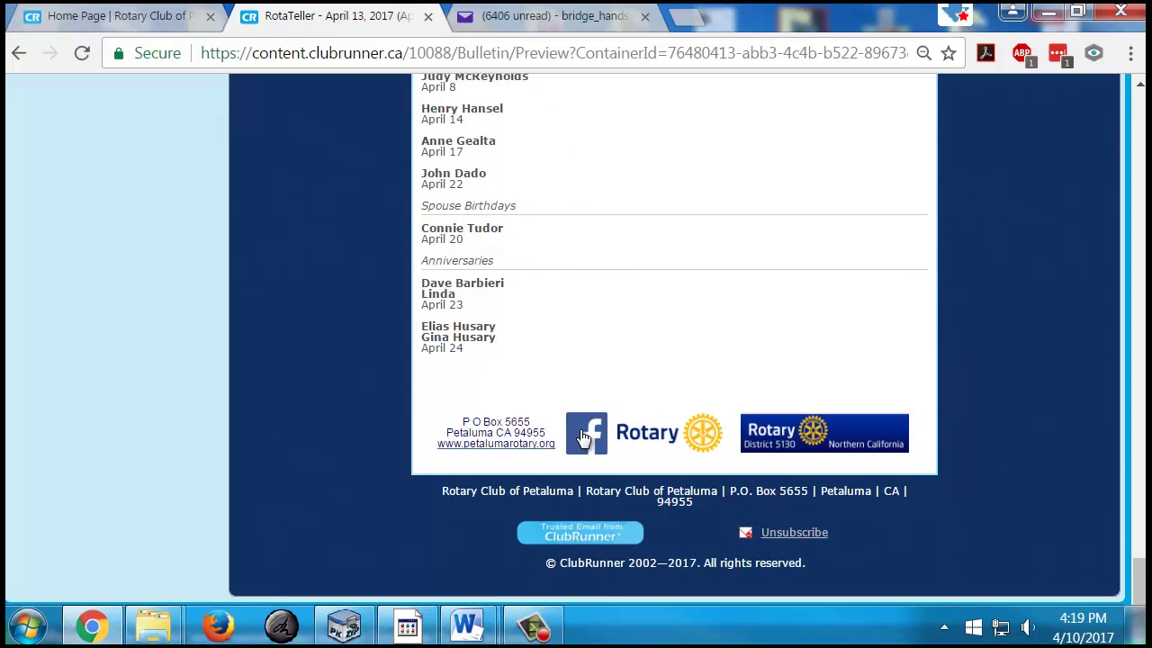
{"action": "scroll", "coordinate": [558, 270], "scroll_direction": "up", "scroll_amount": 10}
{"action": "scroll", "coordinate": [581, 232], "scroll_direction": "up", "scroll_amount": 15}
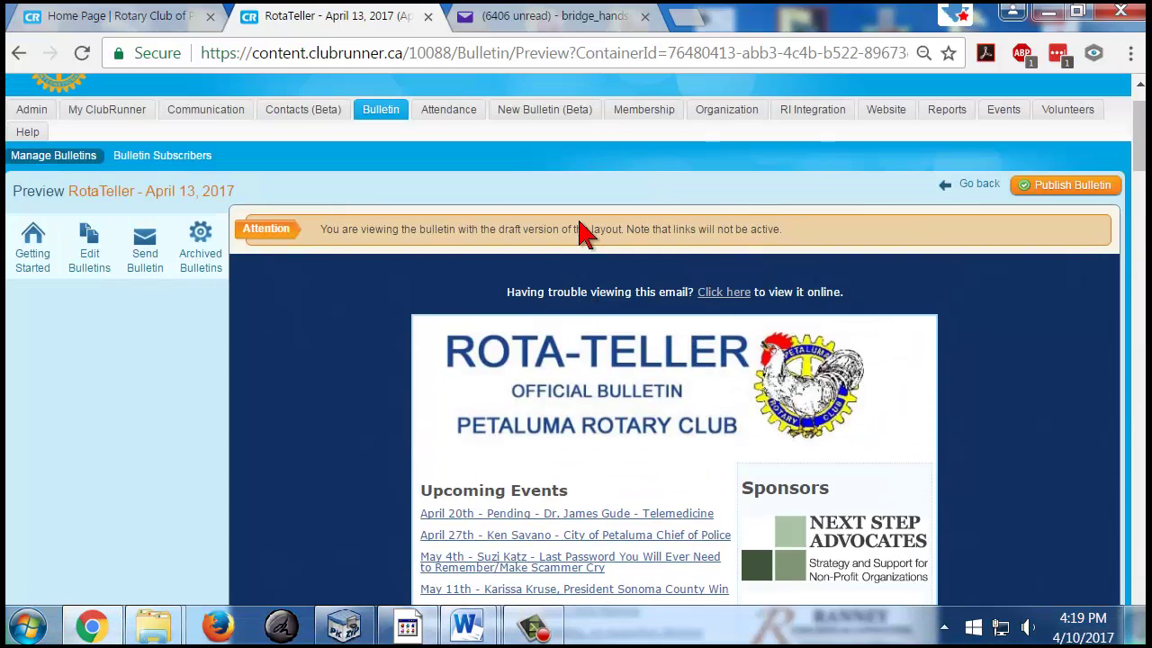
- Publish the RotaTeller - April 13, 2017 bulletin from its preview and confirm the publication
{"action": "left_click", "coordinate": [1065, 192]}
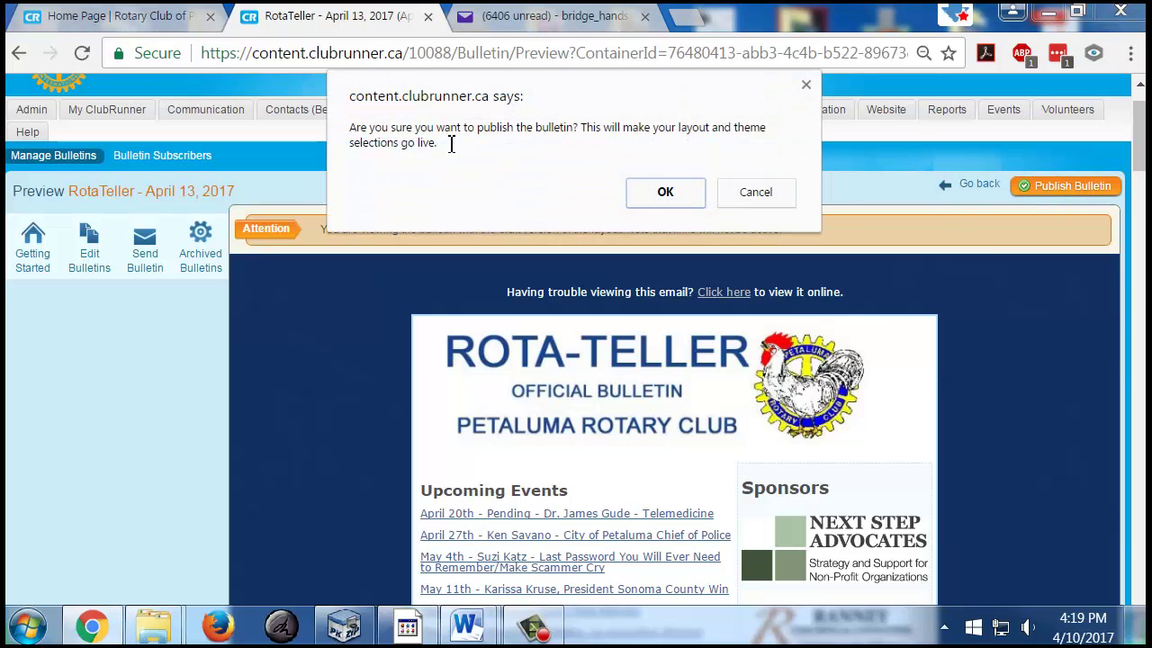
{"action": "left_click", "coordinate": [666, 206]}
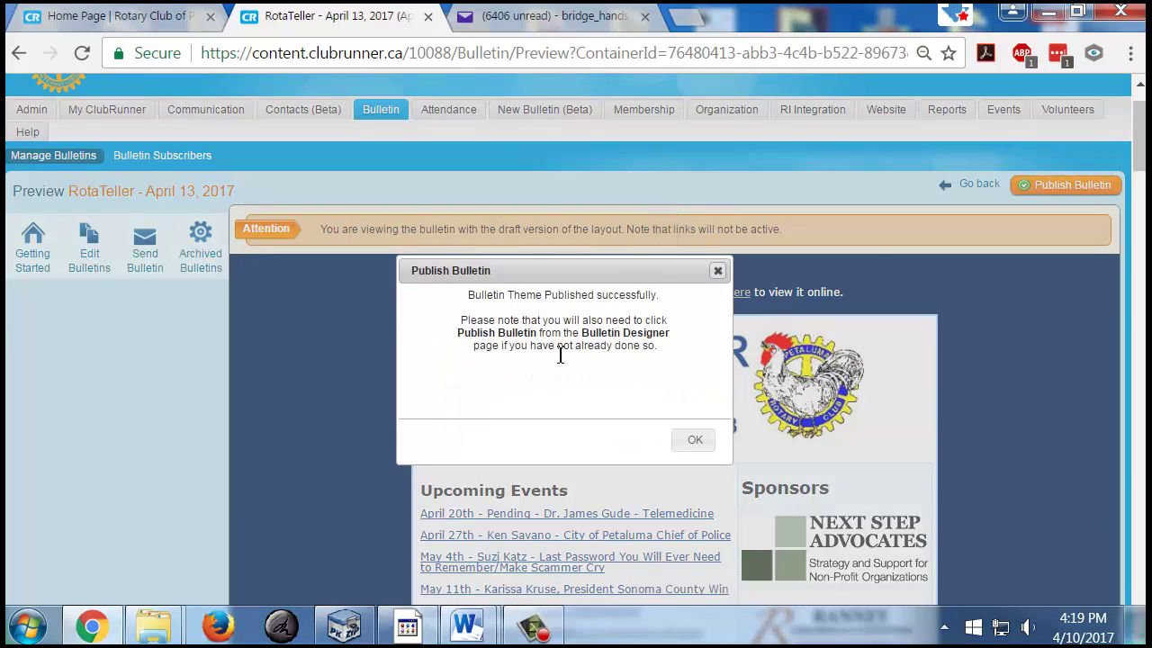
{"action": "left_click", "coordinate": [695, 441]}
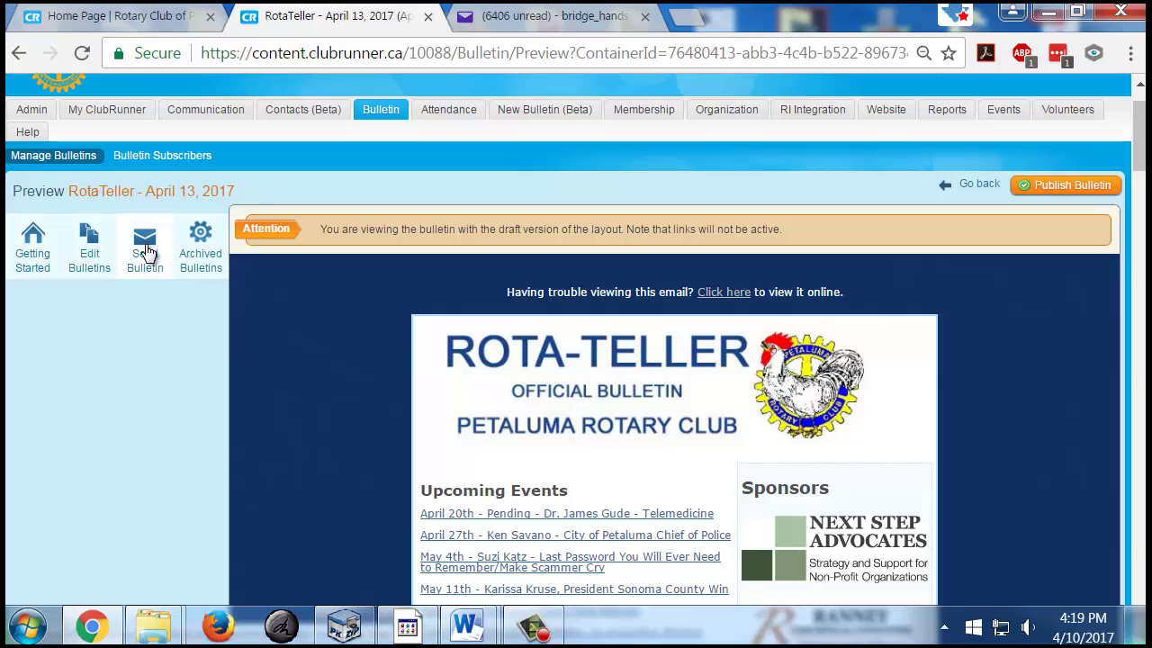
- Open the Send Bulletin page and view which bulletins can be selected for sending, without choosing one
{"action": "left_click", "coordinate": [145, 248]}
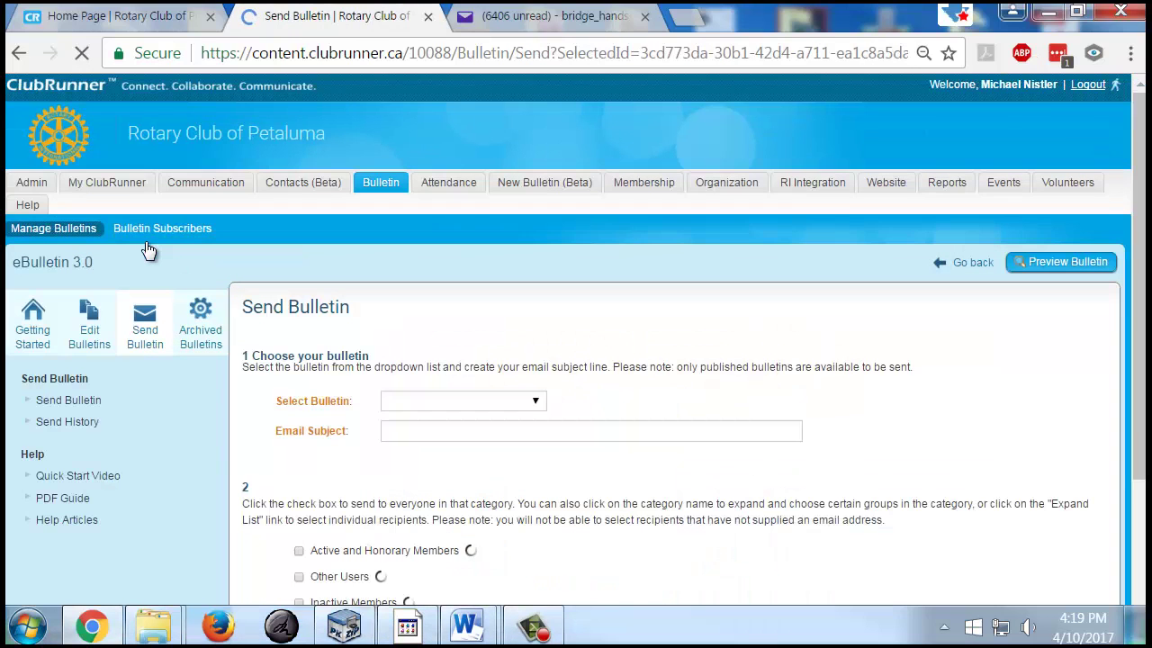
{"action": "scroll", "coordinate": [149, 254], "scroll_direction": "down", "scroll_amount": 3}
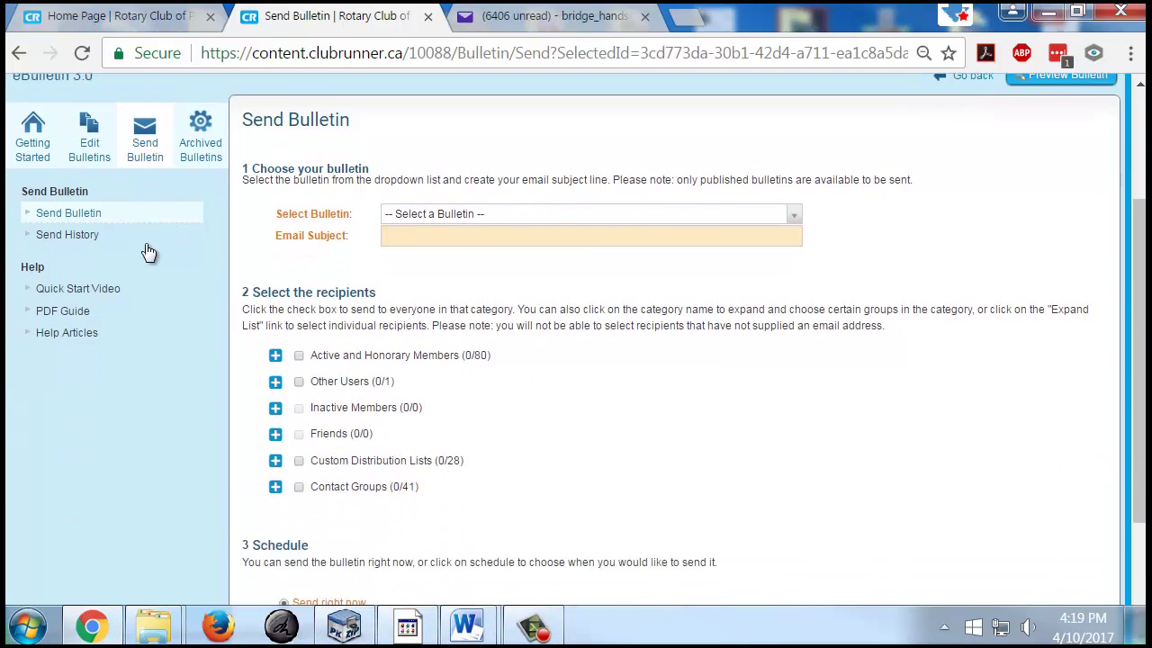
{"action": "left_click", "coordinate": [796, 179]}
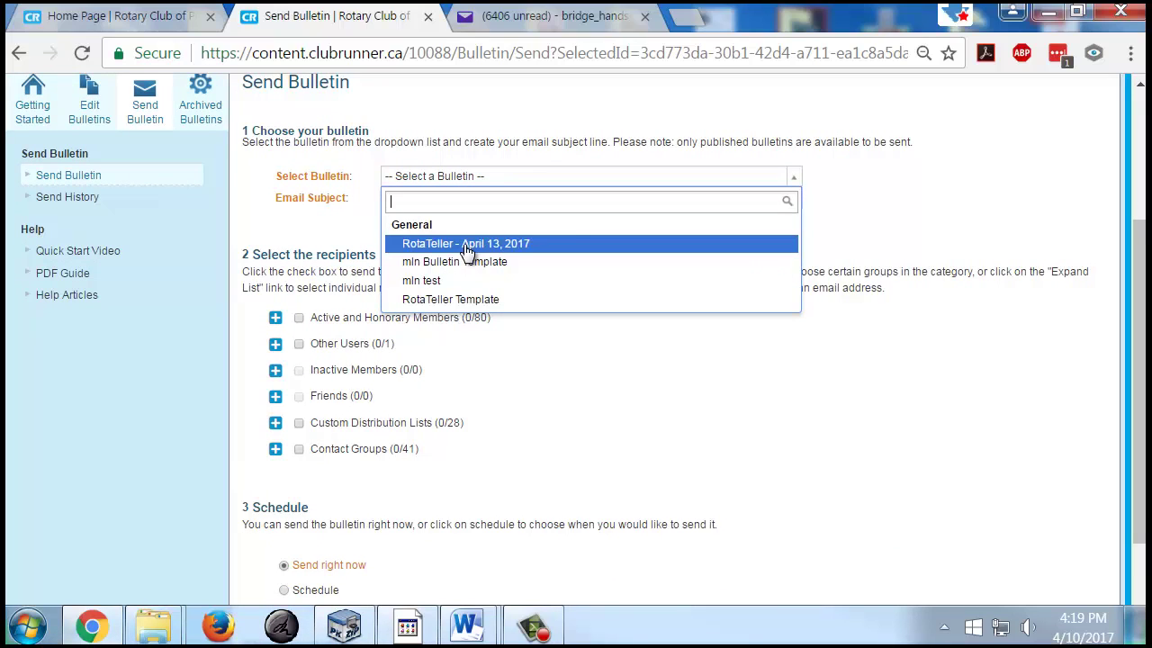
{"action": "left_click", "coordinate": [696, 396]}
- Go to the Active Bulletins list and open the send form for RotaTeller - April 13, 2017 from there
{"action": "scroll", "coordinate": [171, 324], "scroll_direction": "up", "scroll_amount": 3}
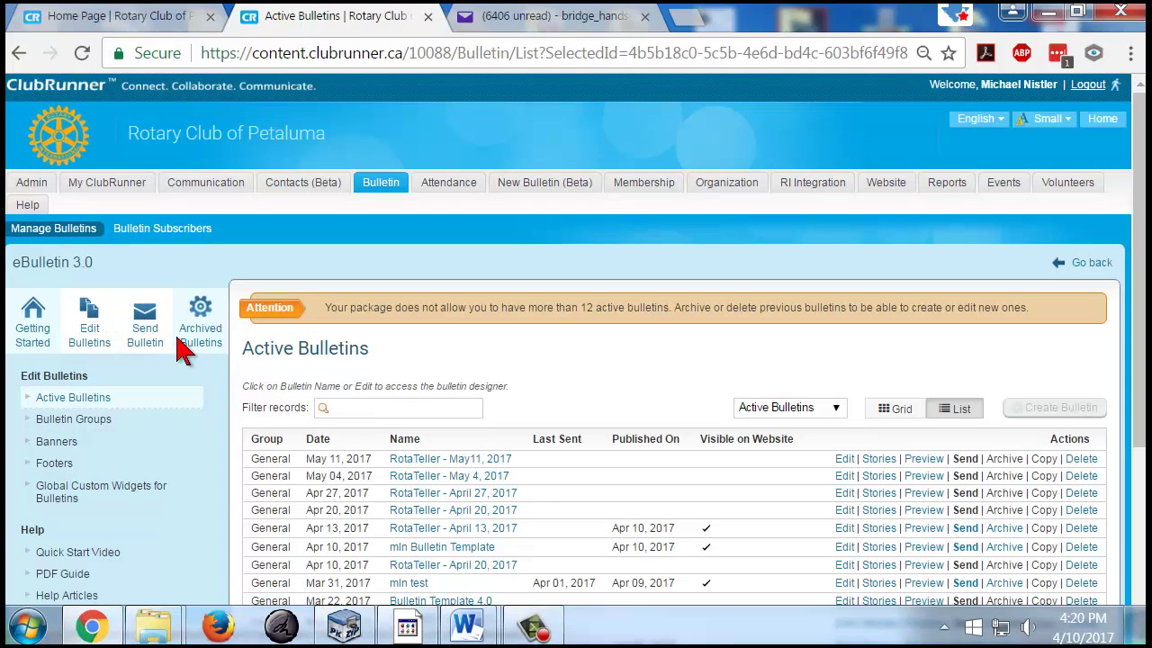
{"action": "scroll", "coordinate": [351, 308], "scroll_direction": "down", "scroll_amount": 1}
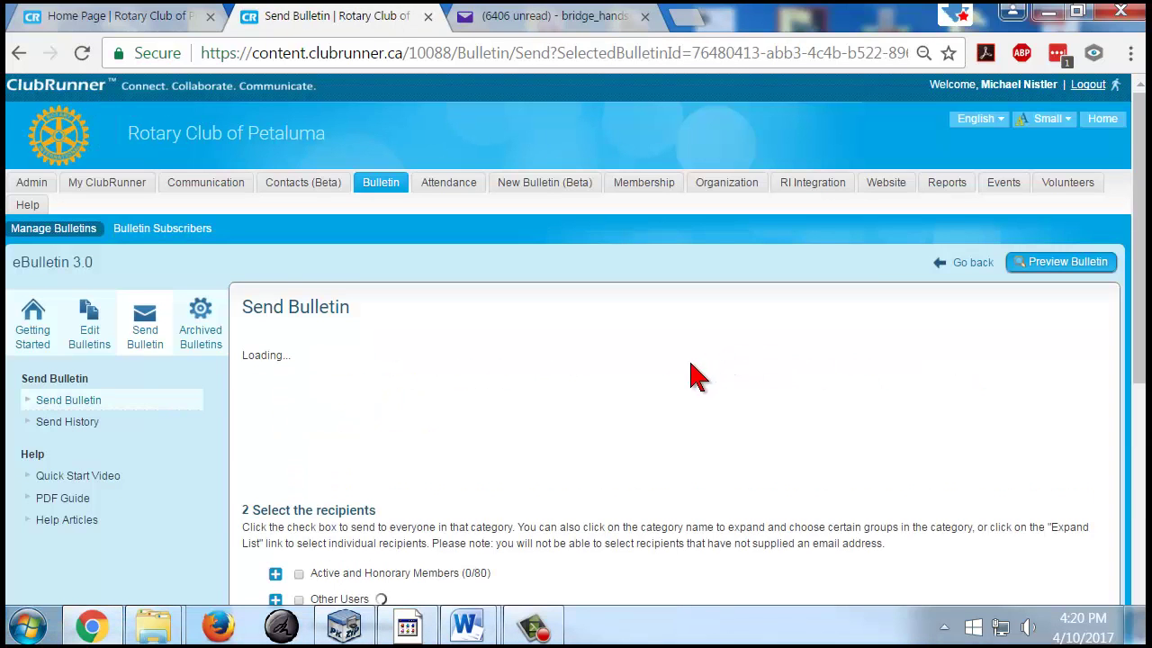
{"action": "scroll", "coordinate": [302, 355], "scroll_direction": "down", "scroll_amount": 1}
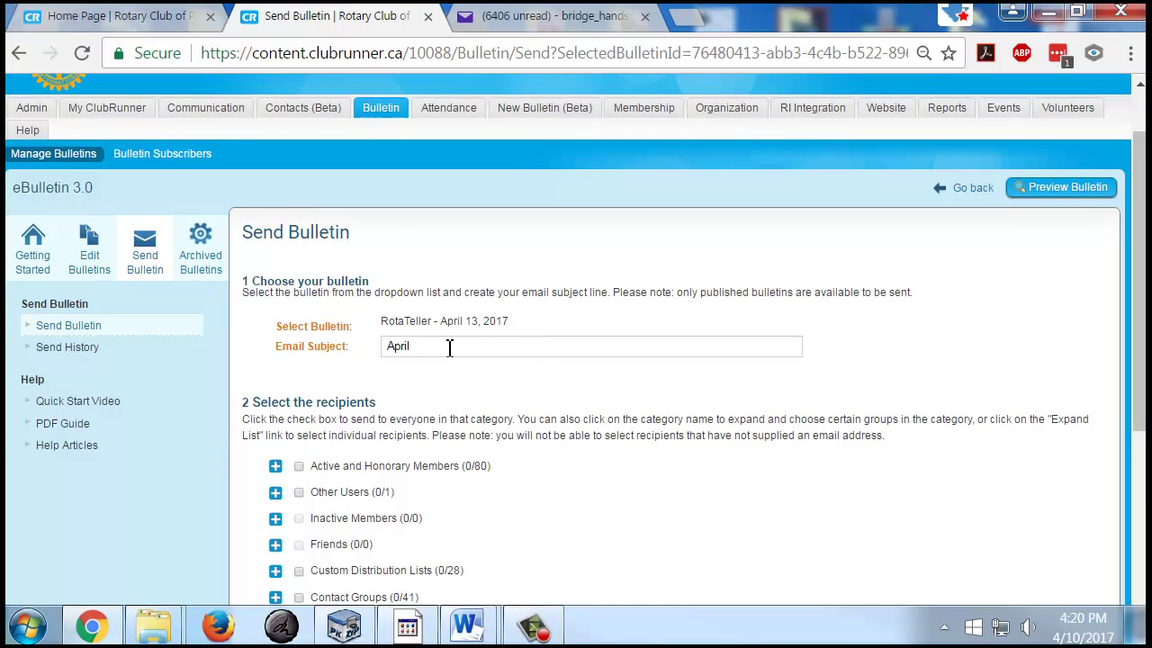
- Replace the email subject with "Rota-Teller - April 13, 2017" and check the date in the system calendar
{"action": "left_click", "coordinate": [431, 348]}
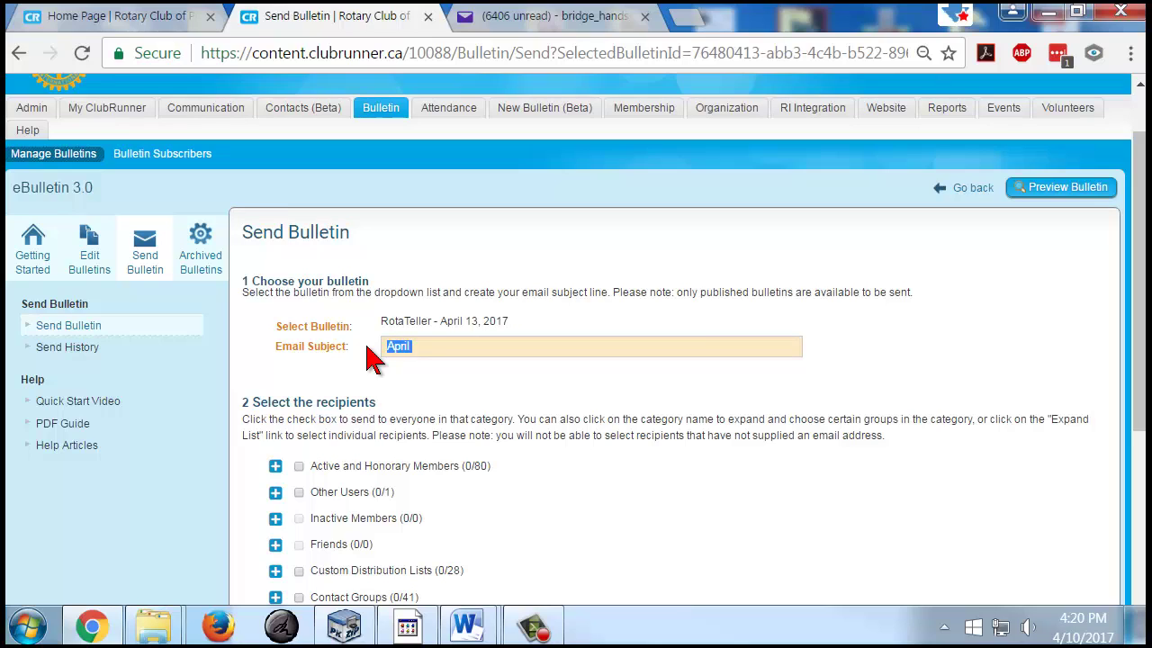
{"action": "type", "text": "Ro"}
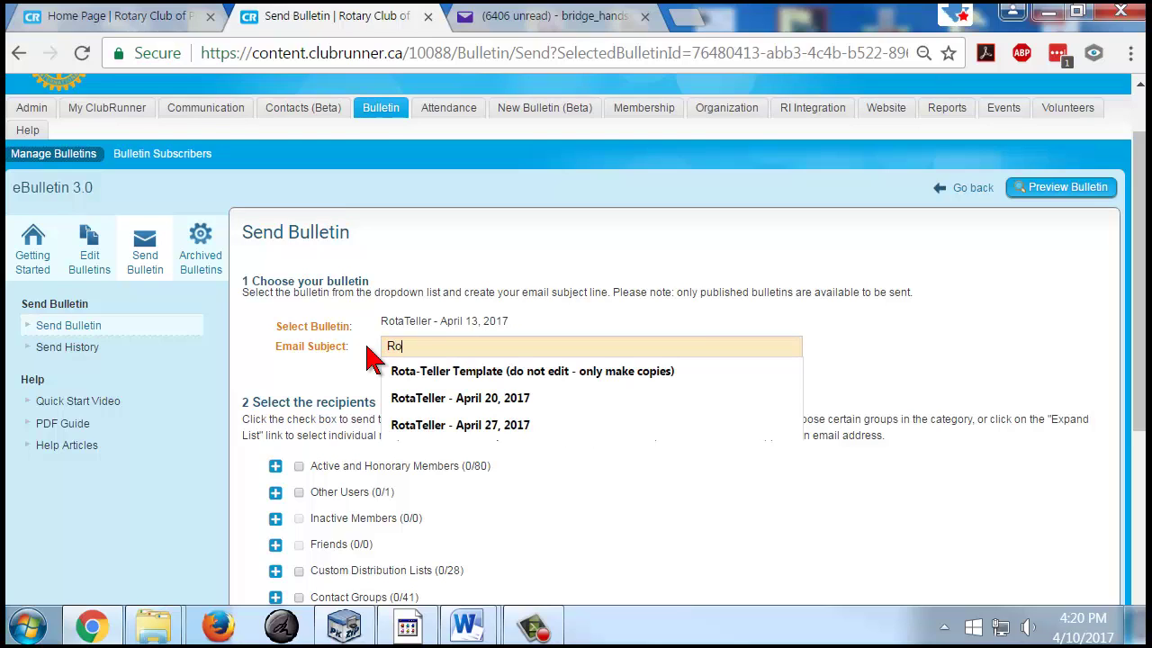
{"action": "type", "text": "ta-Teller"}
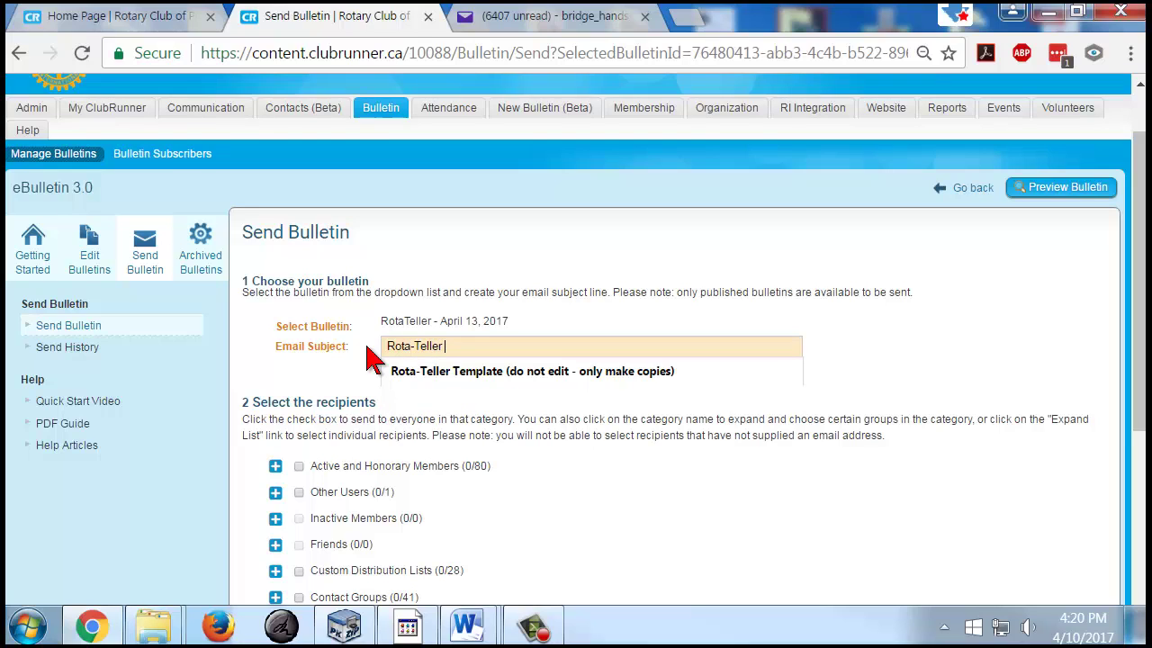
{"action": "type", "text": "- April 13, 2017"}
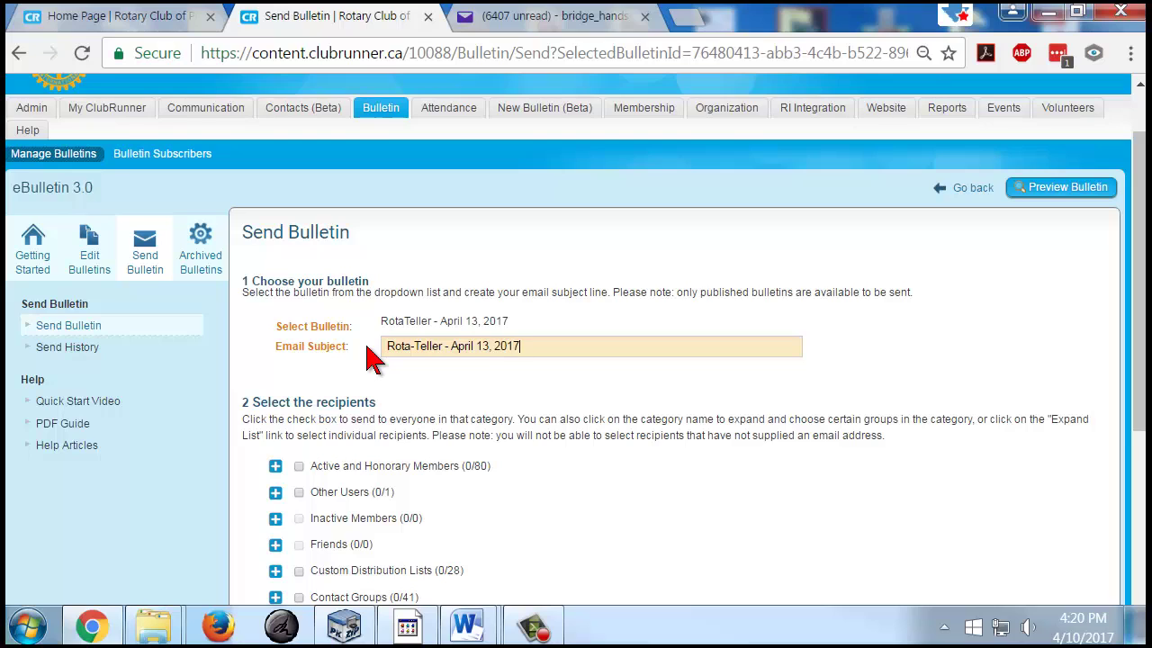
{"action": "left_click", "coordinate": [1099, 628]}
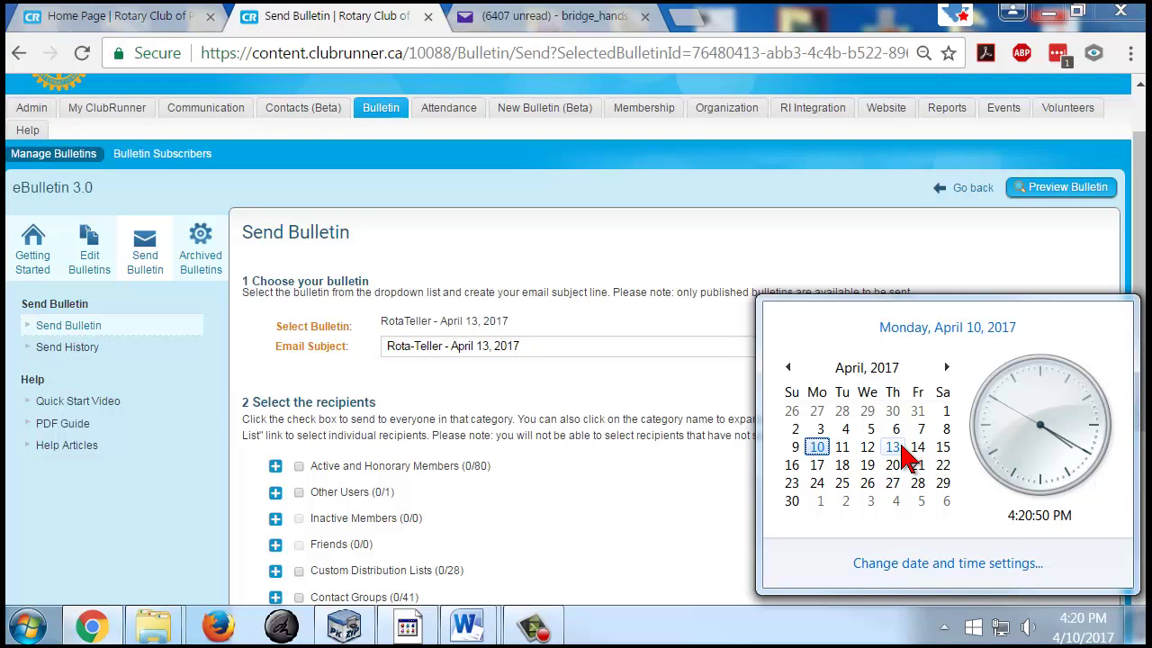
{"action": "left_click", "coordinate": [480, 273]}
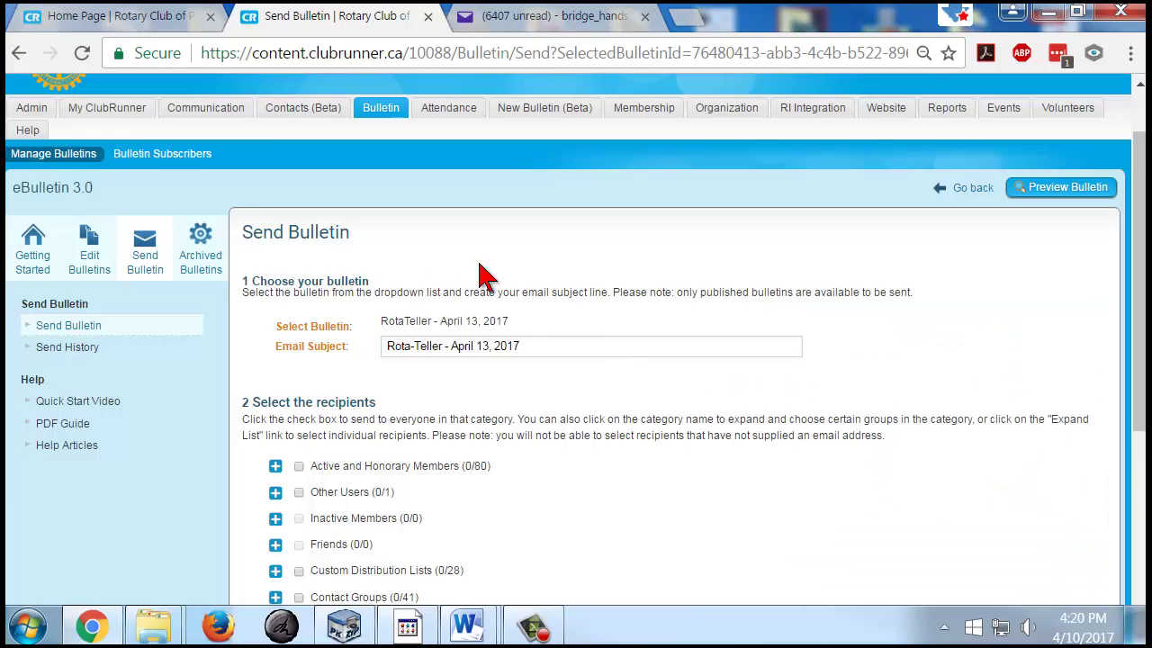
- Select all Active and Honorary Members as recipients and review the individual members in the expanded Active list
{"action": "scroll", "coordinate": [482, 275], "scroll_direction": "down", "scroll_amount": 2}
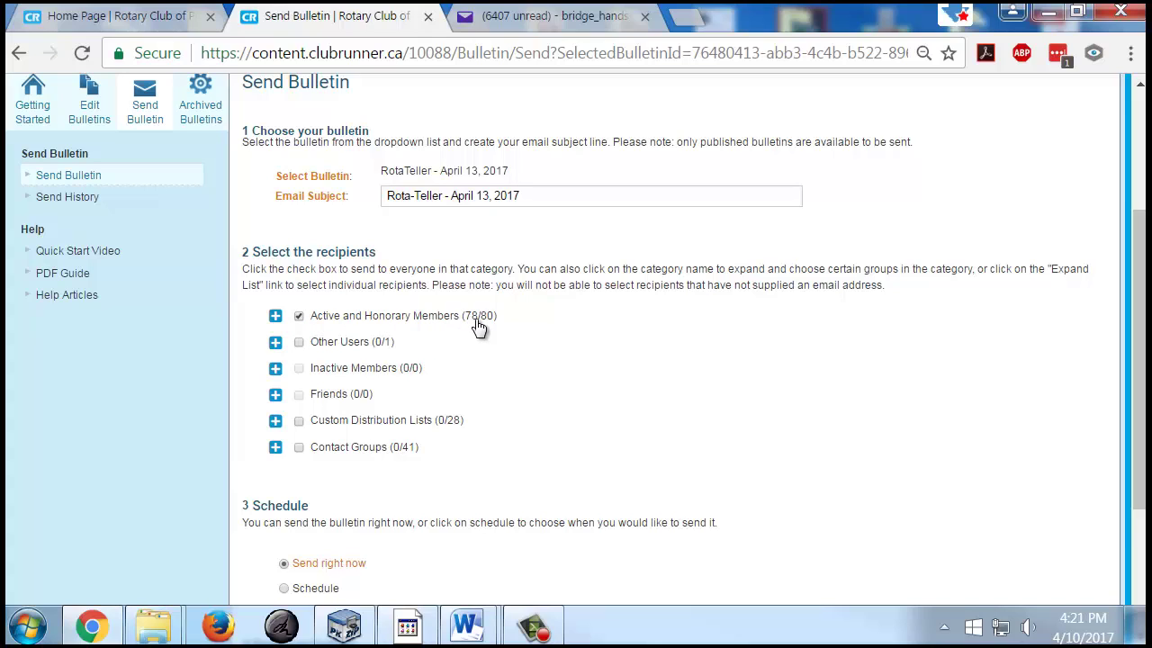
{"action": "left_click", "coordinate": [276, 316]}
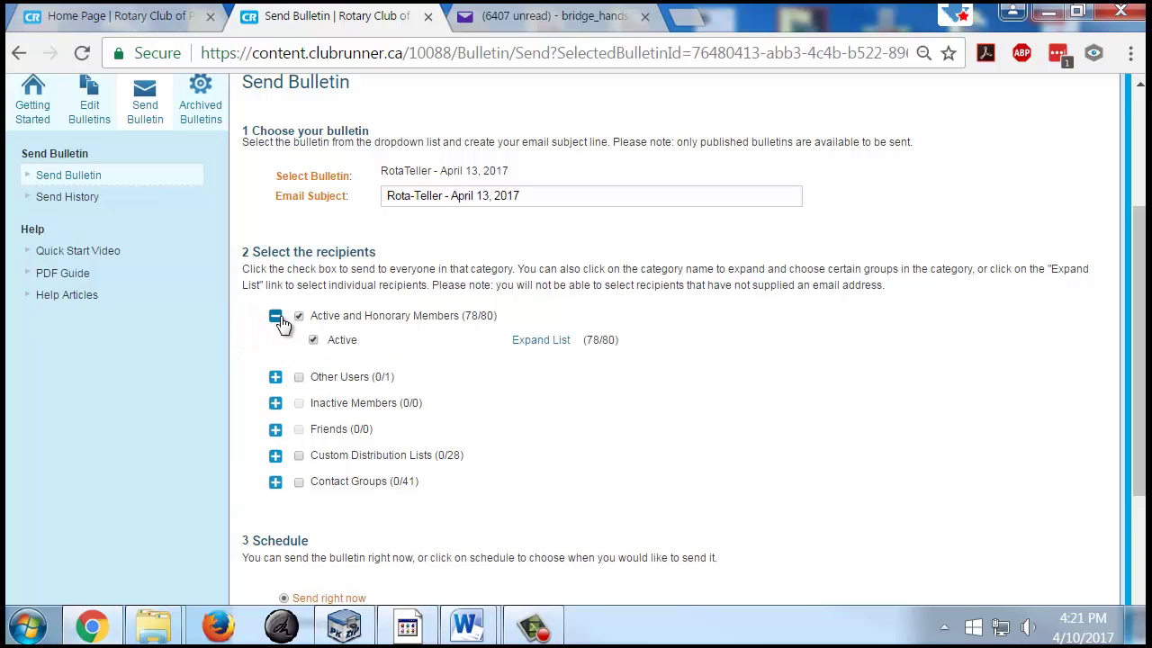
{"action": "left_click", "coordinate": [545, 340]}
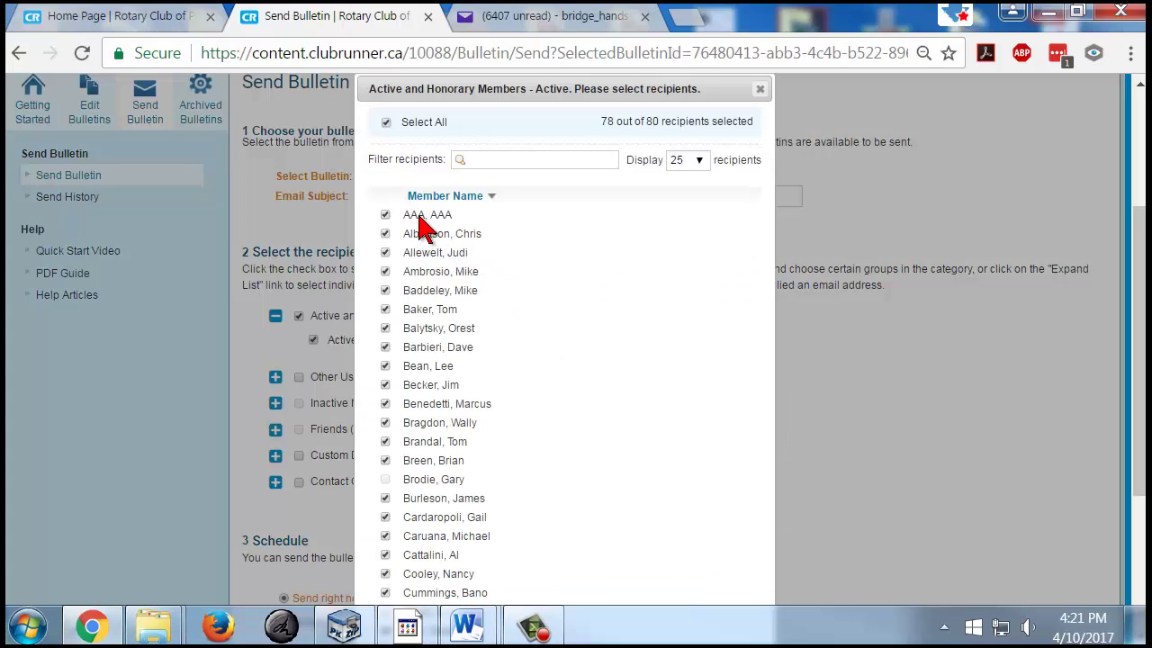
{"action": "scroll", "coordinate": [427, 341], "scroll_direction": "down", "scroll_amount": 3}
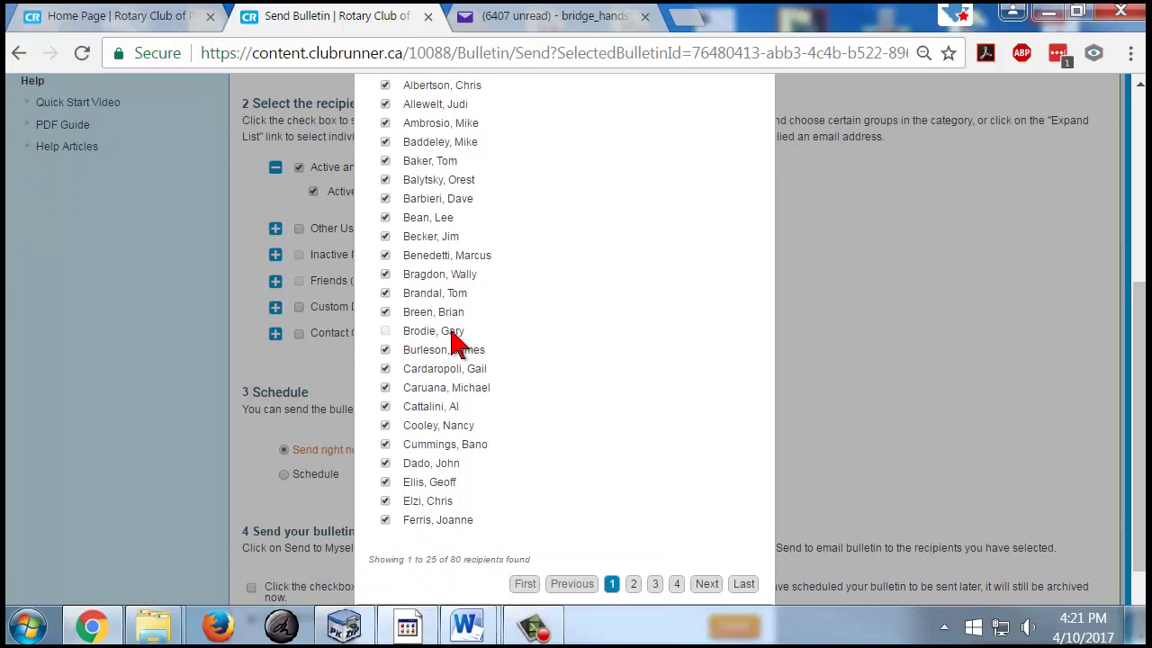
{"action": "scroll", "coordinate": [450, 329], "scroll_direction": "down", "scroll_amount": 2}
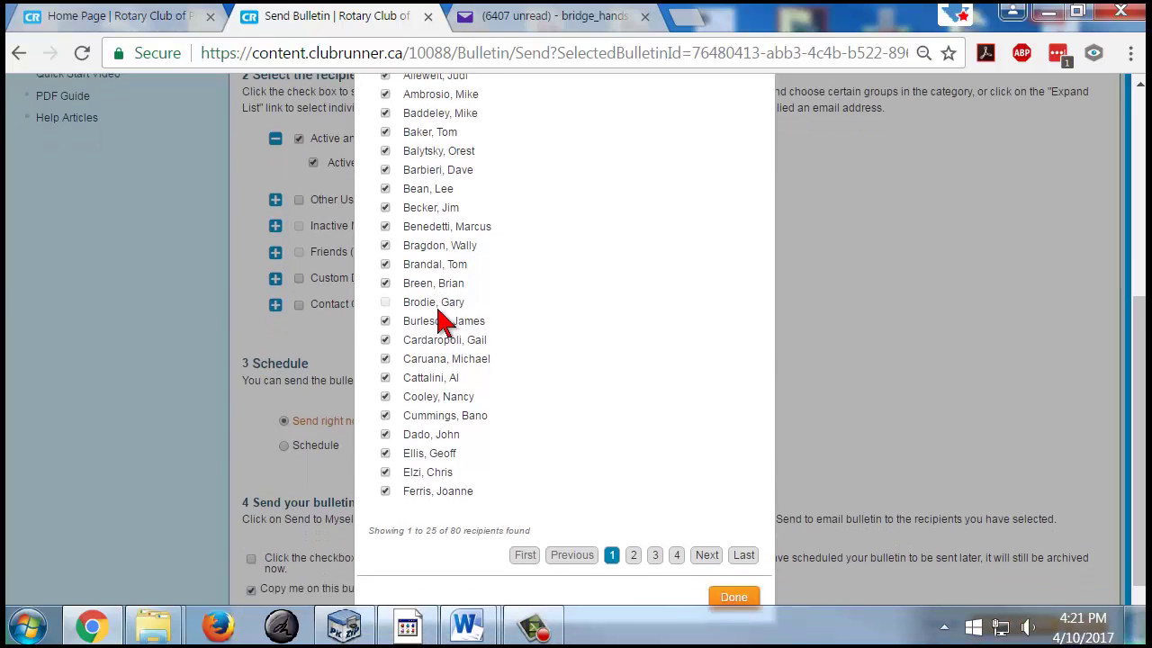
{"action": "scroll", "coordinate": [459, 337], "scroll_direction": "up", "scroll_amount": 3}
{"action": "scroll", "coordinate": [482, 349], "scroll_direction": "up", "scroll_amount": 3}
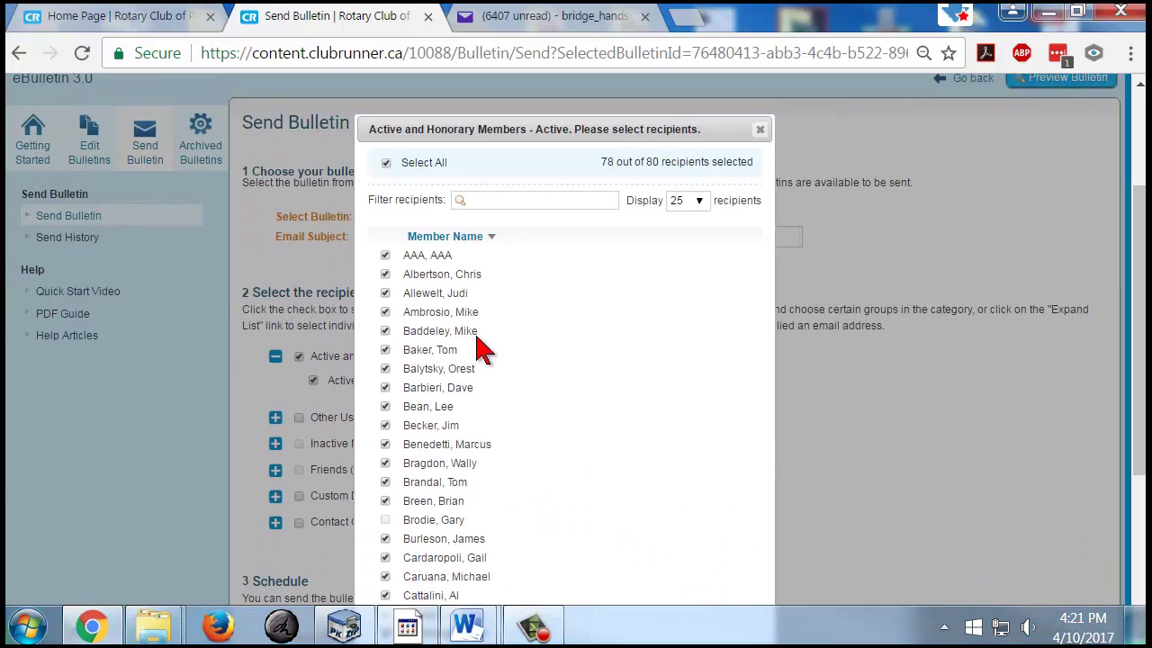
{"action": "scroll", "coordinate": [481, 349], "scroll_direction": "down", "scroll_amount": 1}
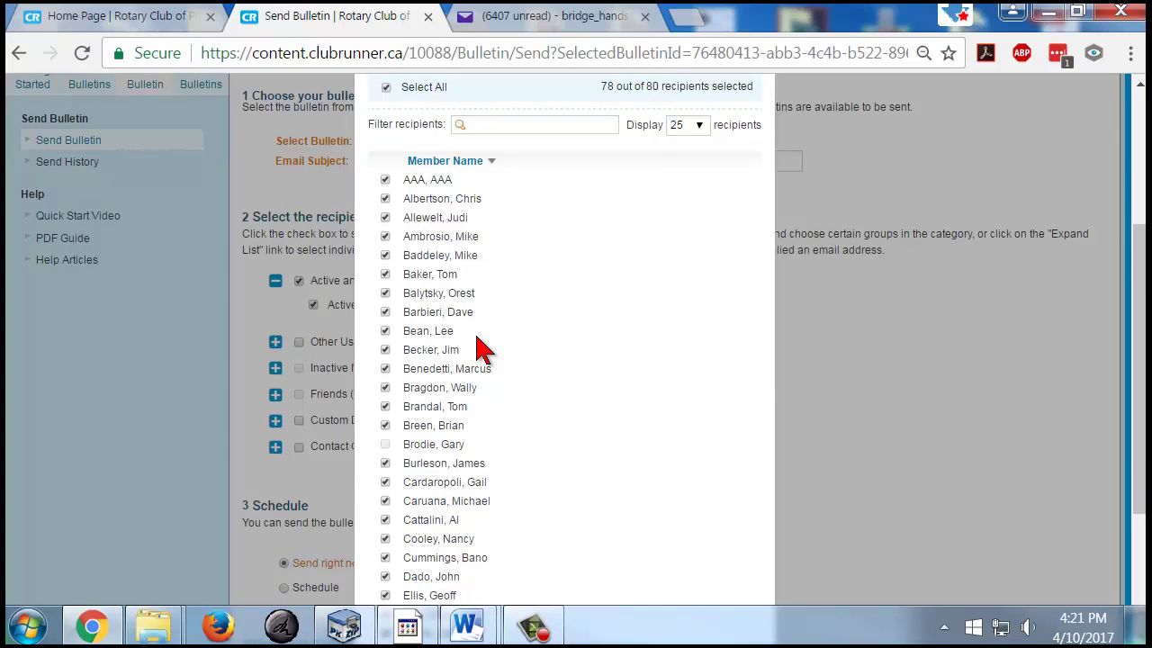
- Exclude the placeholder AAA entry from the Active recipients and close the recipient list
{"action": "left_click", "coordinate": [385, 180]}
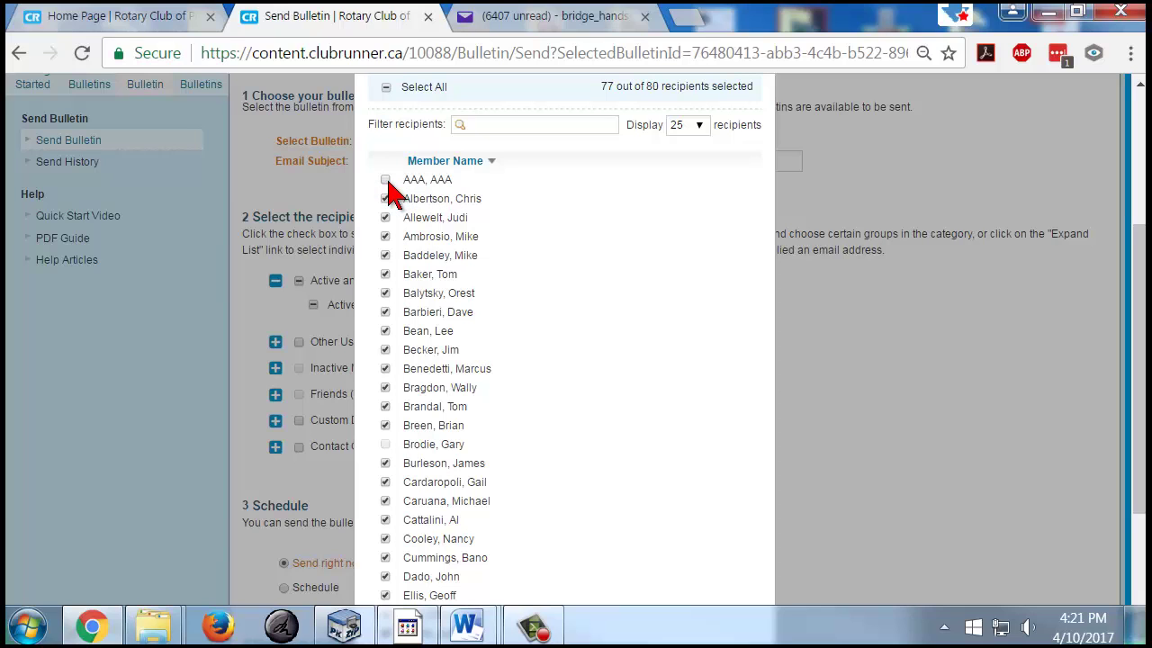
{"action": "scroll", "coordinate": [484, 259], "scroll_direction": "down", "scroll_amount": 3}
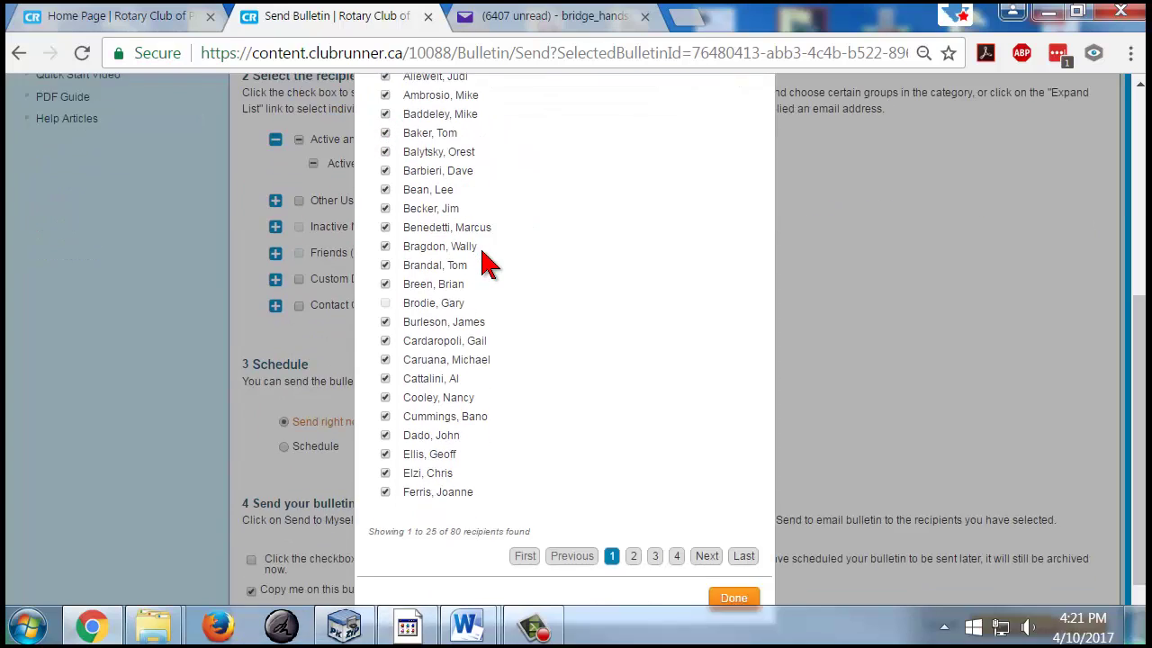
{"action": "scroll", "coordinate": [483, 261], "scroll_direction": "up", "scroll_amount": 6}
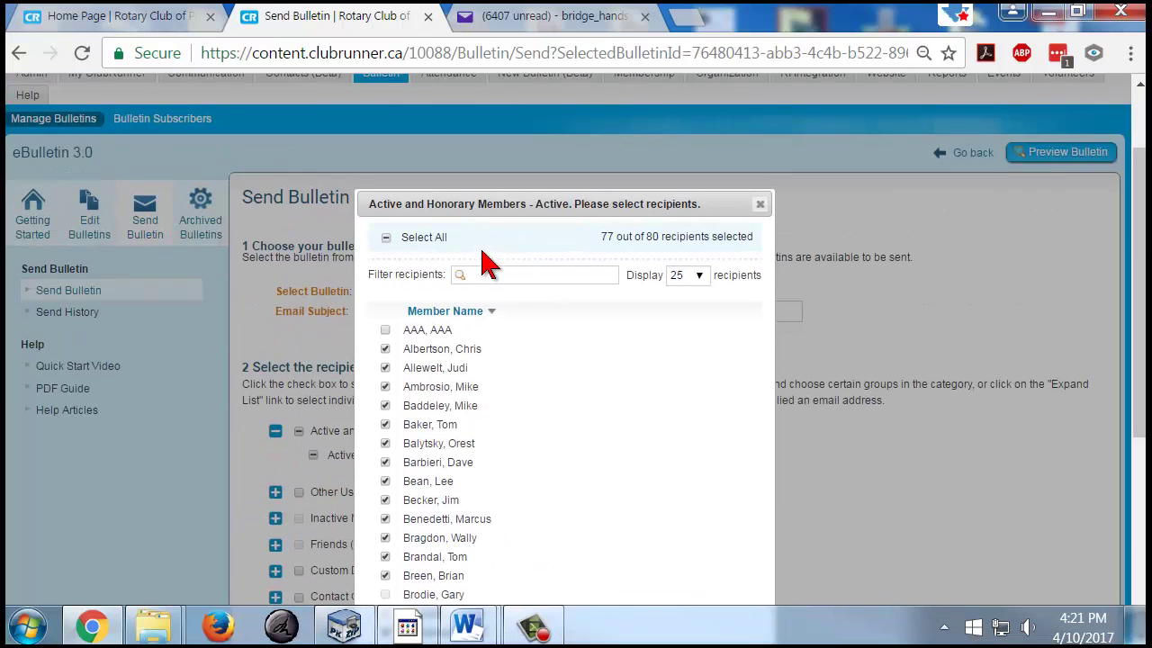
{"action": "left_click", "coordinate": [760, 204]}
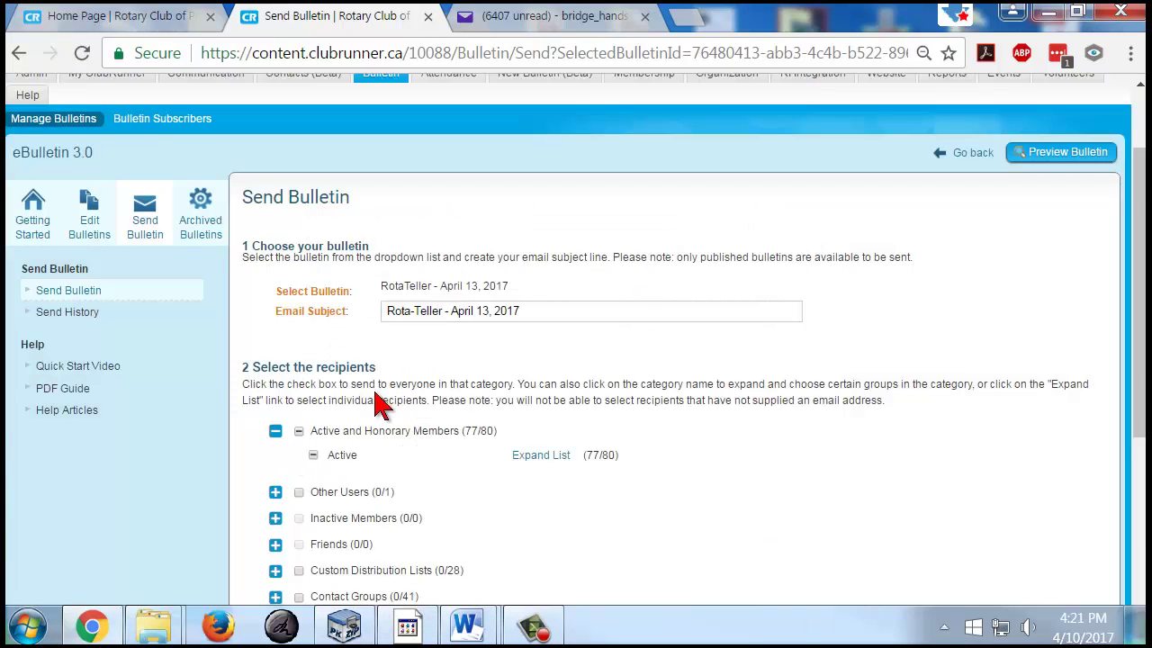
- Reselect all Active and Honorary Members, clear the whole selection and check the individual Active list
{"action": "scroll", "coordinate": [380, 393], "scroll_direction": "down", "scroll_amount": 1}
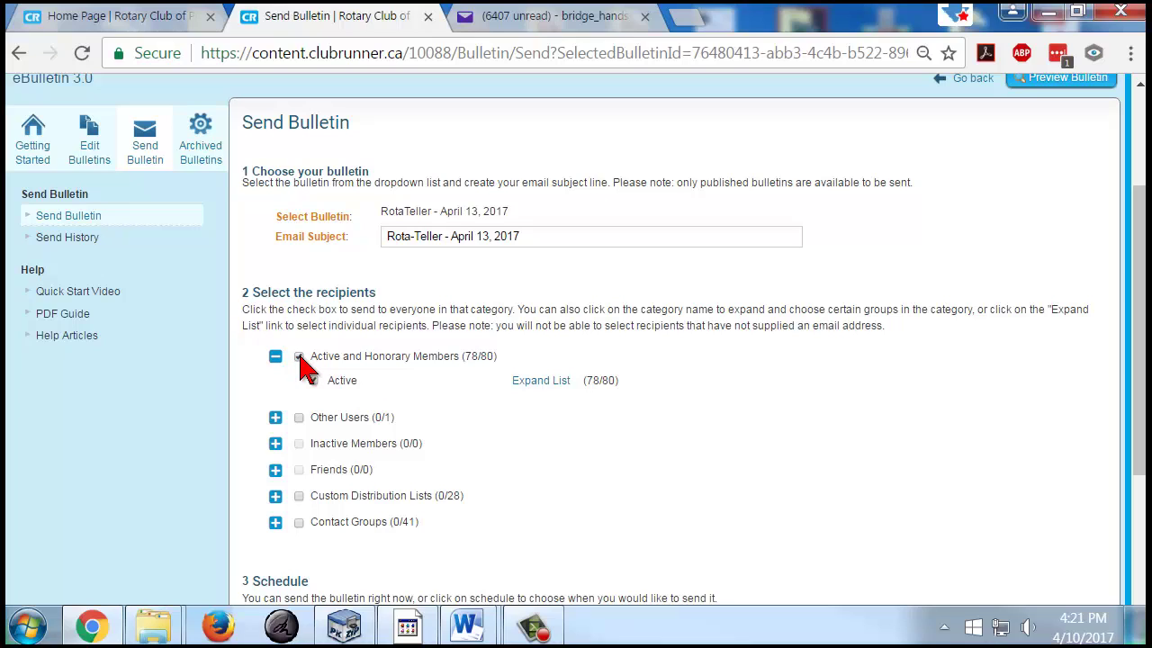
{"action": "left_click", "coordinate": [300, 357]}
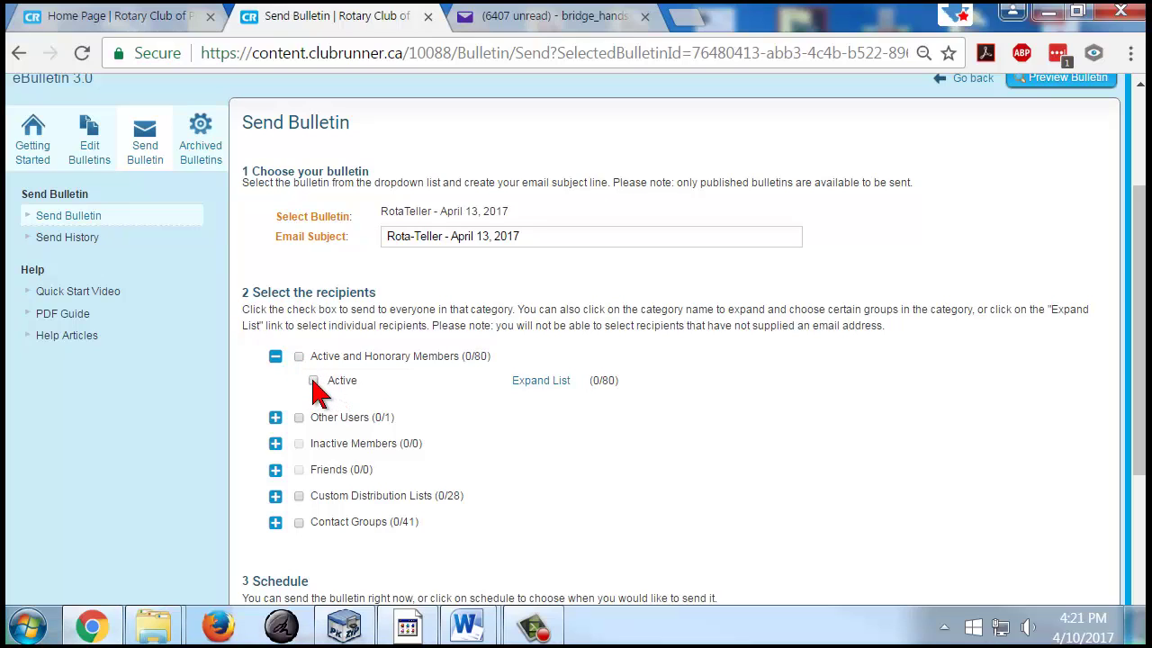
{"action": "left_click", "coordinate": [541, 382]}
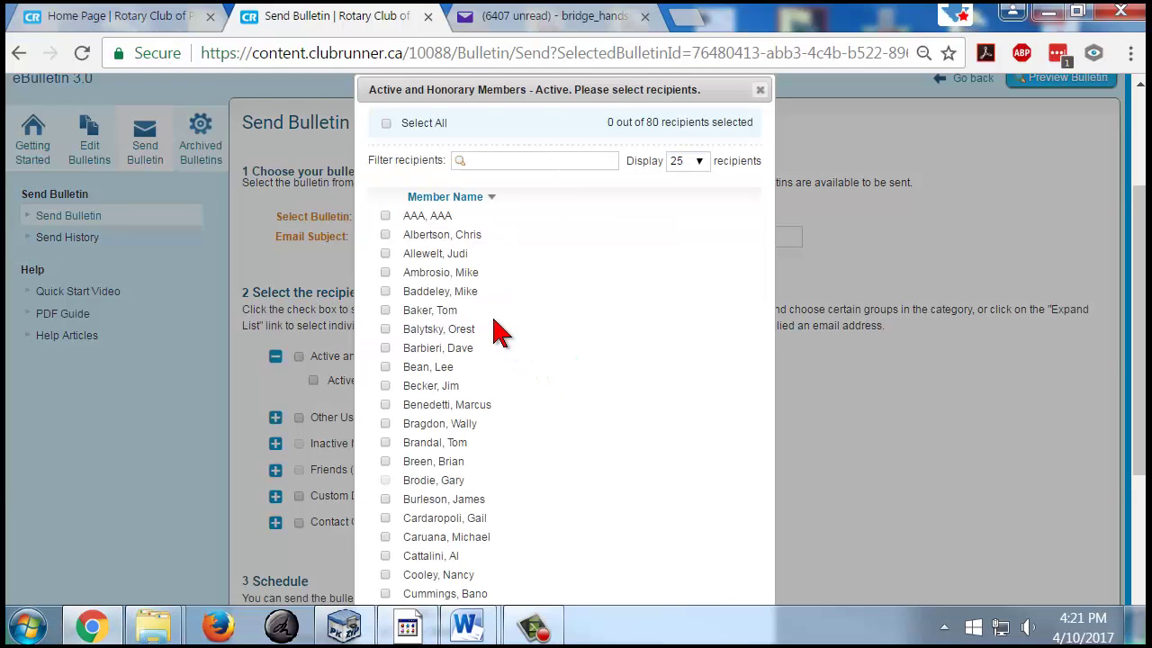
{"action": "left_click", "coordinate": [759, 90]}
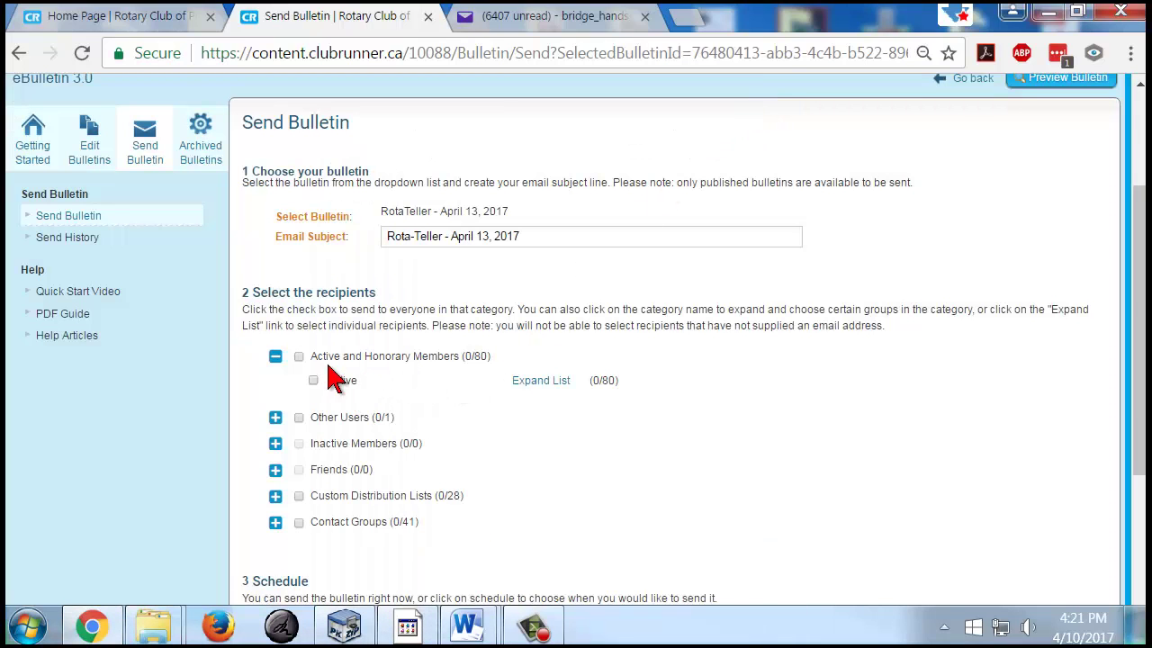
- Reselect all Active and Honorary Members as recipients and review the scheduling, archiving and sending options for the bulletin
{"action": "scroll", "coordinate": [337, 374], "scroll_direction": "down", "scroll_amount": 3}
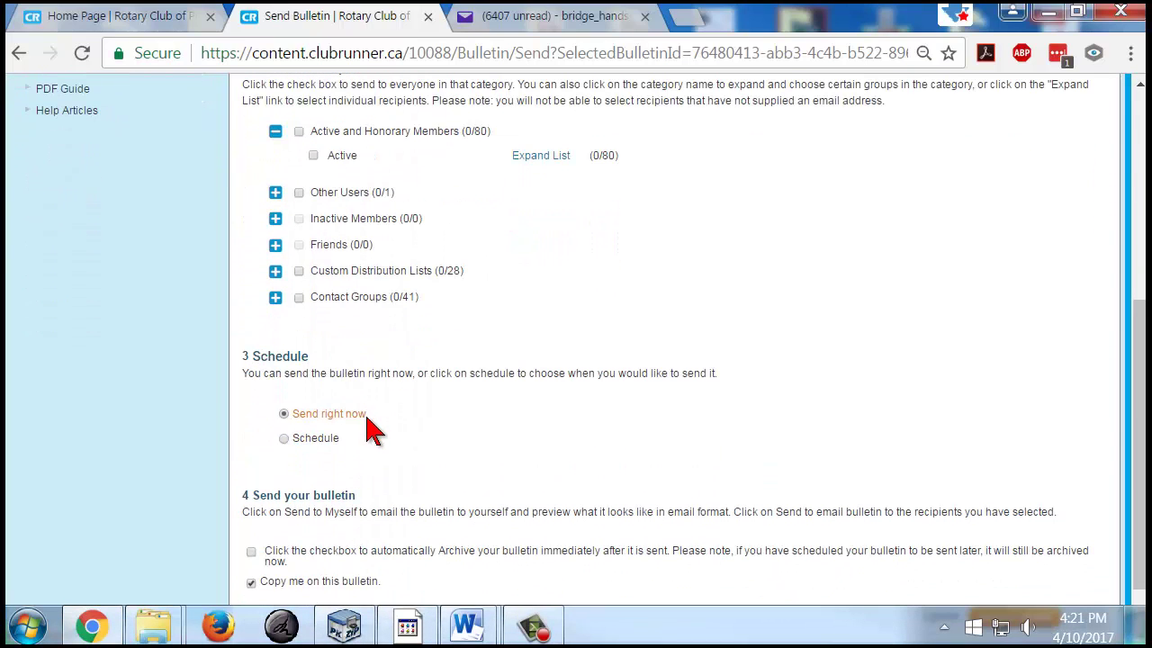
{"action": "scroll", "coordinate": [373, 430], "scroll_direction": "down", "scroll_amount": 1}
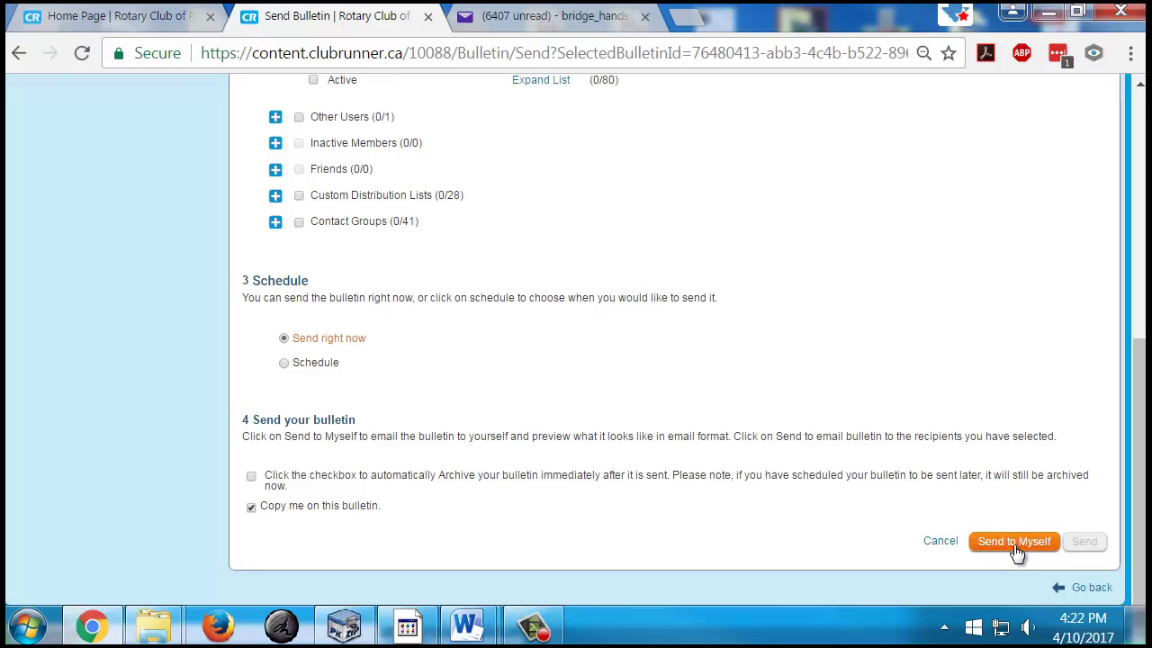
{"action": "scroll", "coordinate": [387, 351], "scroll_direction": "up", "scroll_amount": 2}
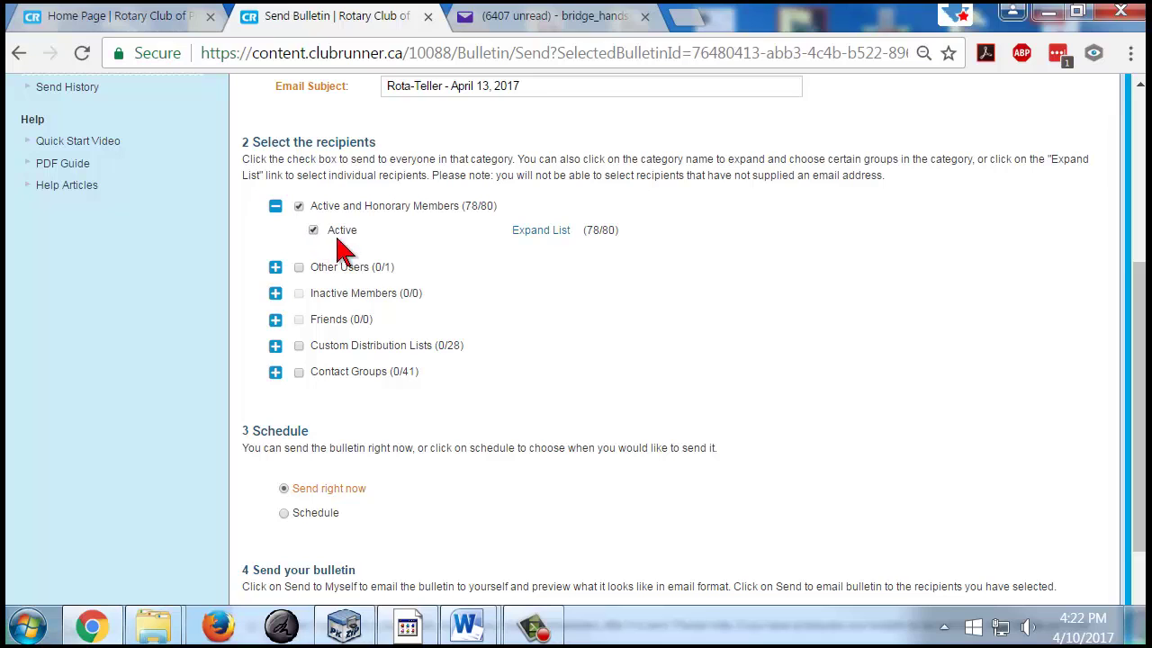
{"action": "scroll", "coordinate": [861, 420], "scroll_direction": "down", "scroll_amount": 2}
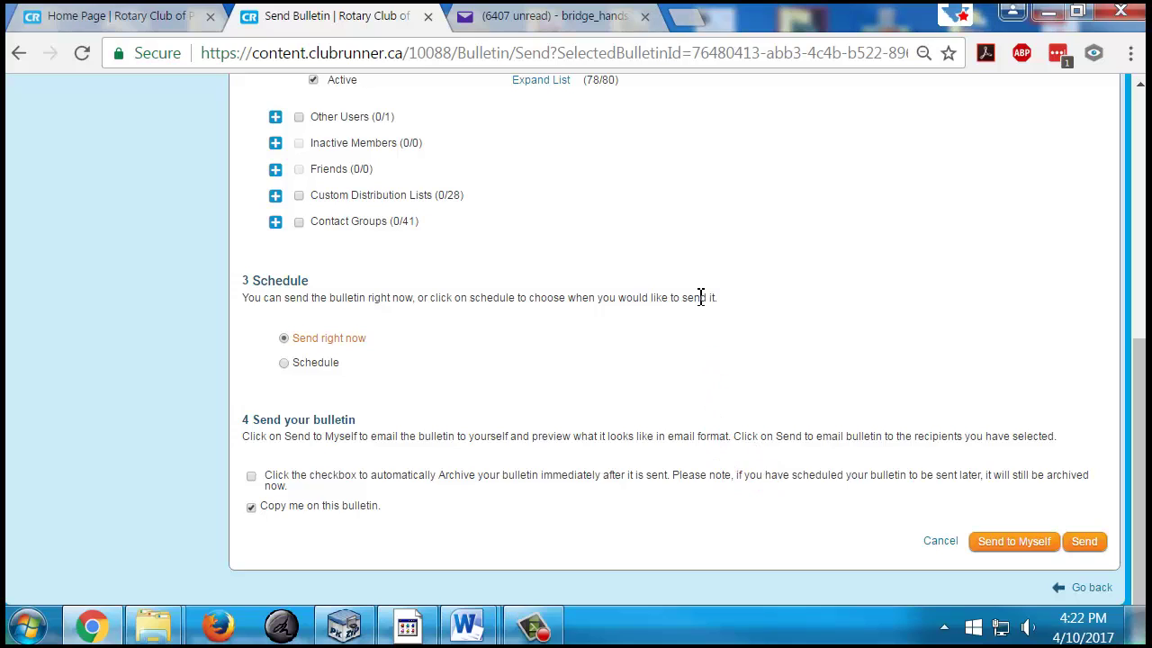
{"action": "scroll", "coordinate": [699, 298], "scroll_direction": "up", "scroll_amount": 5}
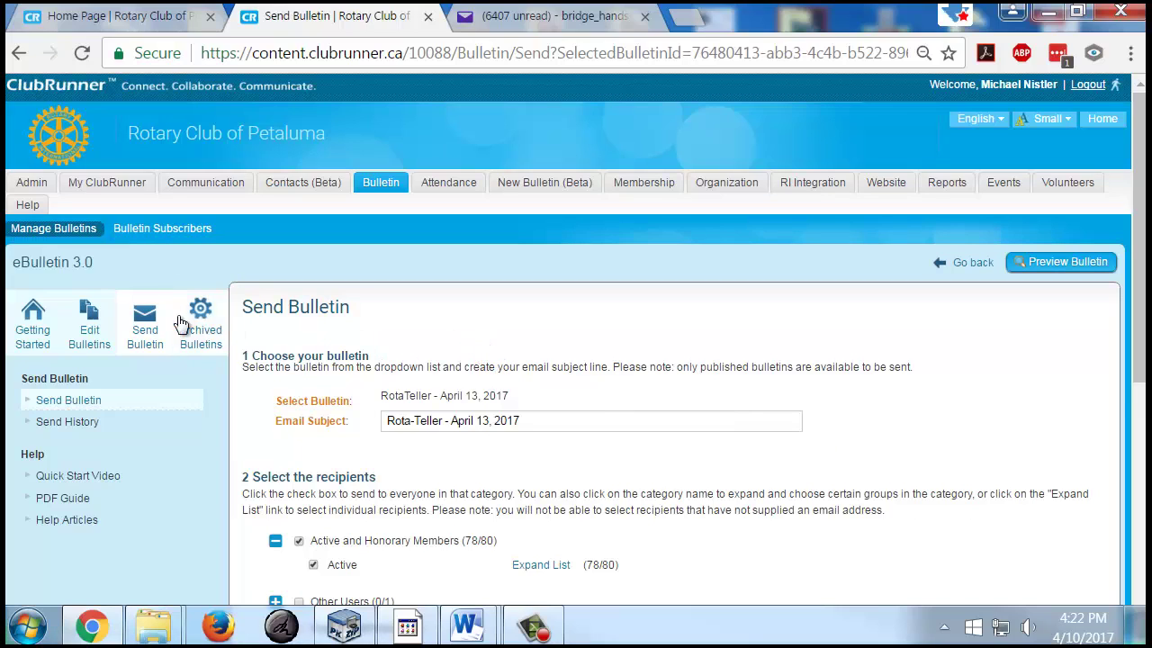
- Open the active bulletins list and check the publication date and website visibility of RotaTeller - April 13, 2017
{"action": "left_click", "coordinate": [89, 326]}
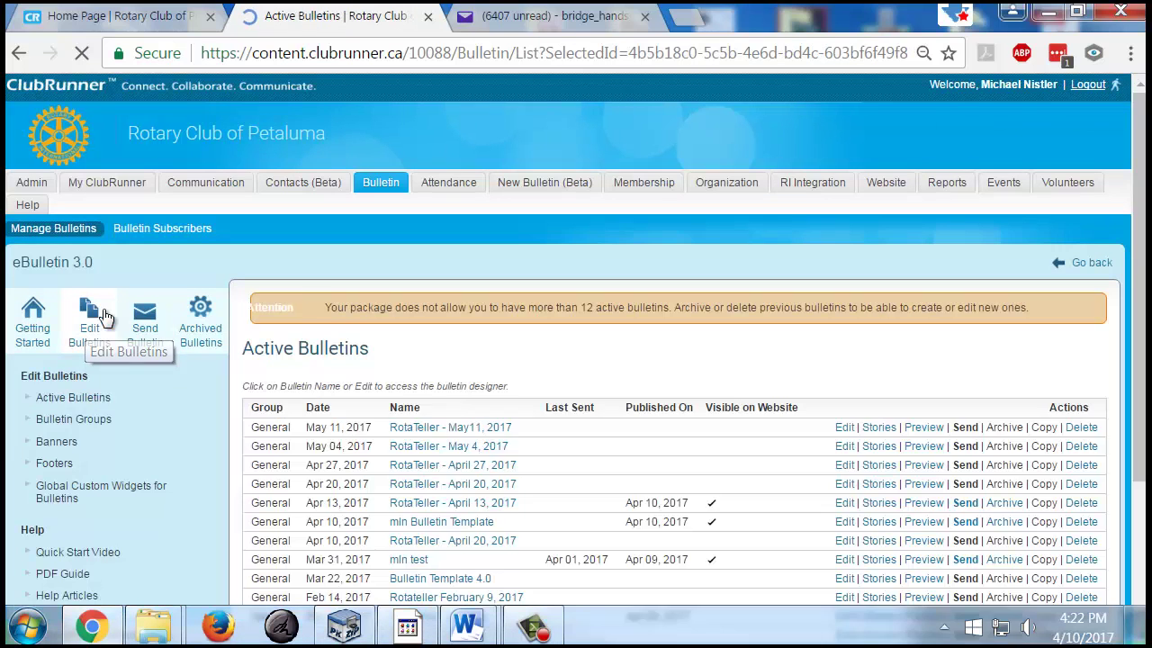
{"action": "scroll", "coordinate": [432, 393], "scroll_direction": "down", "scroll_amount": 1}
{"action": "scroll", "coordinate": [432, 394], "scroll_direction": "up", "scroll_amount": 1}
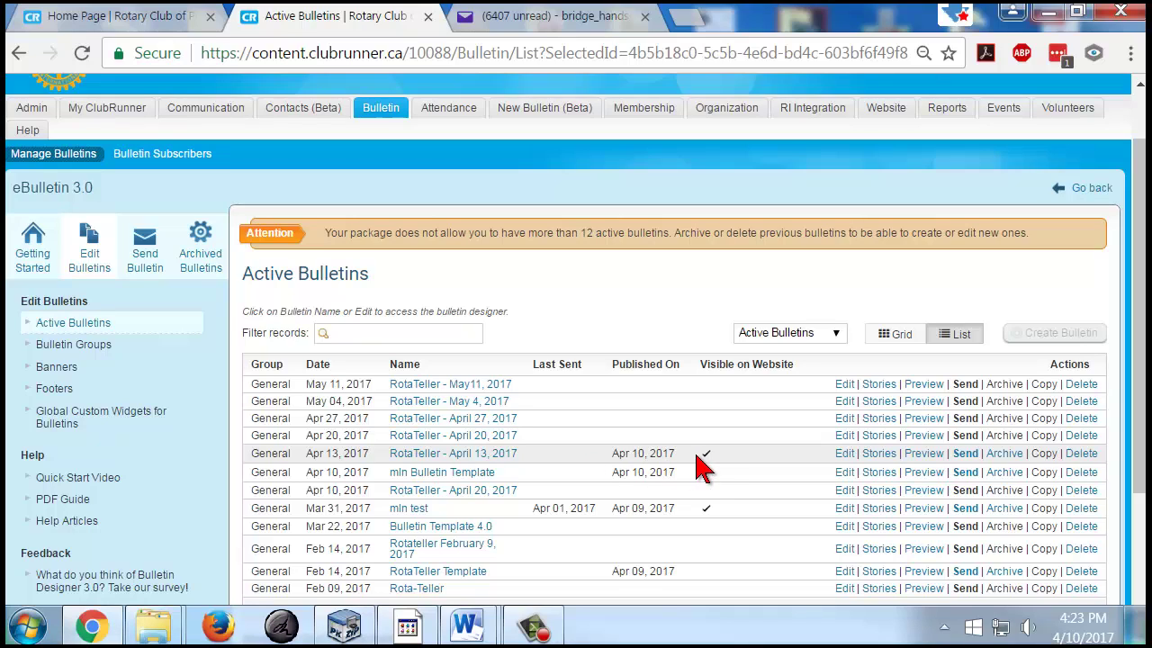
{"action": "mouse_move", "coordinate": [710, 467]}
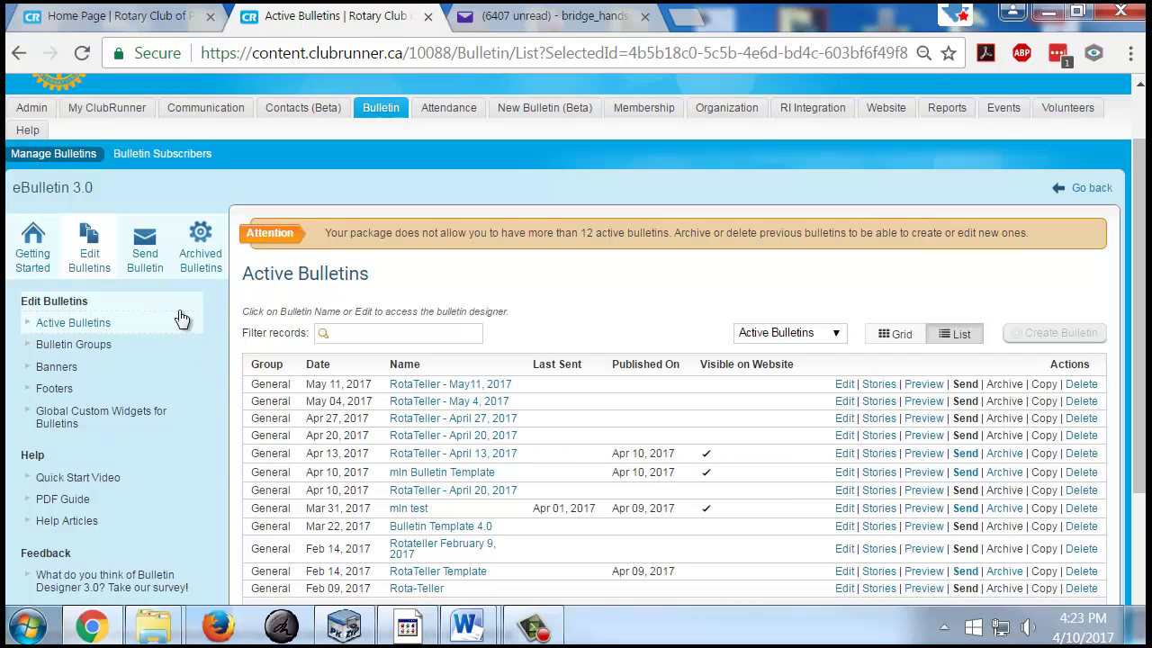
- Open the archived bulletins list and review its entries
{"action": "left_click", "coordinate": [203, 241]}
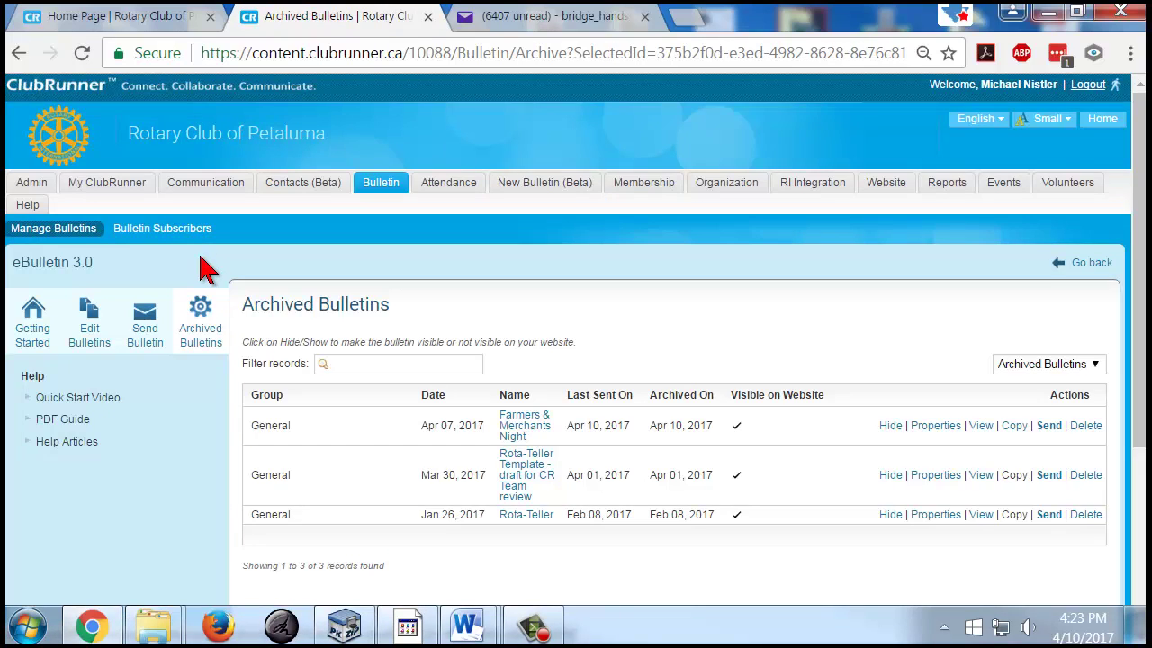
{"action": "scroll", "coordinate": [216, 306], "scroll_direction": "down", "scroll_amount": 2}
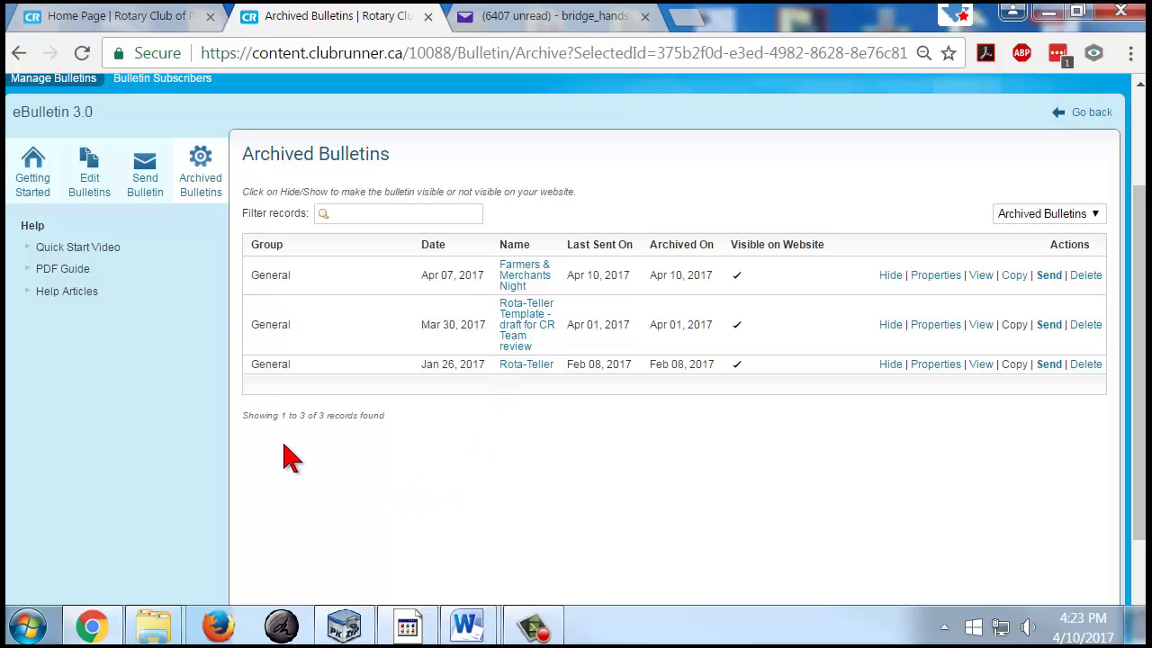
{"action": "scroll", "coordinate": [189, 368], "scroll_direction": "up", "scroll_amount": 2}
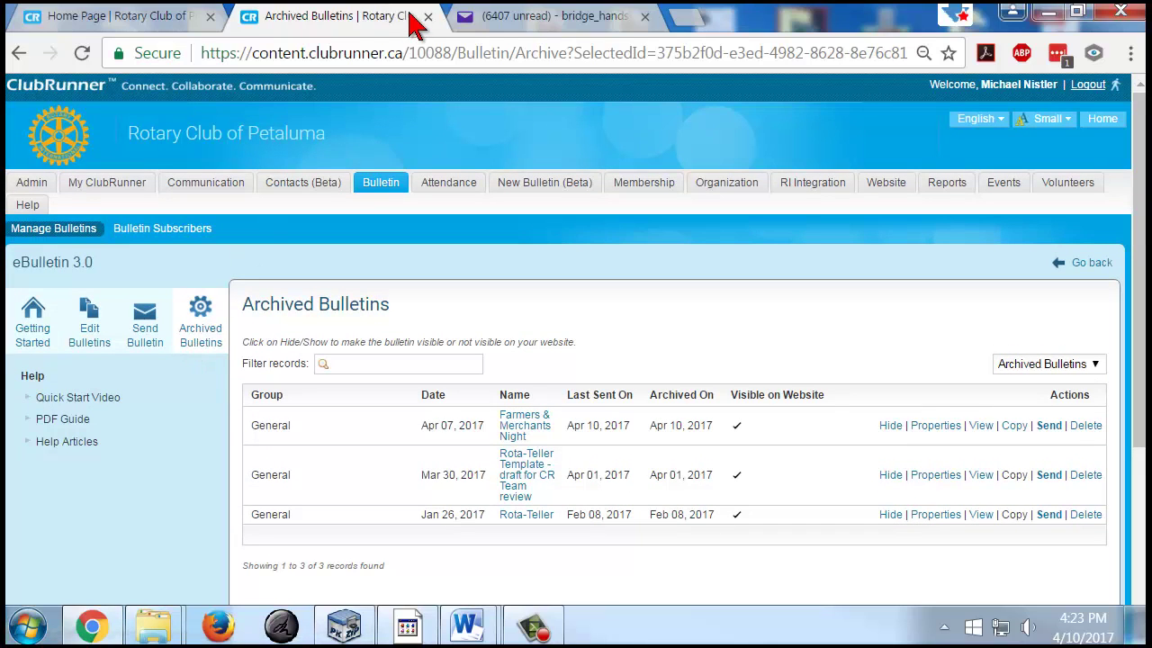
- Look at the Members Only options on the club's public home page and return to the archived bulletins
{"action": "left_click", "coordinate": [168, 20]}
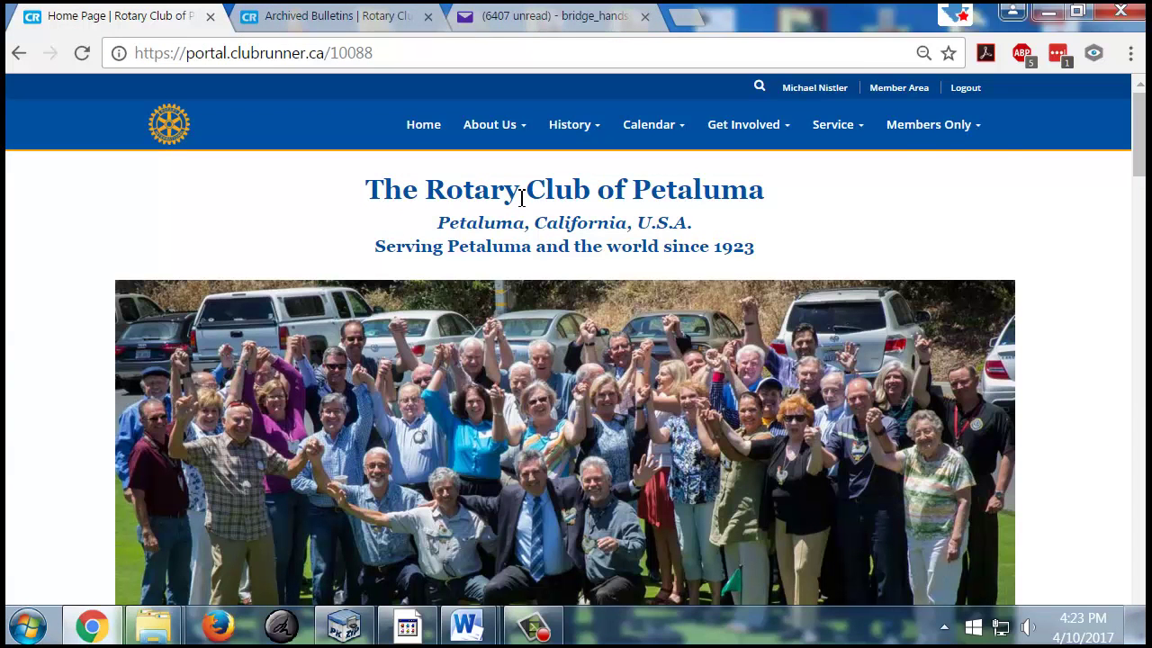
{"action": "left_click", "coordinate": [923, 124]}
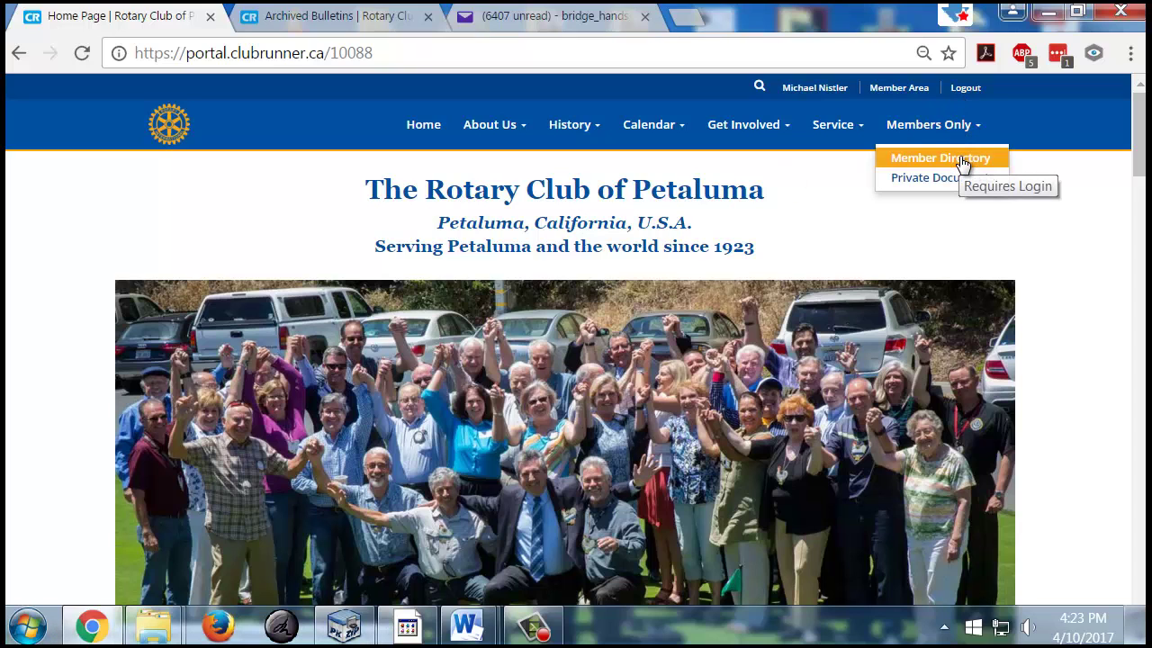
{"action": "left_click", "coordinate": [302, 20]}
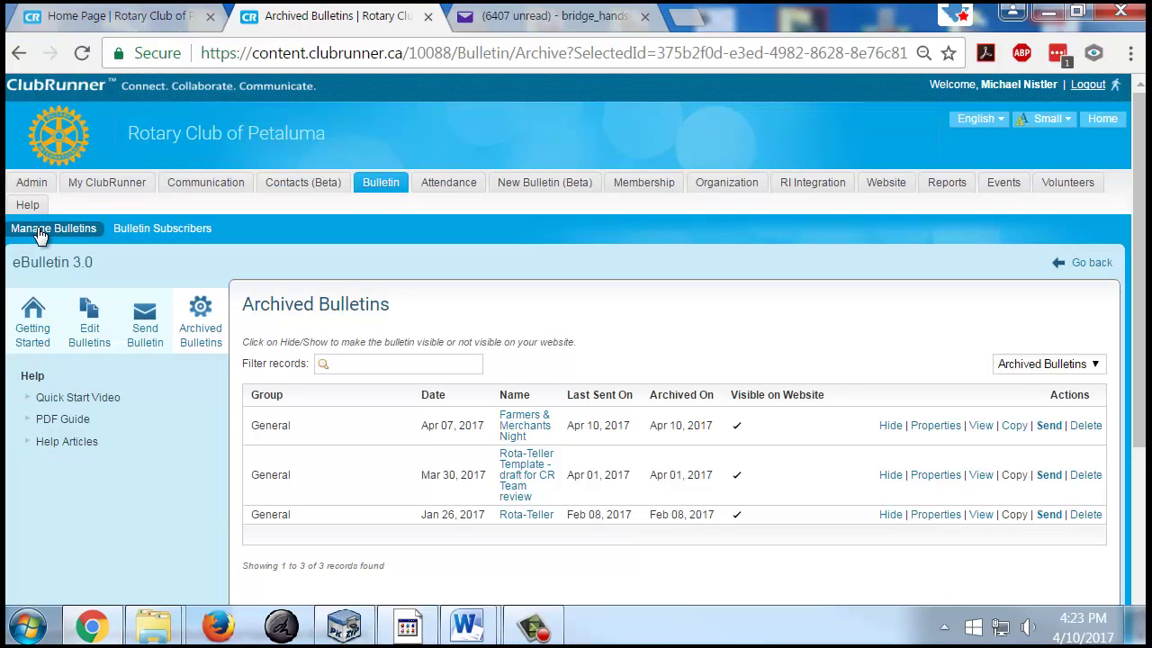
- Locate RotaTeller - April 13, 2017 among the active bulletins and compare with the archived bulletins list
{"action": "left_click", "coordinate": [84, 233]}
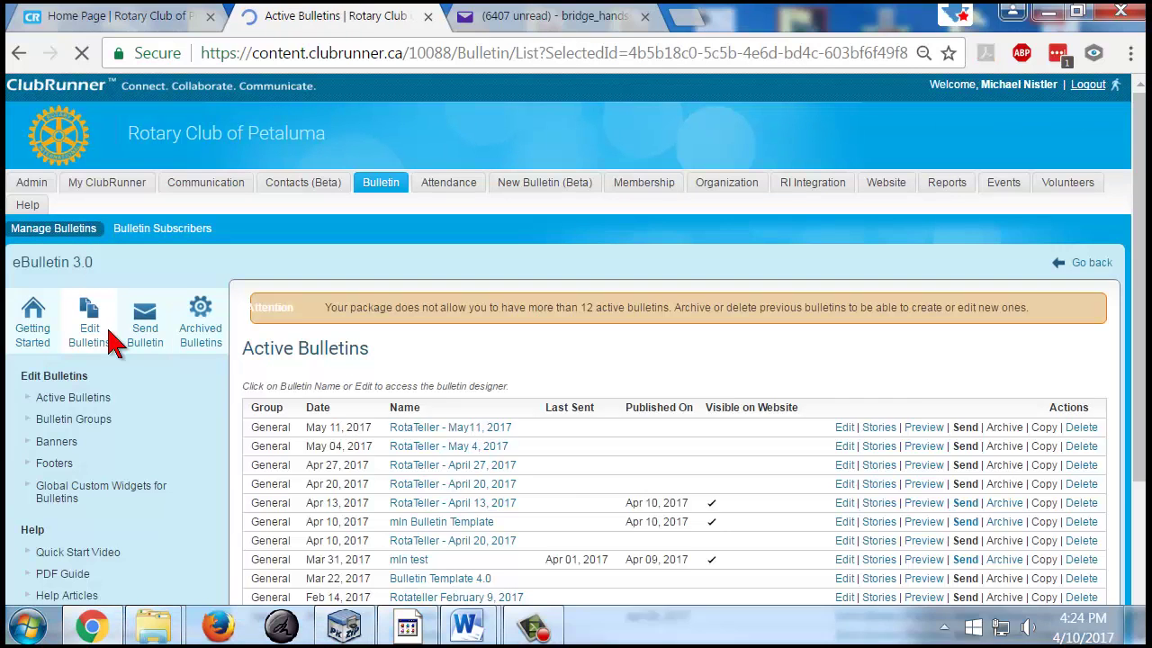
{"action": "scroll", "coordinate": [378, 351], "scroll_direction": "down", "scroll_amount": 2}
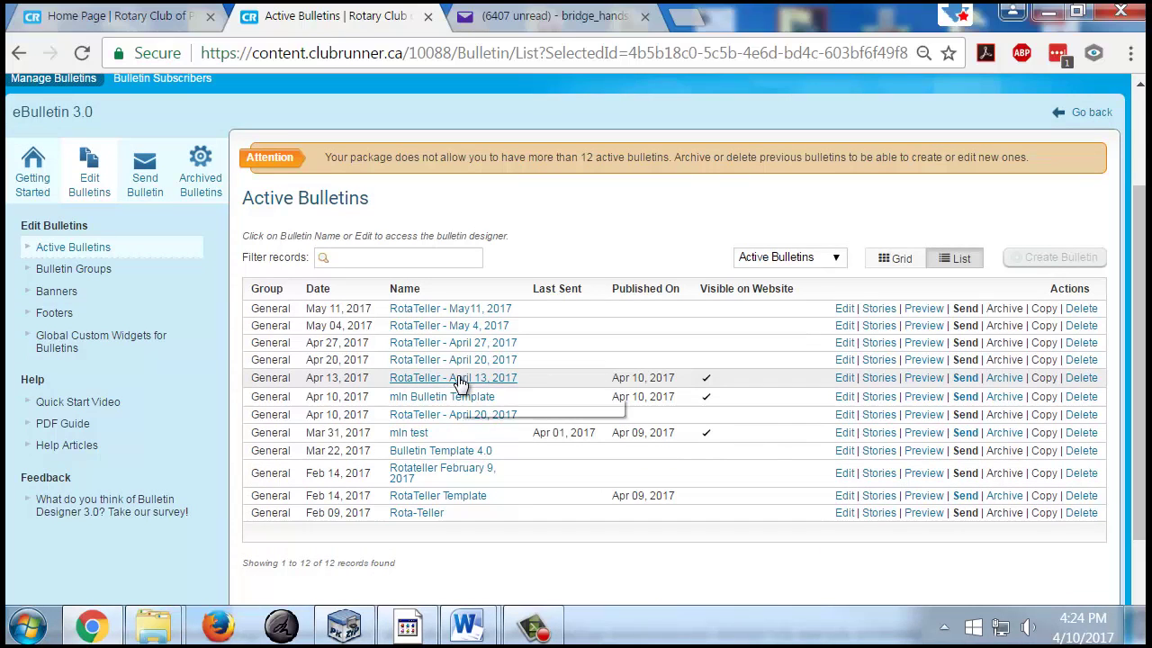
{"action": "left_click", "coordinate": [199, 169]}
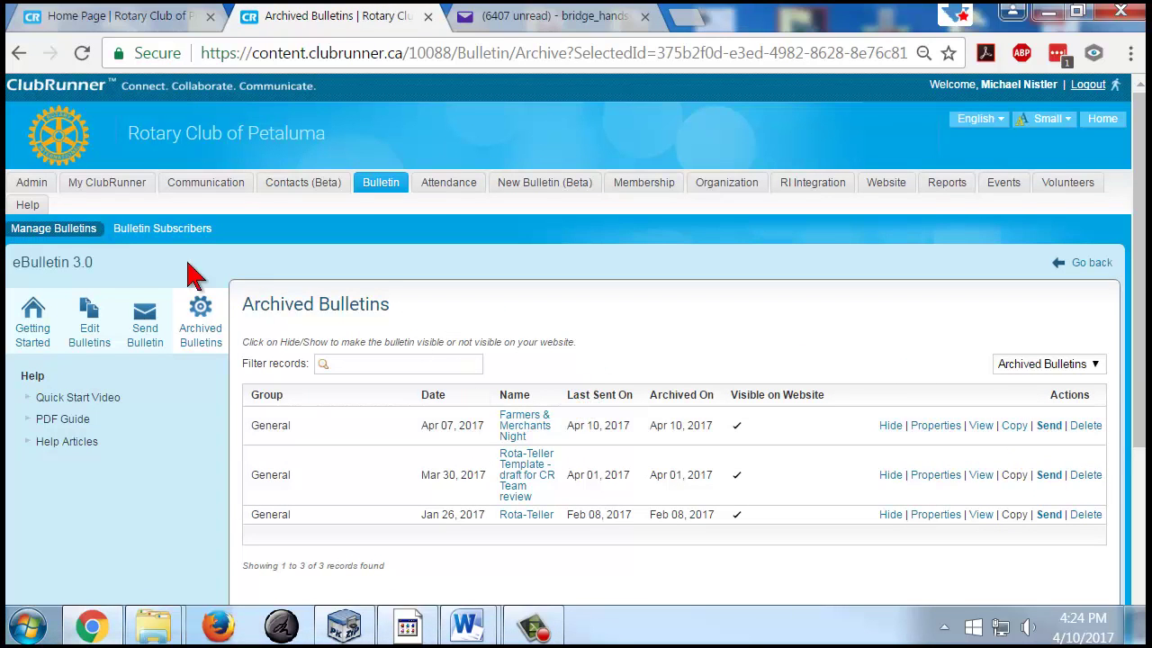
- Open the active RotaTeller - April 13, 2017 bulletin in the designer and open its main content widget for editing
{"action": "left_click", "coordinate": [90, 315]}
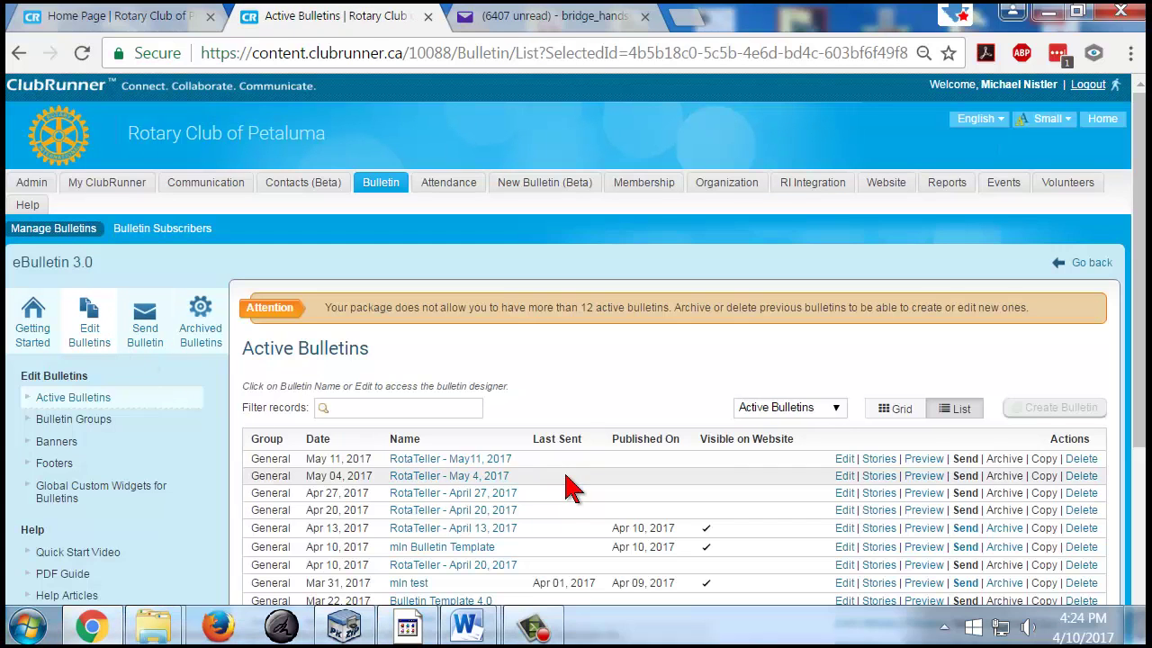
{"action": "scroll", "coordinate": [815, 358], "scroll_direction": "down", "scroll_amount": 2}
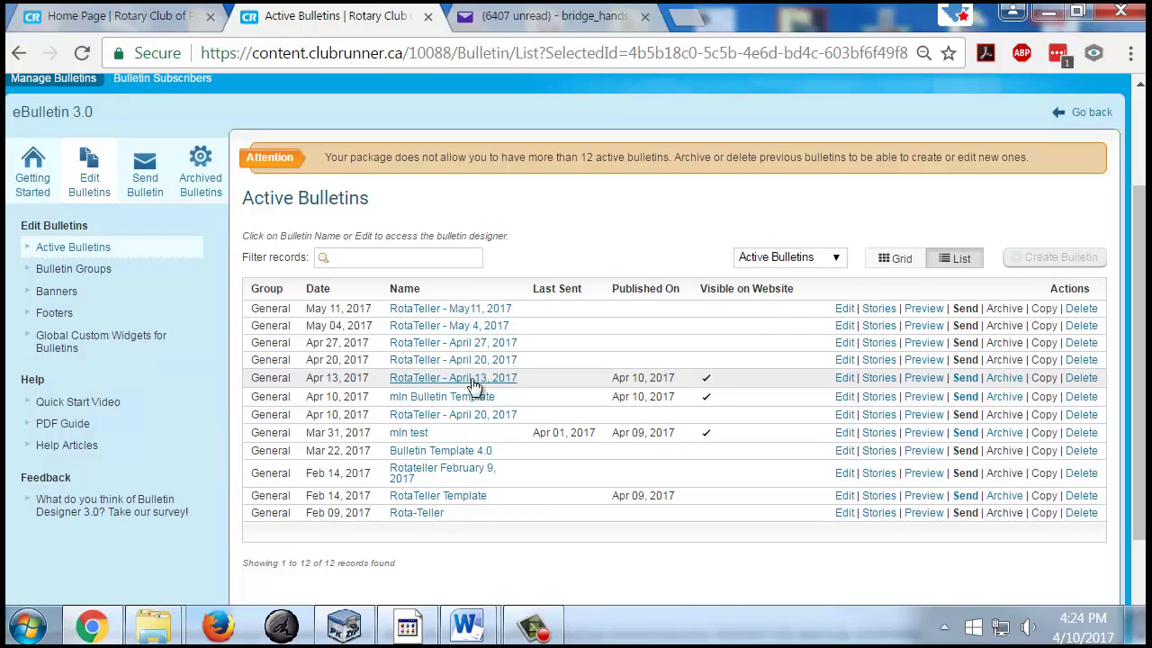
{"action": "left_click", "coordinate": [845, 379]}
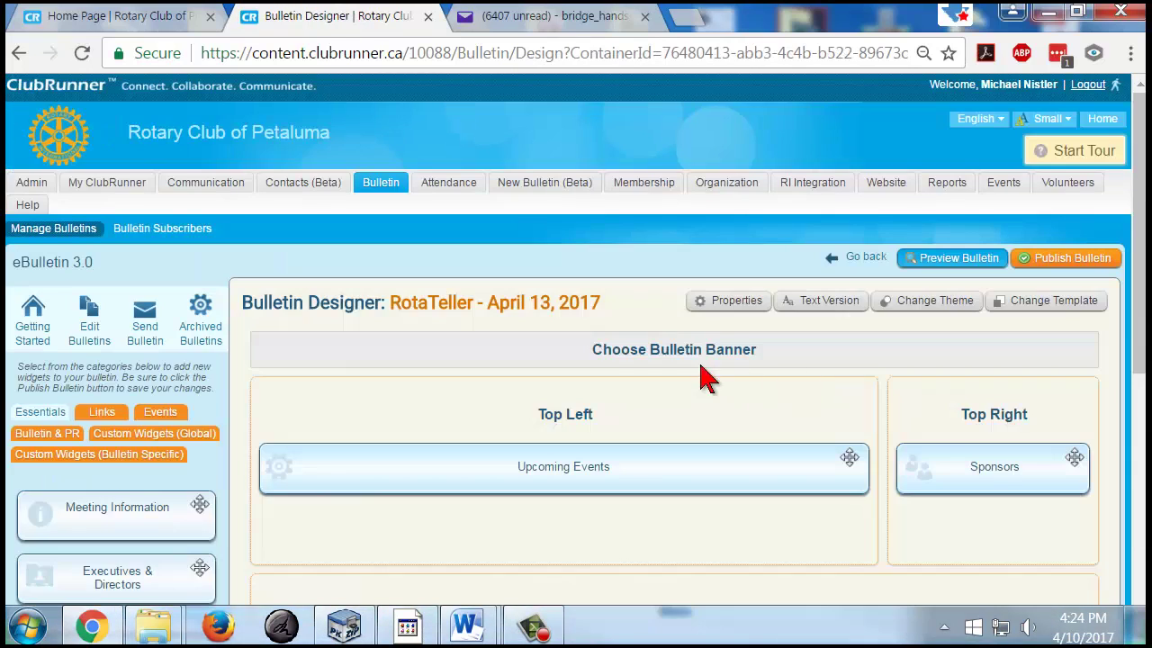
{"action": "scroll", "coordinate": [553, 370], "scroll_direction": "down", "scroll_amount": 1}
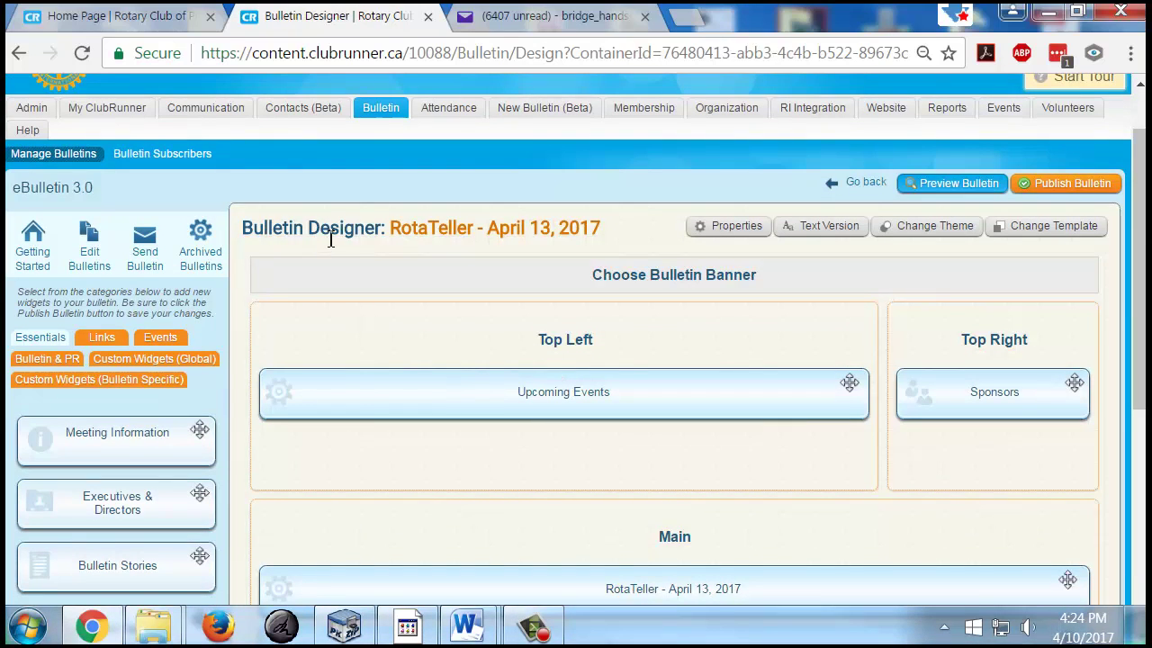
{"action": "scroll", "coordinate": [387, 257], "scroll_direction": "down", "scroll_amount": 3}
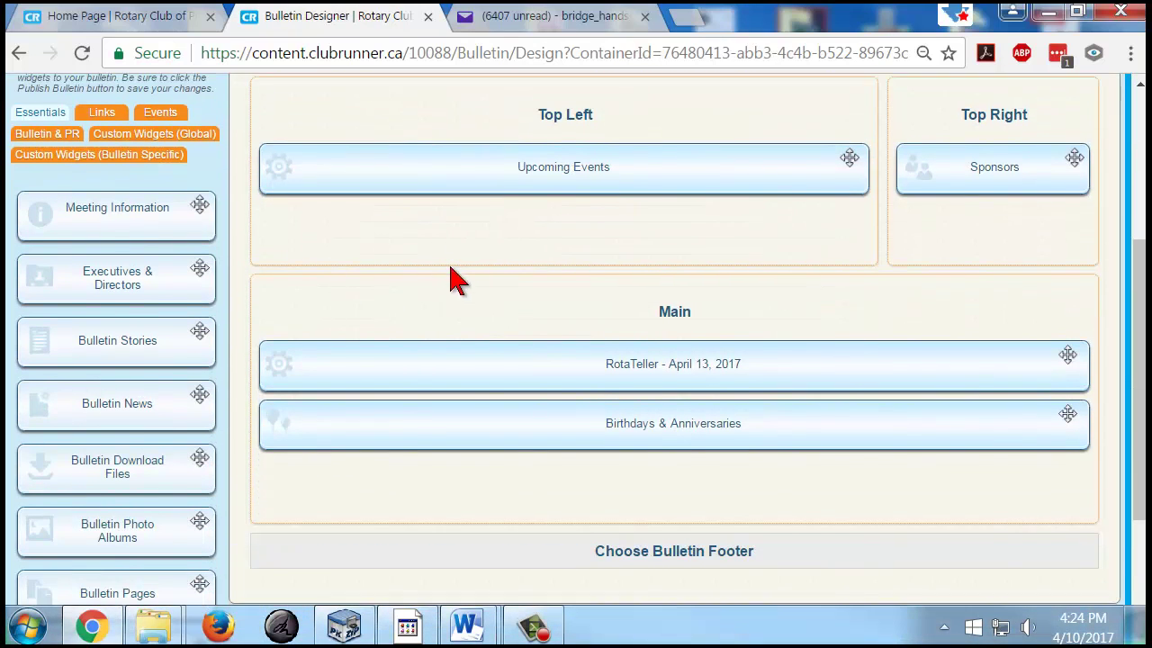
{"action": "mouse_move", "coordinate": [596, 180]}
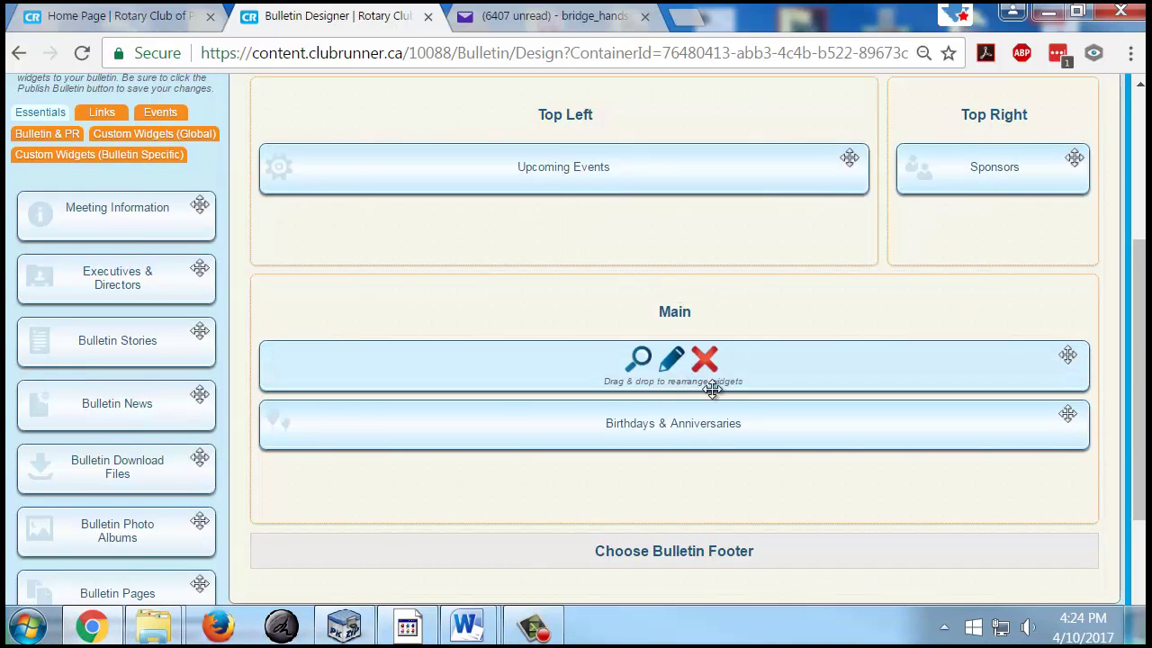
{"action": "left_click", "coordinate": [671, 362]}
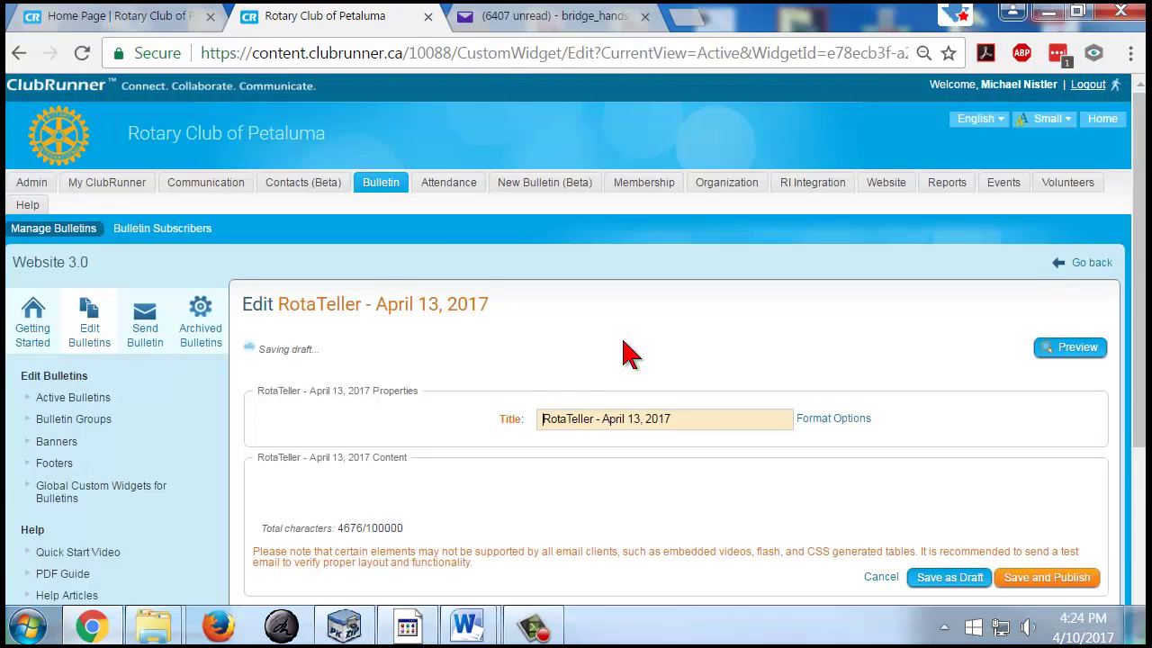
{"action": "scroll", "coordinate": [622, 342], "scroll_direction": "down", "scroll_amount": 2}
{"action": "scroll", "coordinate": [630, 351], "scroll_direction": "down", "scroll_amount": 1}
{"action": "scroll", "coordinate": [586, 375], "scroll_direction": "down", "scroll_amount": 4}
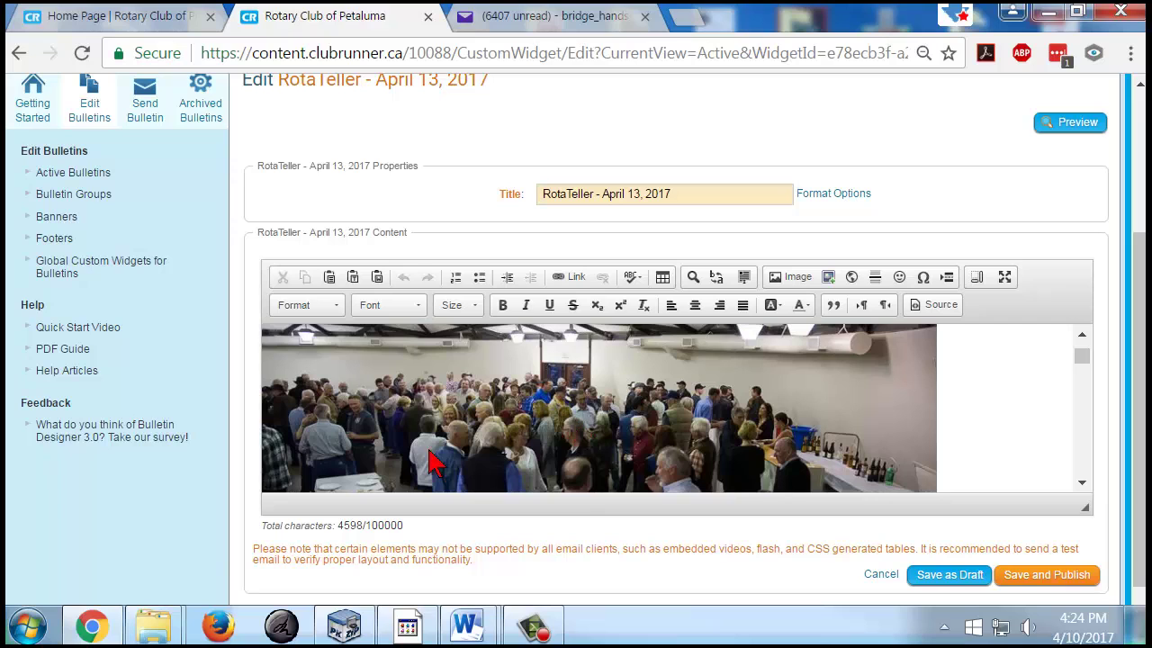
- Place the Demonstration photo folder as a narrow window beside the content editor and return to the browser
{"action": "left_click", "coordinate": [152, 635]}
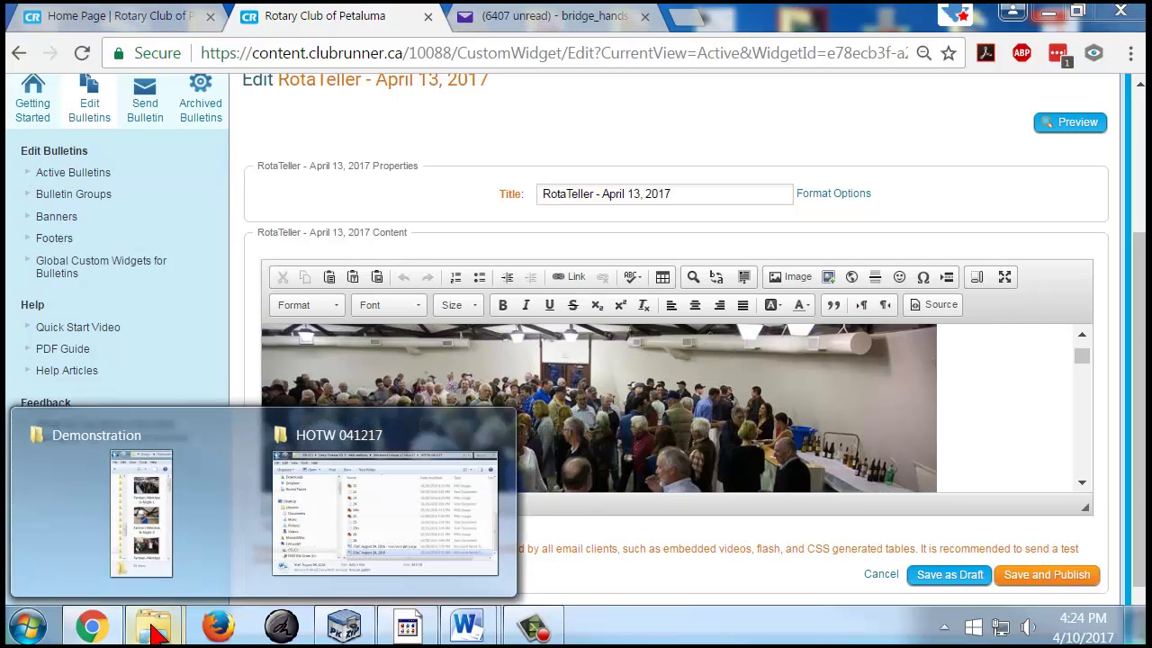
{"action": "left_click", "coordinate": [141, 513]}
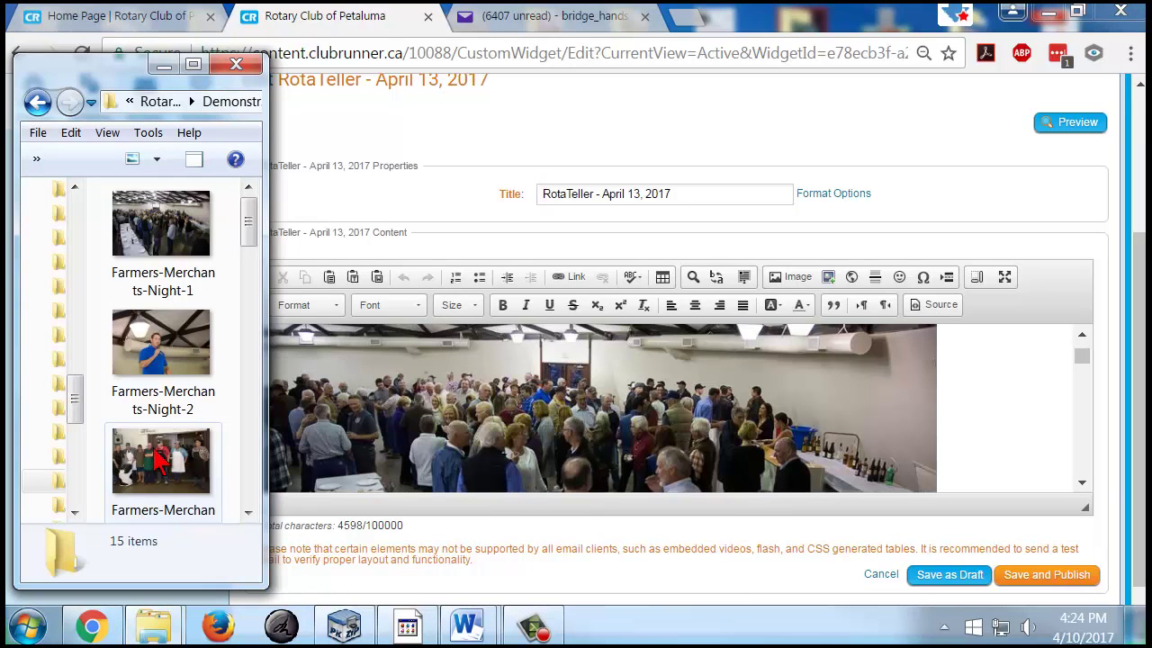
{"action": "left_click_drag", "start_coordinate": [268, 101], "coordinate": [200, 156]}
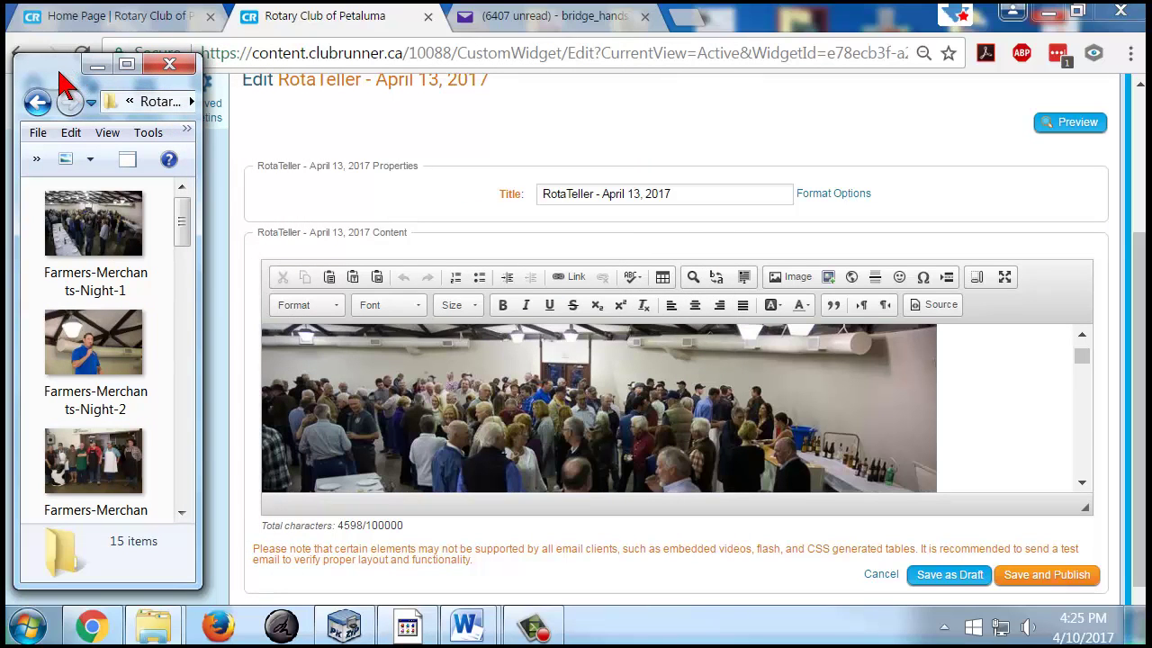
{"action": "mouse_move", "coordinate": [126, 82]}
{"action": "left_mouse_down"}
{"action": "mouse_move", "coordinate": [146, 83]}
{"action": "mouse_move", "coordinate": [128, 67]}
{"action": "left_mouse_up"}
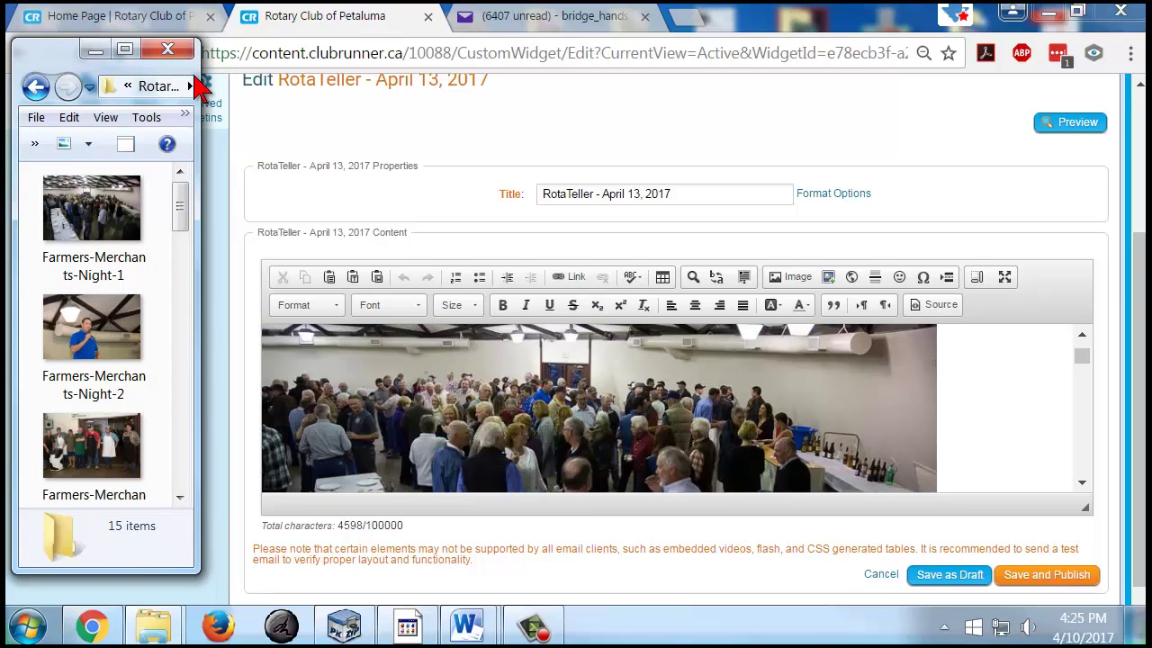
{"action": "mouse_move", "coordinate": [199, 81]}
{"action": "left_mouse_down"}
{"action": "mouse_move", "coordinate": [263, 79]}
{"action": "mouse_move", "coordinate": [205, 81]}
{"action": "left_mouse_up"}
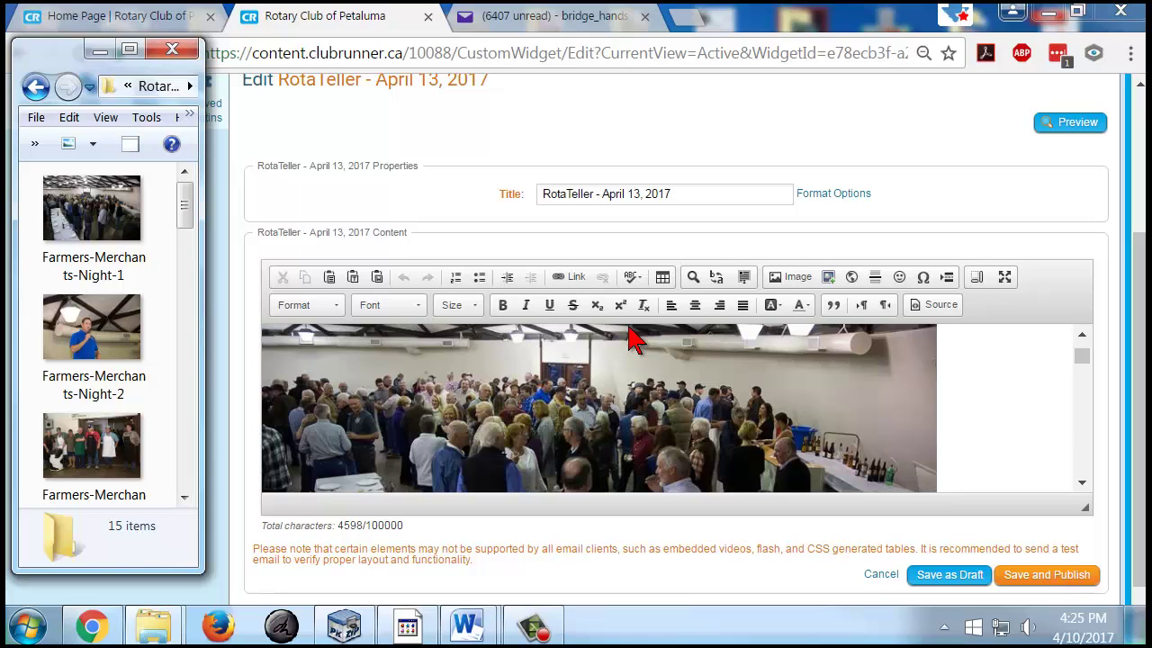
{"action": "left_click", "coordinate": [567, 130]}
{"action": "scroll", "coordinate": [576, 133], "scroll_direction": "up", "scroll_amount": 3}
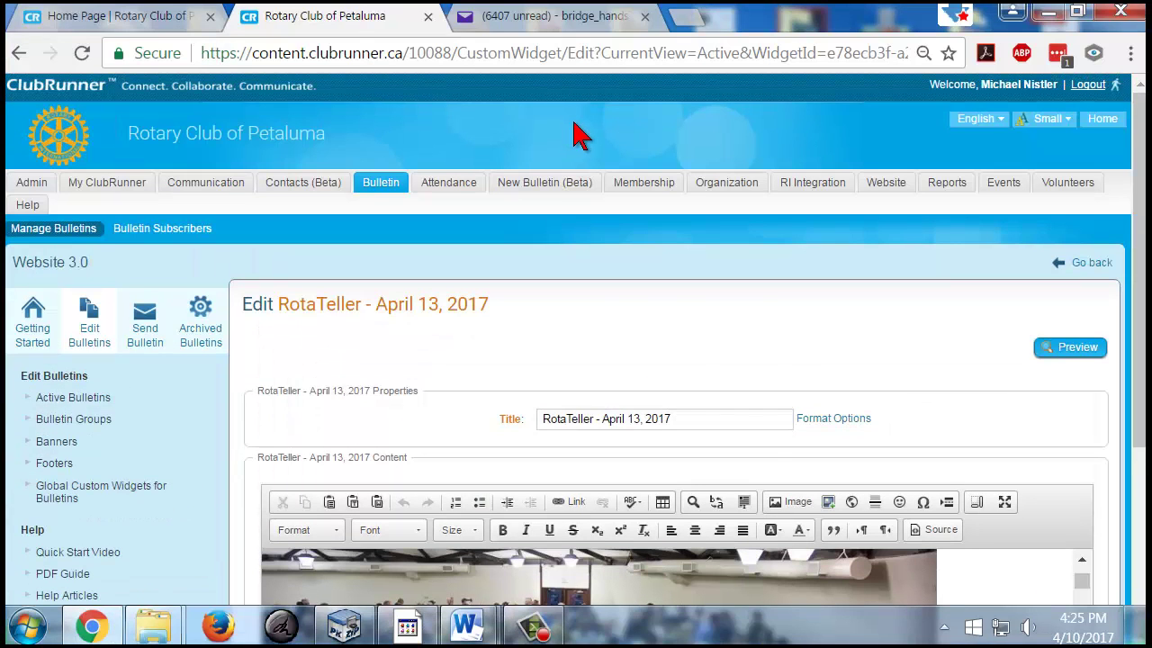